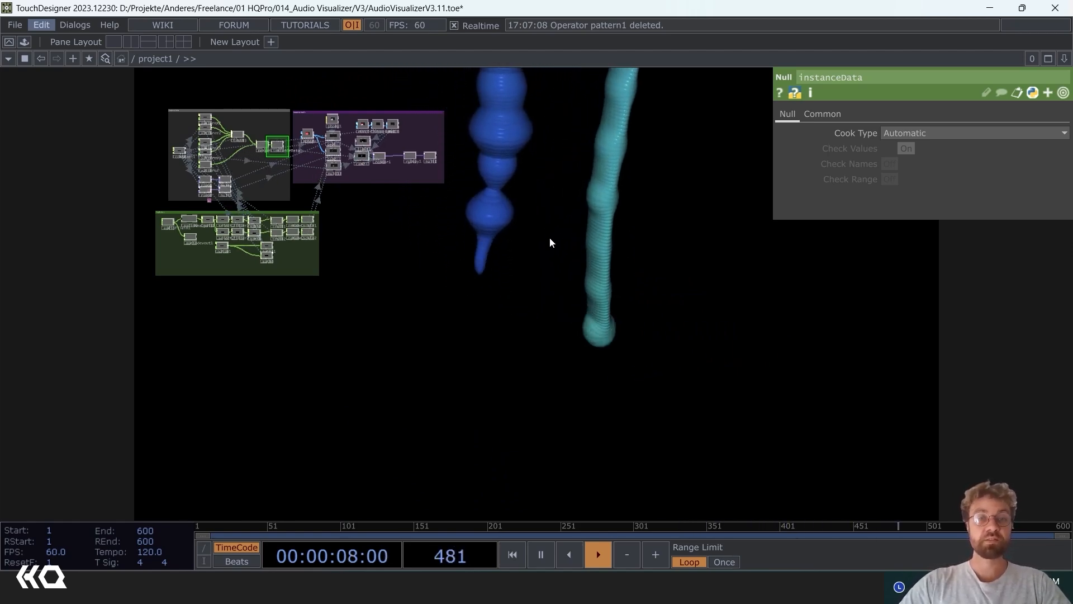
Step: Examine the finished network's node groups and the pattern operators feeding trail3 in the Instance Data group
left_click_drag(516, 263, 459, 307)
left_click_drag(387, 297, 629, 332)
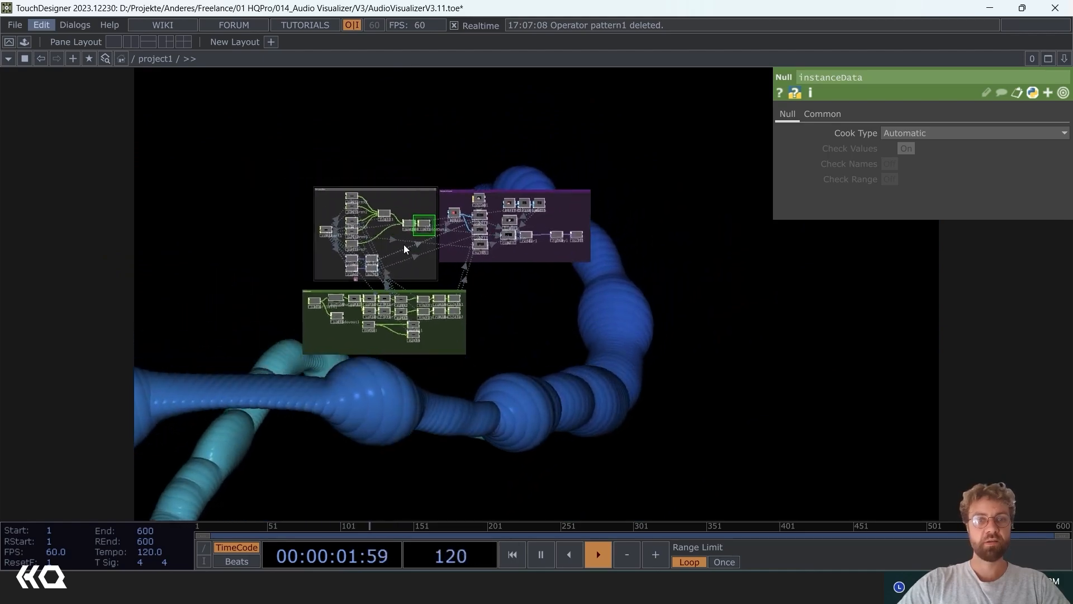
scroll(389, 243, "up", 5)
left_click_drag(357, 247, 443, 335)
scroll(335, 169, "up", 5)
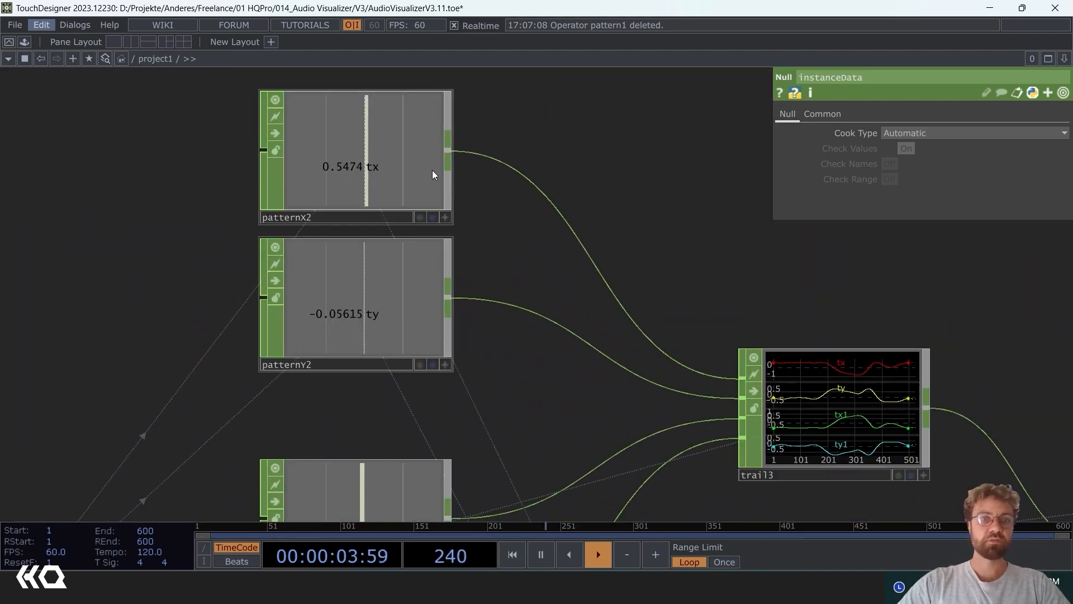
scroll(424, 224, "down", 7)
left_click_drag(425, 251, 221, 109)
left_click_drag(599, 295, 371, 156)
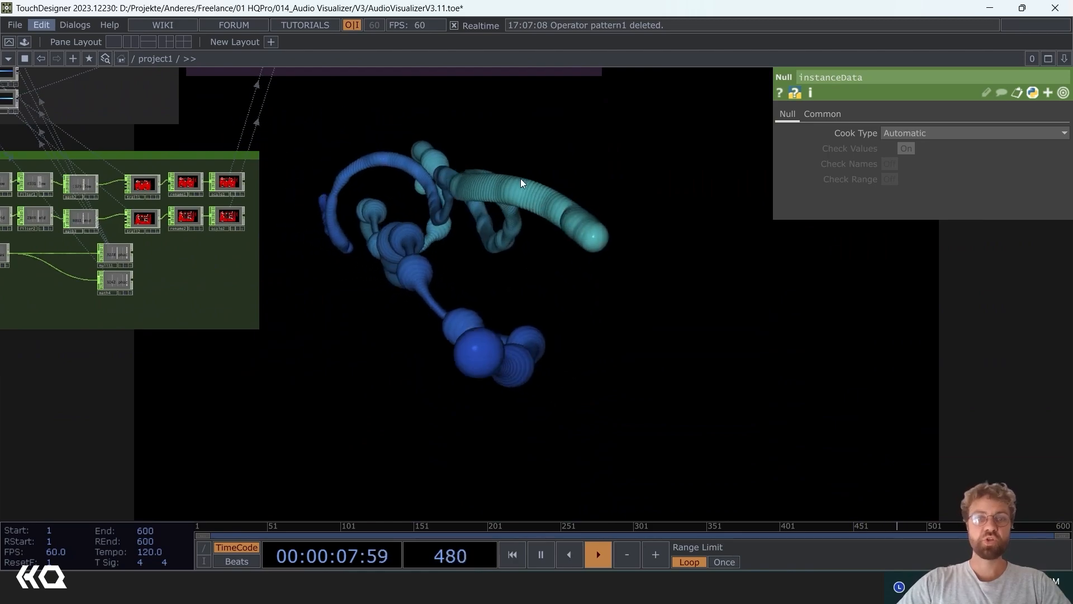
Step: Examine the Audio Data group of the finished network, including the parameters of audiodevout1
left_click_drag(431, 200, 594, 249)
scroll(427, 237, "up", 8)
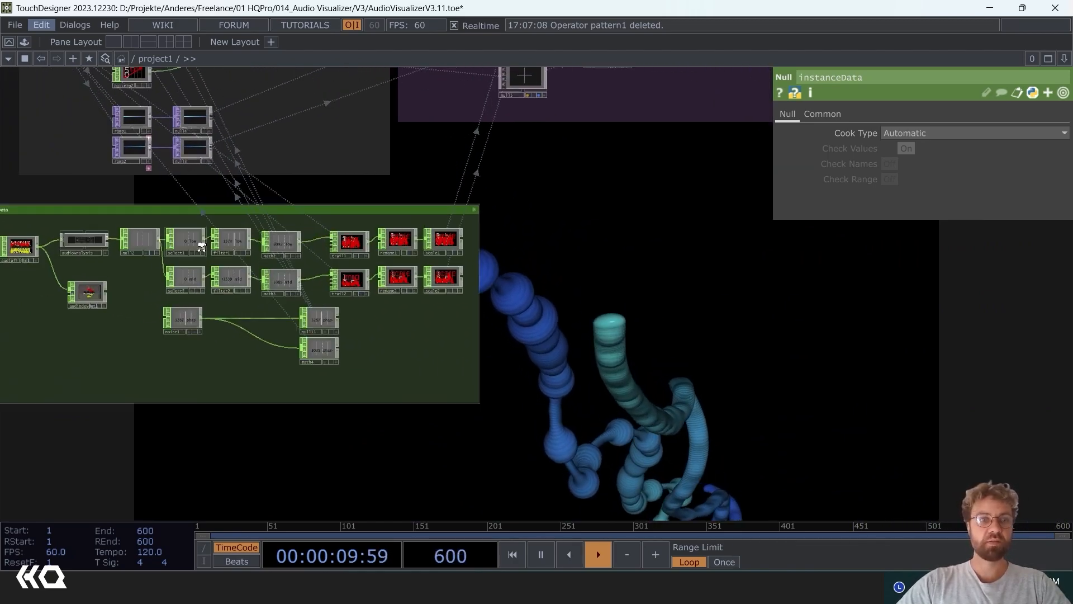
scroll(571, 246, "down", 3)
scroll(571, 246, "down", 4)
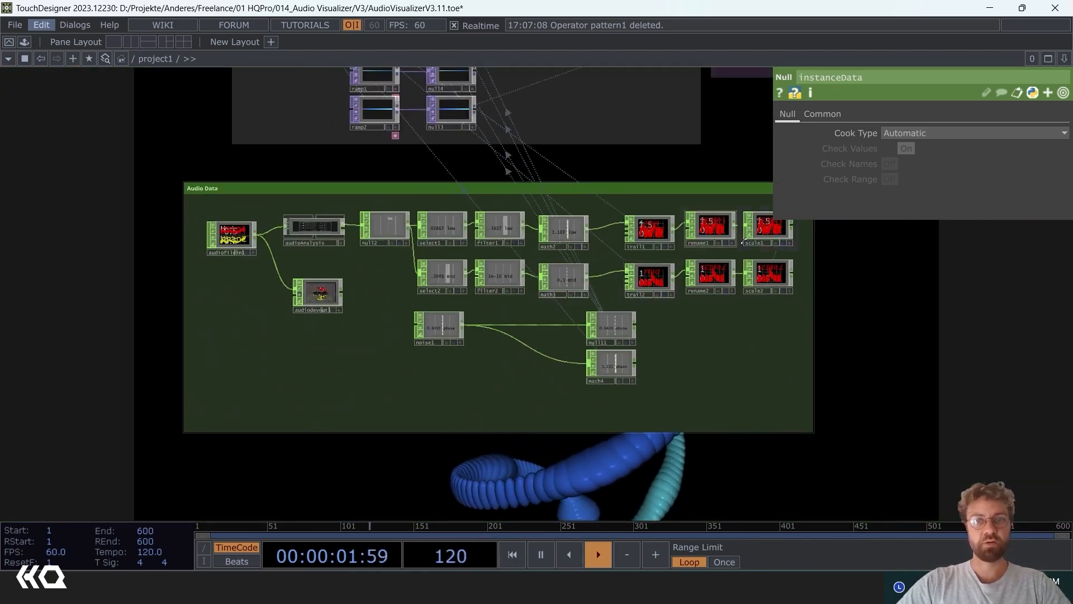
scroll(803, 254, "up", 10)
scroll(803, 254, "down", 12)
scroll(419, 307, "up", 8)
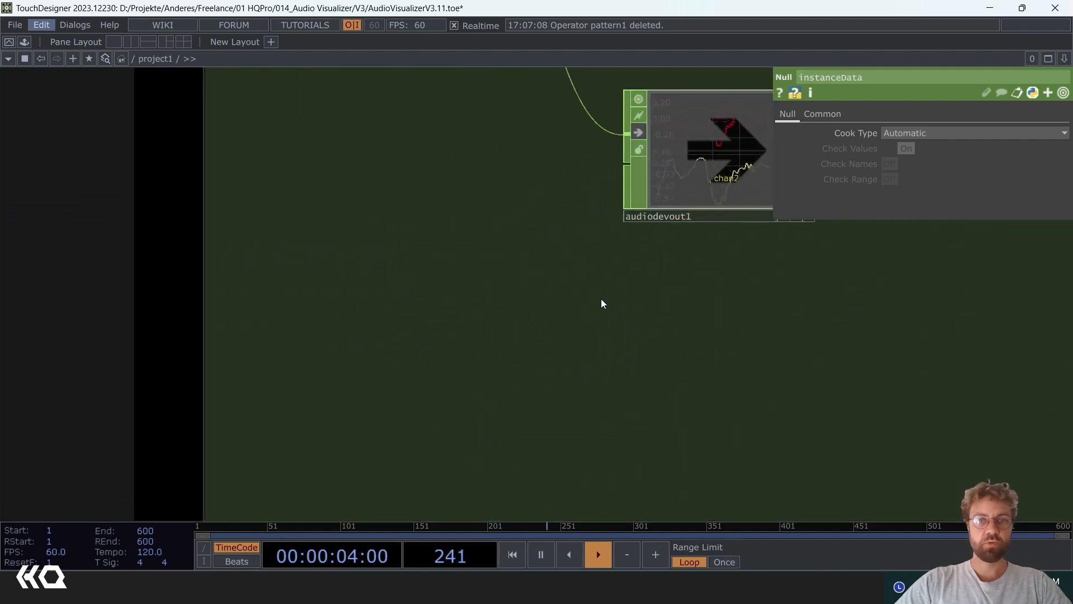
left_click_drag(602, 298, 350, 439)
left_click(413, 292)
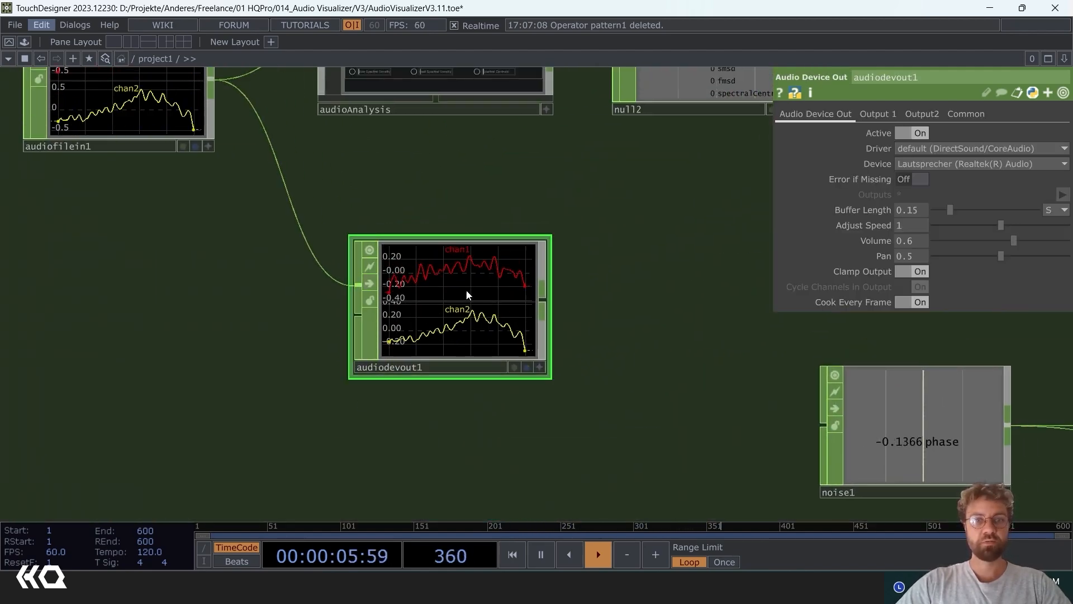
scroll(465, 290, "down", 8)
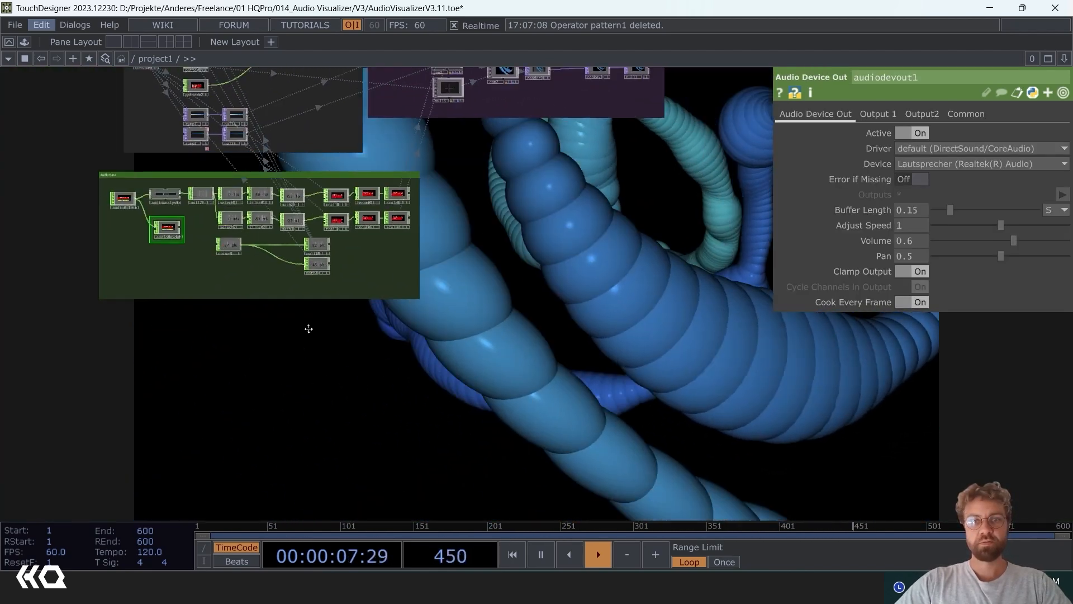
left_click_drag(308, 329, 210, 310)
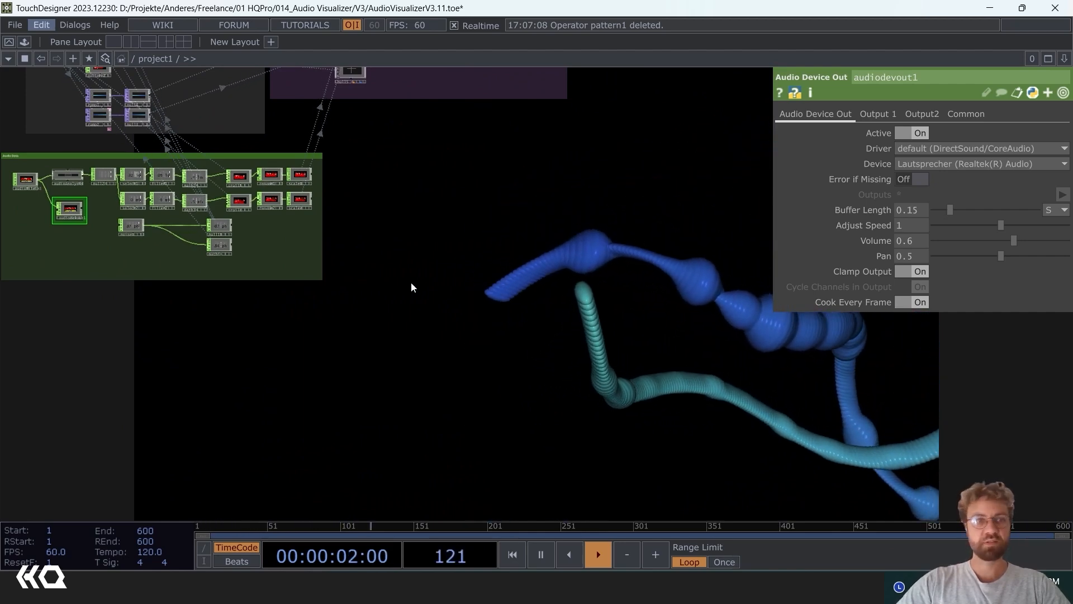
left_click_drag(96, 197, 284, 257)
scroll(284, 257, "up", 3)
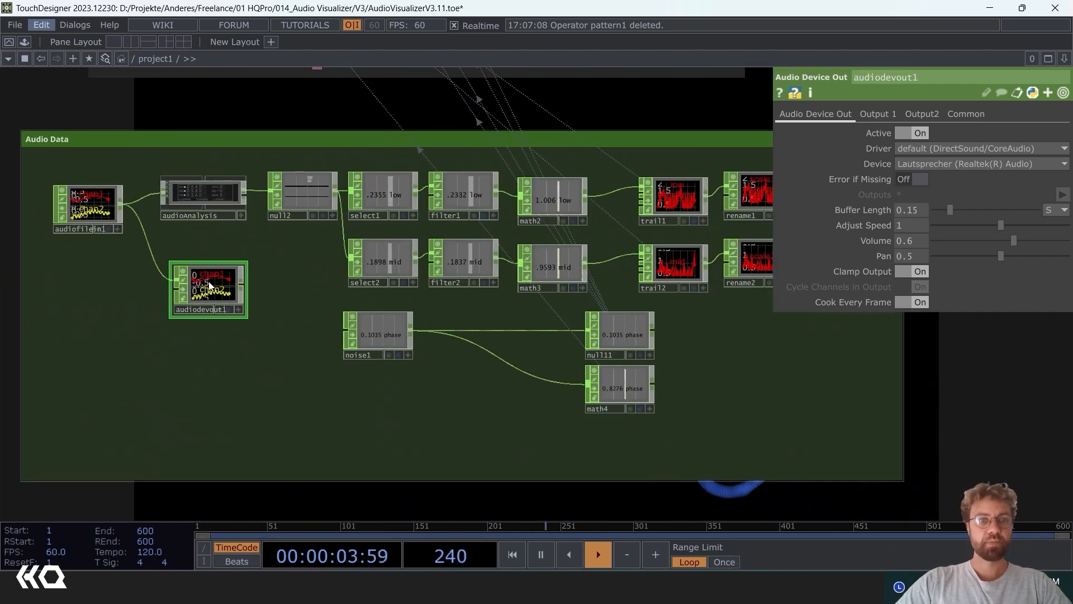
scroll(209, 293, "up", 2)
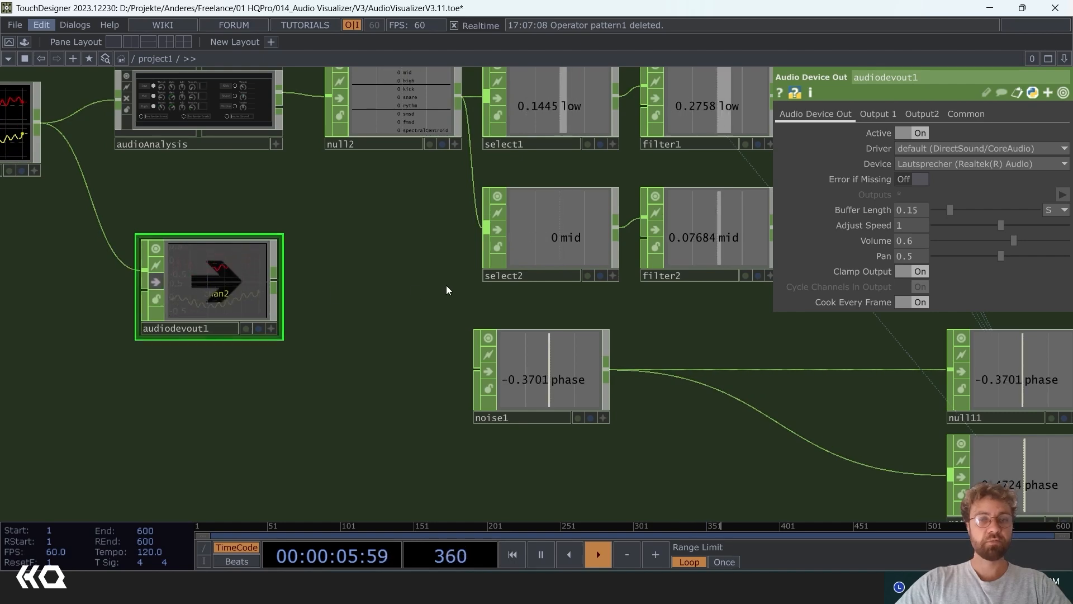
scroll(446, 285, "down", 6)
left_click_drag(582, 343, 501, 401)
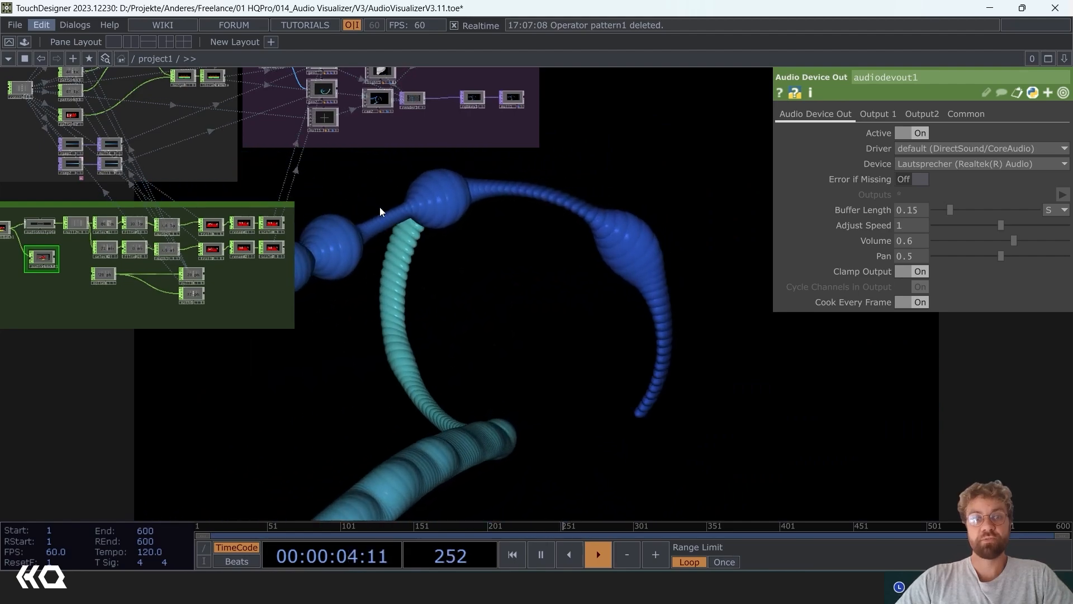
Step: Examine the Instance Data group and how it links to the other groups of the finished network
left_click_drag(464, 264, 751, 462)
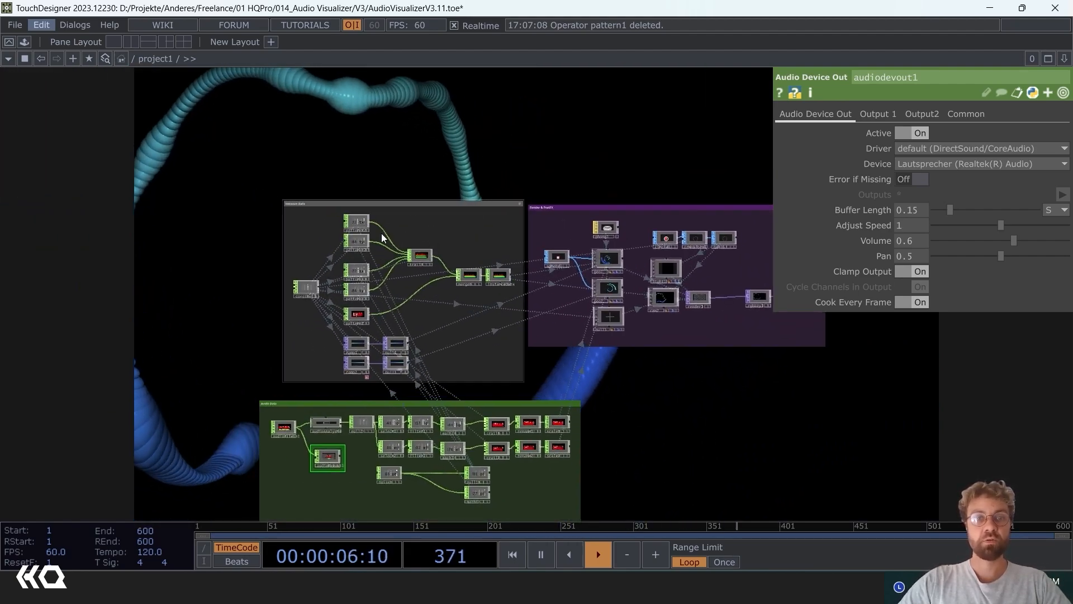
scroll(358, 229, "up", 5)
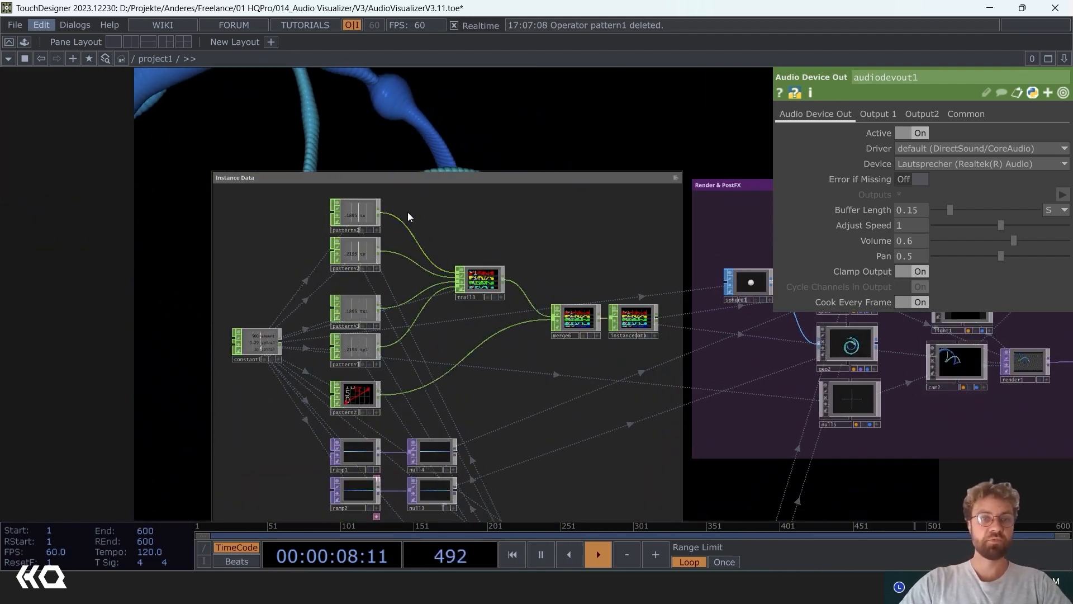
scroll(346, 247, "up", 4)
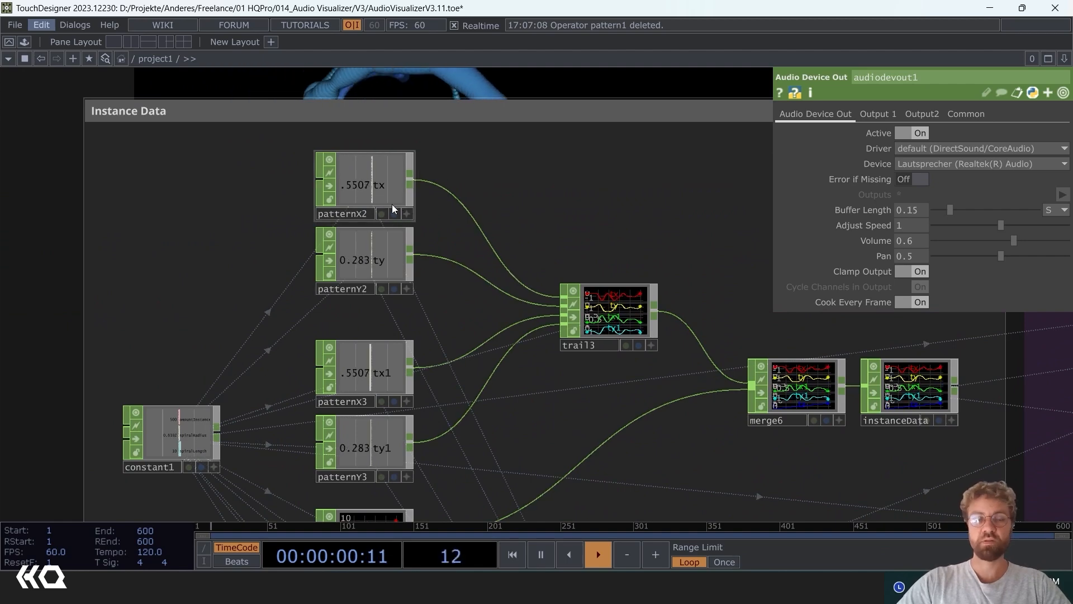
scroll(581, 225, "down", 6)
scroll(582, 224, "down", 3)
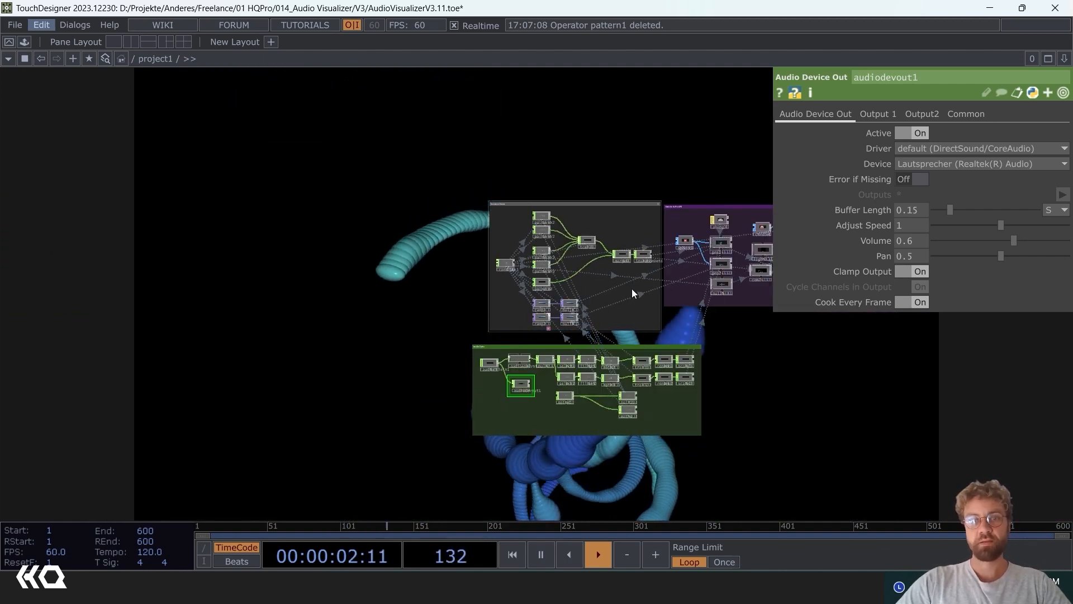
left_click_drag(632, 288, 531, 257)
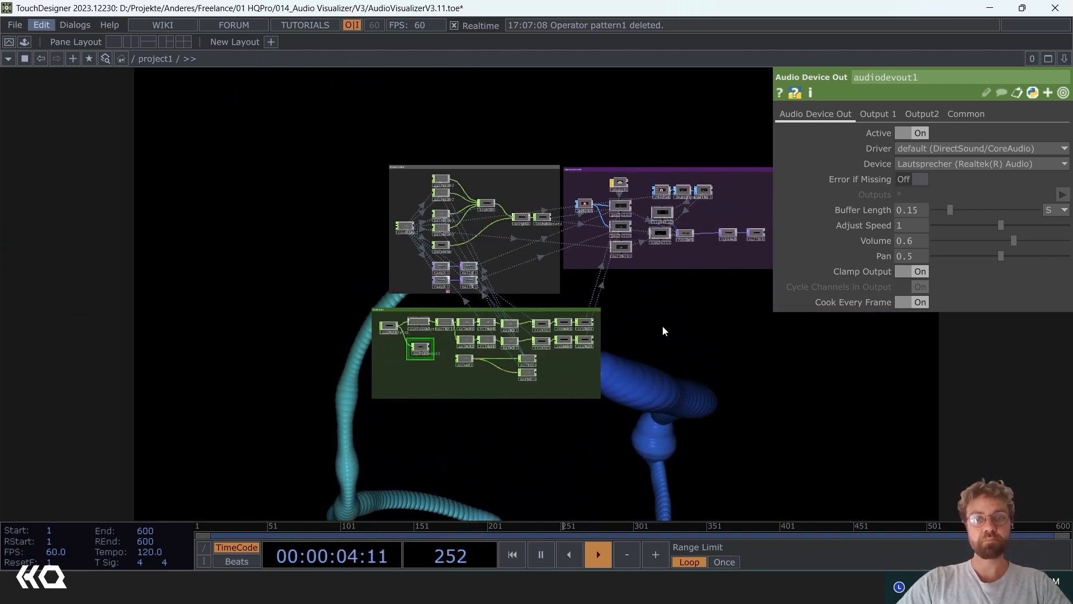
Step: Clear the new project's network by deleting all of its default operators
left_click_drag(662, 326, 549, 331)
left_click_drag(651, 442, 176, 137)
key("Delete")
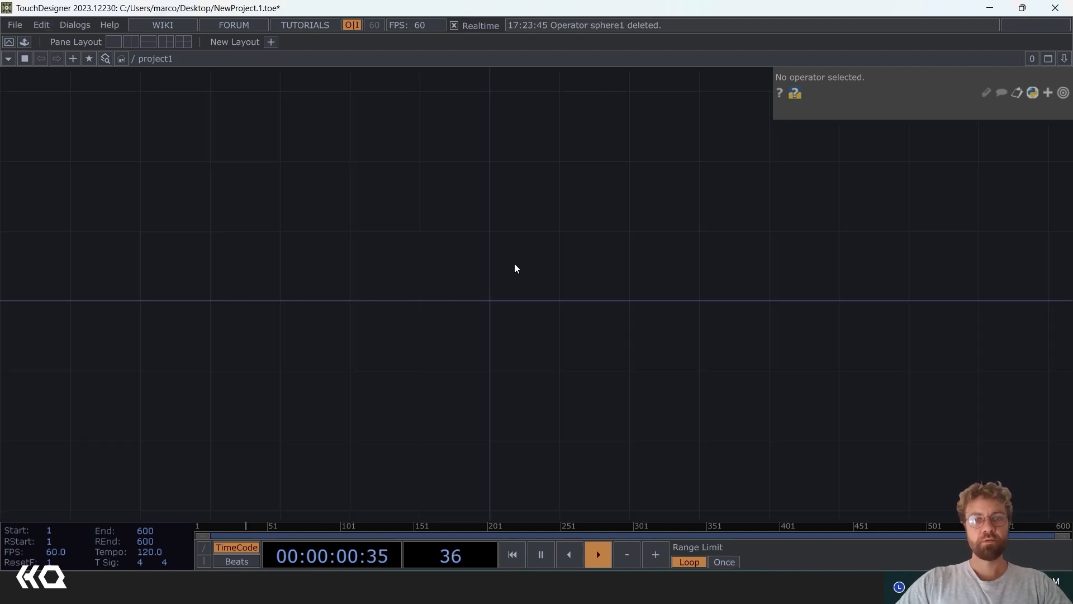
Step: Add a Sphere SOP at the network centre and set its radius to 0.1 on all three axes
key("Tab")
type("sphe")
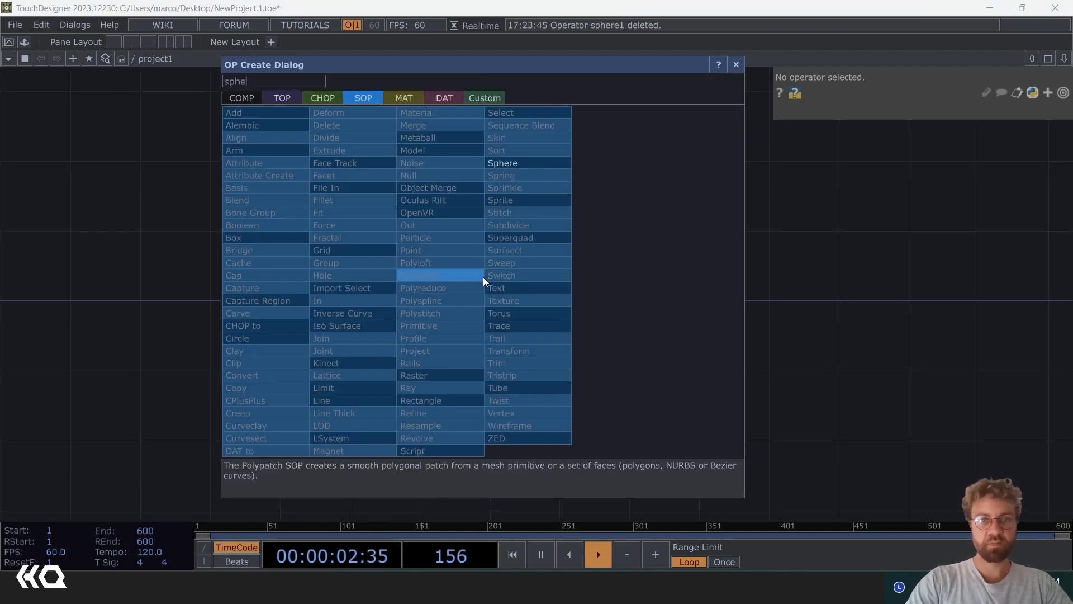
left_click(506, 163)
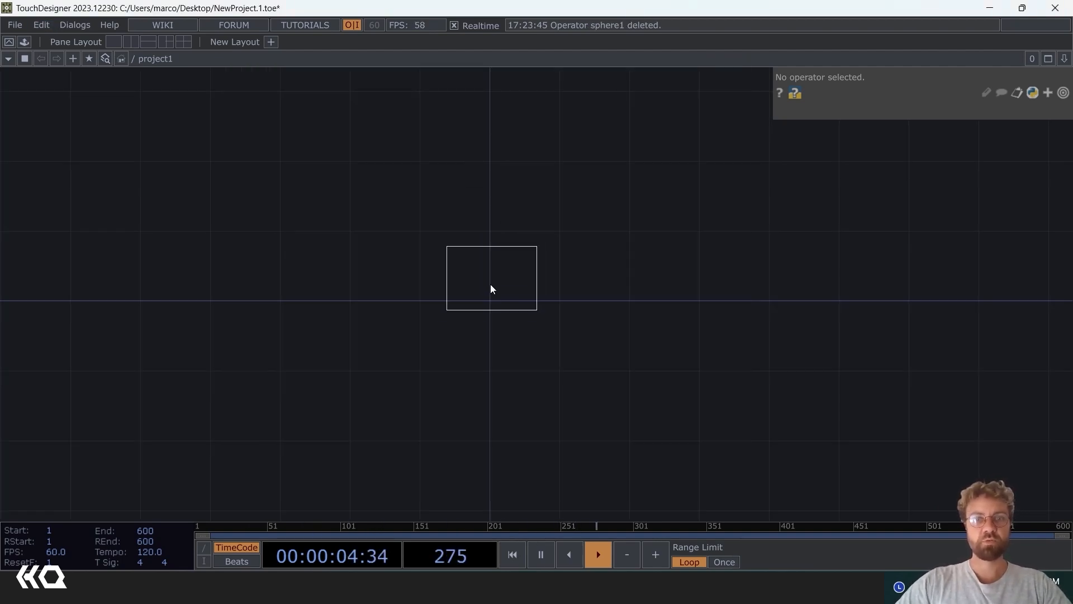
left_click(486, 285)
scroll(515, 293, "up", 5)
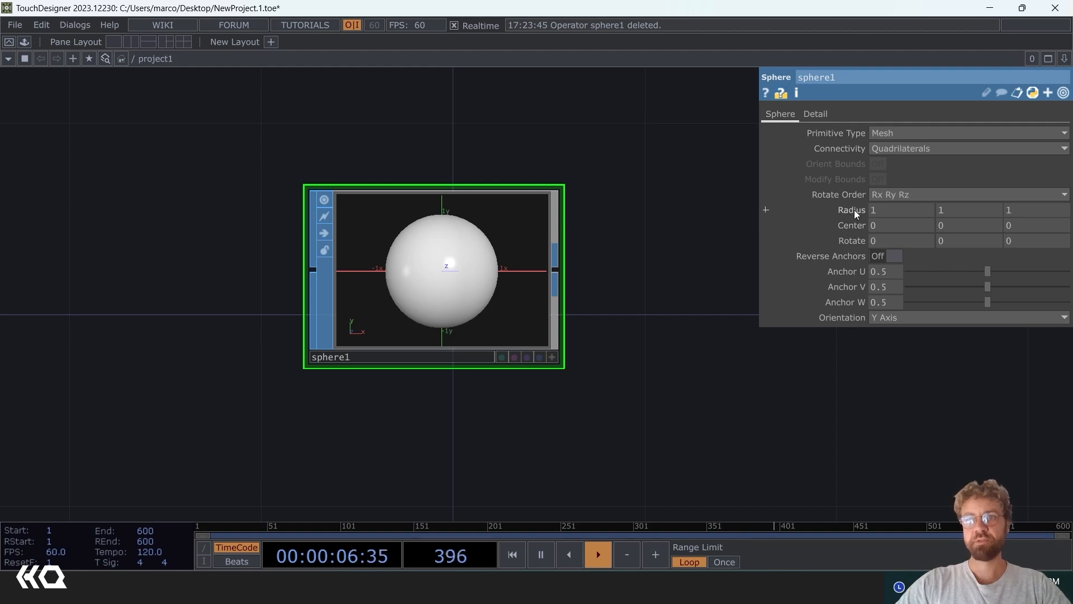
left_click_drag(854, 209, 819, 211)
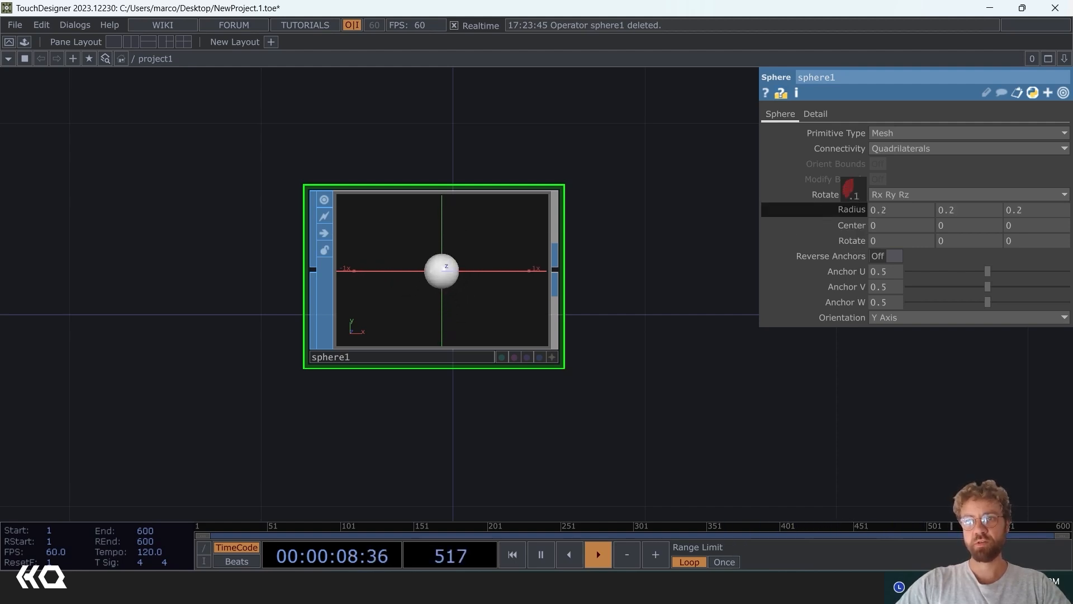
Step: Add a Geometry COMP connected to the output of sphere1
left_click_drag(664, 321, 395, 315)
scroll(459, 227, "down", 2)
right_click(328, 281)
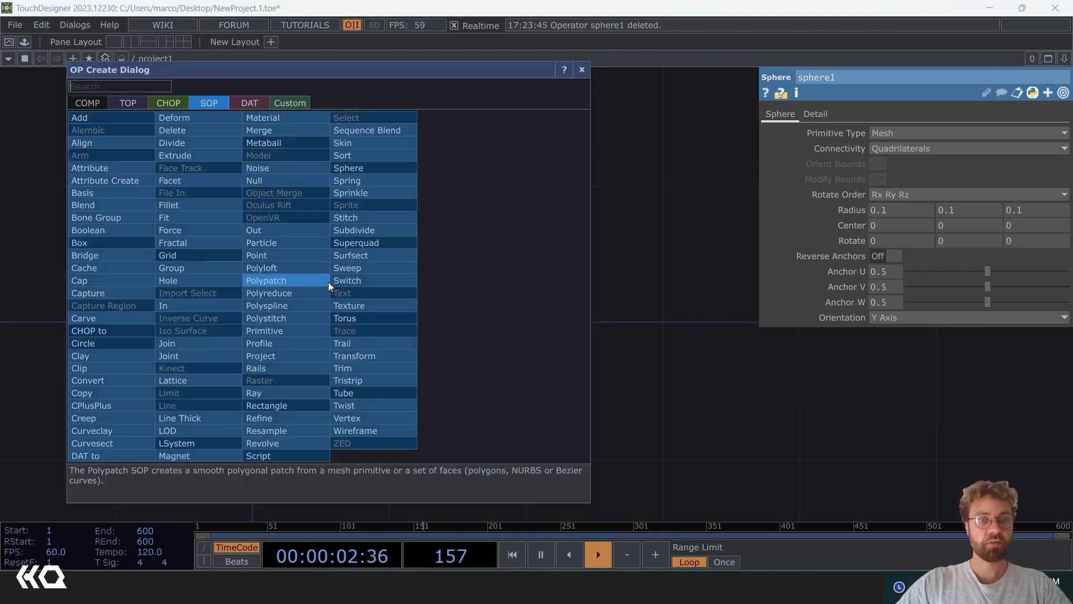
left_click(85, 100)
type("g")
left_click(108, 216)
left_click(646, 219)
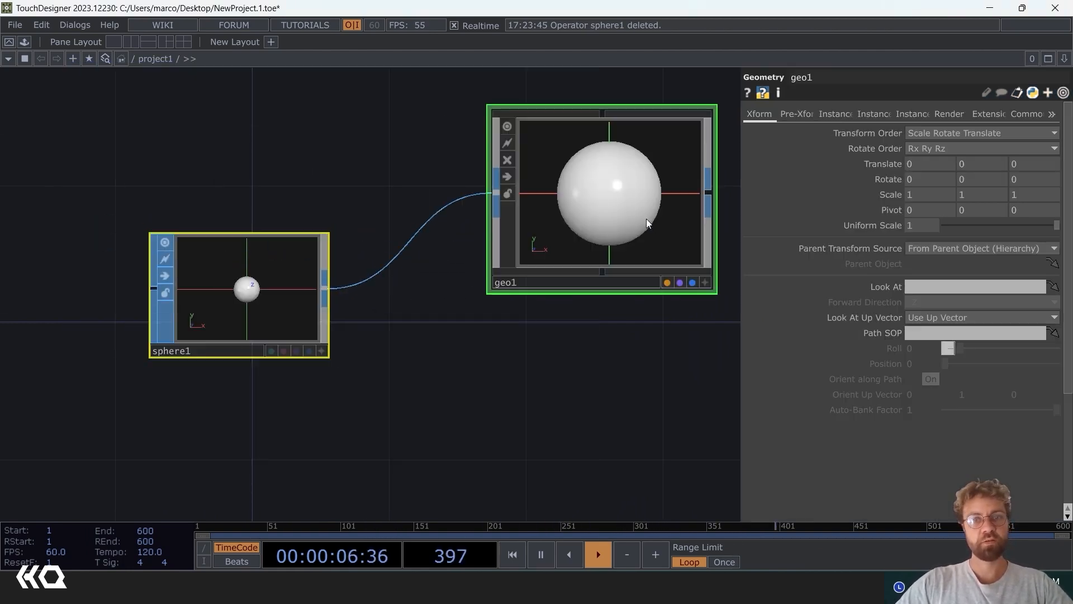
Step: Duplicate the Geometry COMP with its sphere connection and place the copy below the original
key("ctrl+c")
key("ctrl+v")
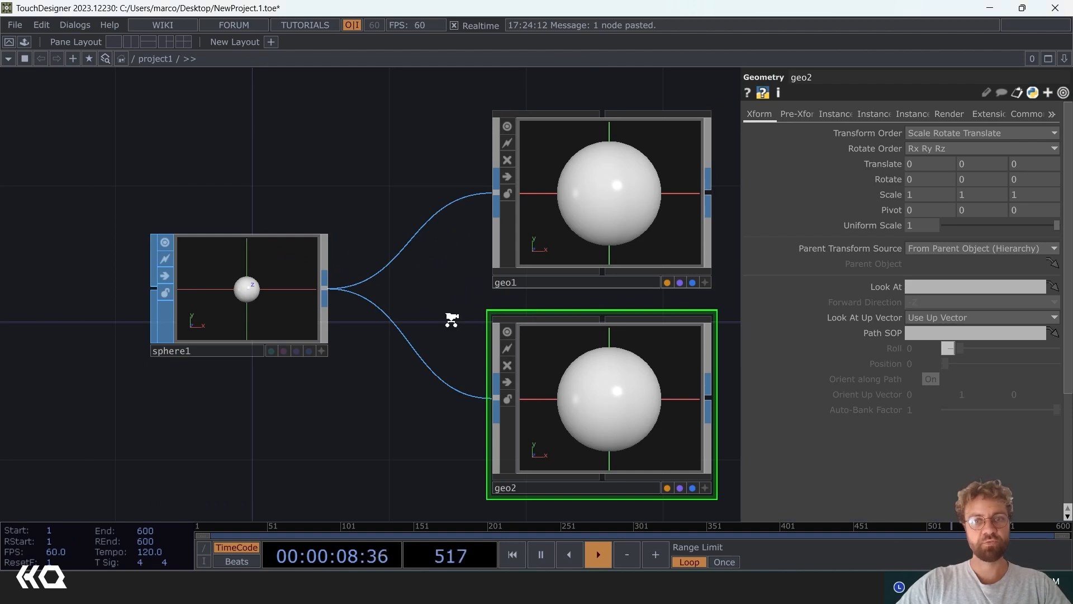
scroll(611, 315, "down", 2)
left_click_drag(585, 307, 545, 280)
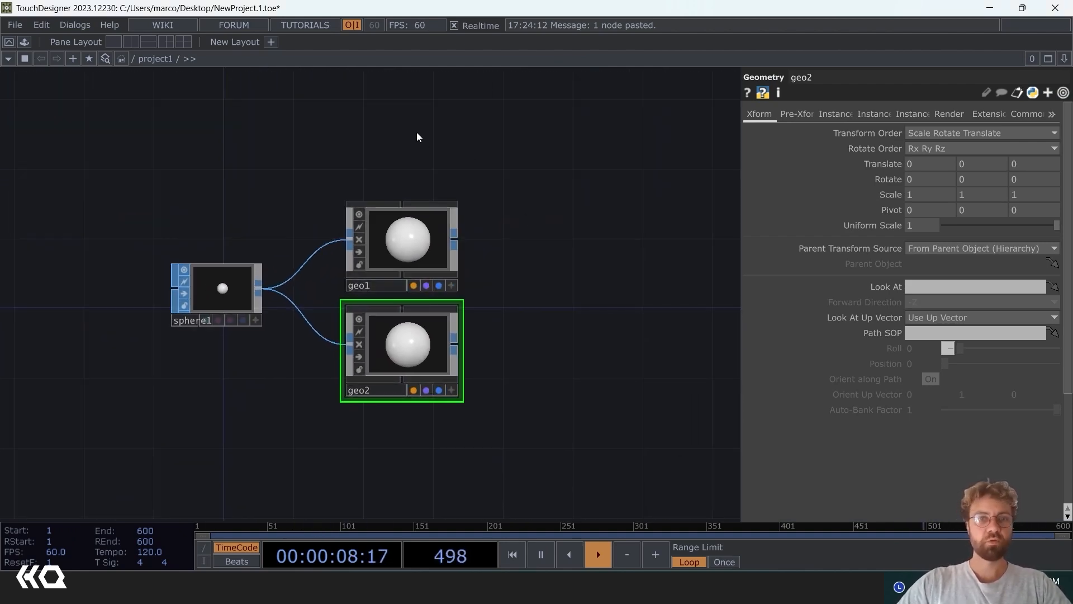
Step: Add a Phong material above the geometries and assign it to both geo1 and geo2
key("Tab")
left_click(326, 42)
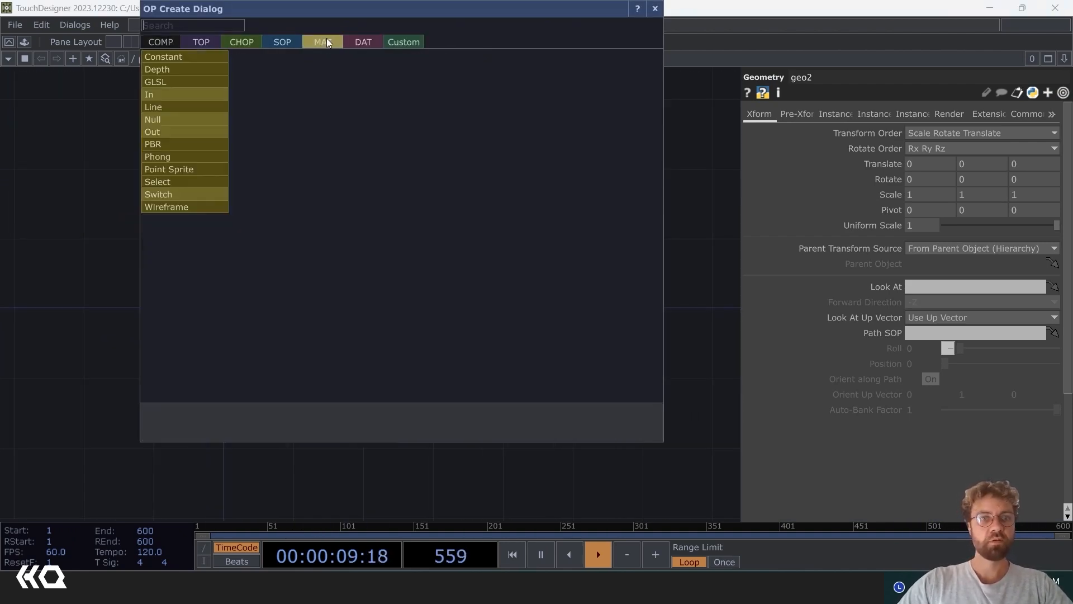
left_click(189, 157)
left_click(405, 147)
left_click_drag(409, 134, 418, 239)
left_click(418, 239)
left_click_drag(417, 134, 420, 335)
left_click(421, 334)
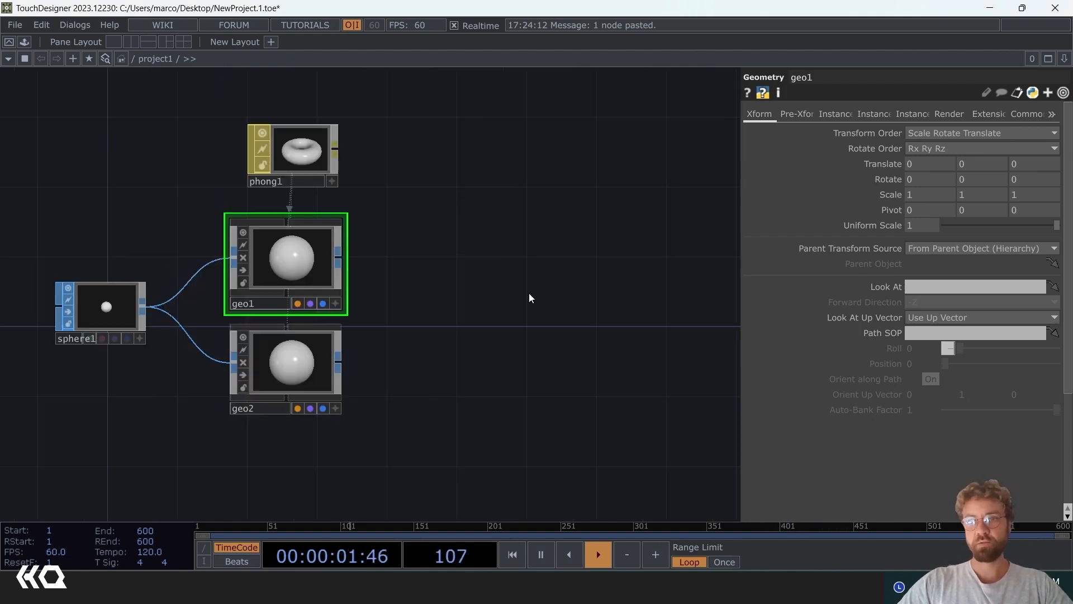
Step: Add a Render TOP beside the two Geometry COMPs
key("Tab")
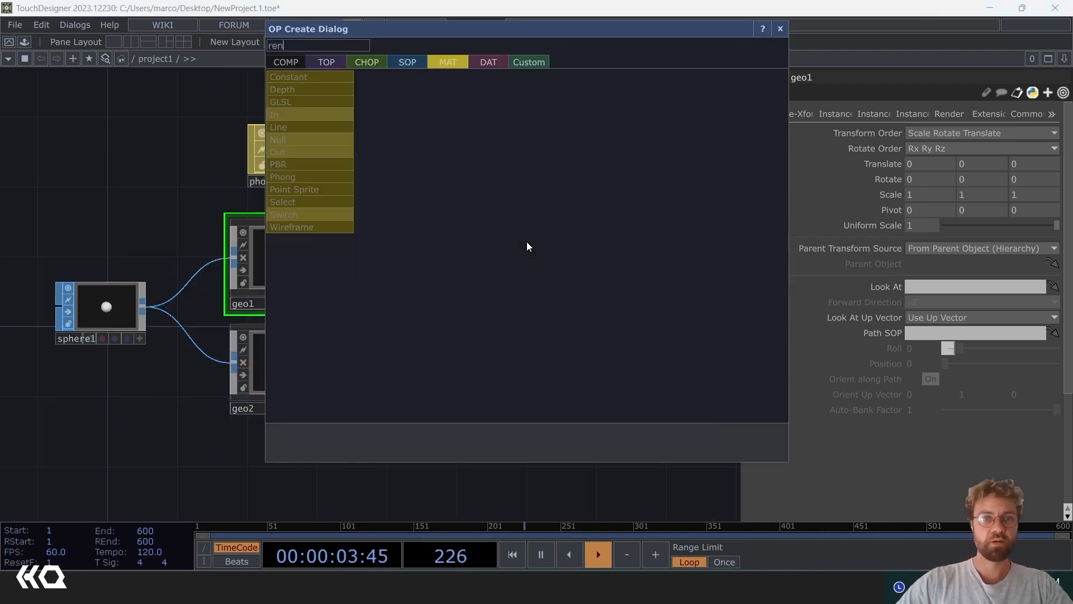
left_click(325, 63)
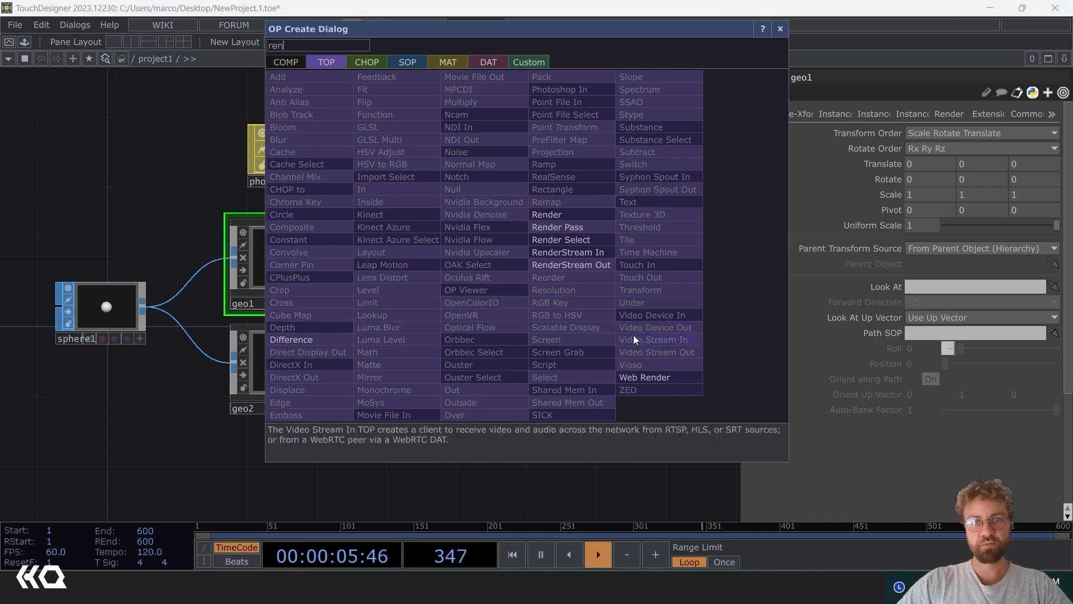
left_click(560, 217)
left_click(551, 290)
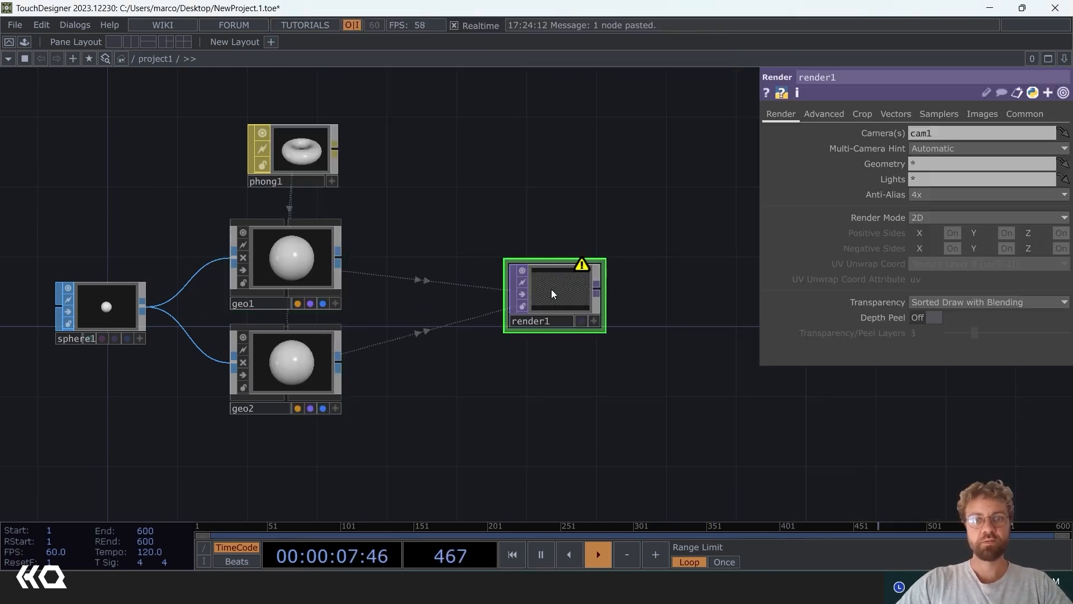
Step: Add a Camera COMP above the Render TOP and a Light COMP next to the camera
key("Tab")
left_click(552, 200)
left_click(561, 186)
key("Tab")
type("lig")
left_click(321, 194)
left_click(589, 293)
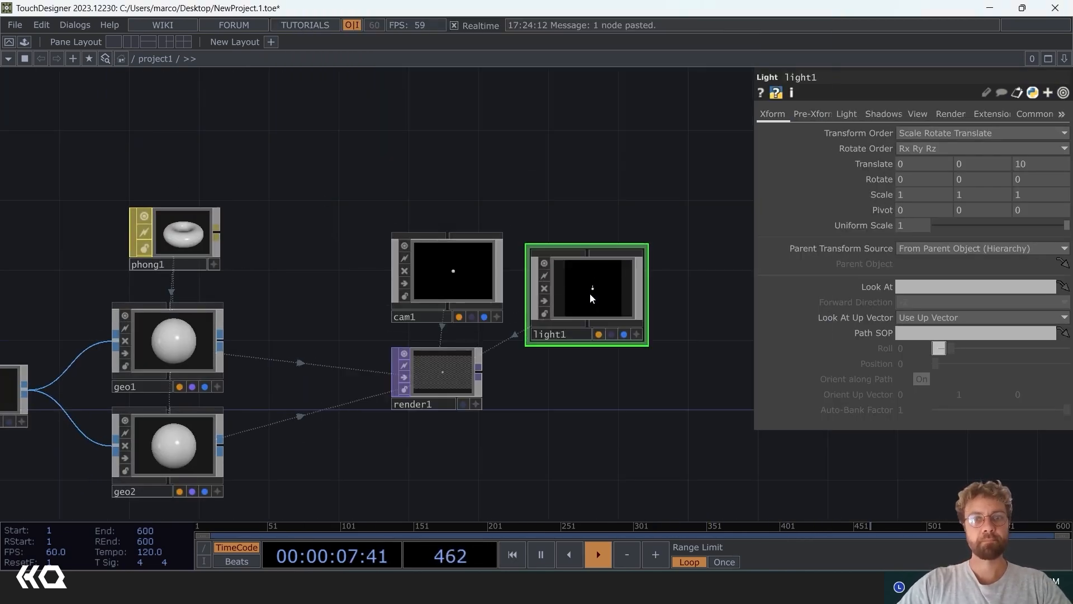
left_click_drag(589, 293, 589, 273)
Step: Add an RGB Key TOP after render1
key("Tab")
key("Tab")
type("rgb")
left_click(358, 391)
left_click(438, 332)
Step: Connect a Null TOP to the output of rgbkey1 and display it as the network background
right_click(482, 332)
type("nul")
left_click(408, 279)
left_click(577, 333)
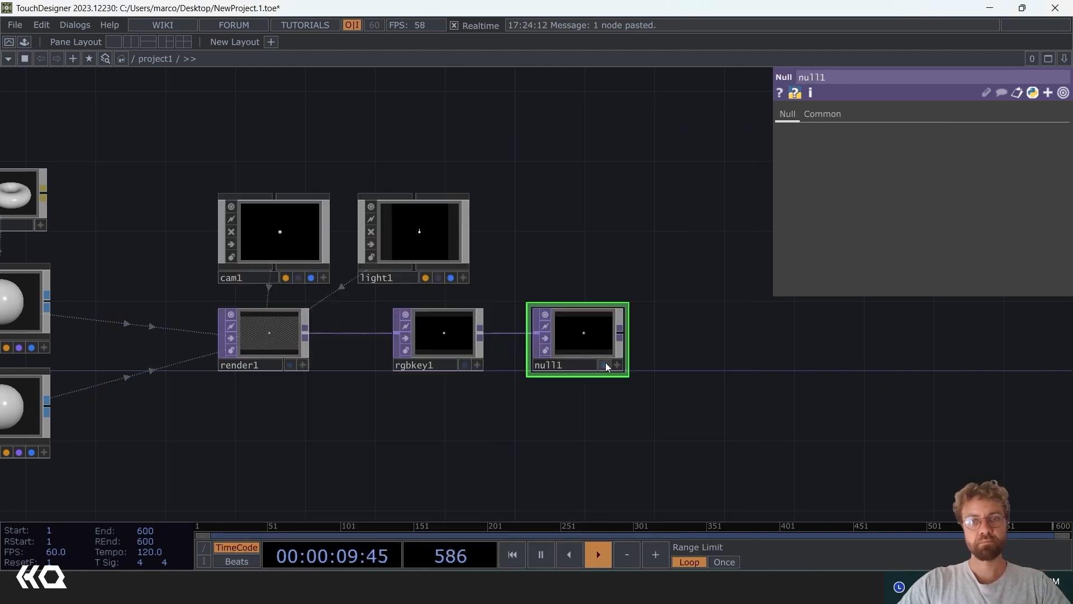
left_click(604, 363)
left_click_drag(563, 239, 620, 263)
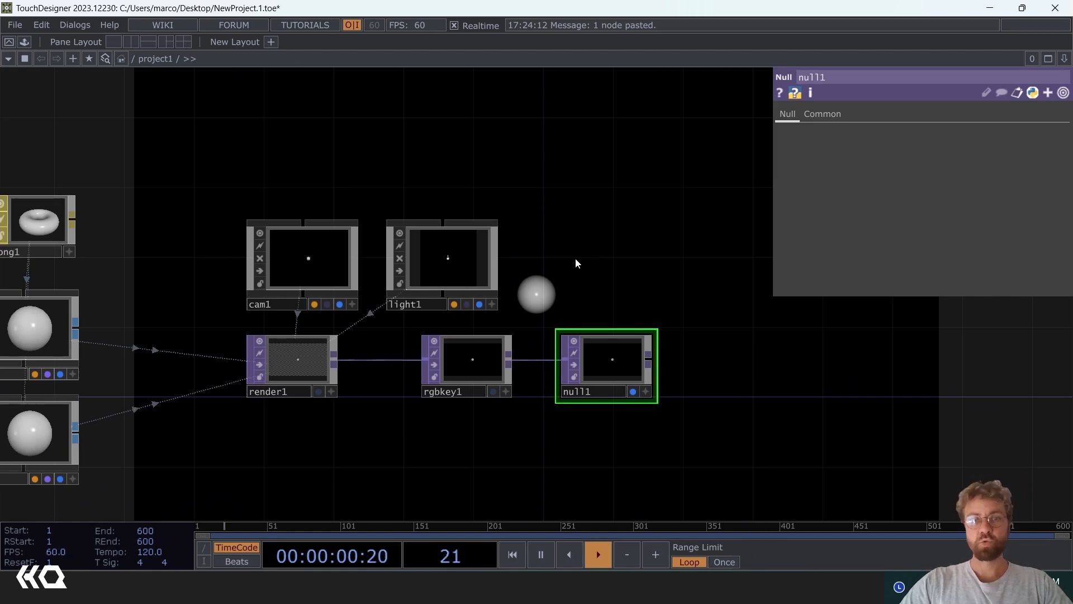
Step: Add a Pattern CHOP in the empty network area below the Geometry COMPs
scroll(627, 190, "down", 5)
key("Tab")
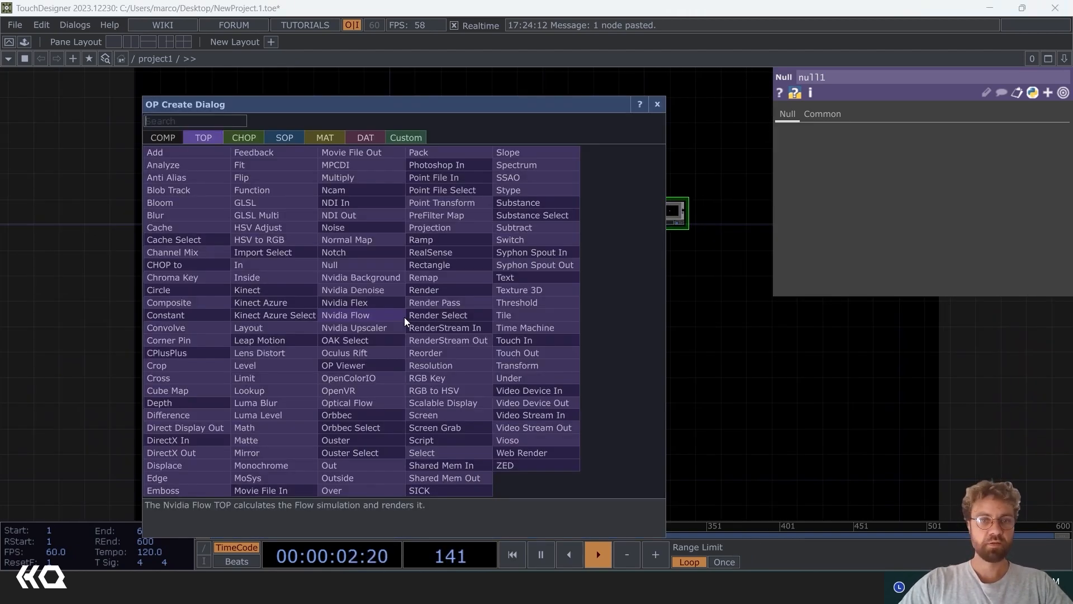
type("patter")
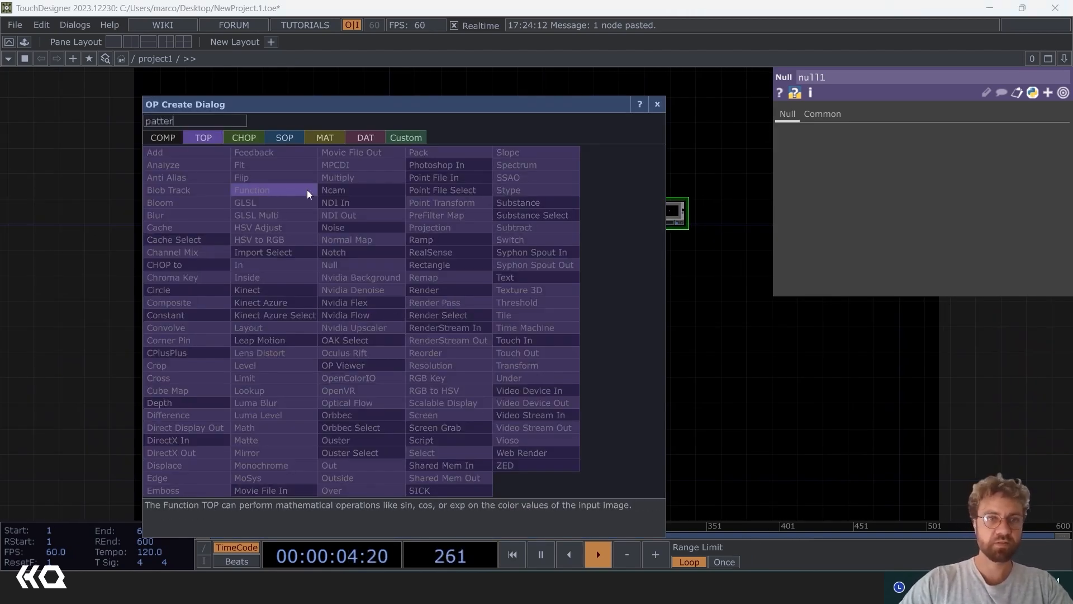
left_click(242, 138)
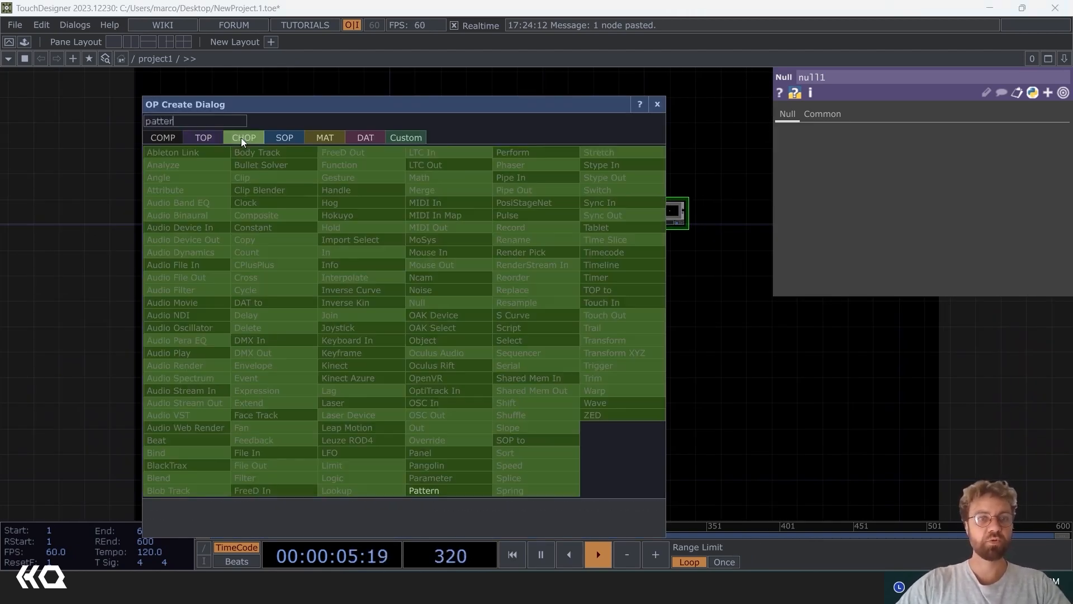
left_click(440, 487)
left_click(386, 323)
Step: Set pattern1's length to 1 and name its channel tx1
scroll(387, 323, "up", 4)
scroll(419, 321, "up", 5)
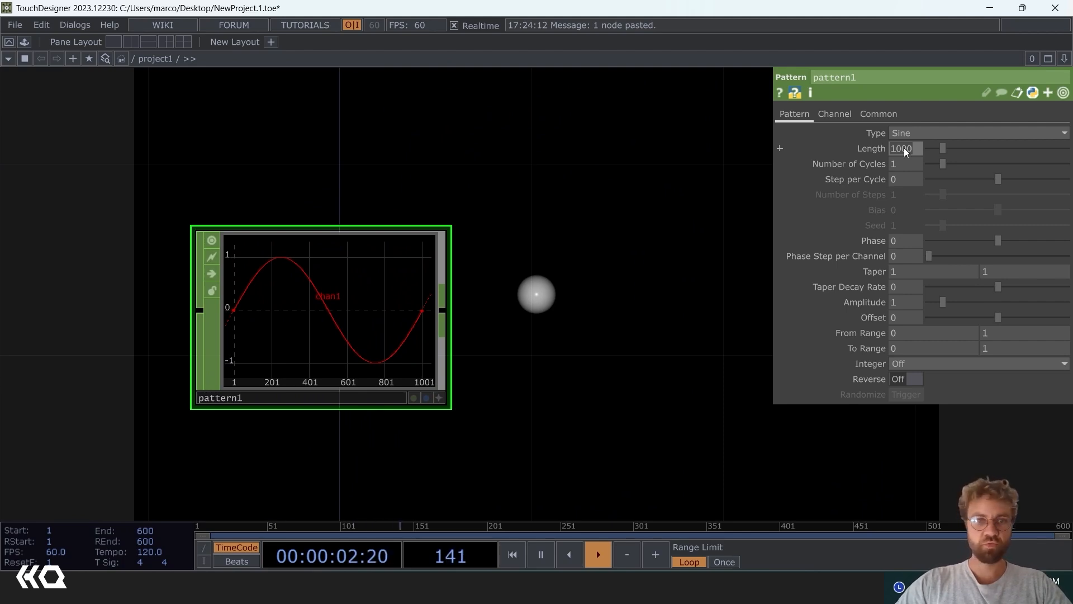
key("Return")
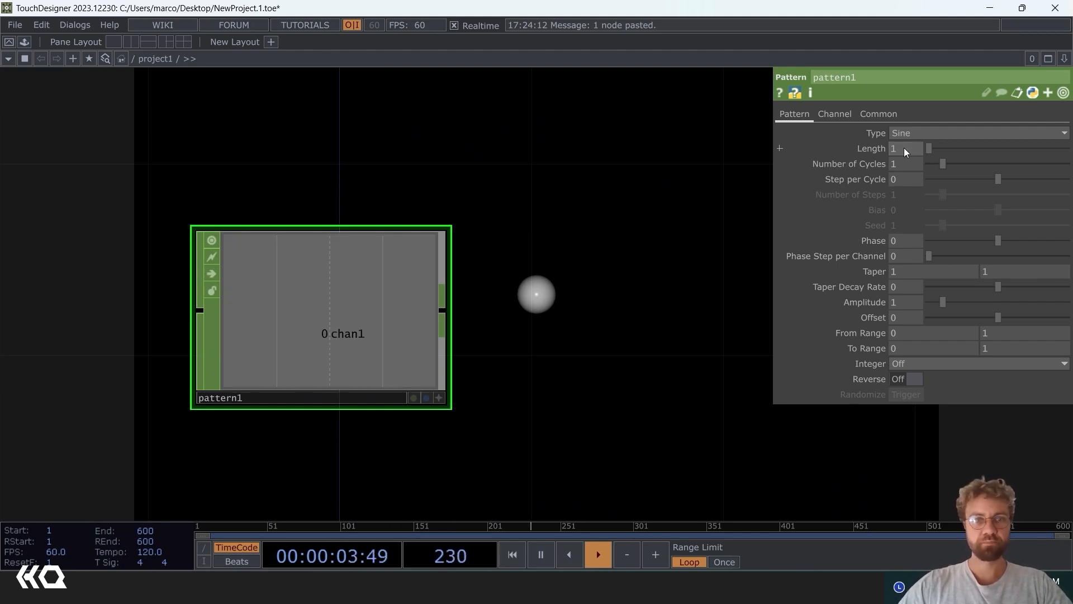
left_click(841, 114)
left_click(931, 135)
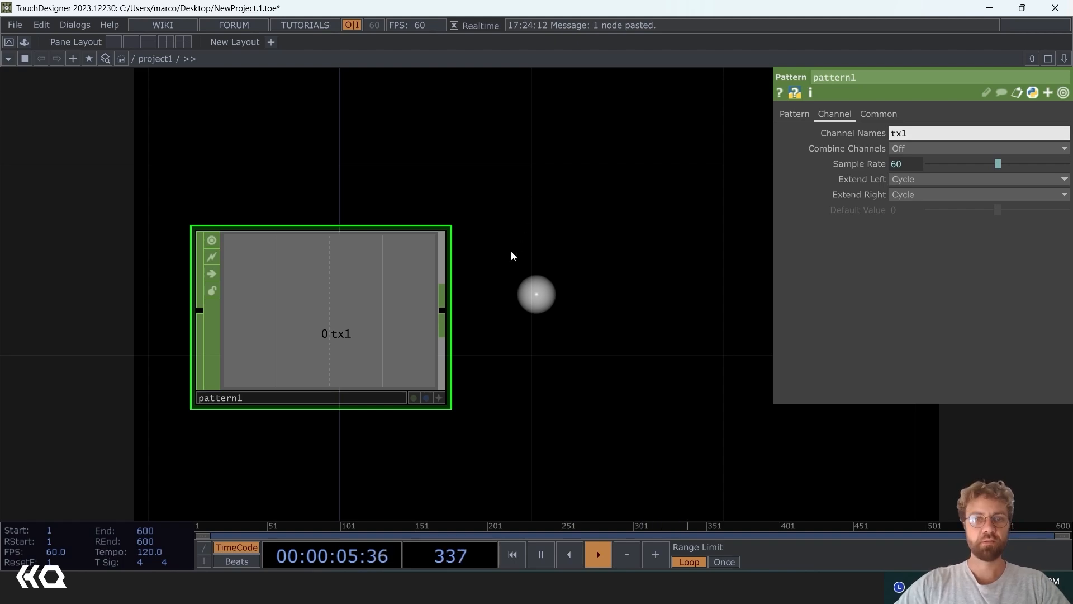
Step: Connect a Trail CHOP to the output of pattern1
right_click(445, 310)
type("tra")
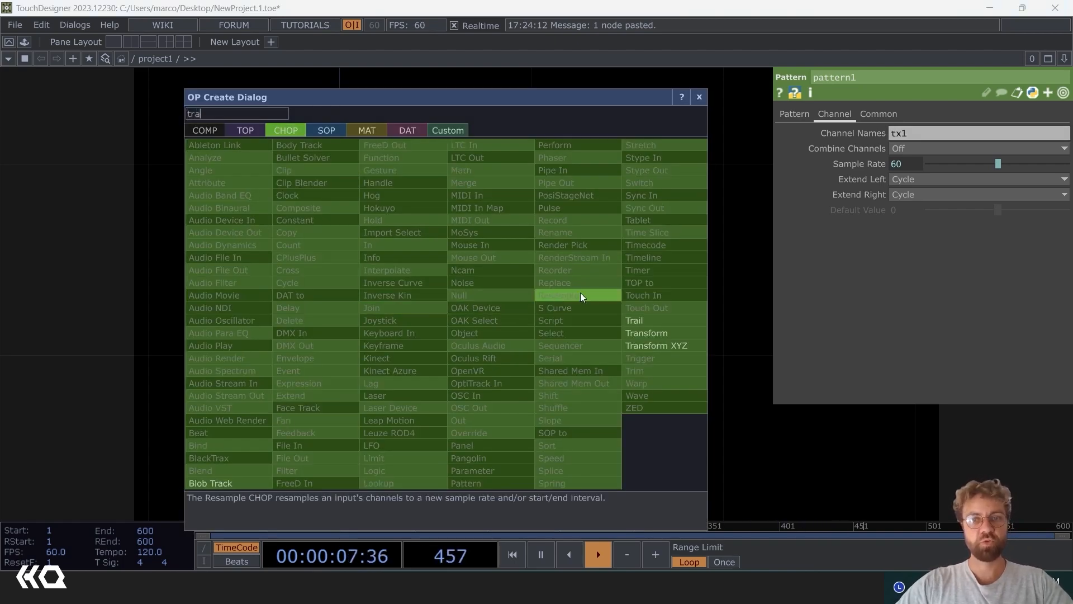
left_click(640, 318)
left_click(639, 317)
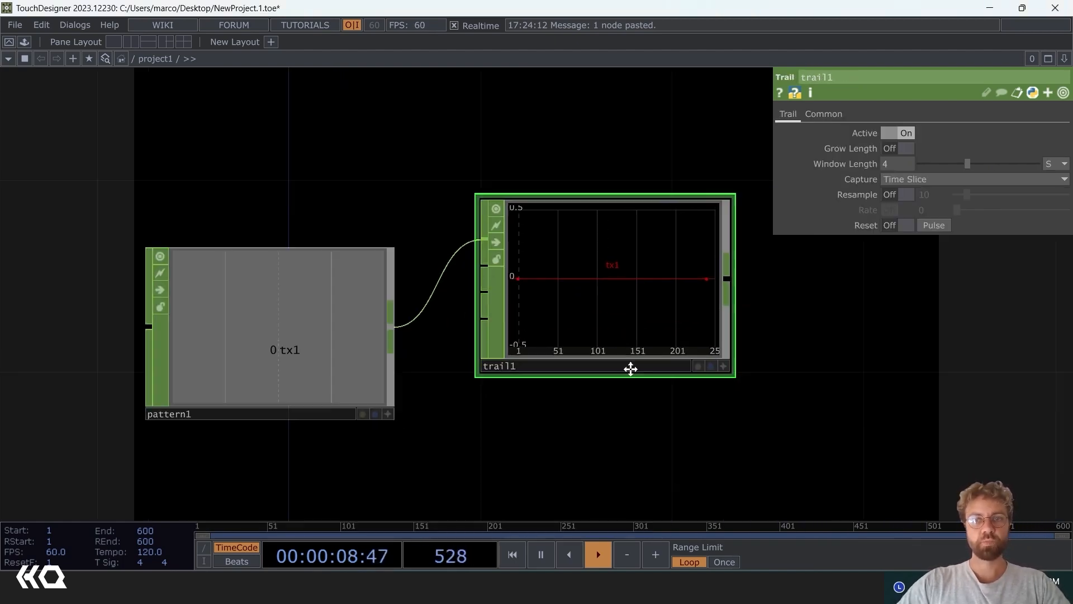
Step: Connect a Null CHOP to the output of trail1 and rename it instanceData
left_click_drag(629, 367, 494, 320)
right_click(454, 324)
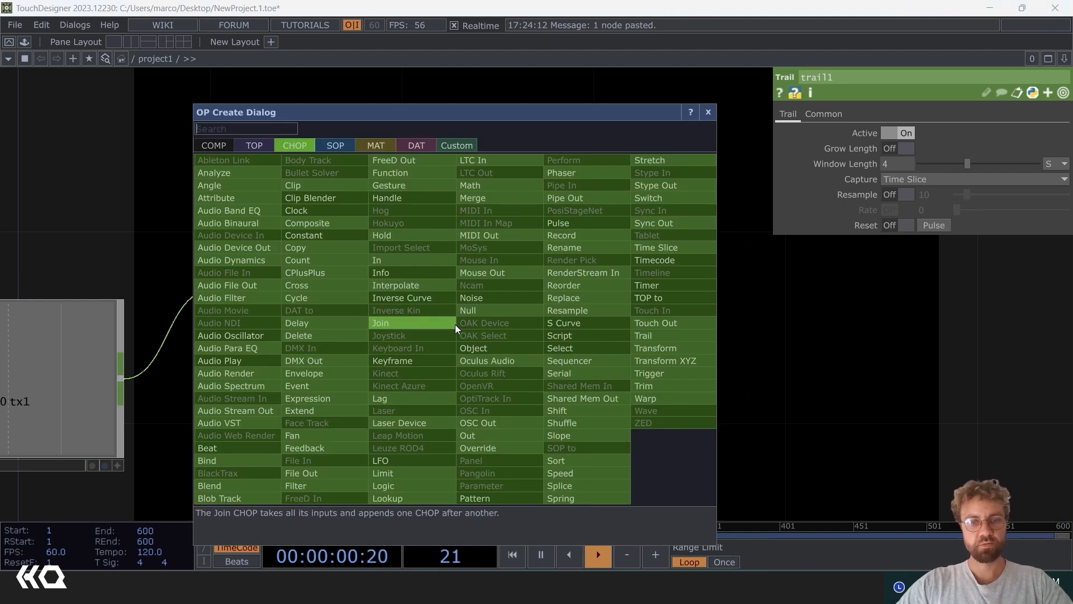
left_click(483, 312)
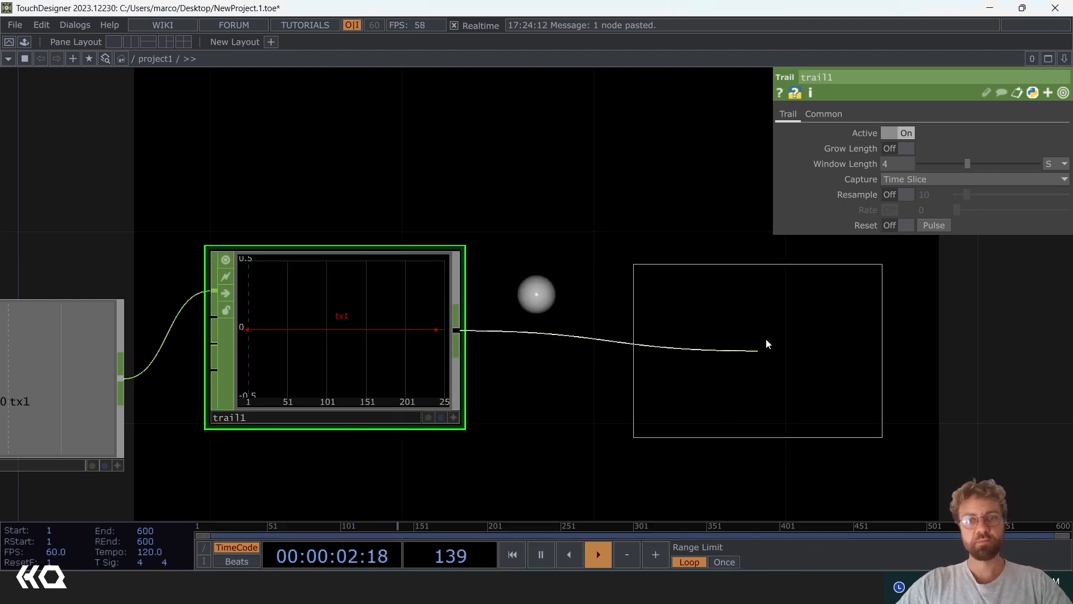
left_click(767, 338)
type("in")
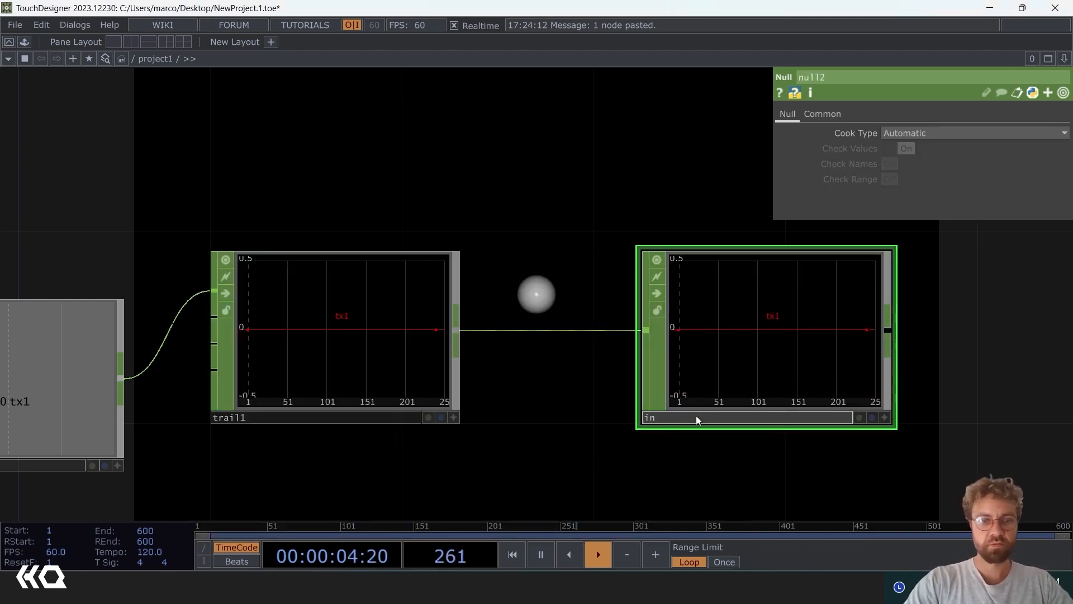
type("stanceData")
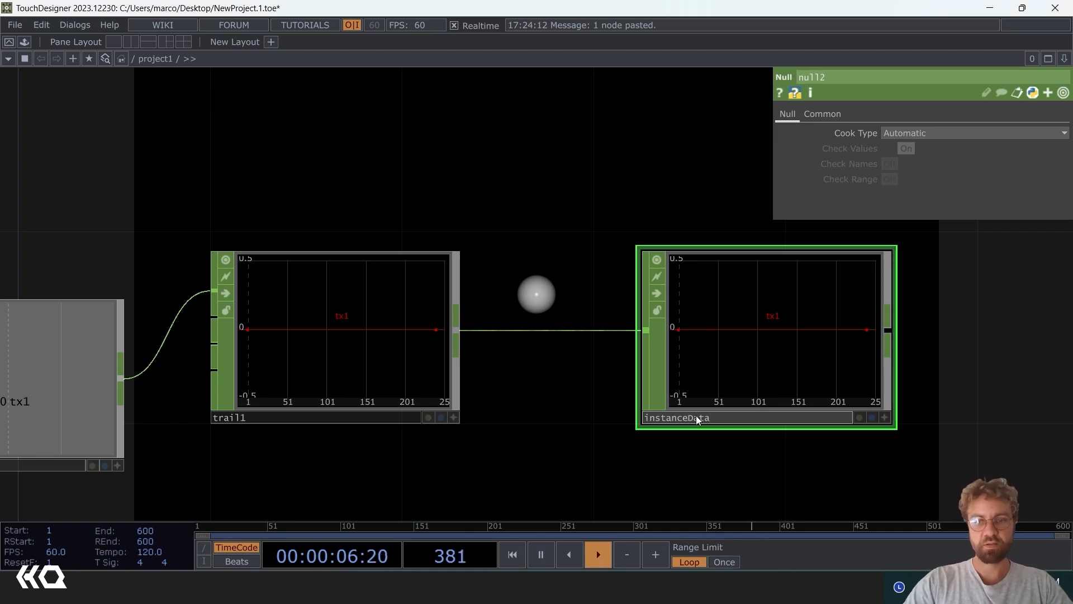
key("Return")
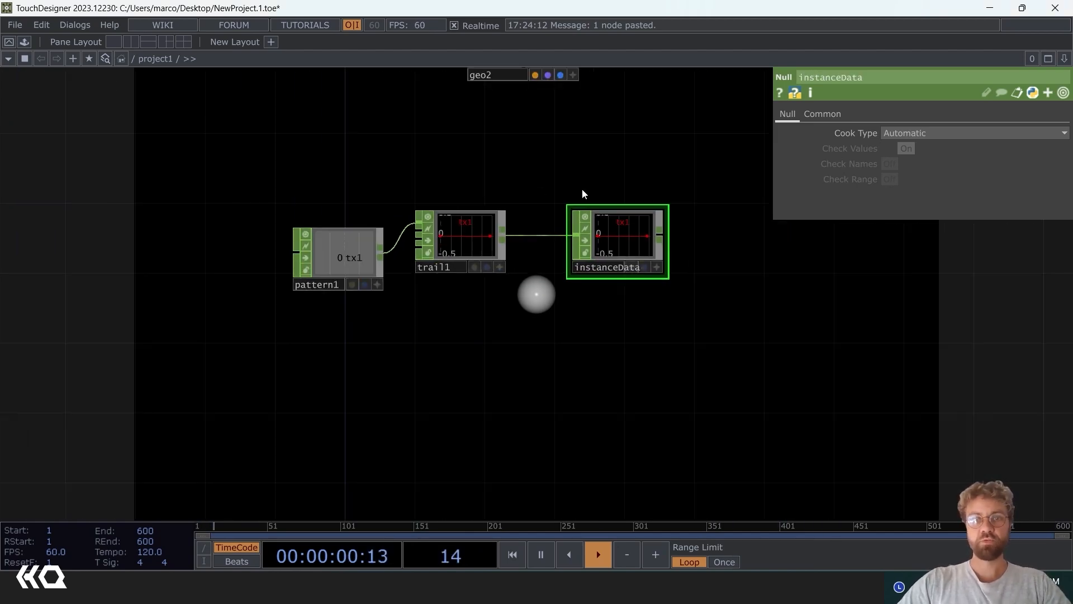
Step: Turn on instancing for geo1, with instanceData as the default instance OP and tx1 as Translate X
left_click_drag(566, 183, 451, 323)
left_click_drag(508, 184, 512, 225)
left_click(407, 106)
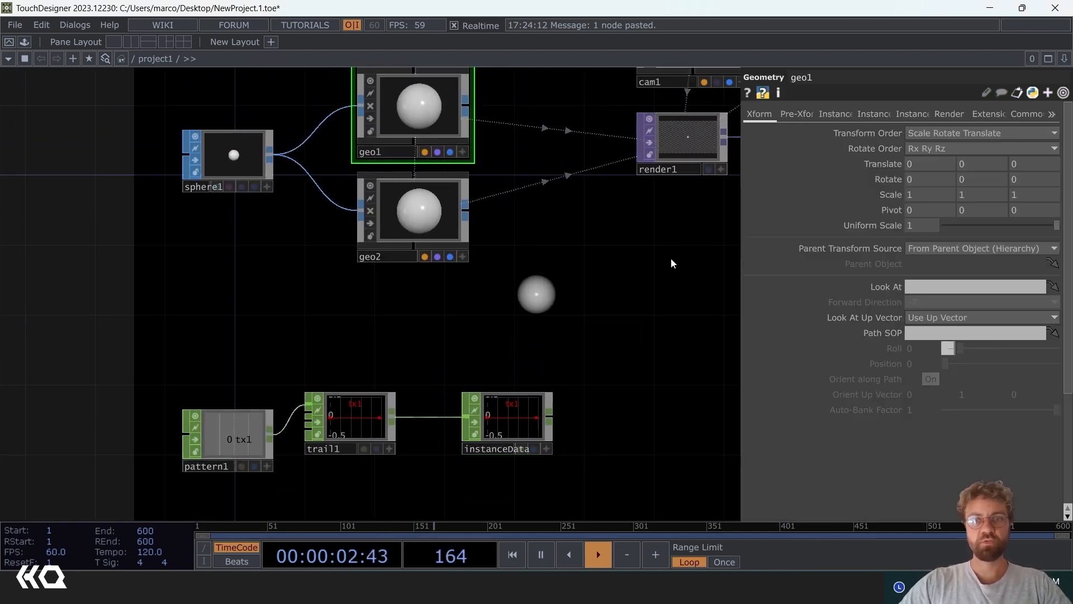
left_click(835, 114)
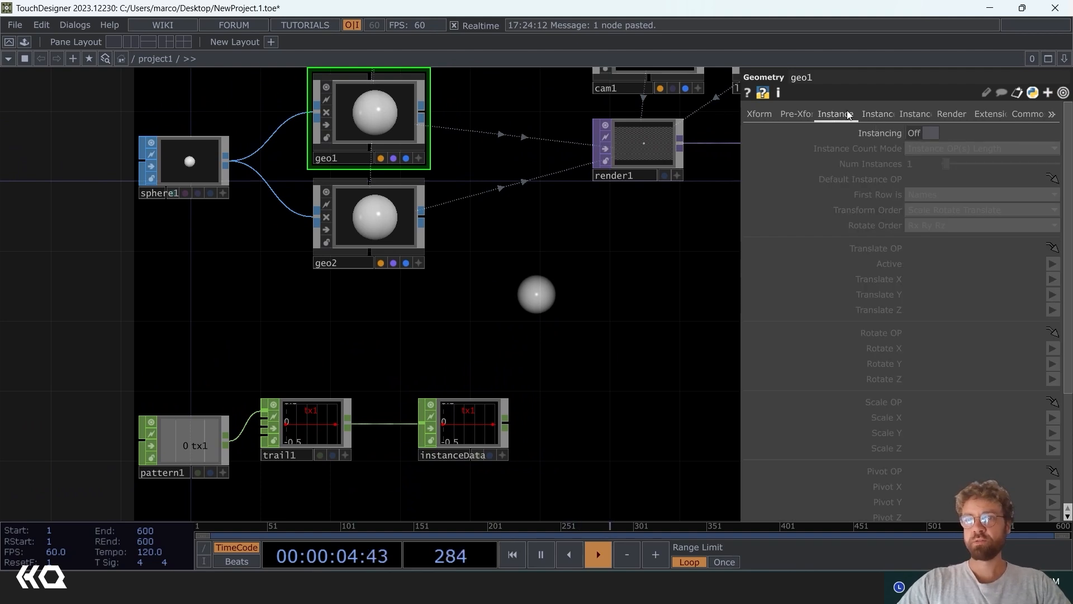
left_click(928, 132)
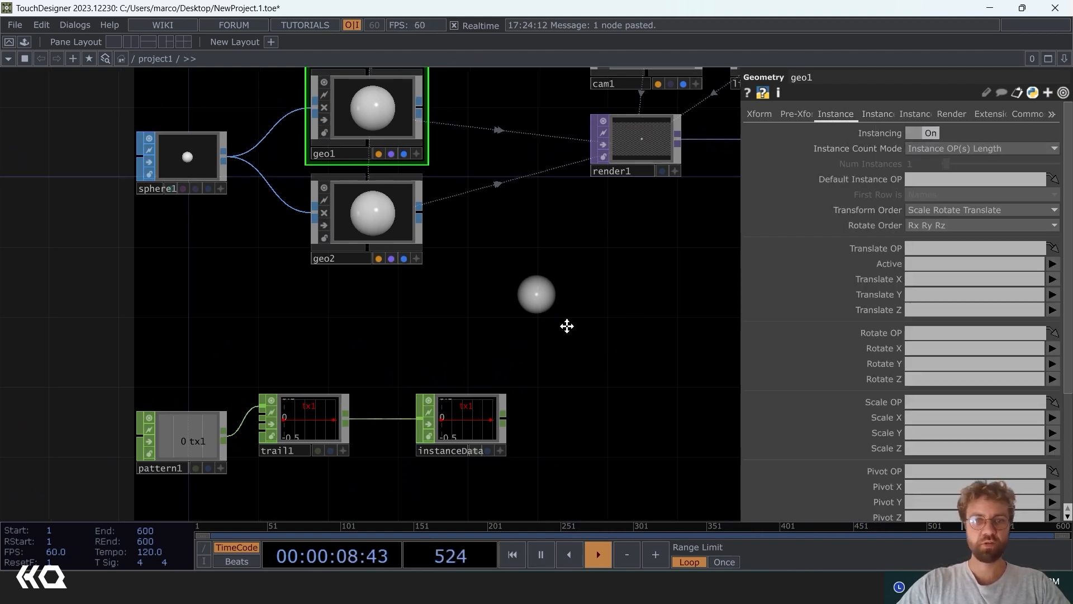
left_click_drag(565, 323, 543, 280)
left_click_drag(472, 380, 959, 178)
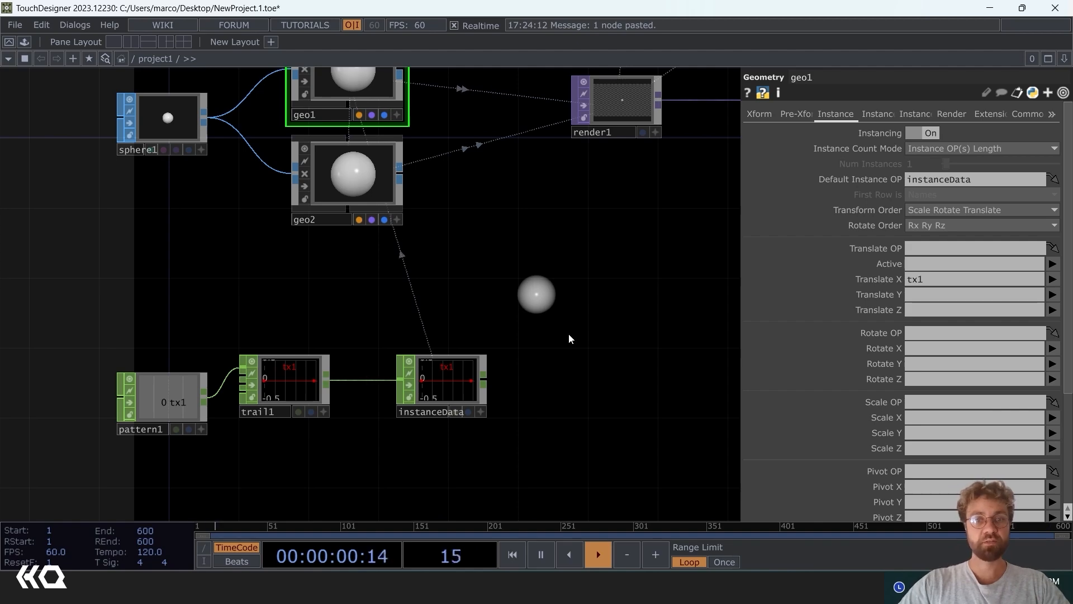
Step: Add a Noise CHOP in the empty space before pattern1
left_click_drag(523, 384, 670, 288)
left_click_drag(314, 312, 315, 276)
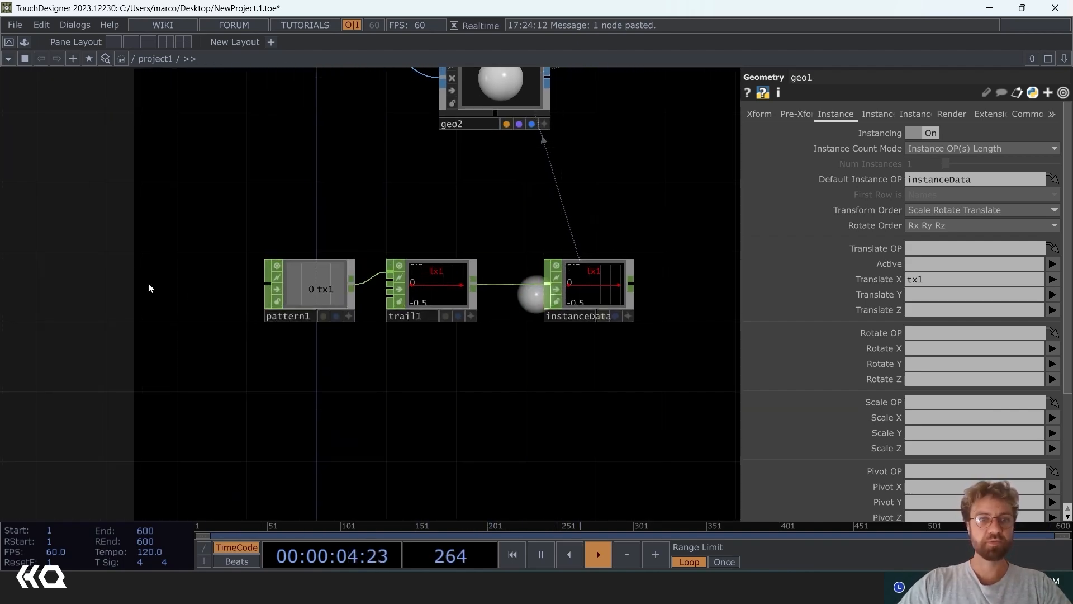
left_click_drag(148, 283, 264, 289)
key("Tab")
type("noi")
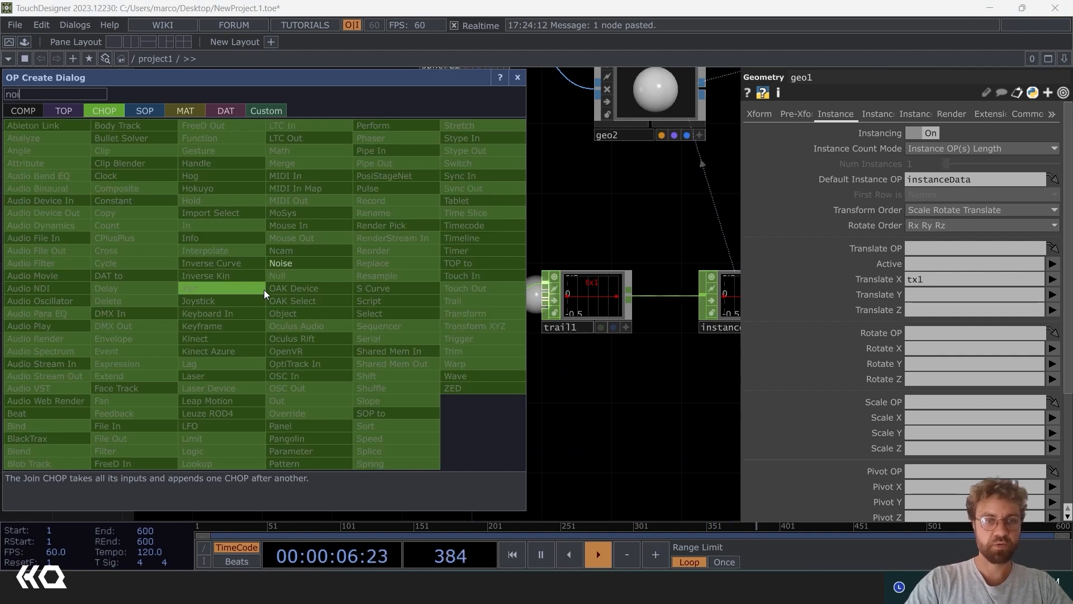
type("se")
left_click(282, 263)
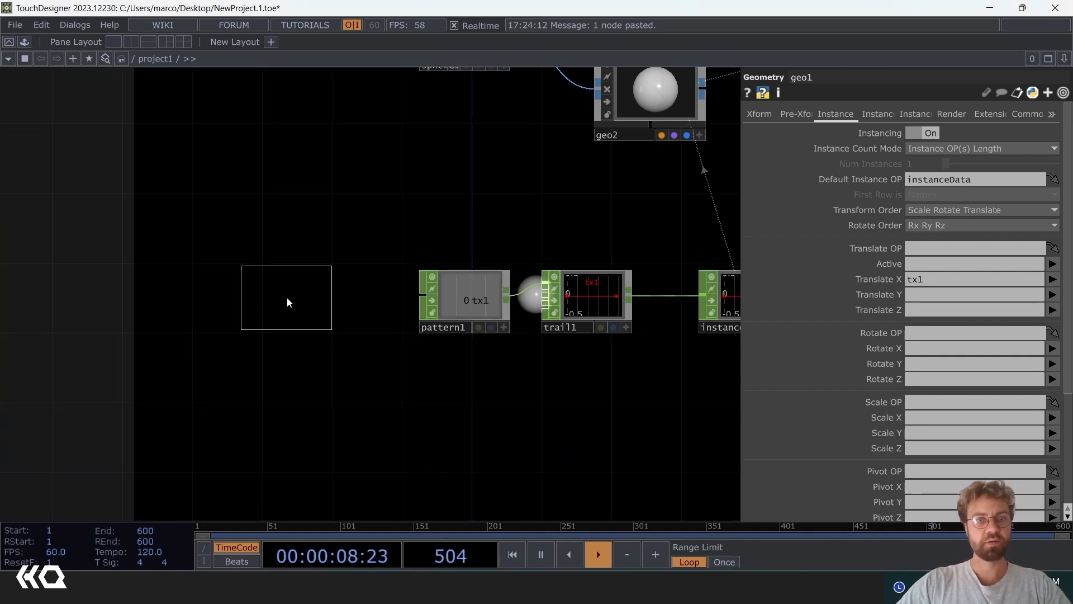
left_click(286, 302)
Step: Set noise1's period to 4, harmonics to 10, roughness to 0 and amplitude to 2, and turn on Time Slice
scroll(324, 307, "up", 3)
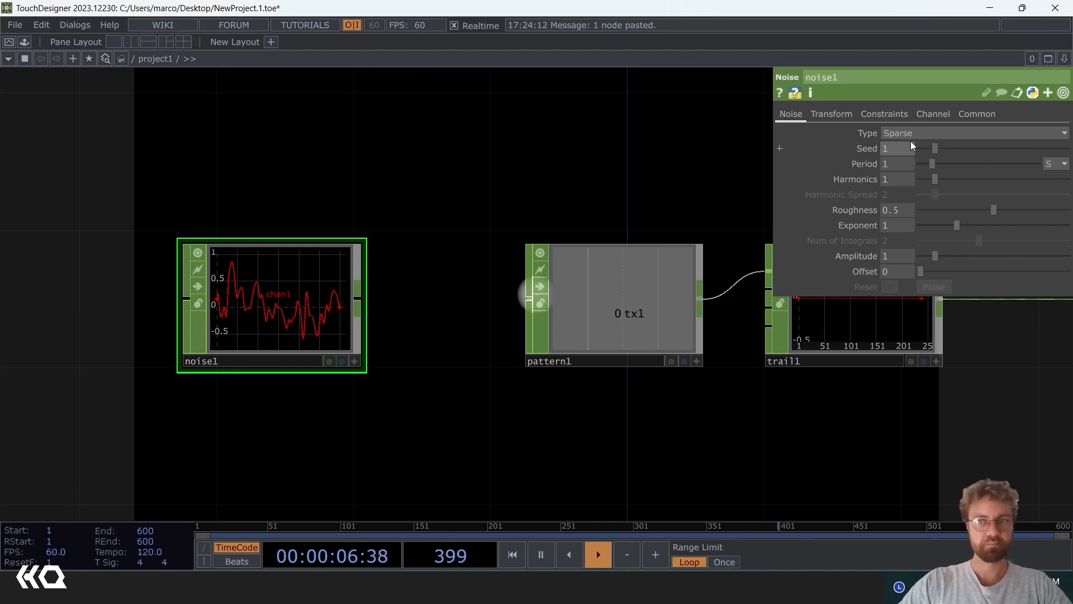
left_click(888, 166)
type("4")
key("Return")
left_click(894, 179)
type("10")
left_click(897, 208)
type("0")
key("Return")
left_click(897, 256)
type("2")
key("Return")
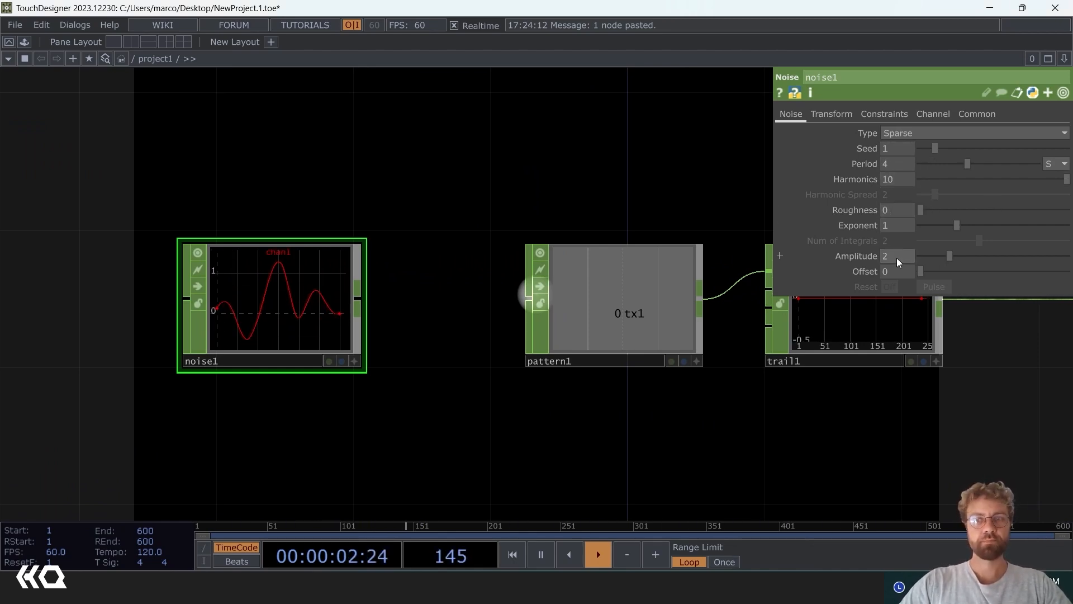
left_click(976, 114)
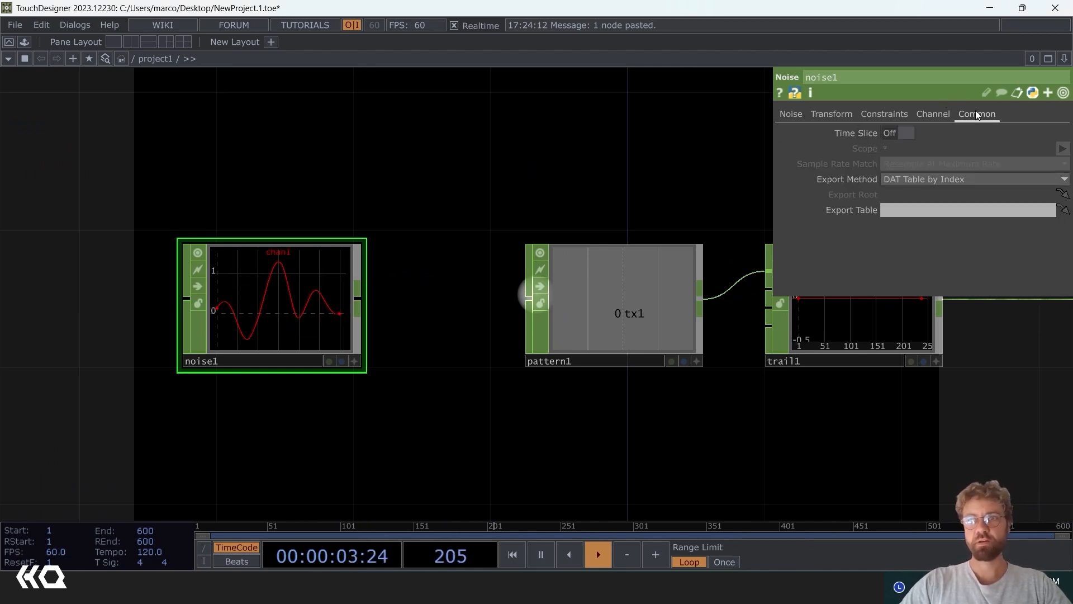
left_click(897, 132)
Step: Move noise1 further away from pattern1 and connect a Null CHOP to its output
scroll(412, 363, "down", 5)
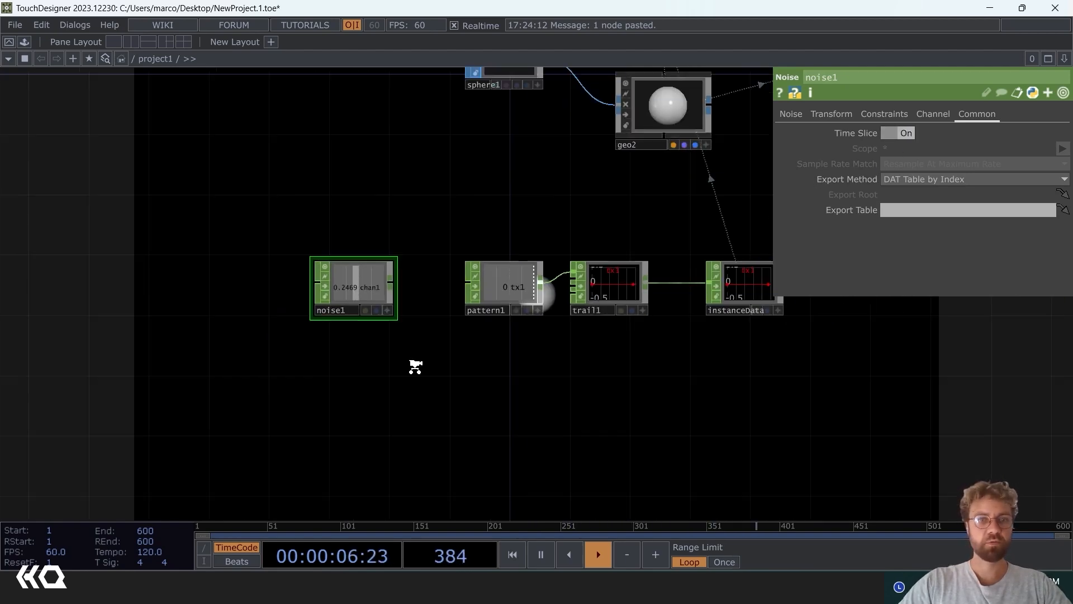
left_click_drag(390, 287, 195, 287)
right_click(194, 285)
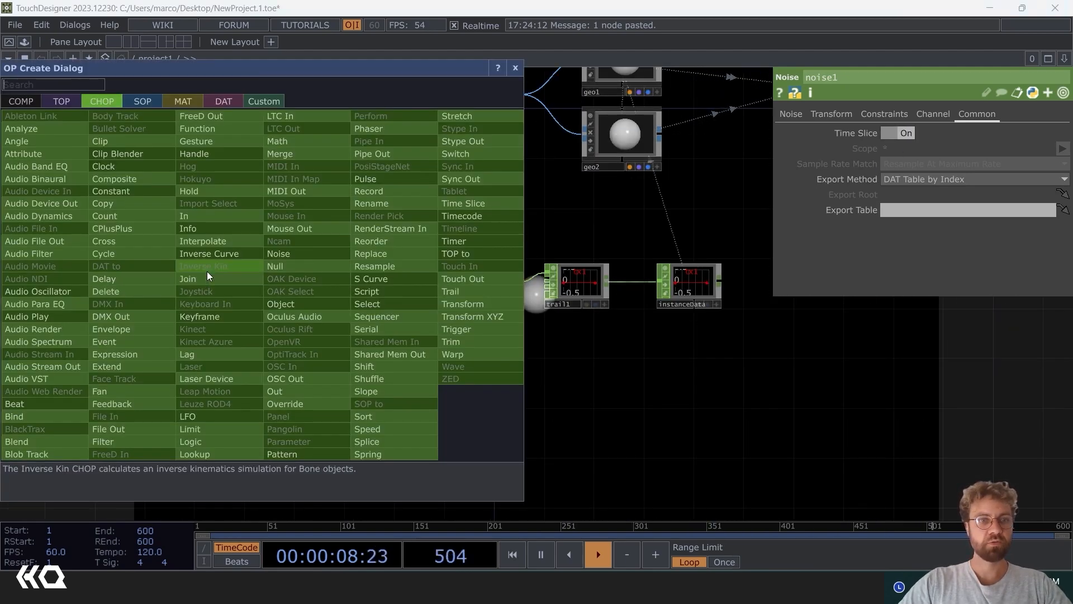
left_click(269, 266)
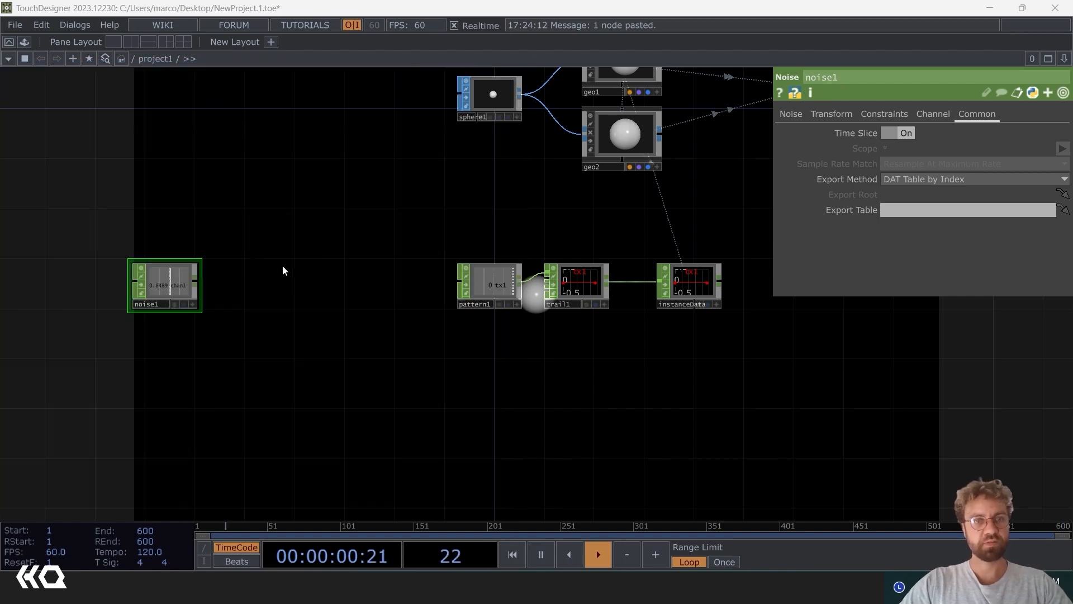
left_click(265, 285)
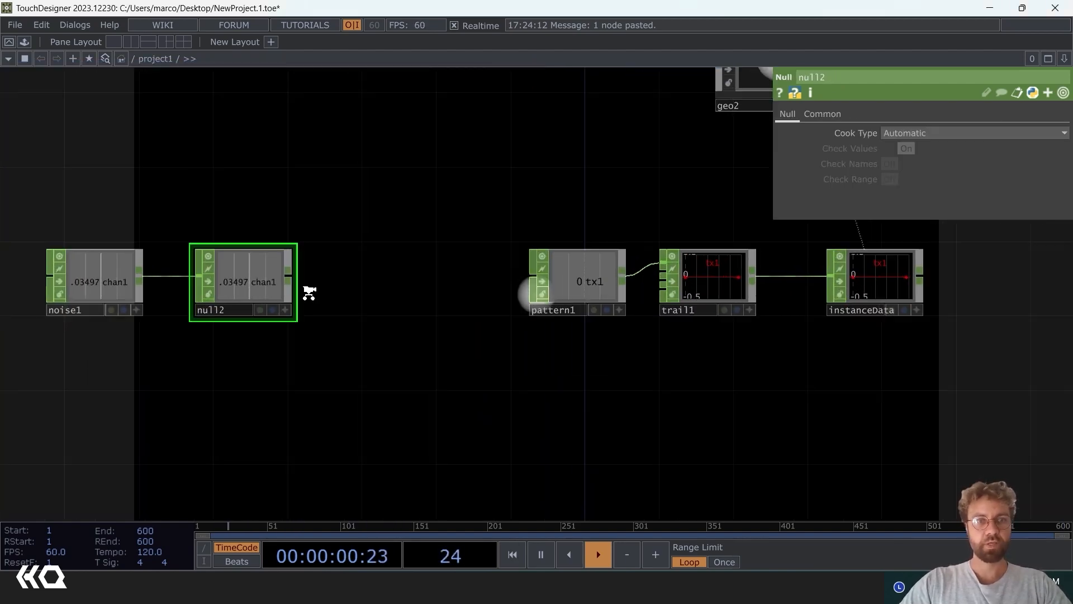
Step: Make null2's viewer active and export its chan1 channel to the Phase parameter of pattern1
scroll(291, 319, "up", 2)
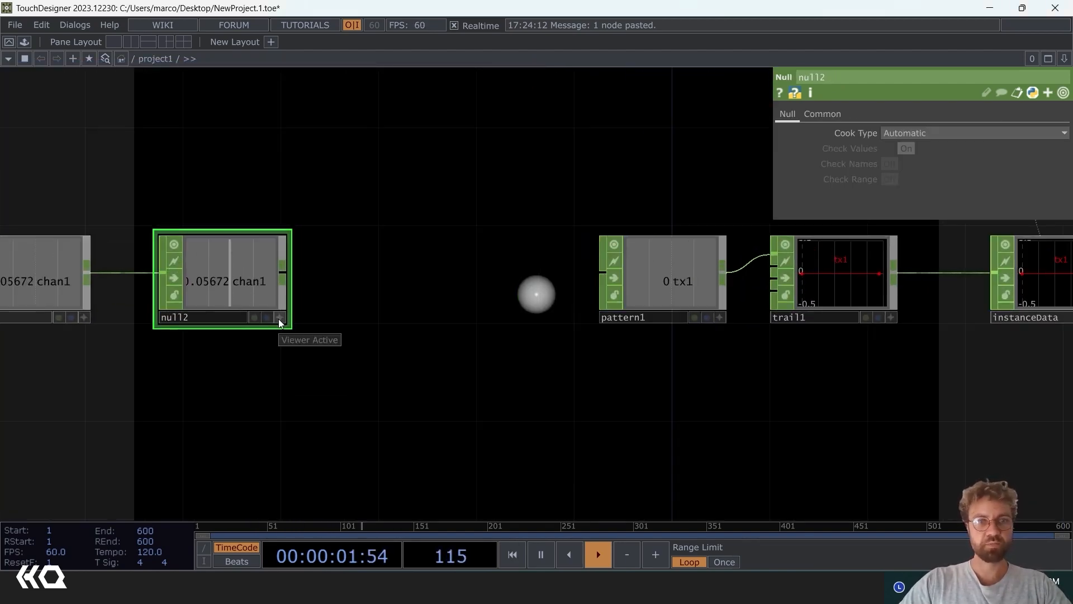
left_click(280, 317)
left_click(699, 284)
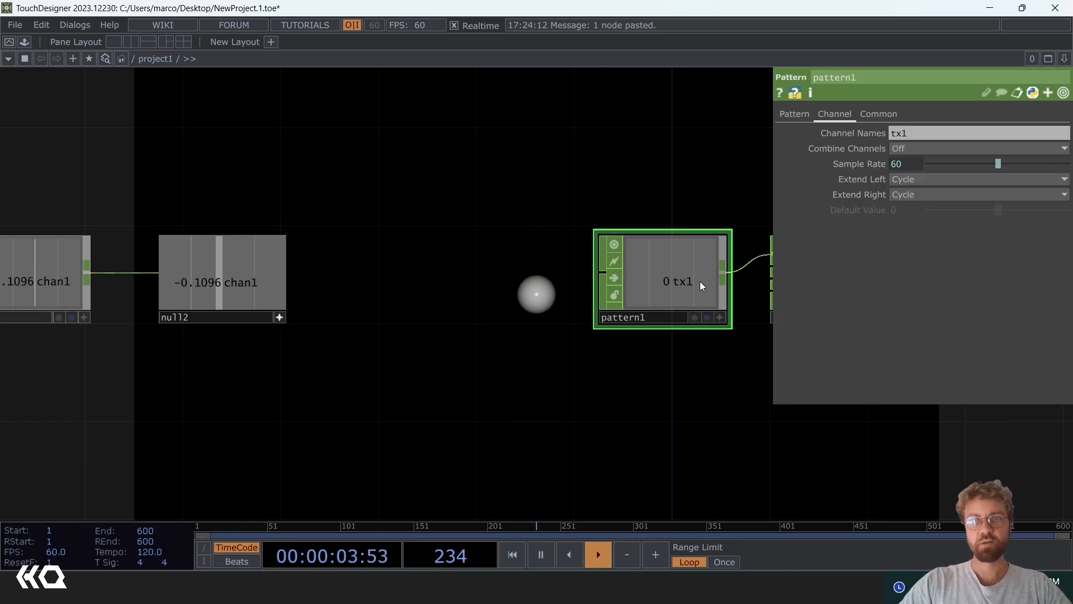
left_click(794, 114)
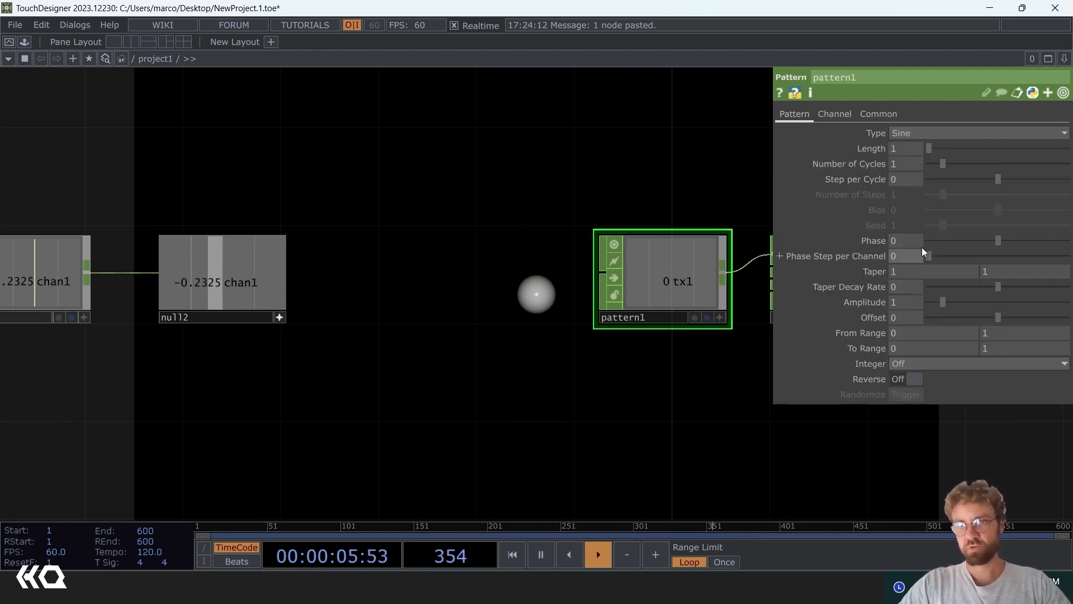
left_click_drag(251, 274, 914, 240)
left_click(914, 235)
Step: Branch a Math CHOP off the output of noise1, placed below null2
left_click_drag(604, 347, 334, 169)
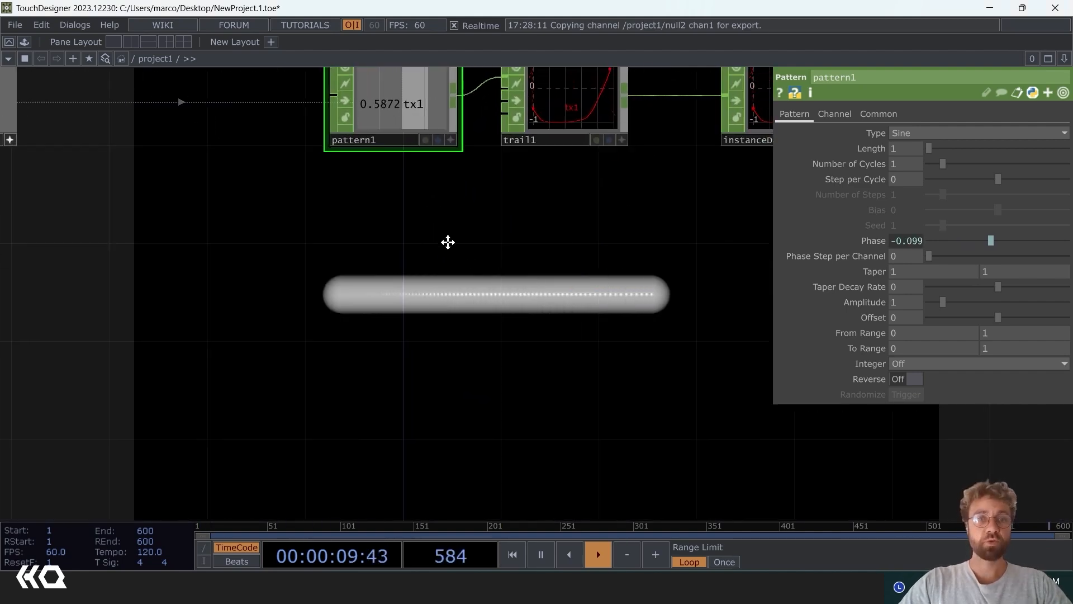
left_click_drag(446, 240, 621, 294)
scroll(622, 293, "down", 3)
scroll(379, 289, "up", 3)
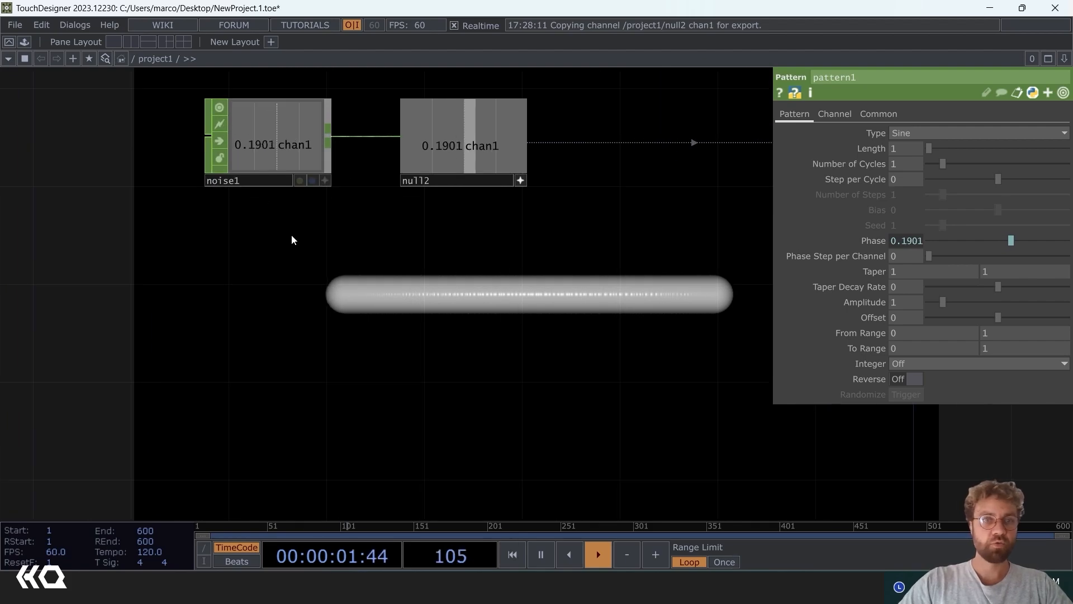
right_click(330, 139)
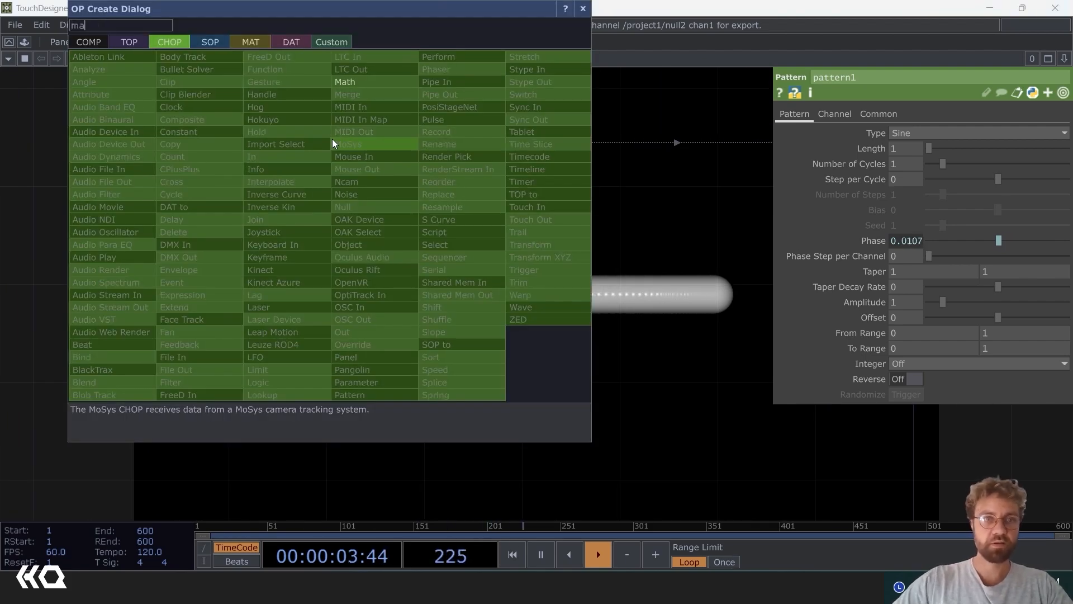
left_click(351, 81)
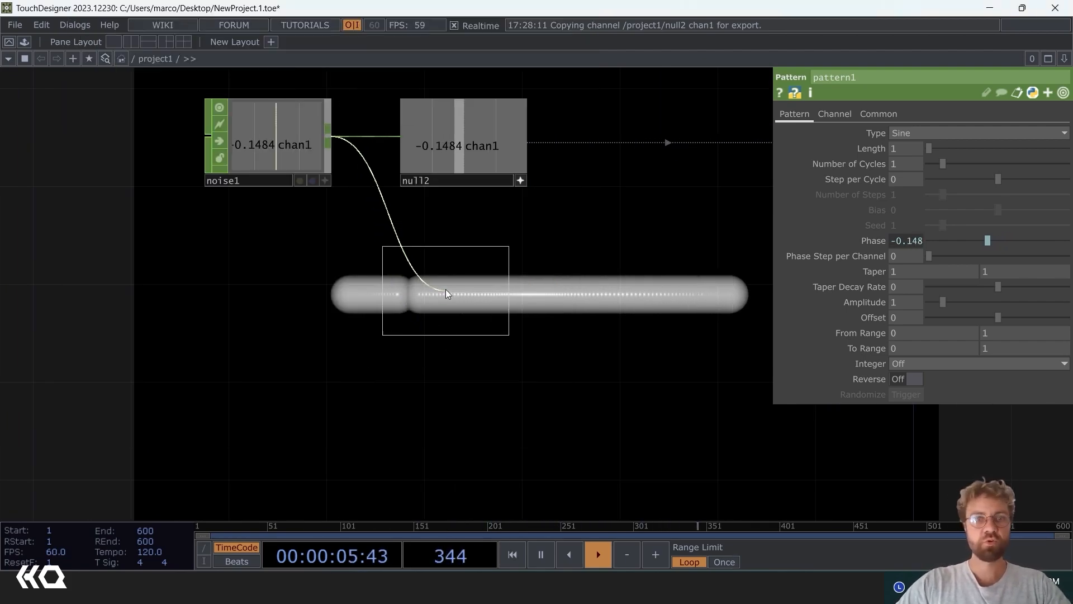
left_click(445, 289)
Step: Connect a Null CHOP to the output of math1, placed beside it
right_click(501, 291)
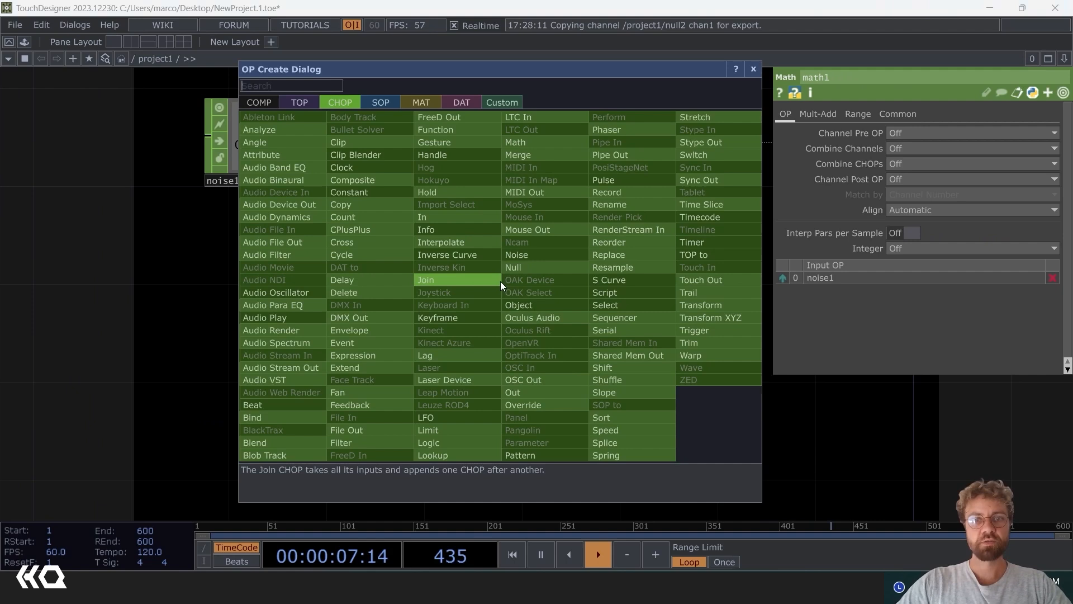
left_click(535, 268)
left_click(602, 285)
Step: Set math1's From Range to -1 to 1 and its To Range to 0 to 1.5
left_click(449, 286)
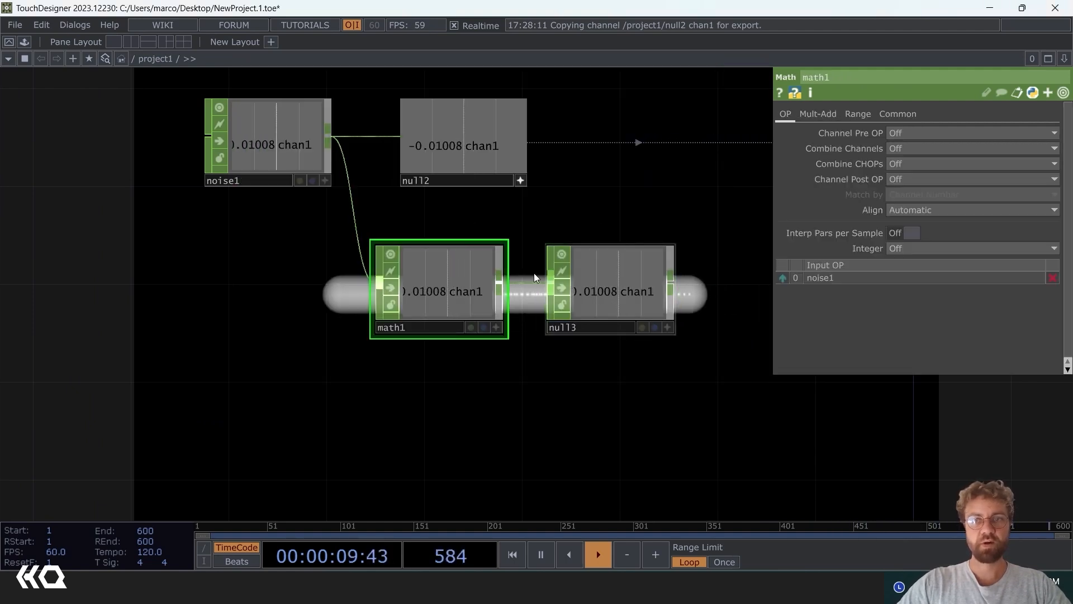
left_click(858, 112)
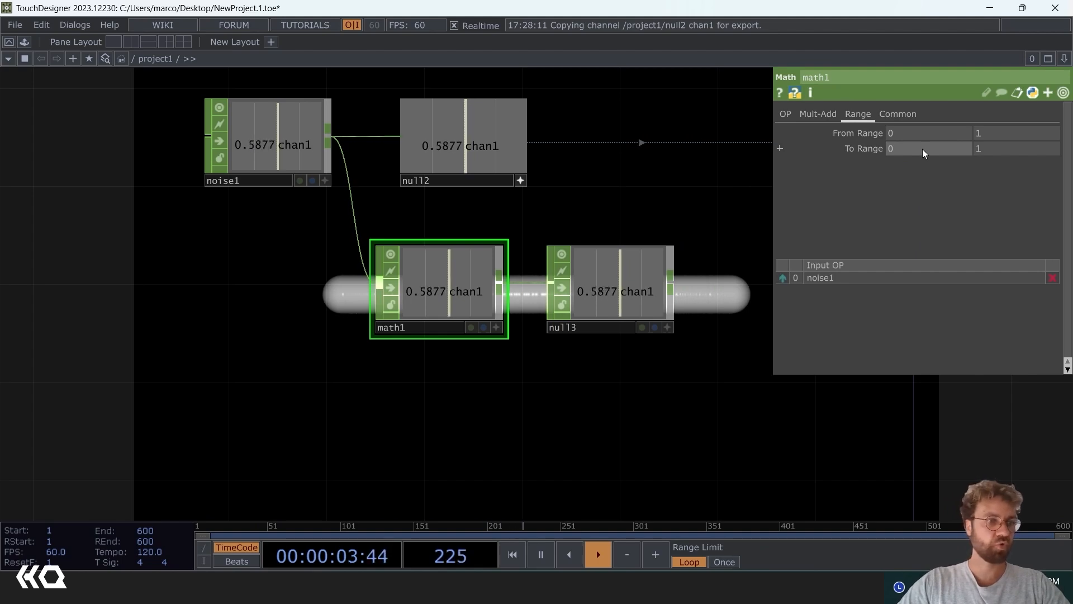
mouse_move(920, 132)
middle_mouse_down()
mouse_move(912, 113)
mouse_move(923, 134)
middle_mouse_up()
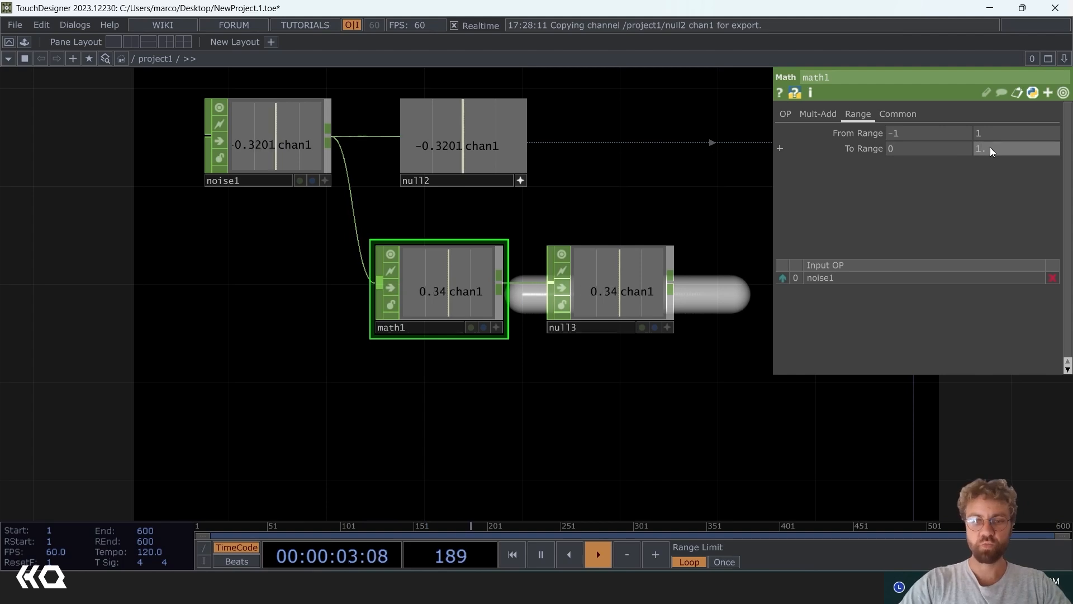
type(".5")
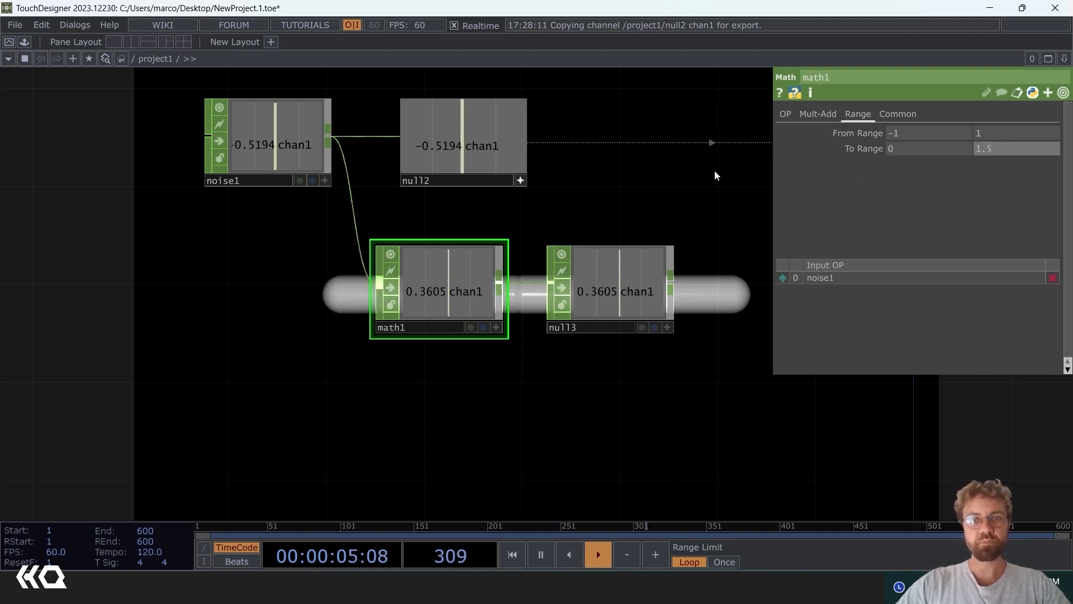
Step: Make null3's viewer active and export its chan1 channel to the Amplitude parameter of pattern1
left_click_drag(430, 195, 6, 222)
left_click(478, 166)
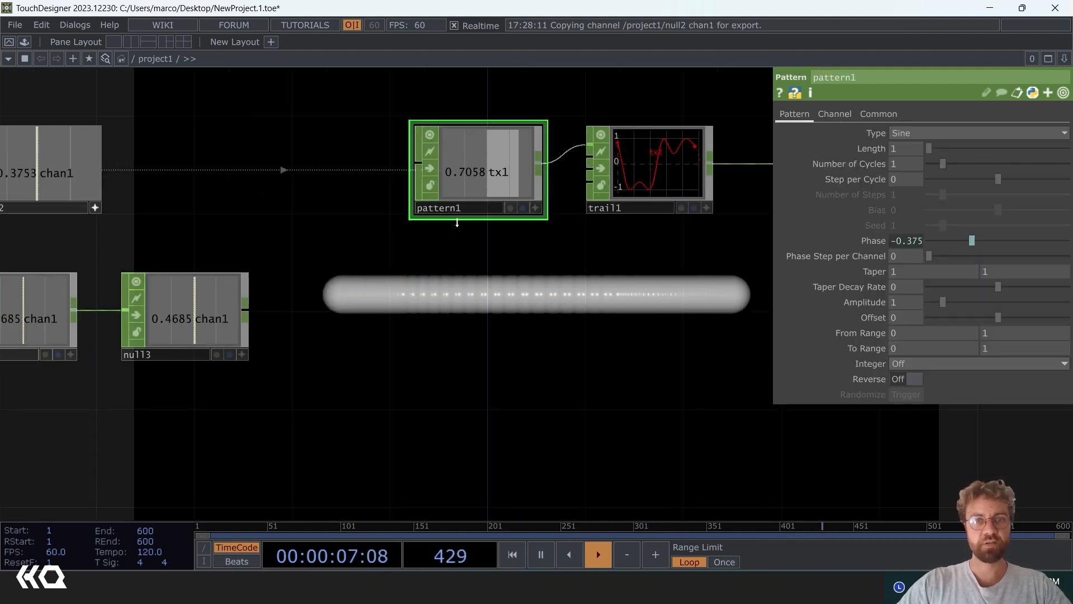
left_click(243, 356)
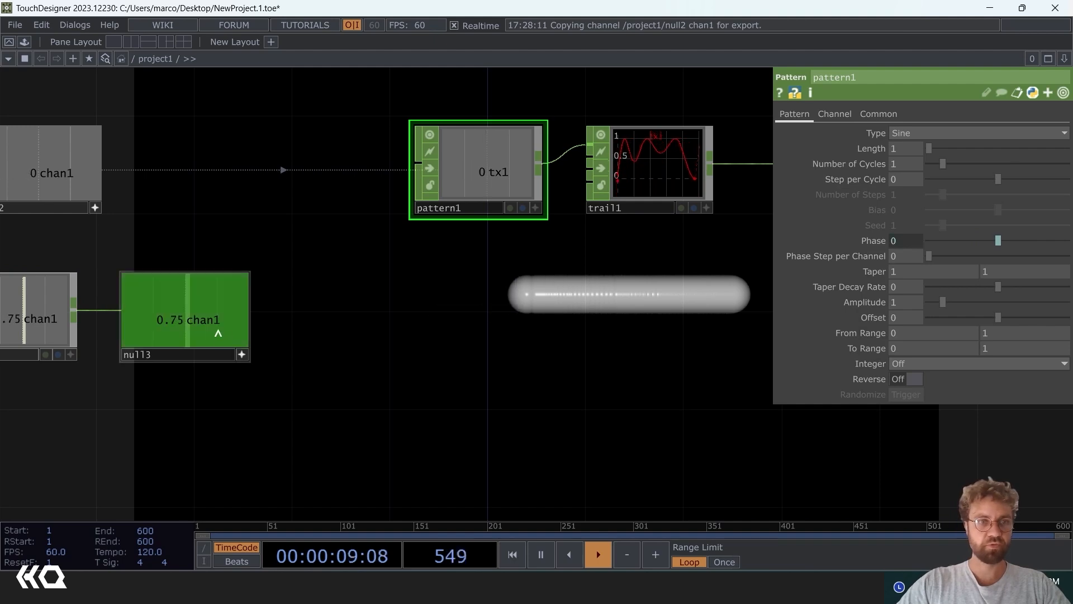
left_click_drag(218, 330, 352, 284)
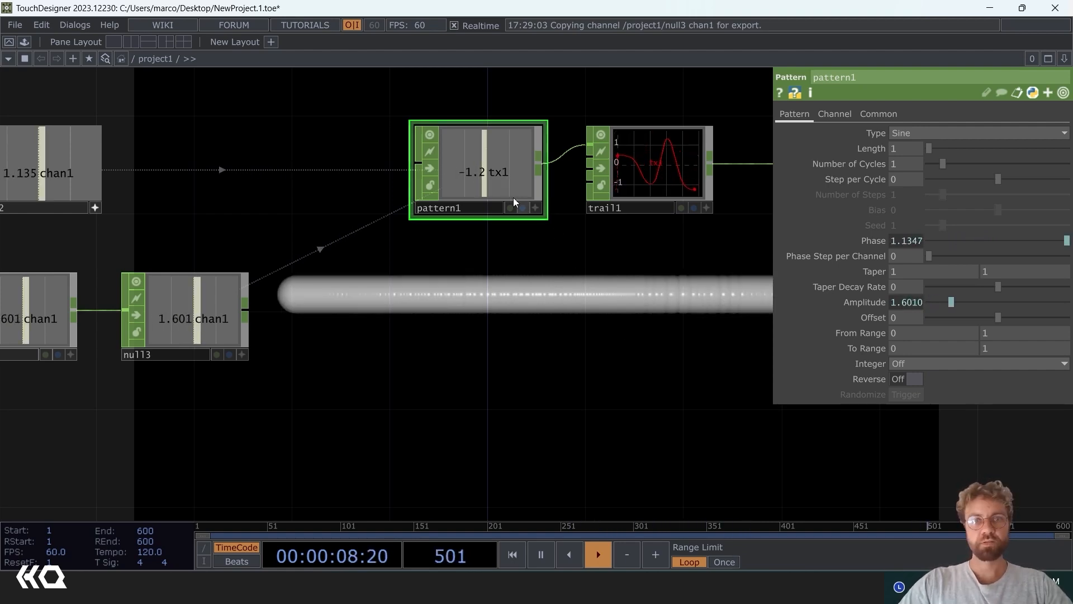
Step: Duplicate pattern1 below itself and rename the copy's channel to ty1
key("ctrl+c")
key("ctrl+v")
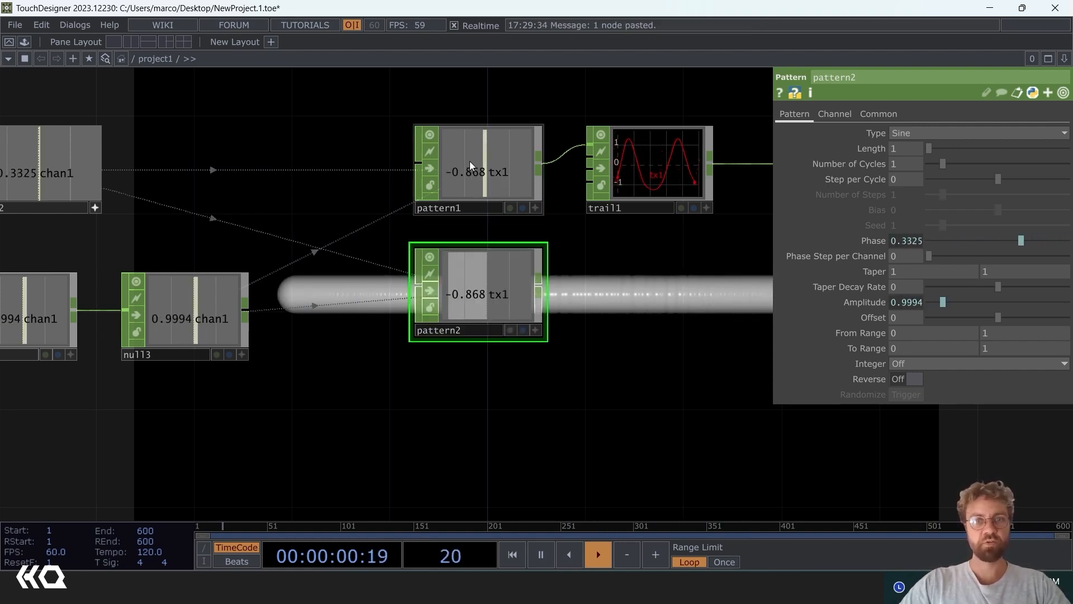
left_click(833, 111)
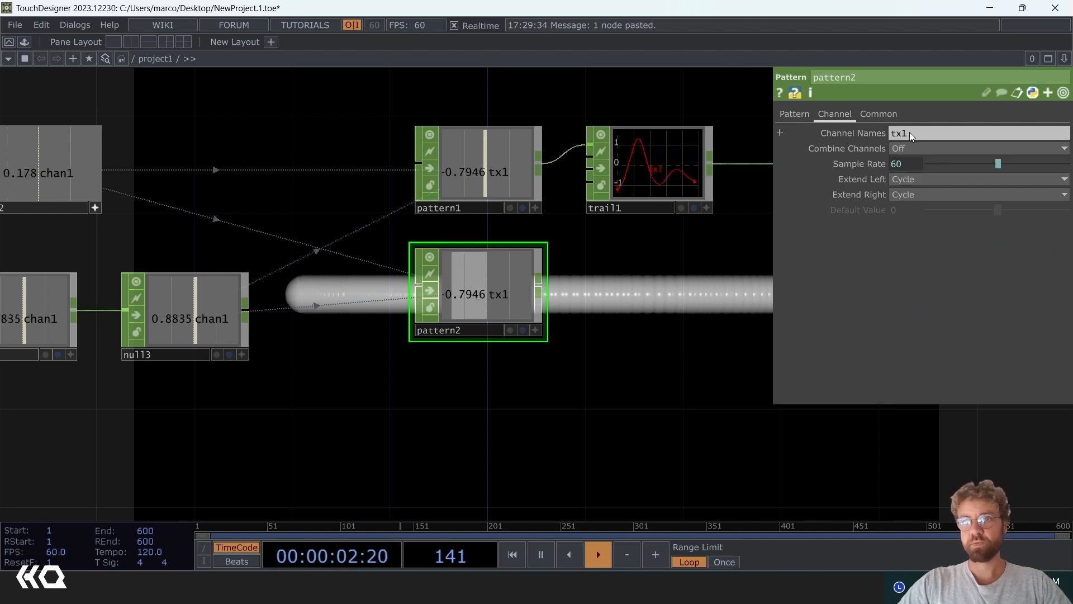
left_click(903, 133)
key("BackSpace")
type("y")
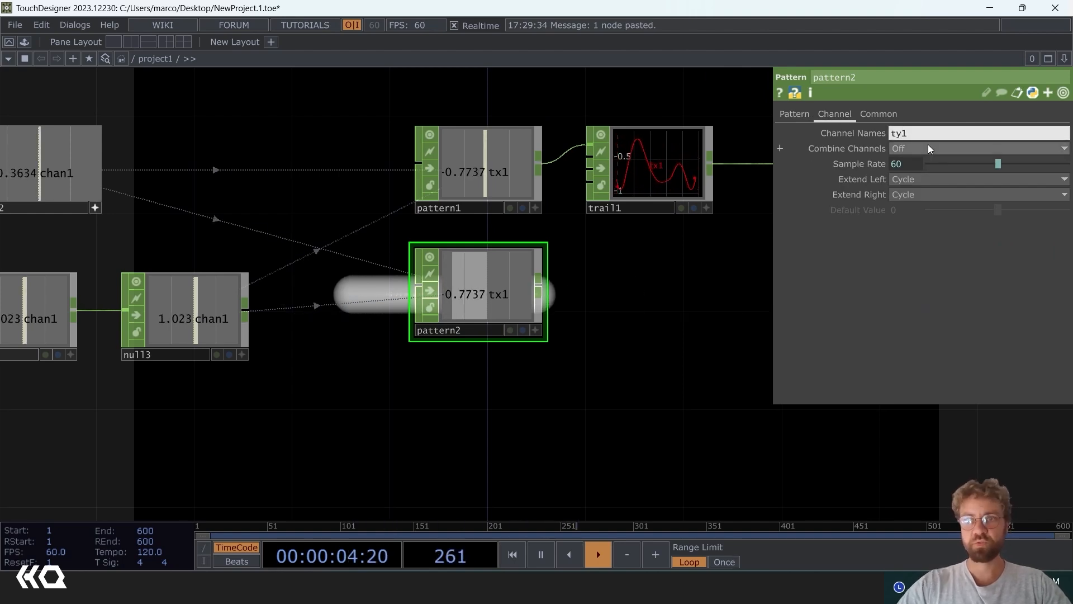
key("Return")
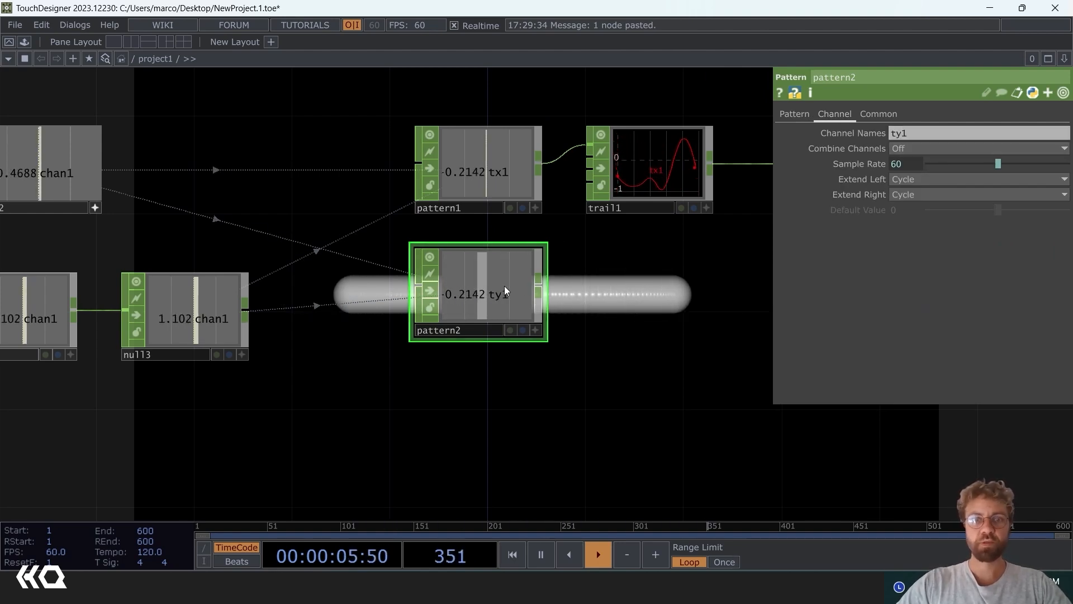
Step: Change pattern2's type to Cosine and connect its output to the second input of trail1
left_click(805, 113)
left_click(927, 134)
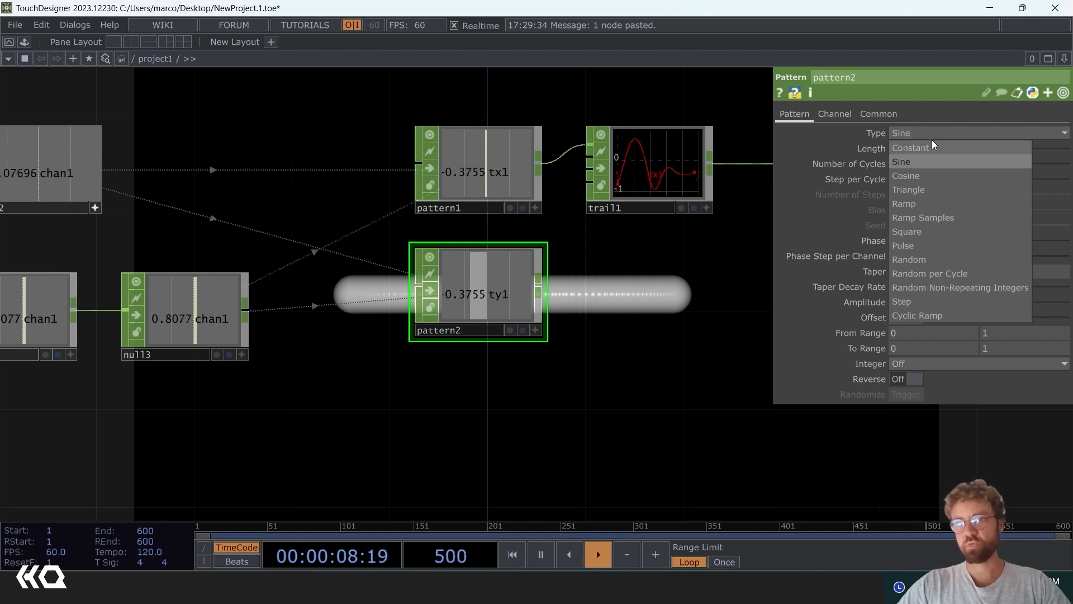
left_click(916, 175)
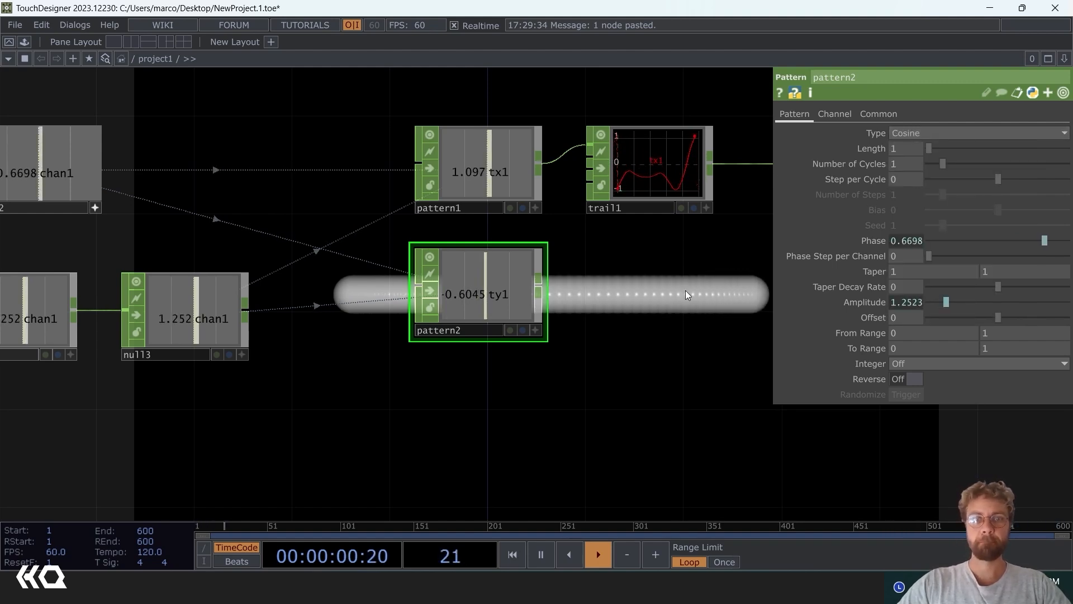
left_click_drag(538, 280, 581, 157)
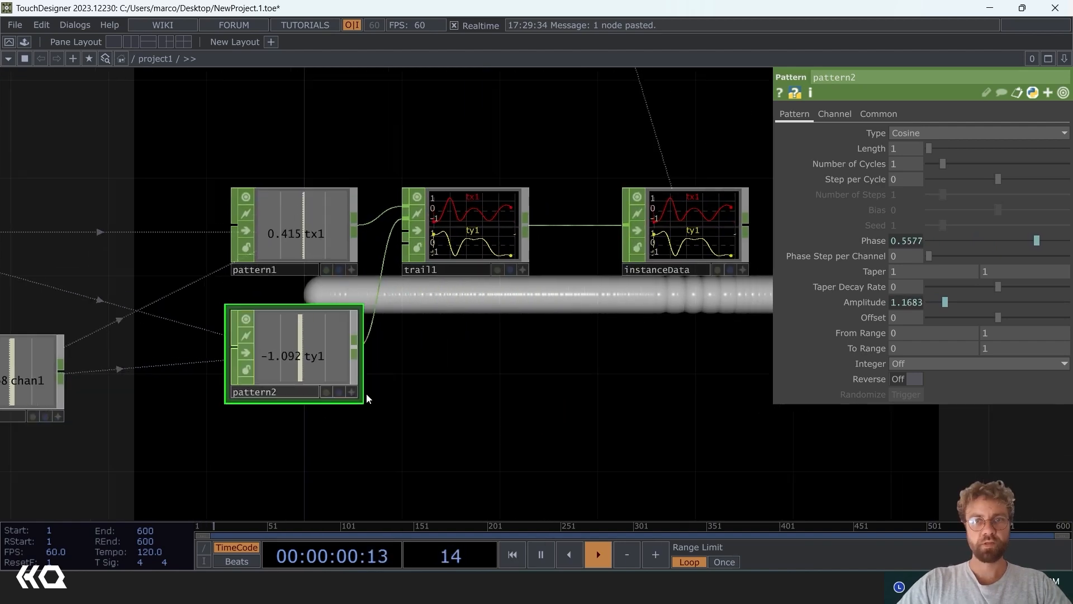
Step: Assign the ty1 channel to the instance Translate Y of geo1
key("h")
scroll(422, 177, "up", 2)
left_click(422, 177)
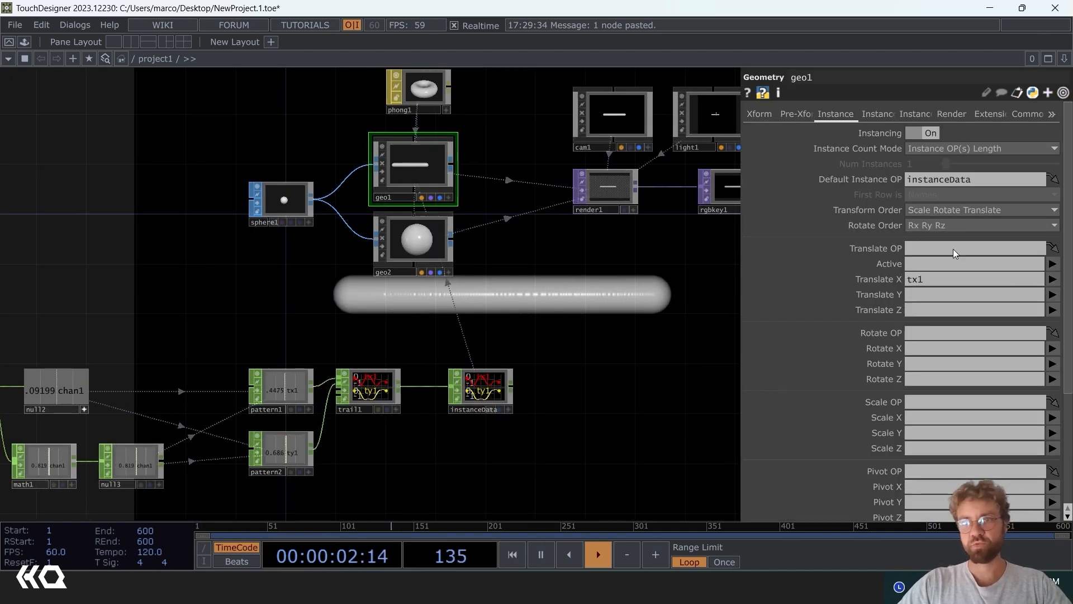
left_click(1053, 295)
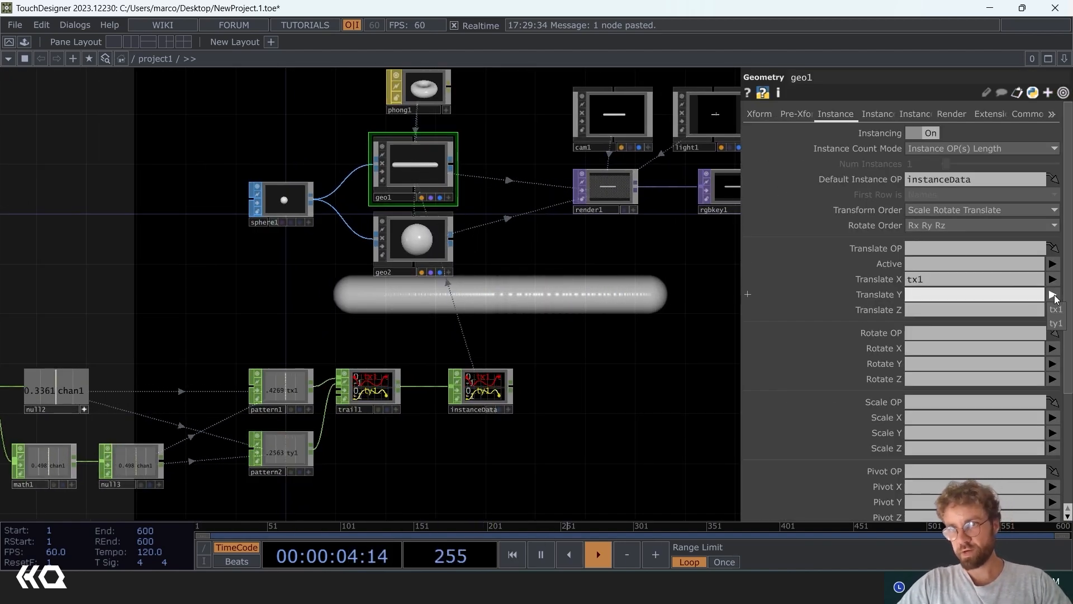
left_click(1056, 323)
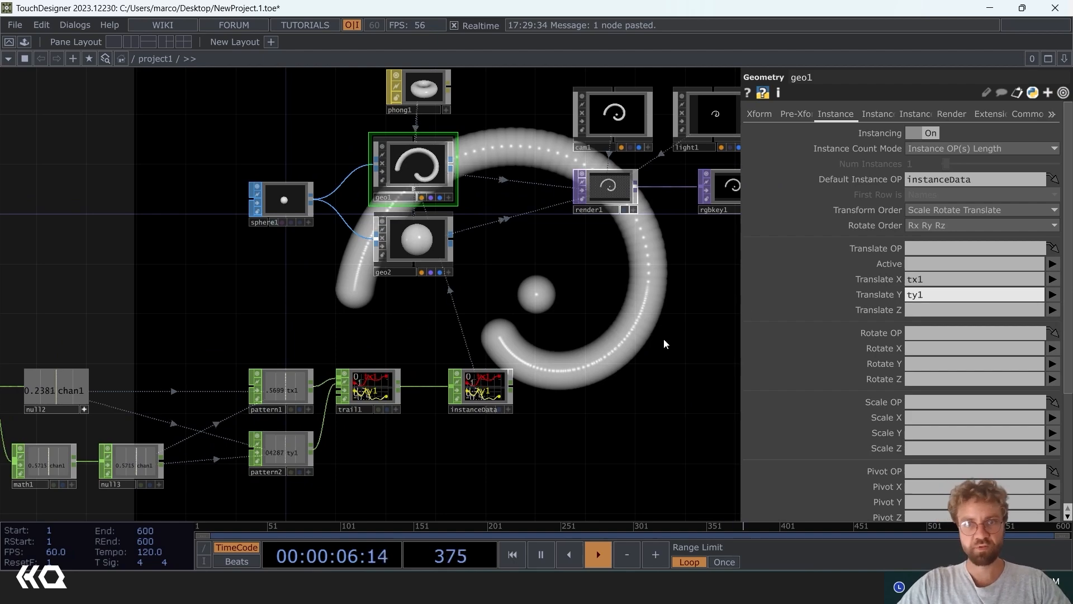
Step: Examine the instanced trail in 3D in a temporary Geometry Viewer pane split beside the network, closing that pane at the end
left_click_drag(639, 342, 588, 250)
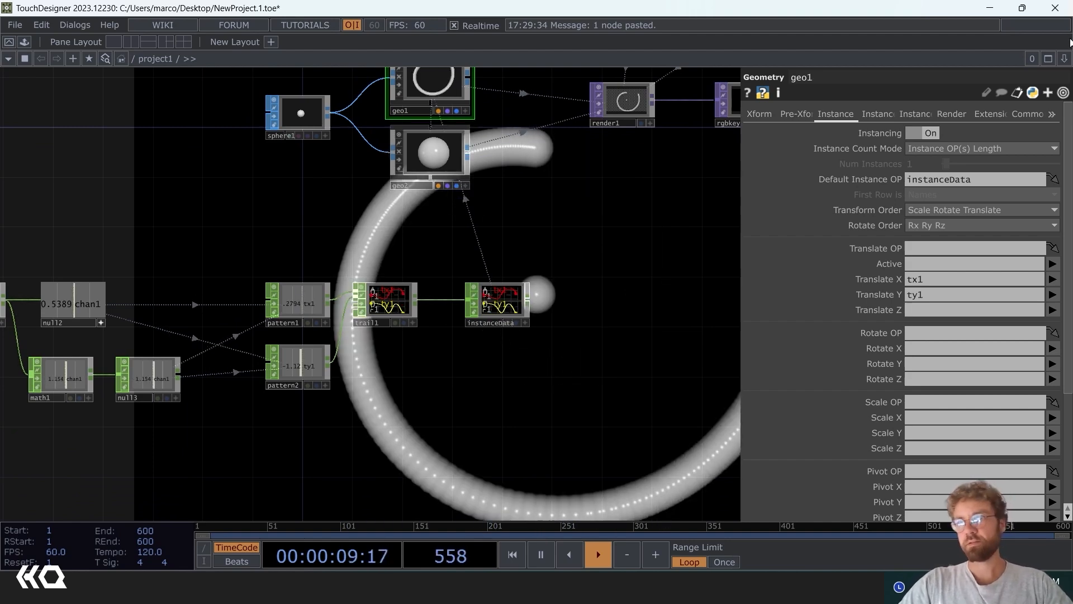
left_click(1064, 58)
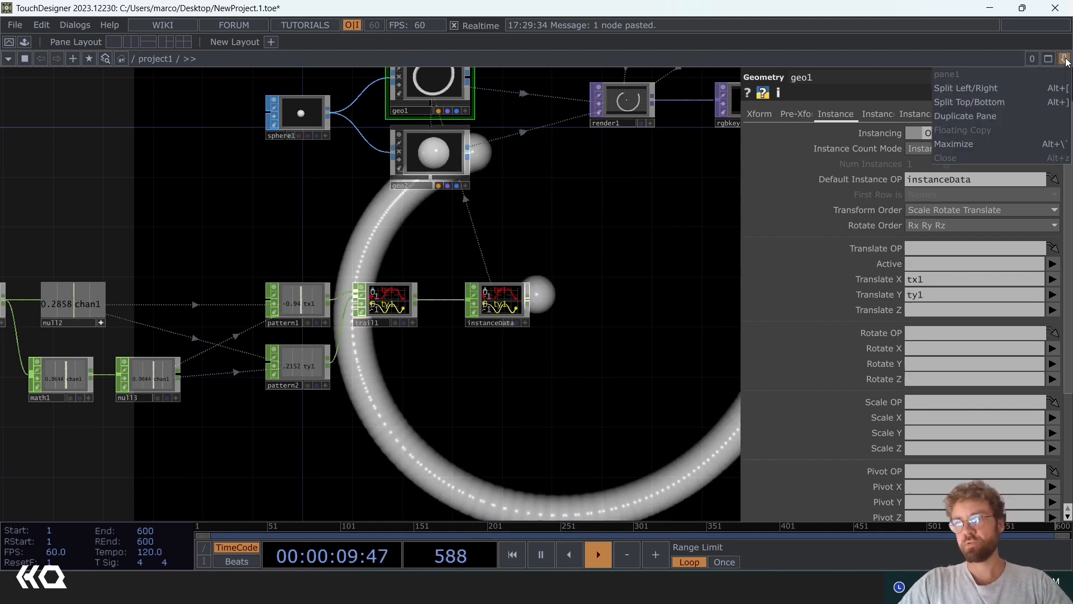
left_click(1005, 86)
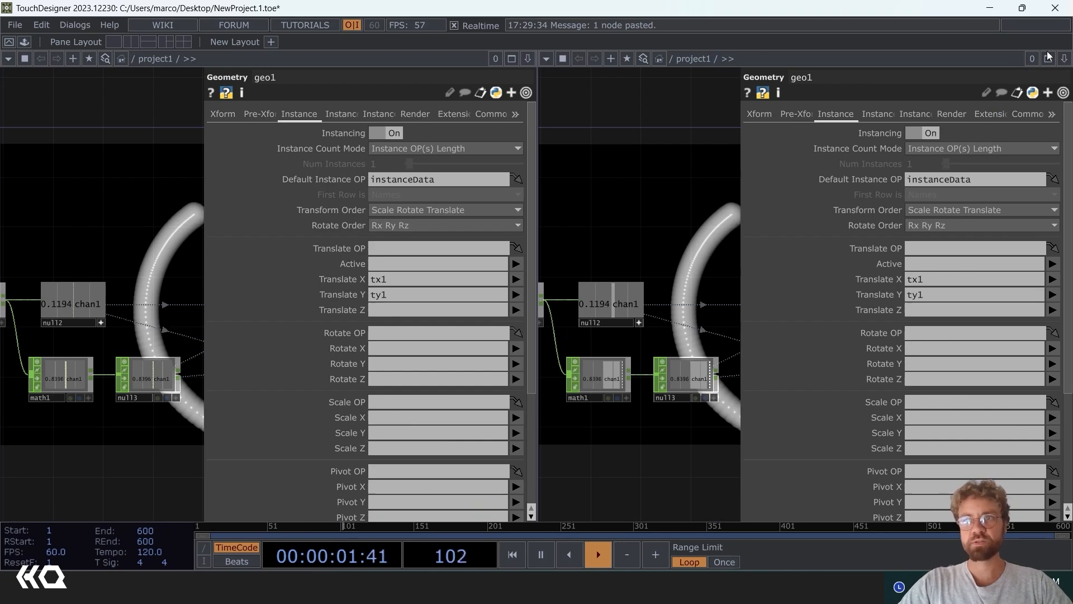
left_click(545, 59)
left_click(582, 104)
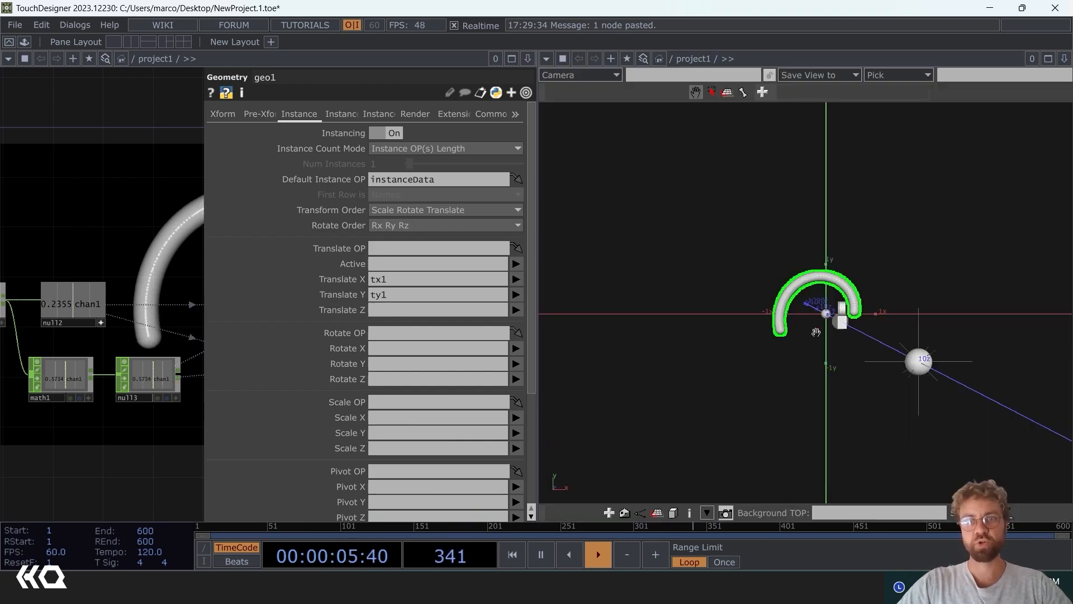
mouse_move(849, 323)
left_mouse_down()
mouse_move(804, 304)
mouse_move(865, 328)
left_mouse_up()
scroll(656, 324, "up", 2)
left_click_drag(656, 324, 683, 306)
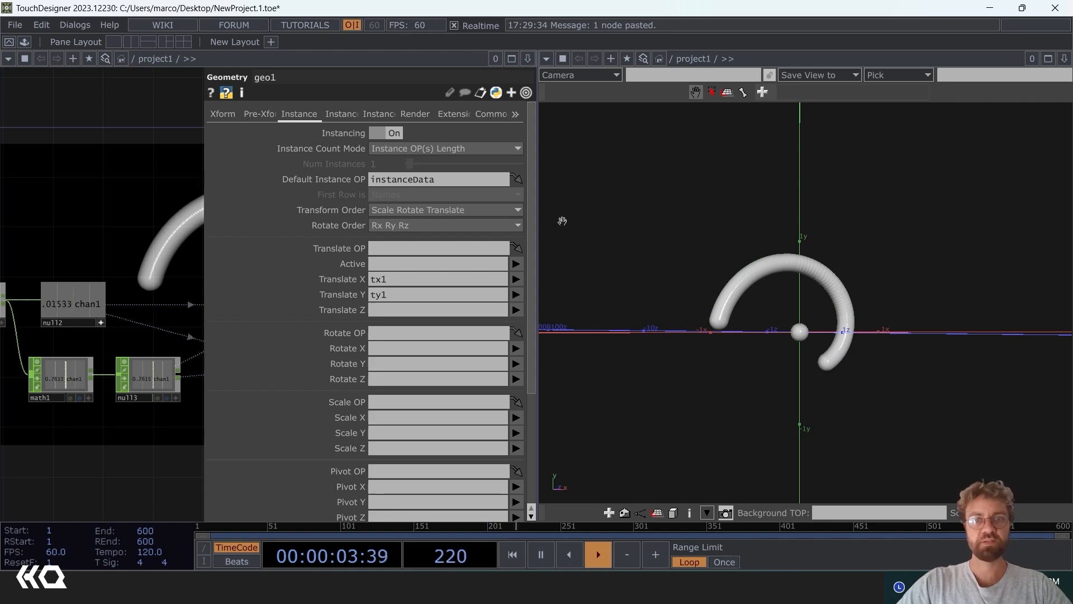
left_click(1064, 58)
left_click(986, 153)
Step: Add a new Pattern CHOP below pattern2 and set its type to Ramp
left_click_drag(306, 194, 703, 79)
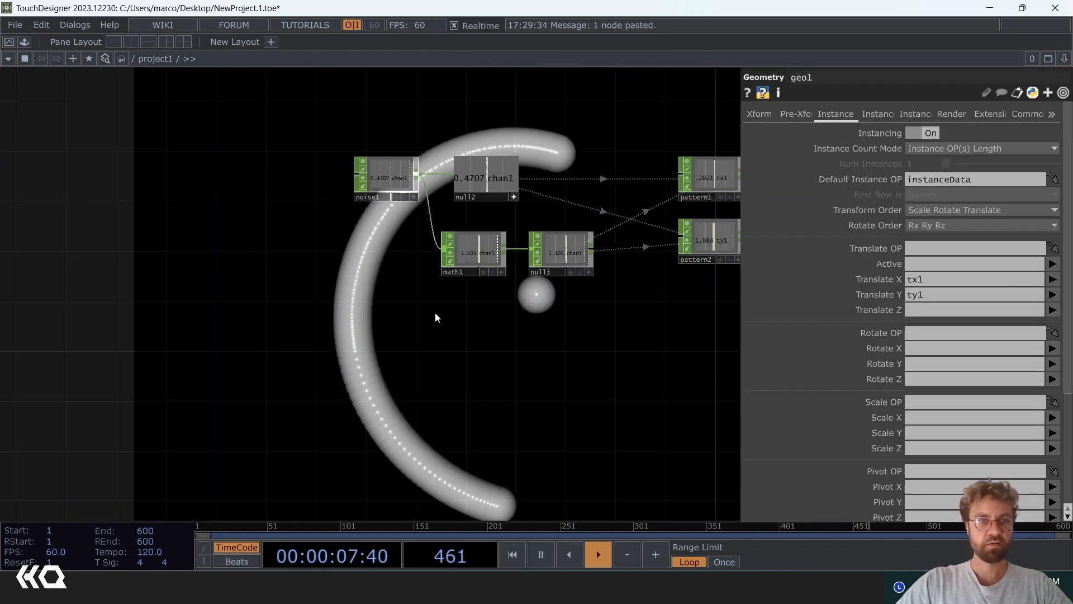
scroll(432, 314, "up", 4)
left_click_drag(568, 330, 162, 430)
scroll(358, 416, "down", 2)
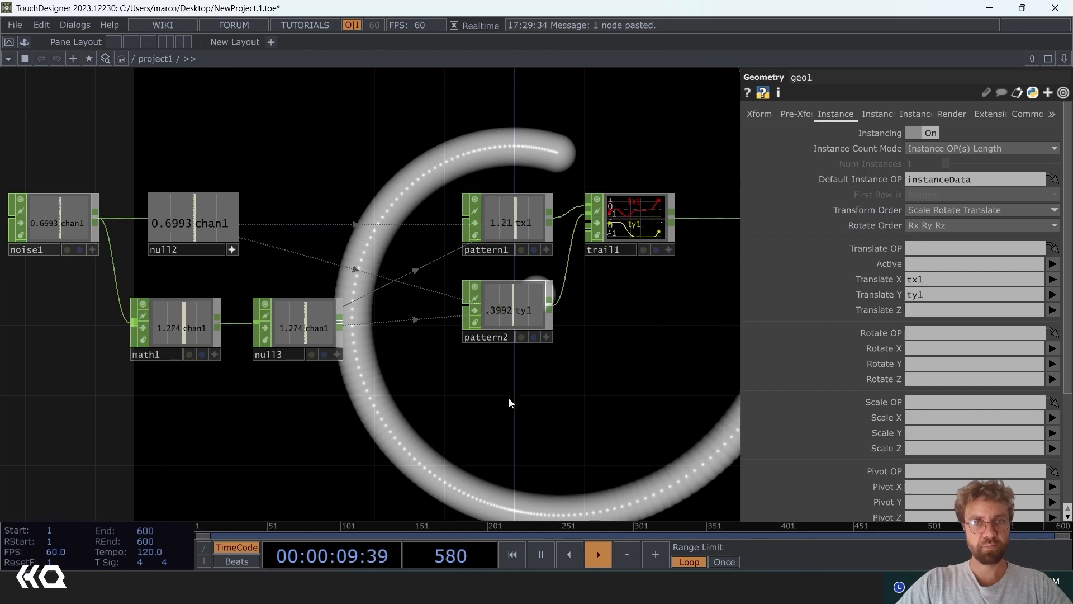
key("Tab")
type("pat")
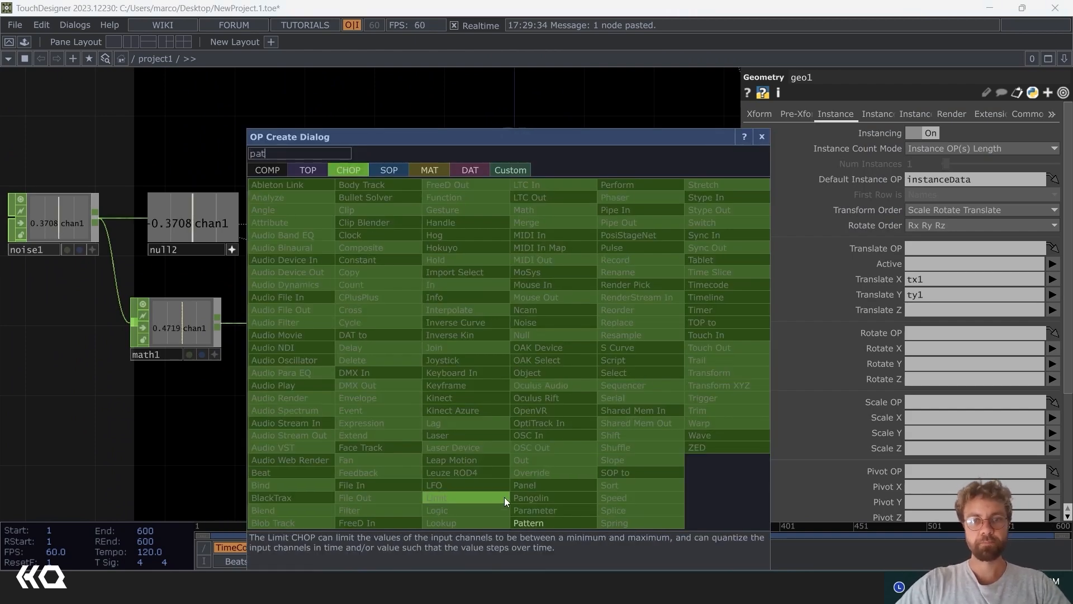
left_click(539, 523)
left_click(507, 423)
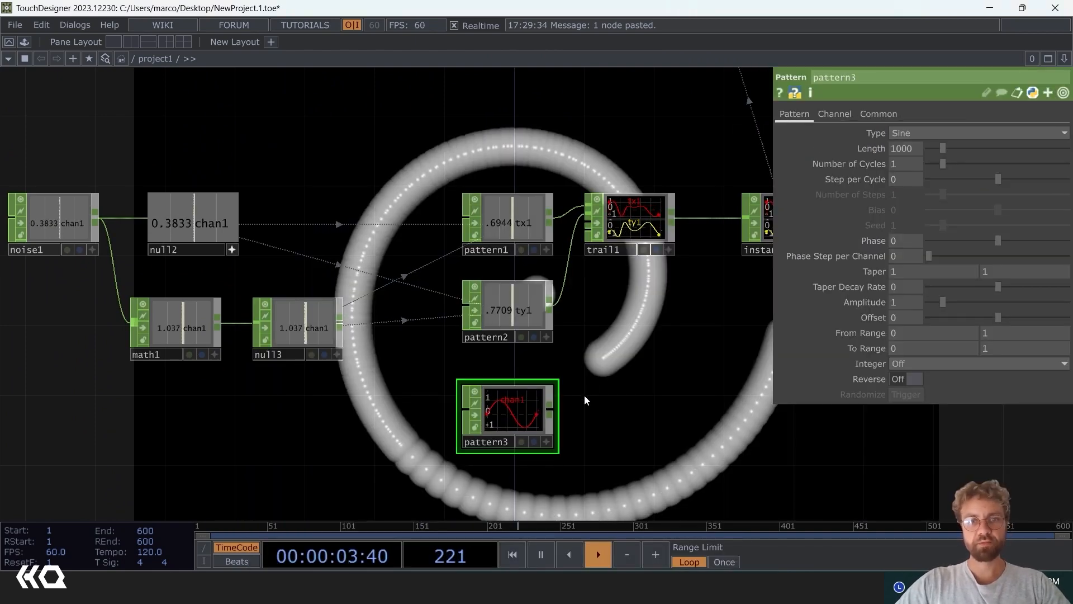
left_click(915, 133)
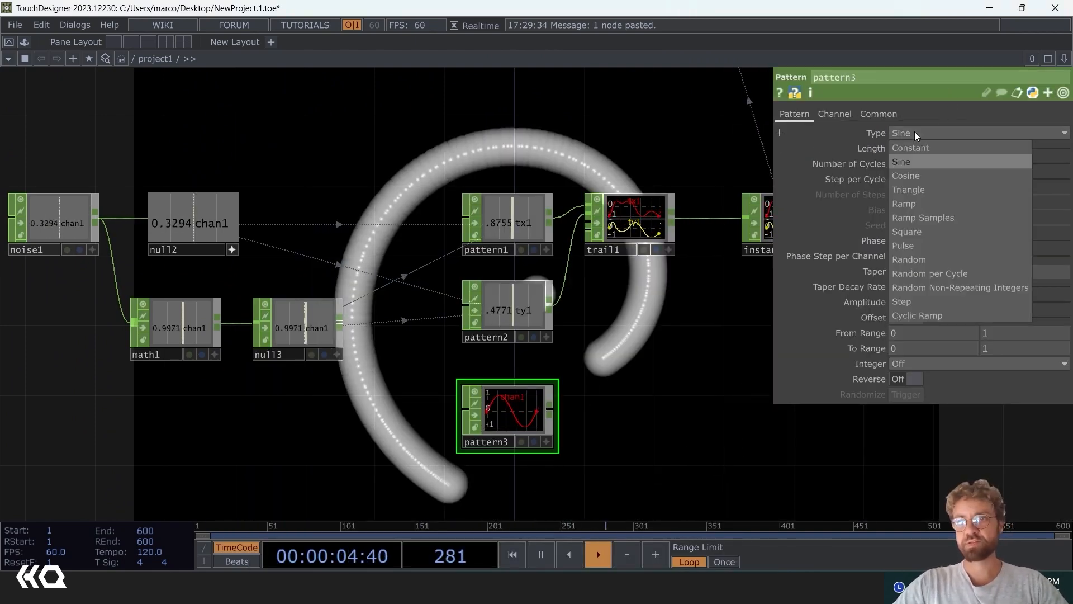
left_click(916, 205)
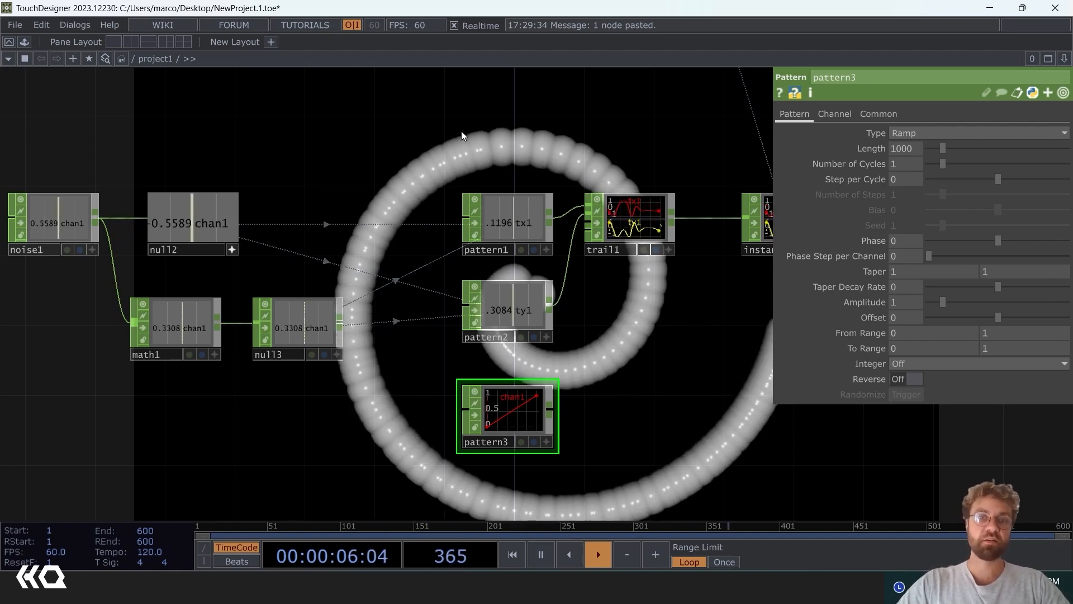
Step: Add a Constant CHOP to the network, placed before noise1
scroll(461, 133, "down", 5)
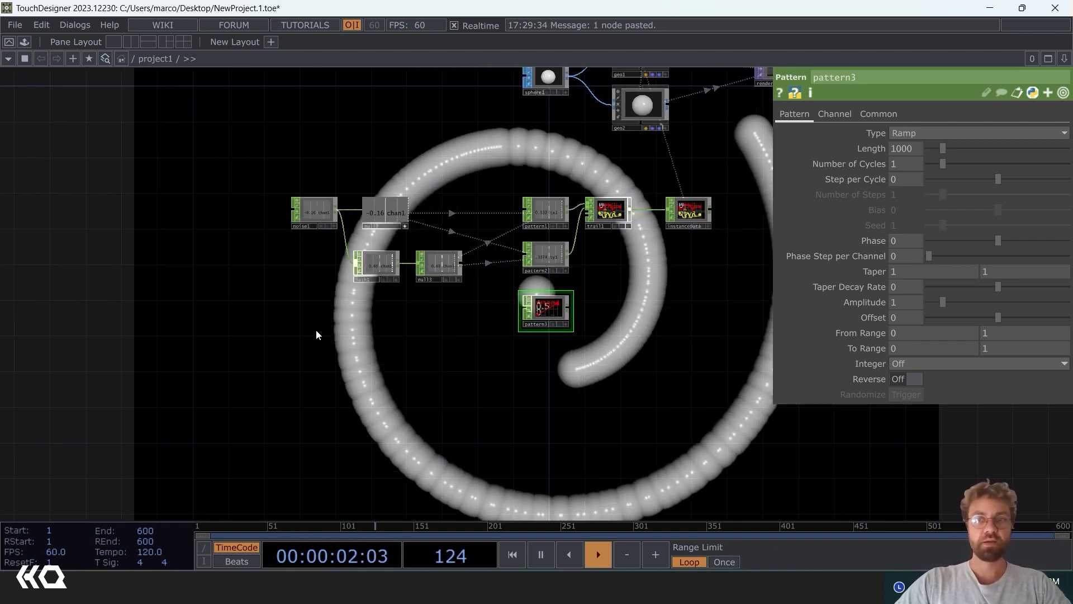
key("Tab")
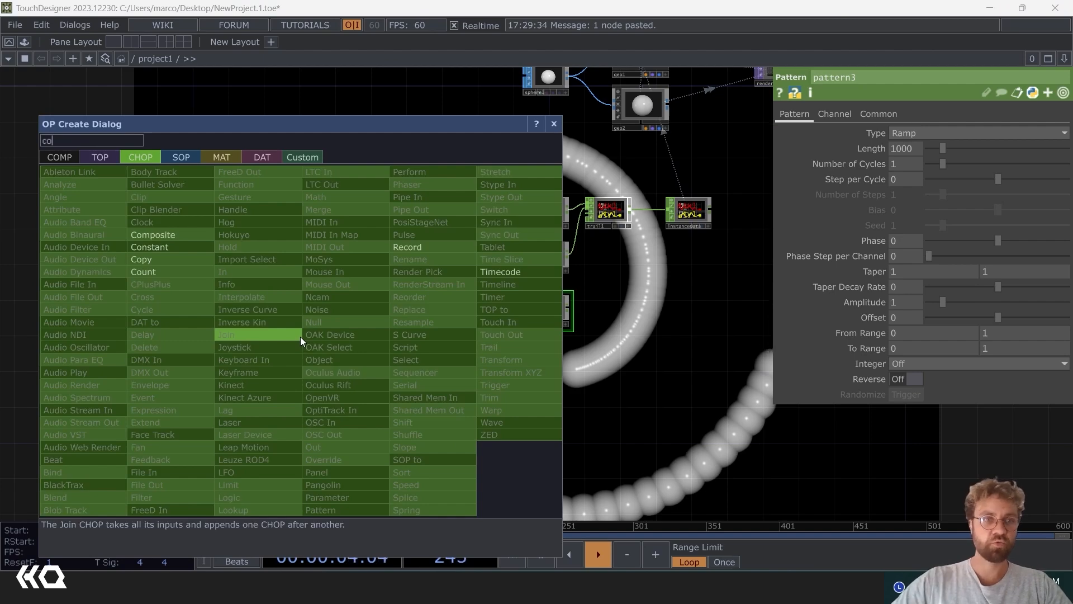
left_click(175, 245)
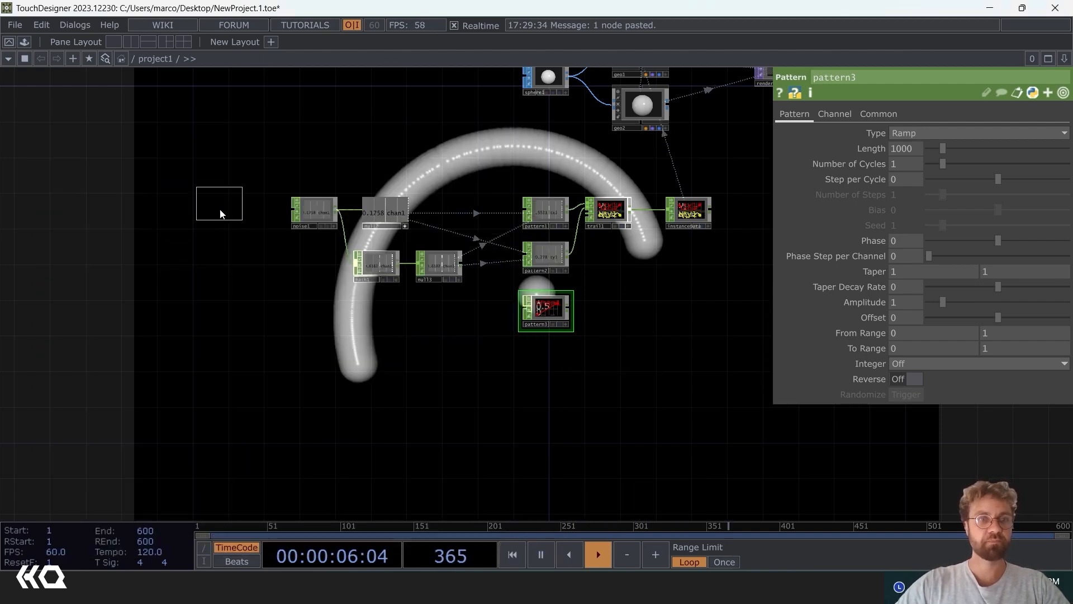
left_click(216, 213)
Step: Name constant1's channel numInstances and set its value to 500
scroll(216, 213, "up", 3)
left_click(913, 150)
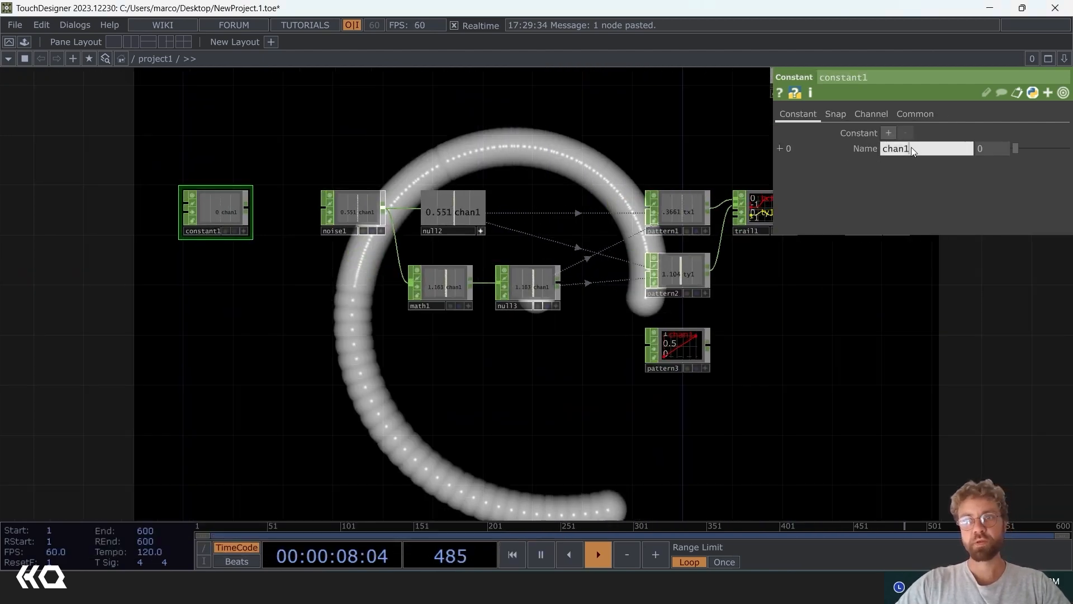
type("numInstances")
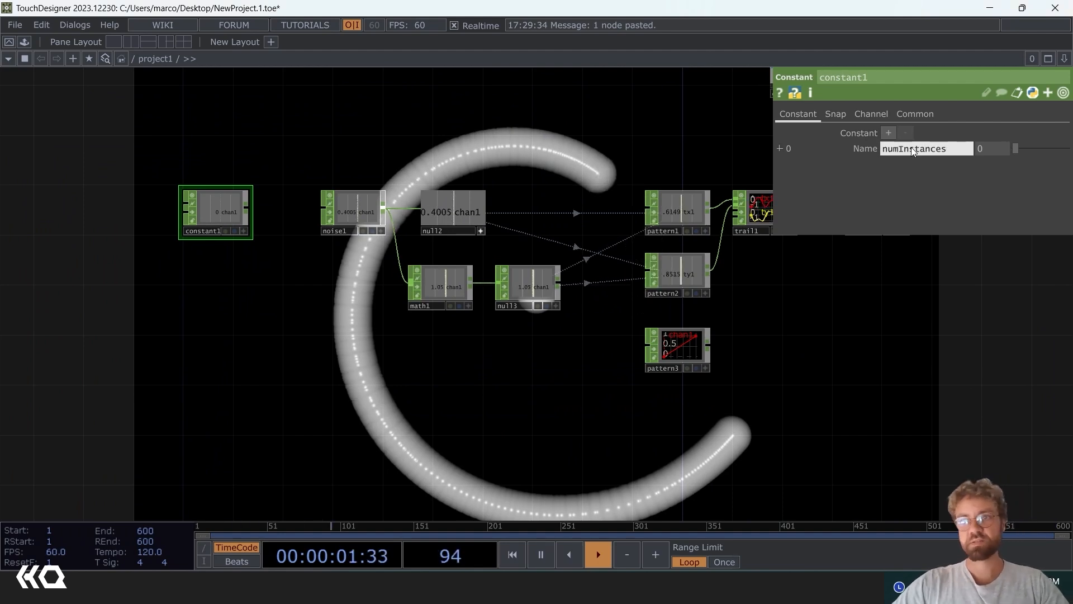
left_click(984, 151)
type("500")
key("Return")
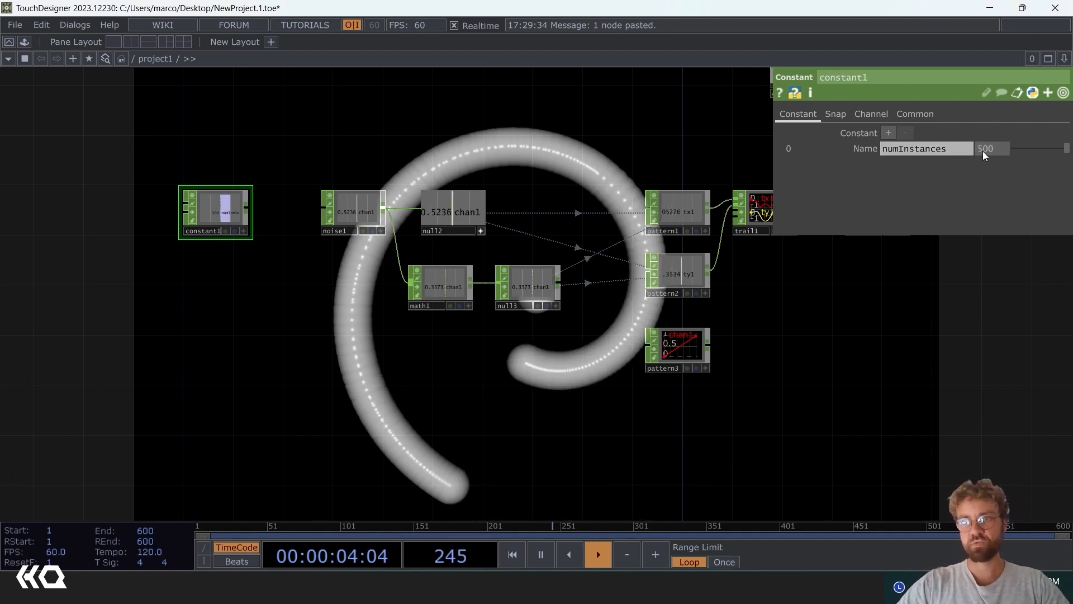
Step: Reference constant1's numInstances channel in trail1's Window Length and set the window unit to Samples
left_click_drag(765, 349, 687, 356)
scroll(267, 218, "up", 3)
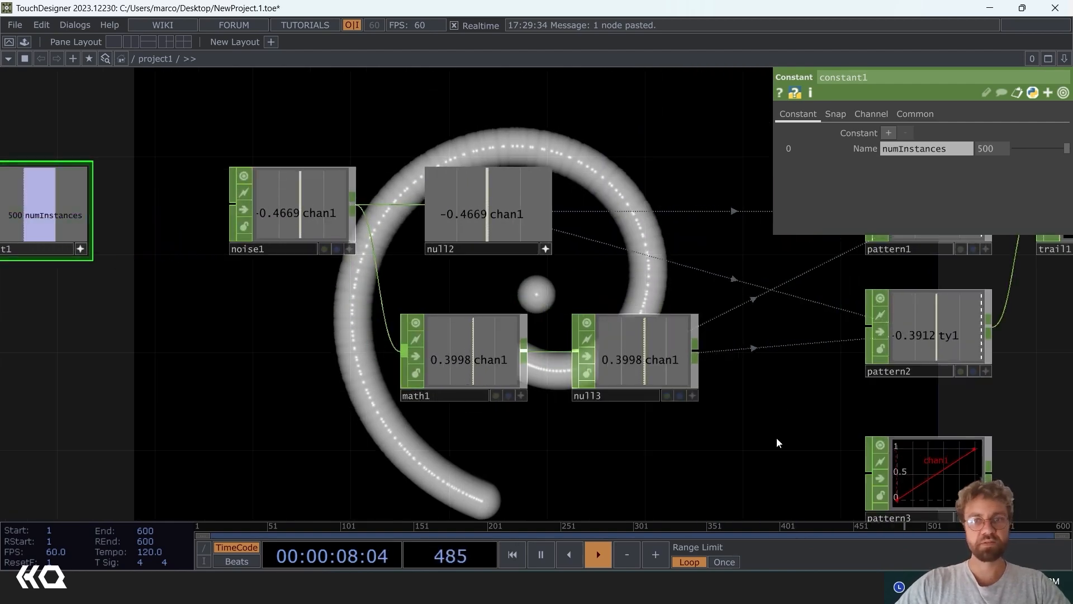
left_click_drag(809, 464, 383, 250)
scroll(585, 244, "down", 2)
scroll(585, 244, "down", 3)
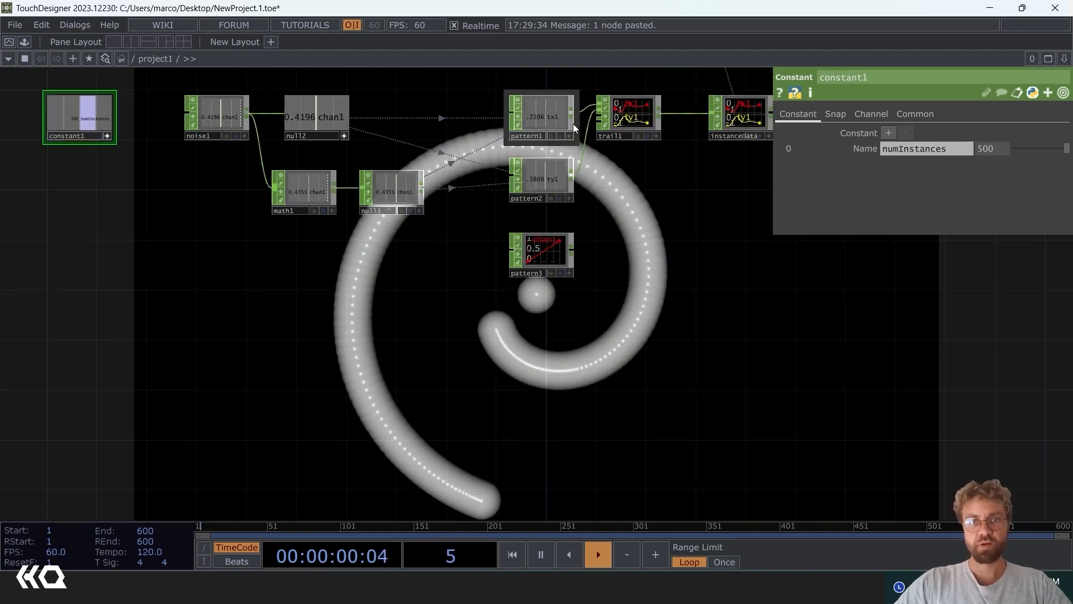
scroll(652, 133, "up", 3)
left_click(643, 126)
scroll(650, 189, "down", 3)
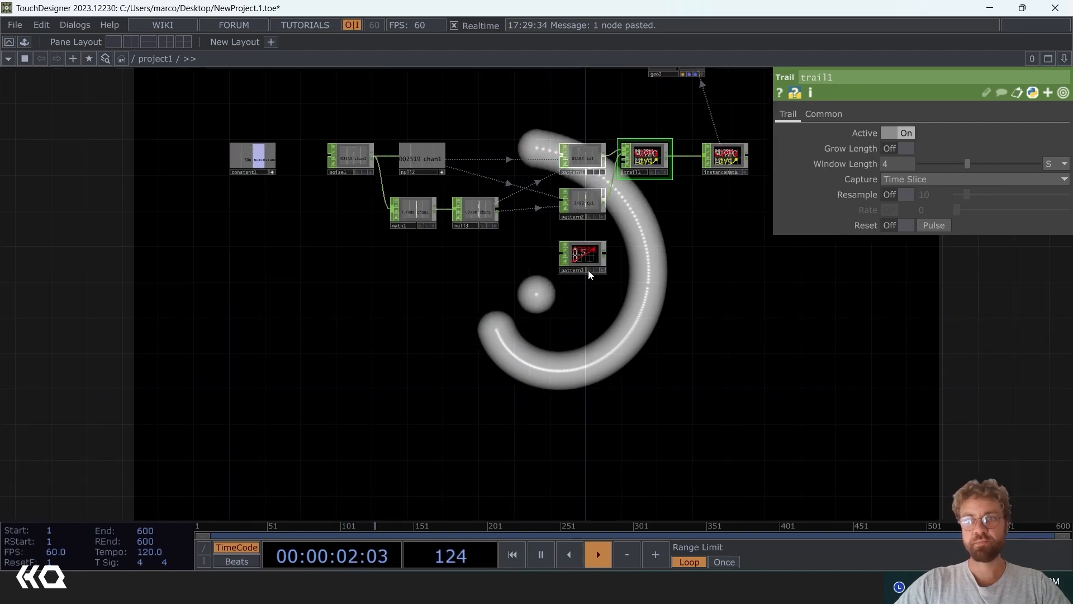
scroll(382, 208, "up", 3)
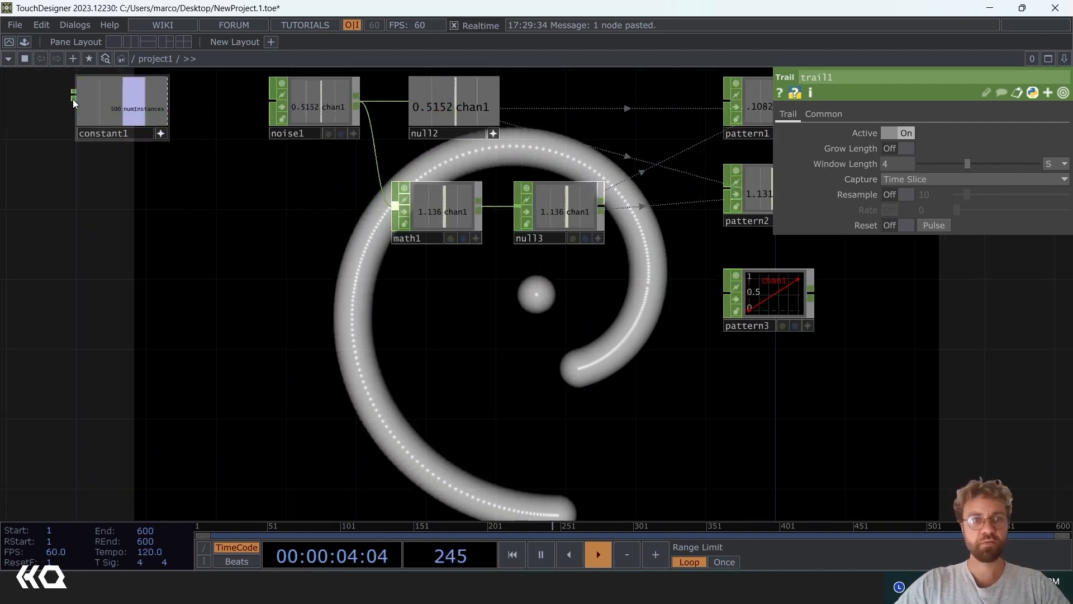
left_click_drag(119, 106, 907, 165)
left_click(908, 166)
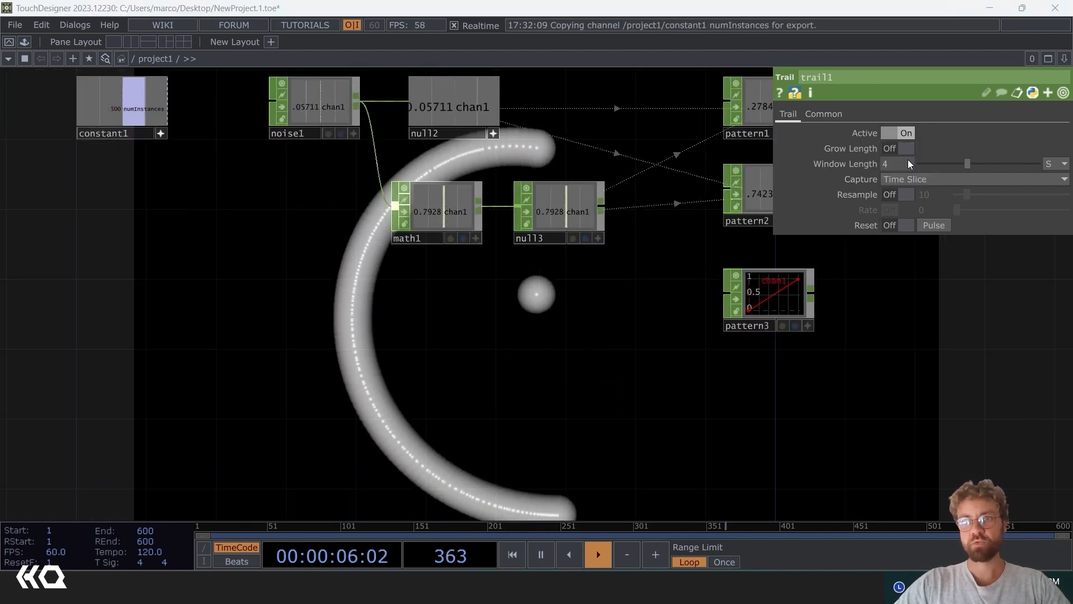
left_click(1053, 163)
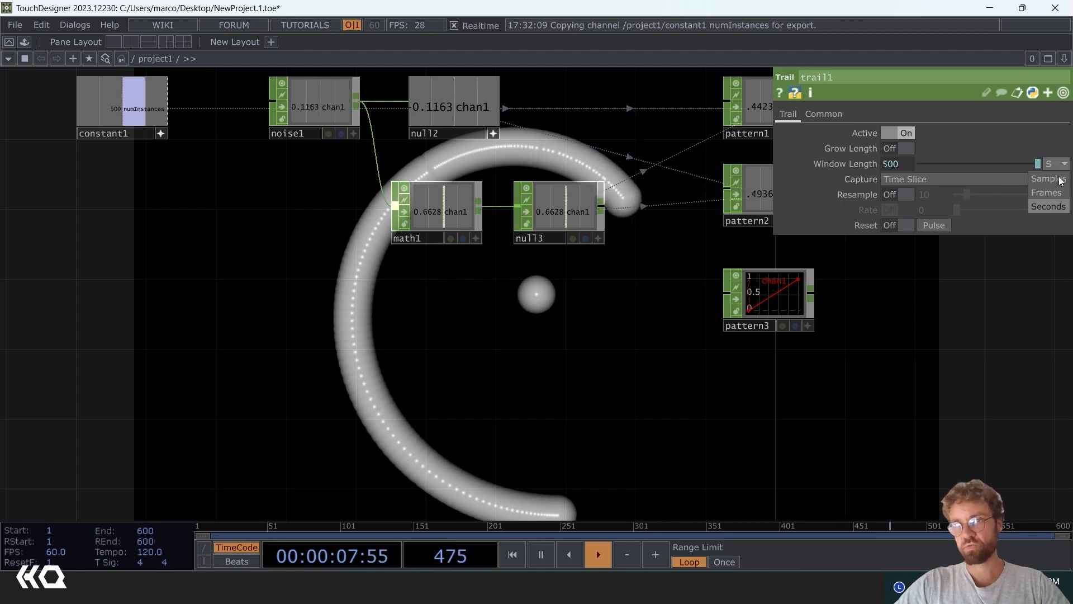
left_click(1049, 179)
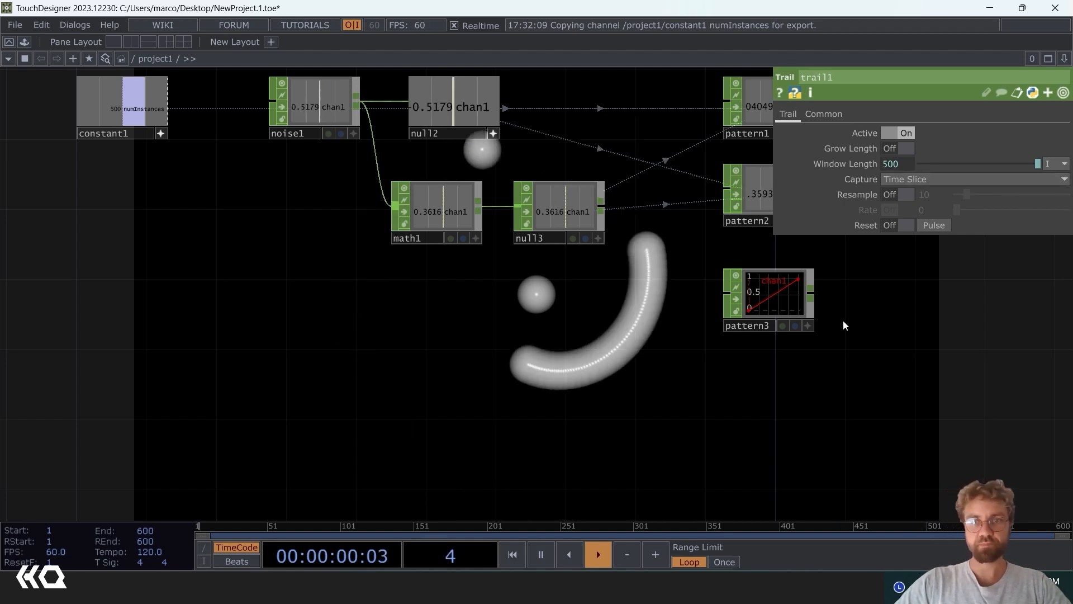
Step: Reference constant1's numInstances channel in pattern3's Length and name pattern3's channel tz
left_click(808, 312)
left_click_drag(107, 104, 917, 149)
left_click(924, 138)
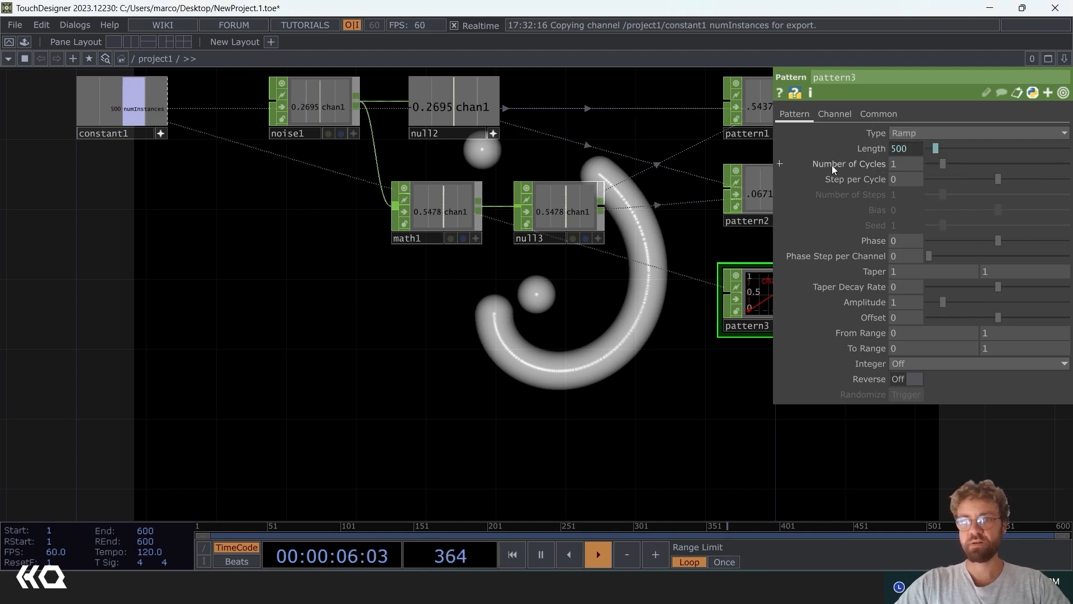
left_click_drag(512, 348, 418, 371)
left_click(836, 114)
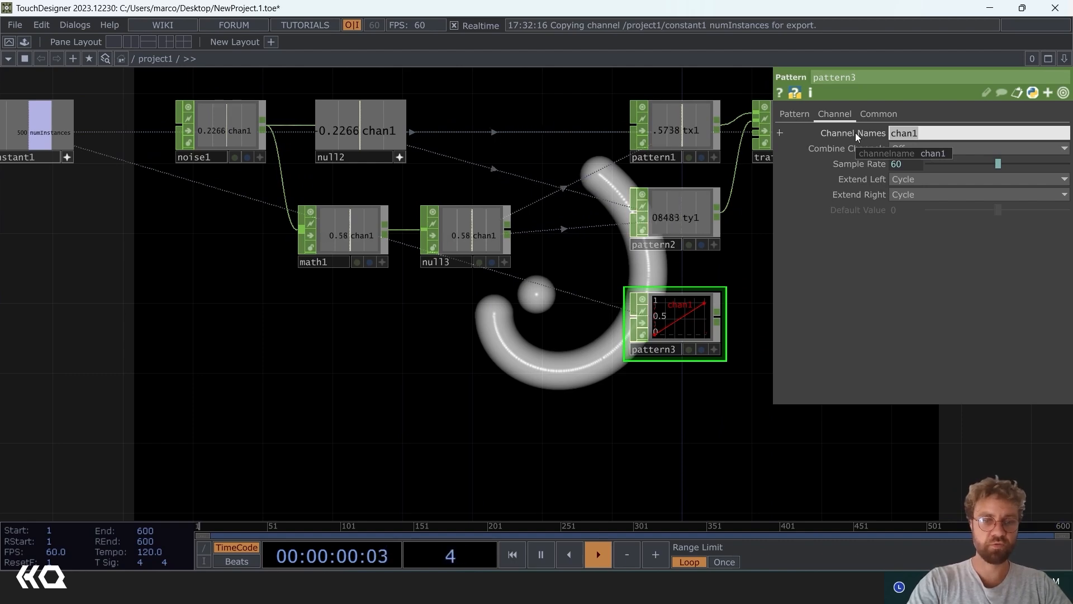
type("tz")
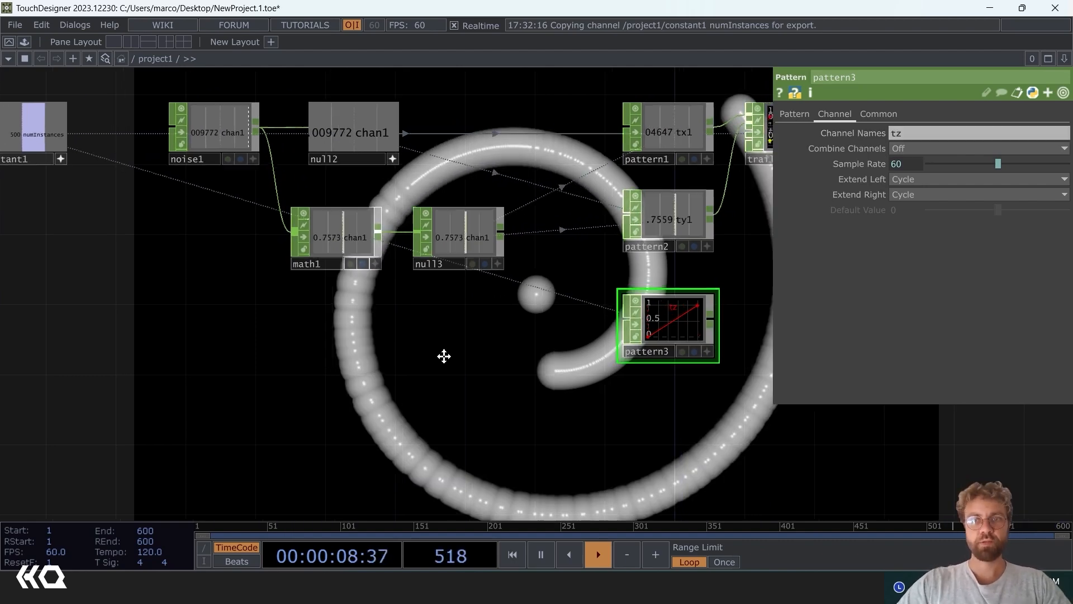
Step: Insert a Merge CHOP between trail1 and instanceData and connect pattern3 to it as a second input
left_click_drag(443, 354, 5, 379)
left_click_drag(491, 328, 317, 356)
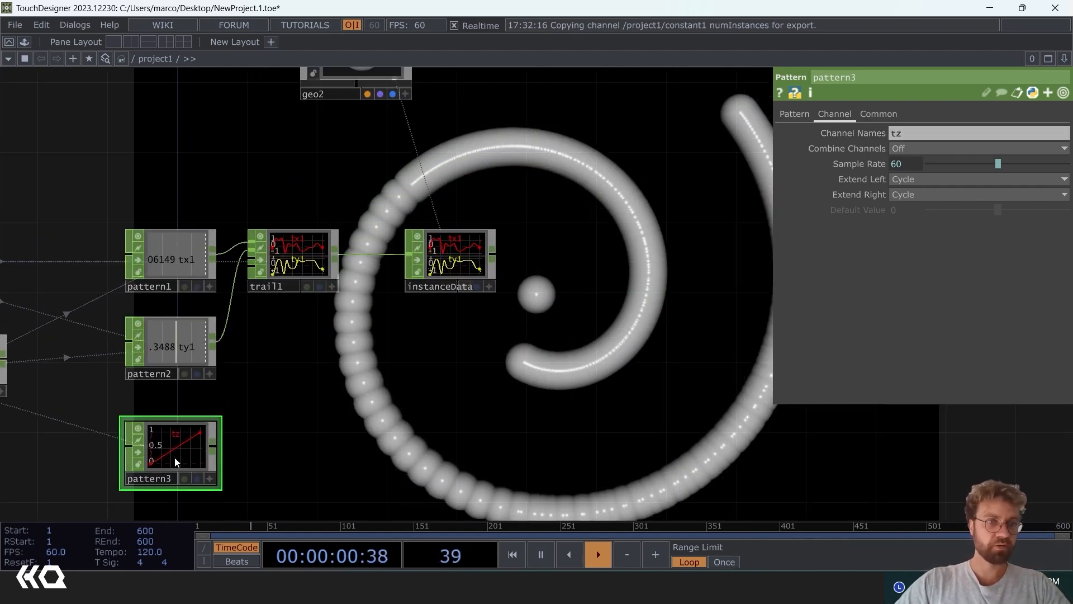
left_click_drag(451, 264, 643, 264)
right_click(501, 258)
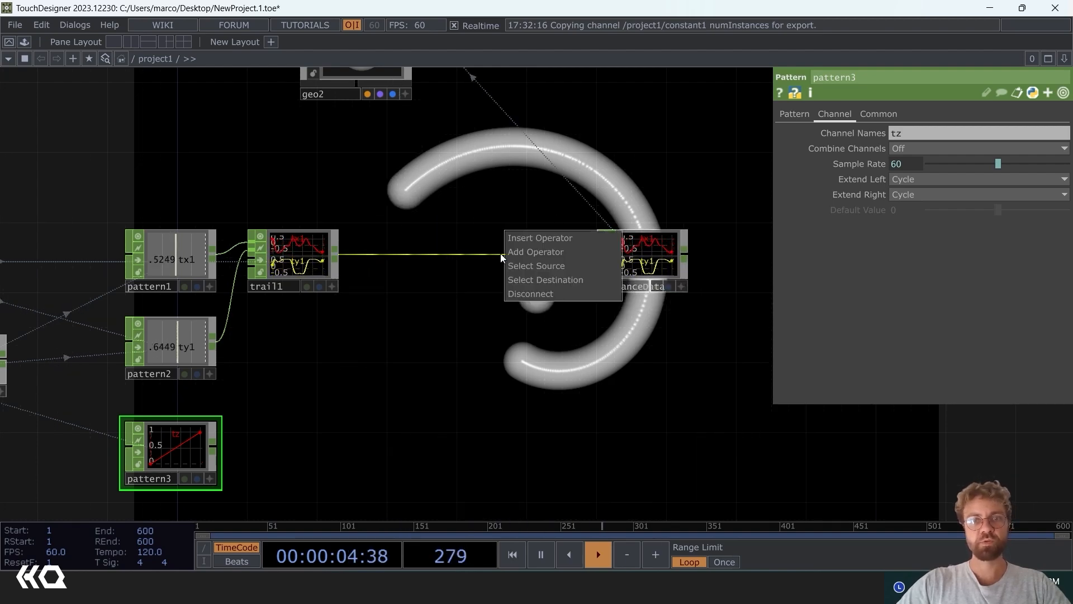
left_click(522, 236)
type("merg")
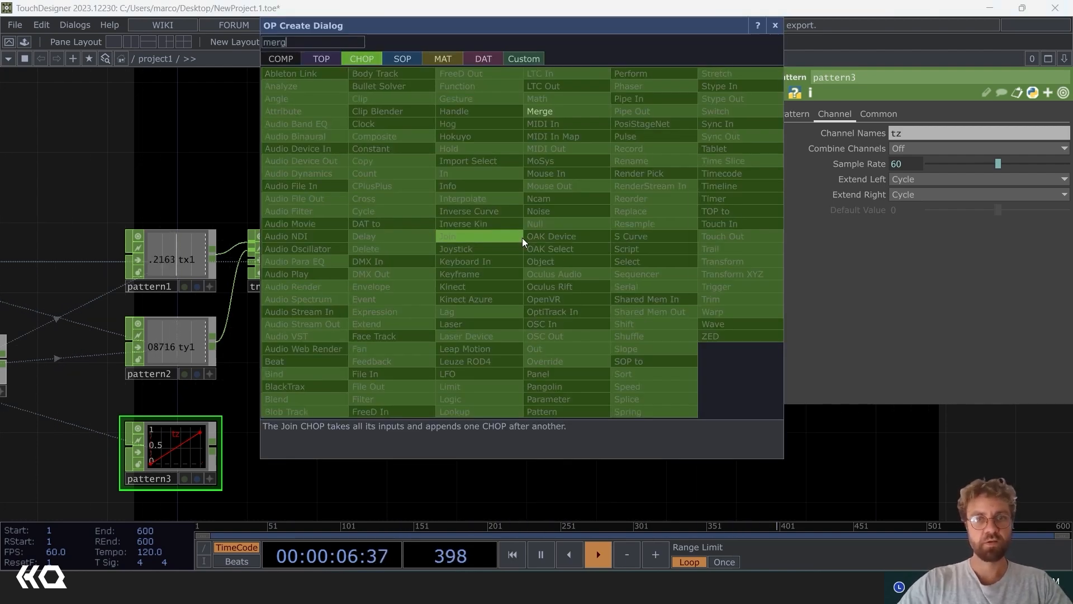
left_click(561, 112)
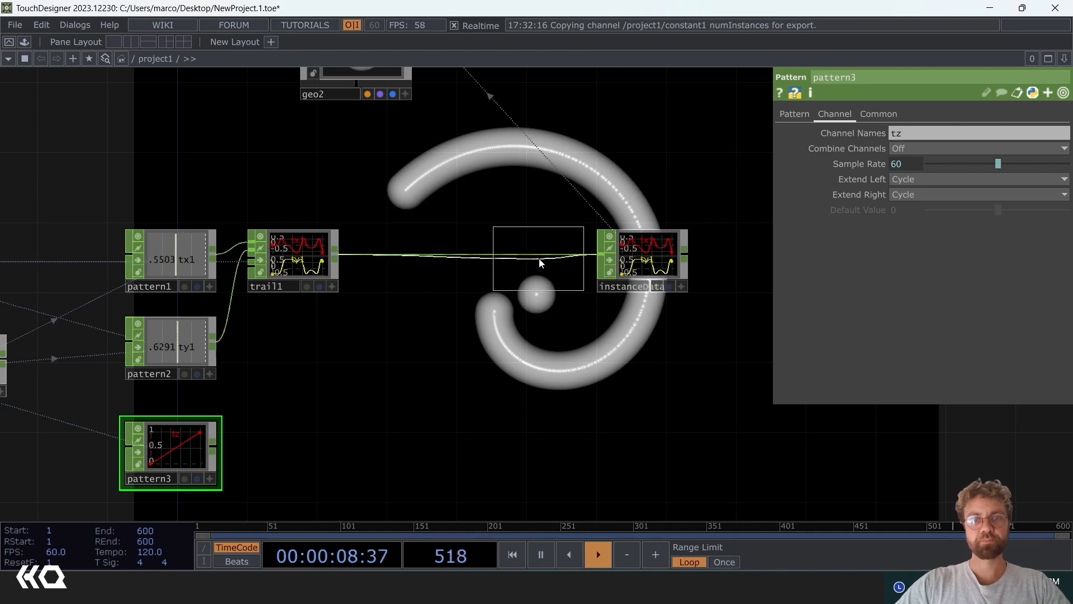
left_click(538, 261)
left_click(213, 445)
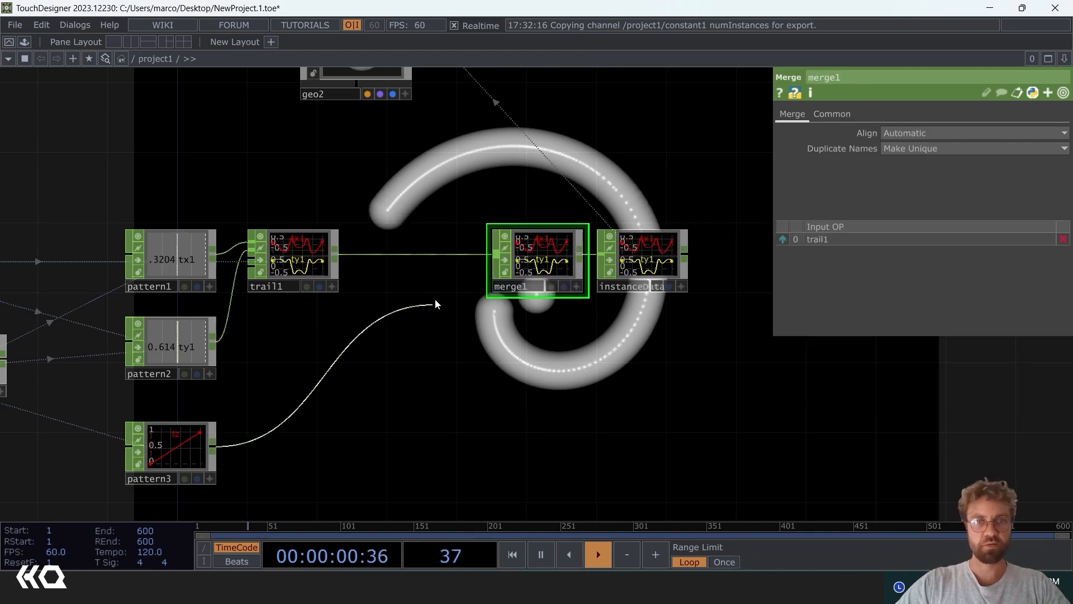
left_click(493, 265)
Step: Set the instance Translate Z of geo1 to the tz channel
left_click_drag(440, 331, 201, 348)
scroll(369, 315, "down", 2)
left_click_drag(437, 248, 517, 400)
left_click(281, 238)
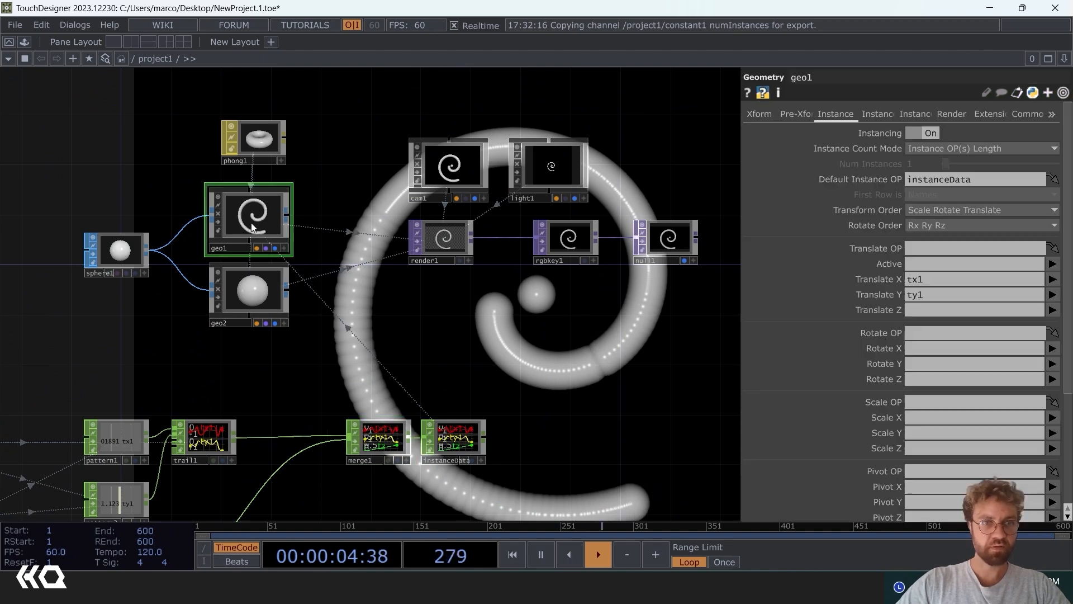
left_click(1005, 309)
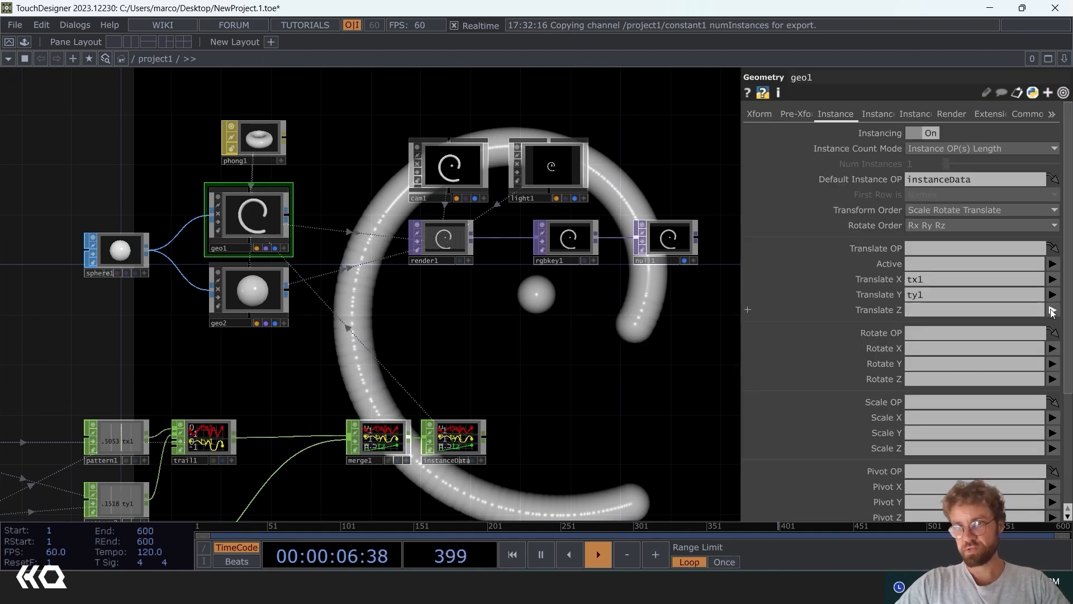
type("tz")
key("Return")
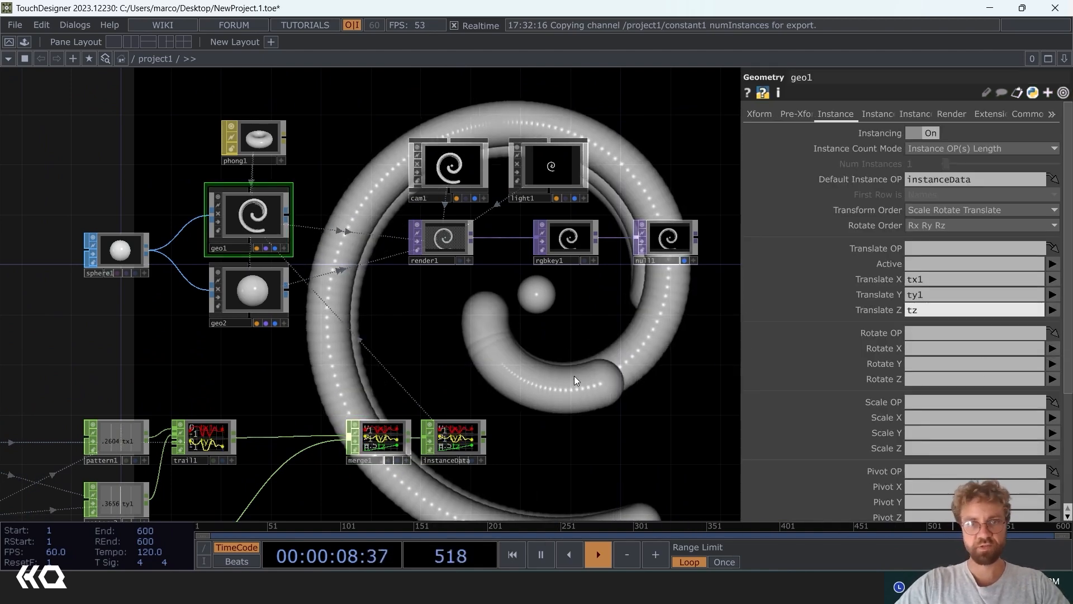
Step: Split the network pane side by side and switch the new pane to a Geometry Viewer
left_click_drag(574, 375, 458, 225)
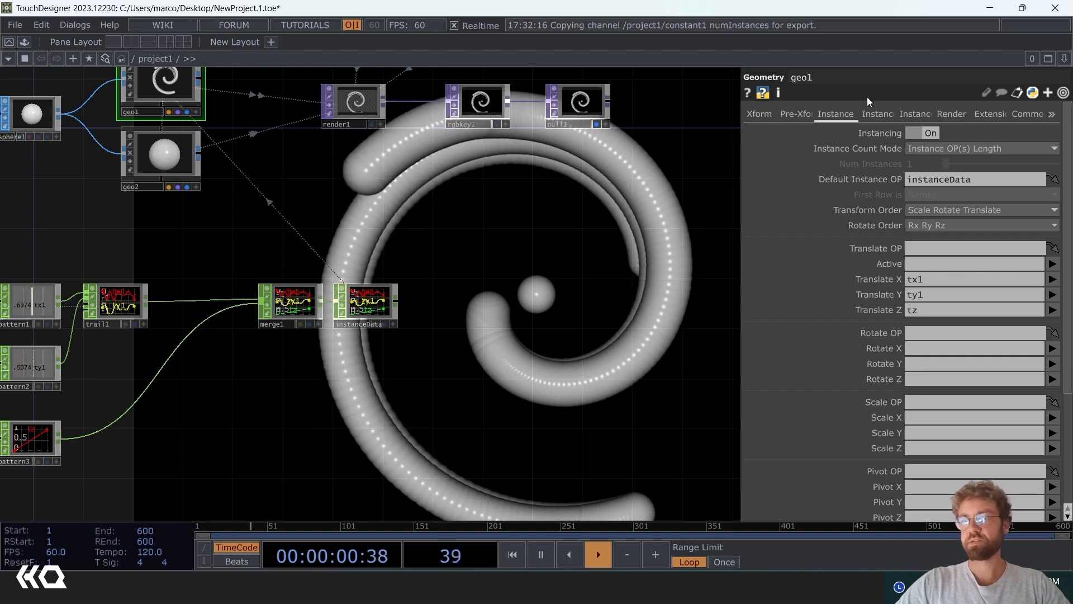
left_click(1063, 58)
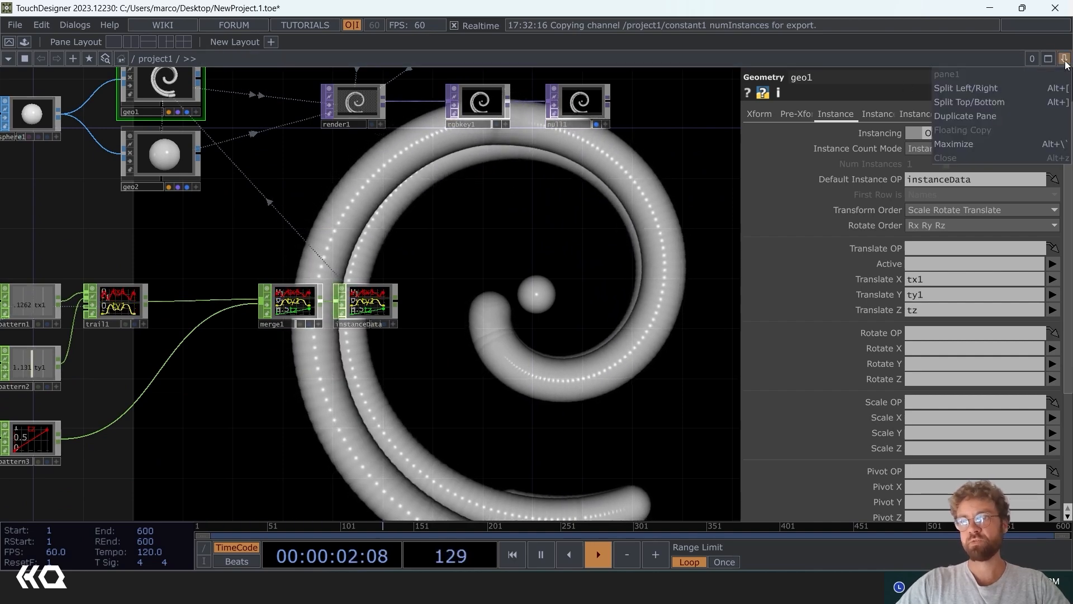
left_click(997, 88)
left_click(546, 59)
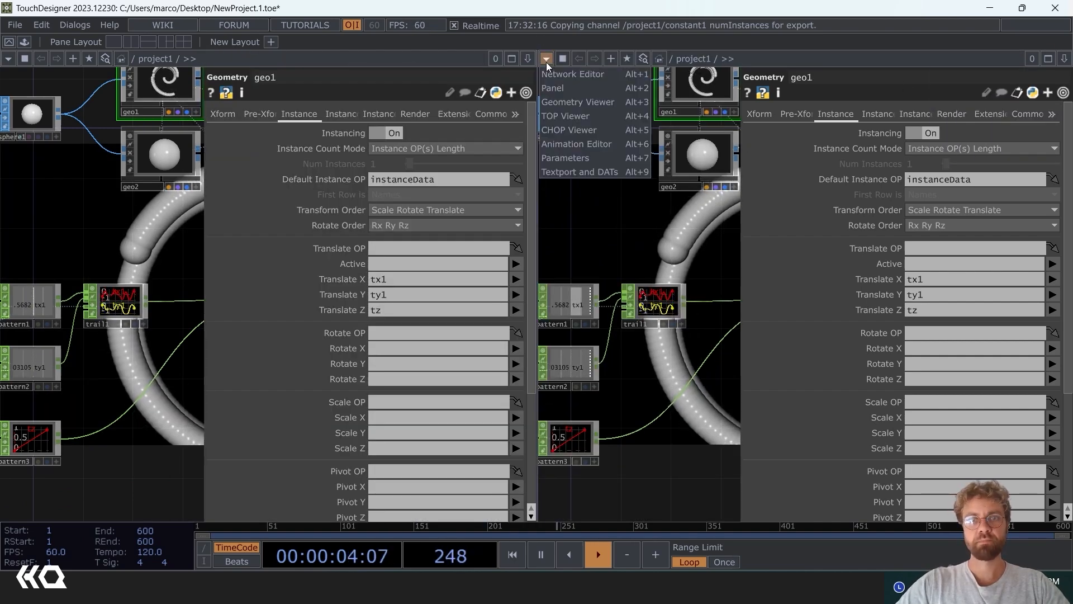
left_click(569, 103)
Step: Examine how the instanced trail spreads along the Z axis from several angles in the Geometry Viewer
left_click_drag(688, 269, 723, 426)
middle_click_drag(723, 425, 861, 257)
scroll(860, 257, "up", 5)
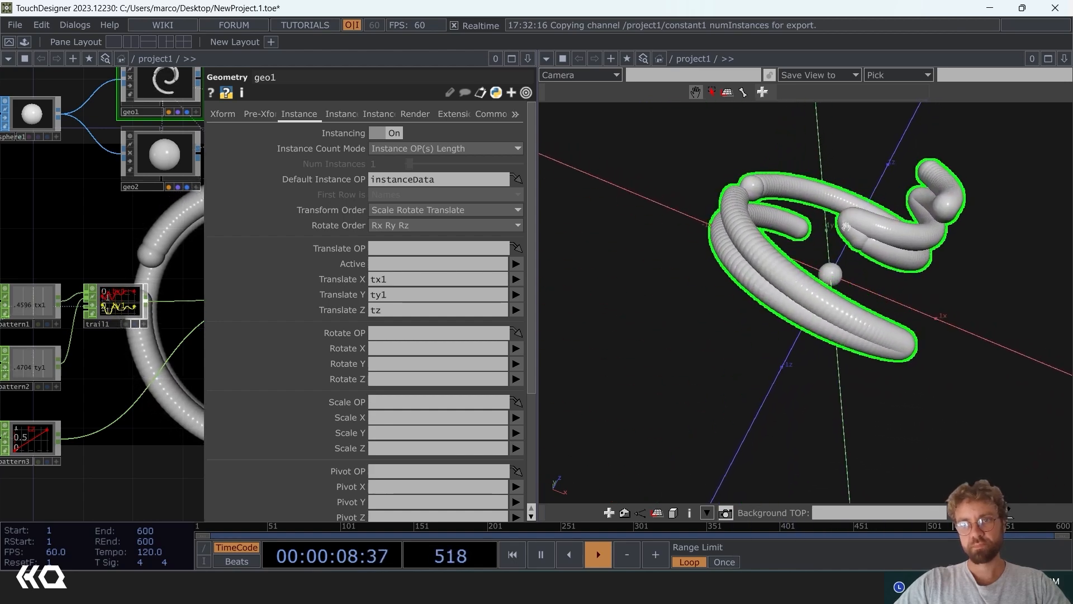
left_click_drag(861, 257, 795, 201)
right_click_drag(794, 201, 779, 313)
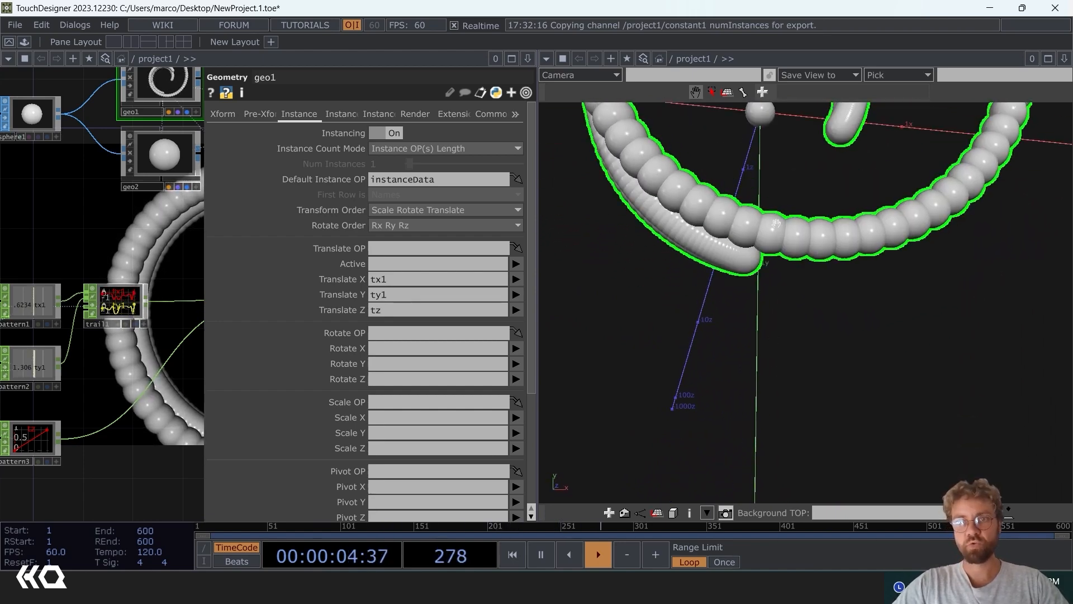
scroll(779, 313, "down", 3)
left_click_drag(779, 313, 747, 270)
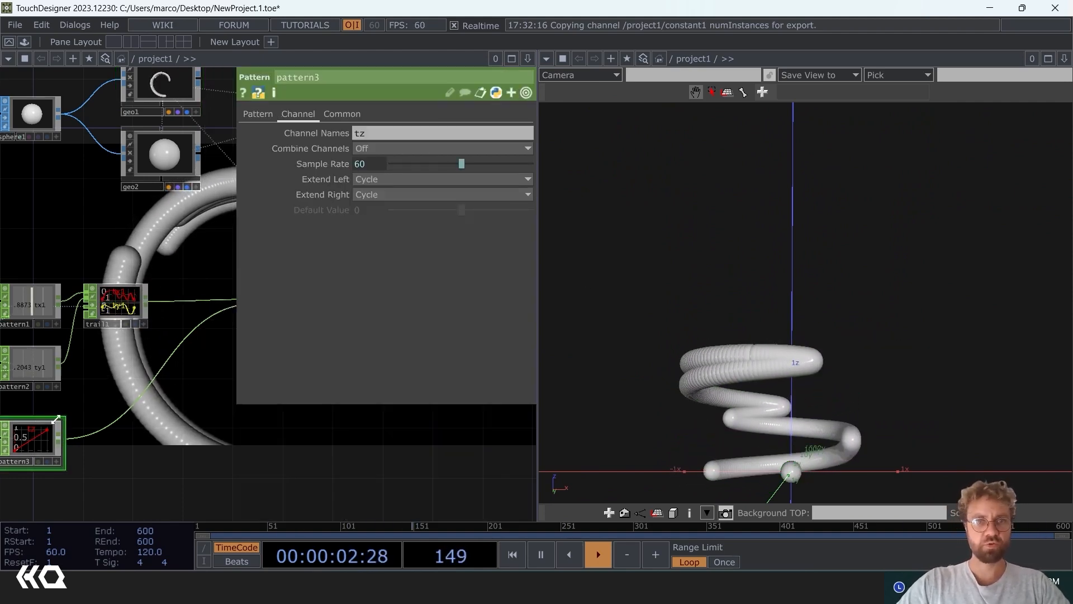
Step: Set pattern3's Amplitude to 10 and check the trail's depth in the Geometry Viewer, closing that pane at the end
left_click(259, 114)
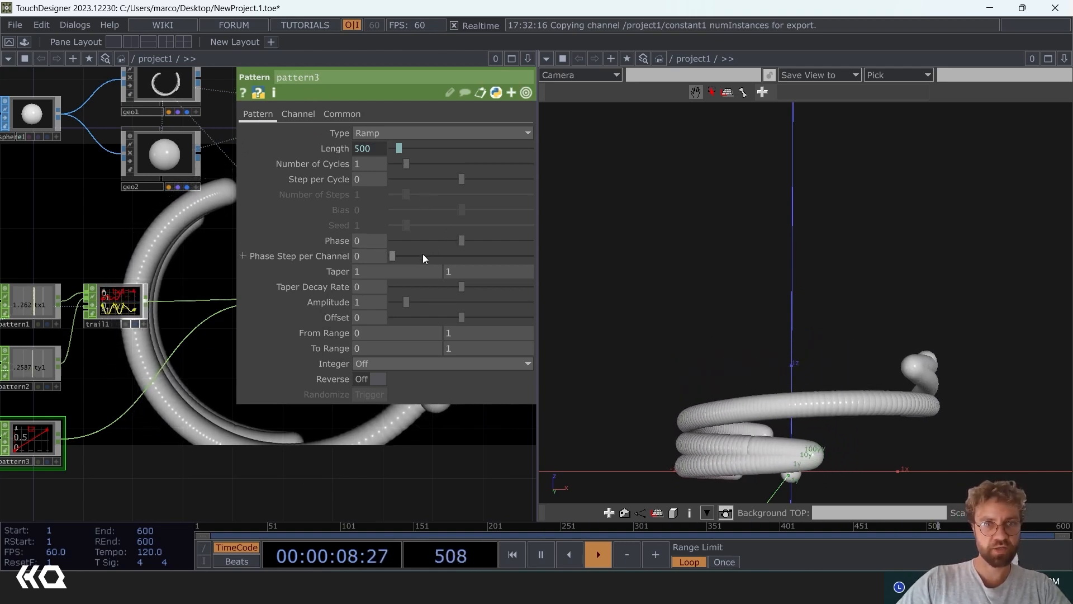
left_click_drag(407, 300, 564, 301)
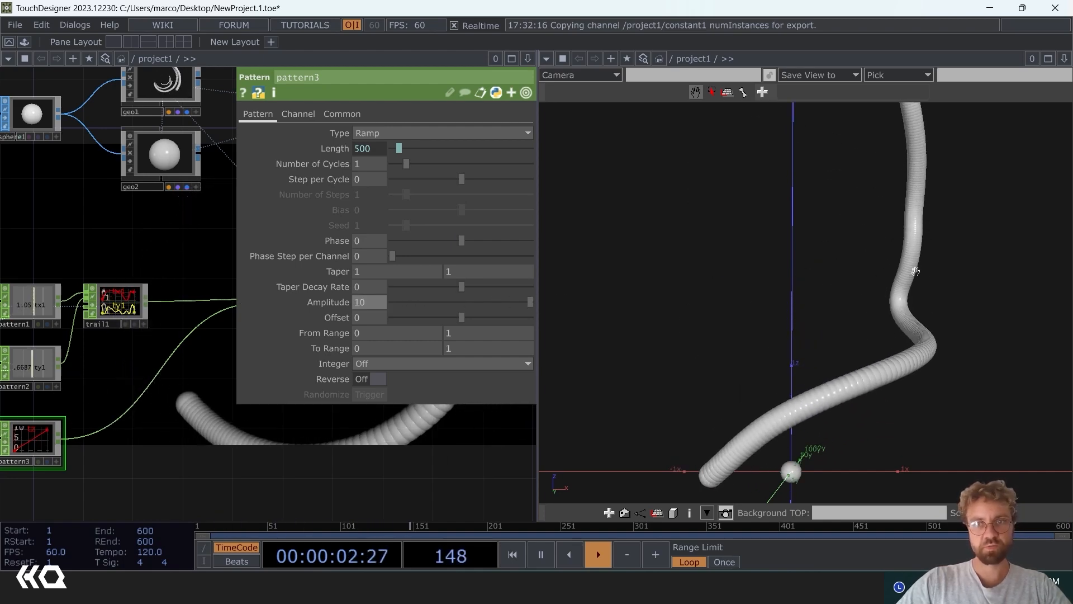
scroll(845, 244, "down", 5)
right_click_drag(847, 242, 828, 326)
right_click_drag(829, 221, 775, 286)
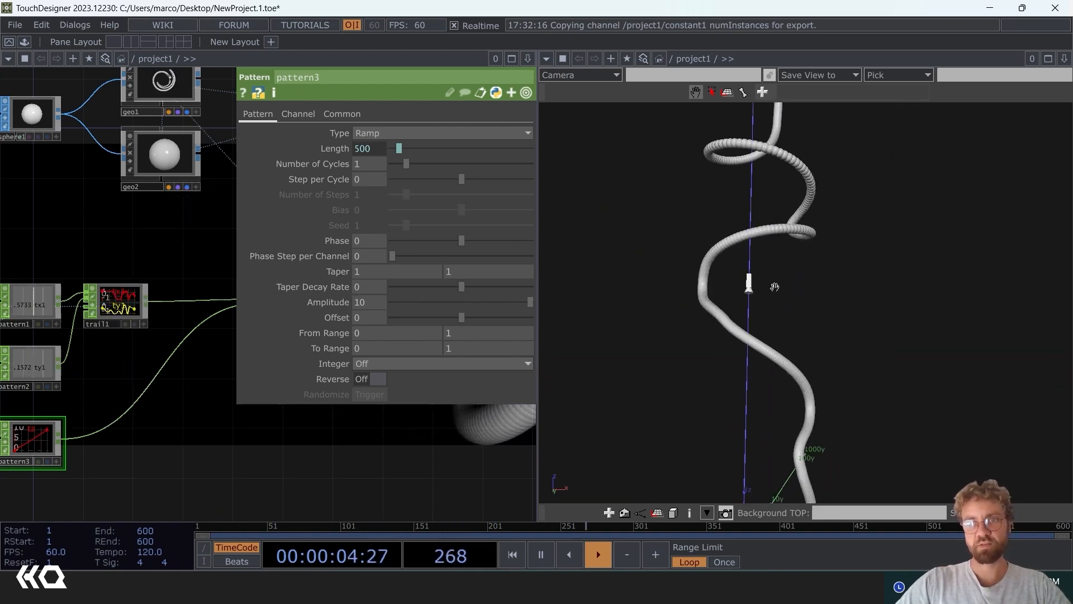
scroll(775, 286, "down", 2)
left_click_drag(755, 283, 732, 306)
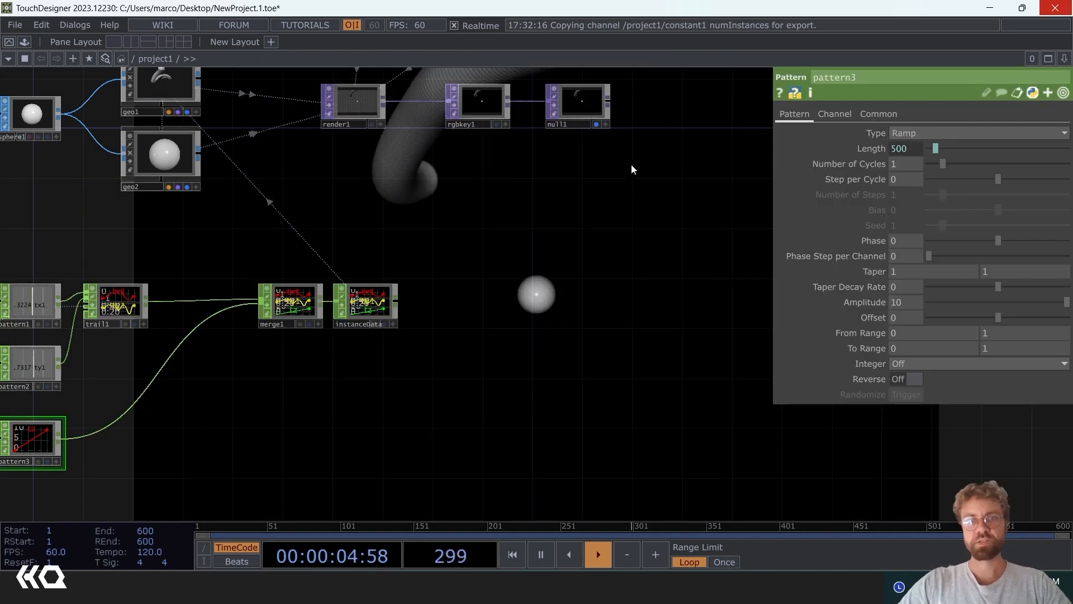
Step: Turn off the background display of null1 and inspect its rendered output in the network
scroll(575, 153, "up", 5)
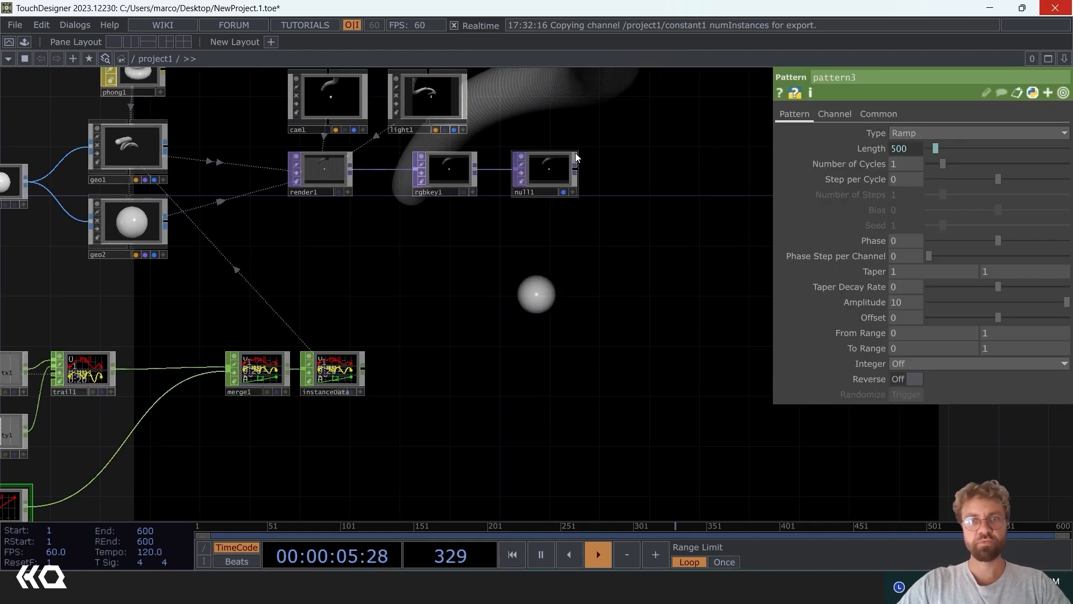
left_click(577, 251)
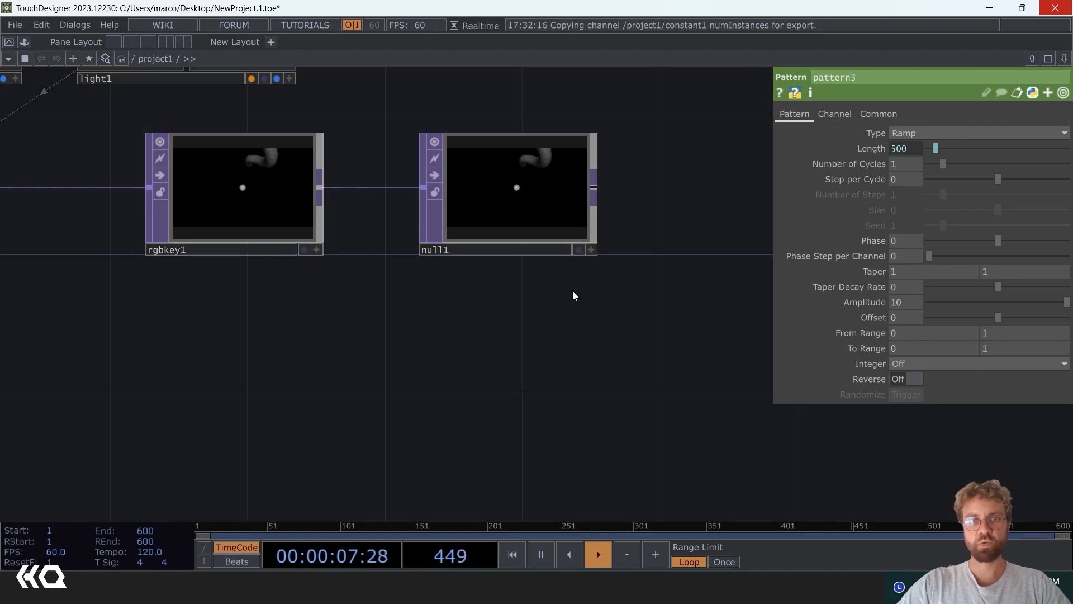
scroll(480, 249, "down", 5)
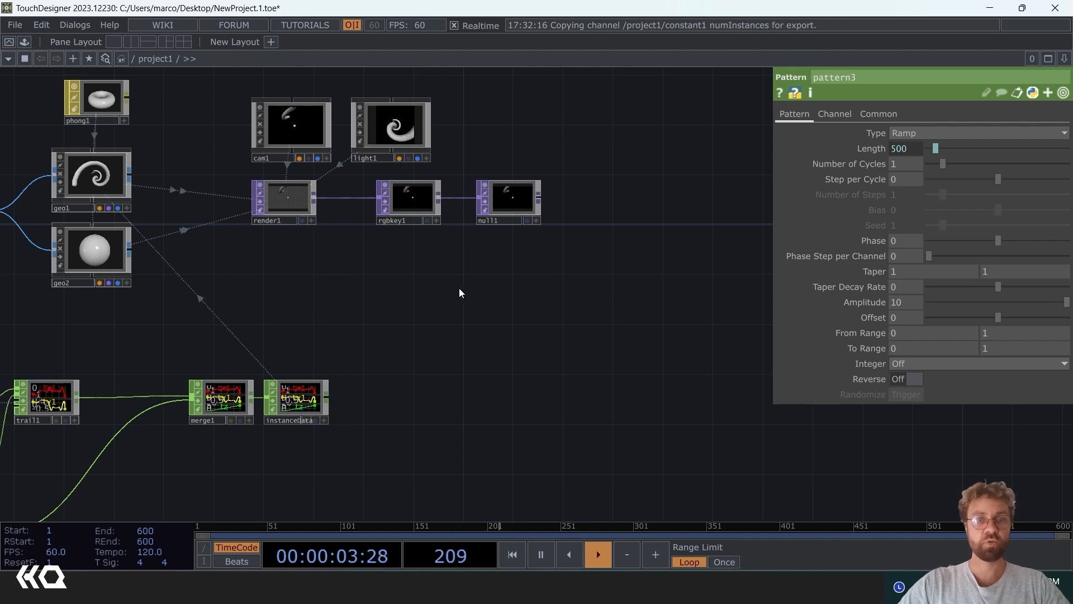
scroll(448, 277, "up", 5)
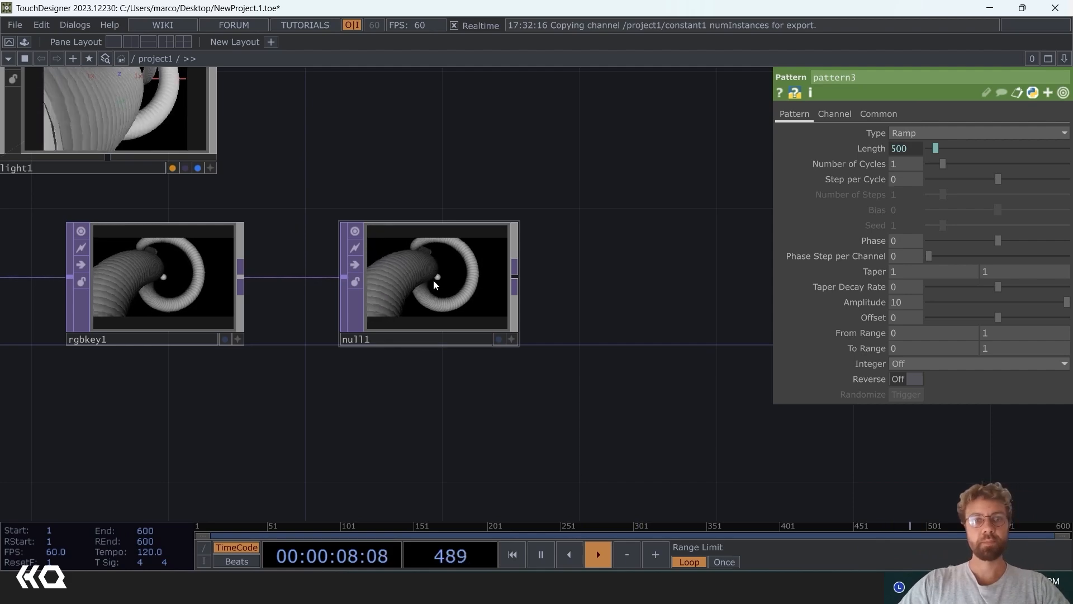
Step: Move pattern3 well below pattern2 in the network to make room between them
scroll(433, 279, "down", 2)
scroll(434, 280, "down", 3)
left_click_drag(262, 361, 626, 314)
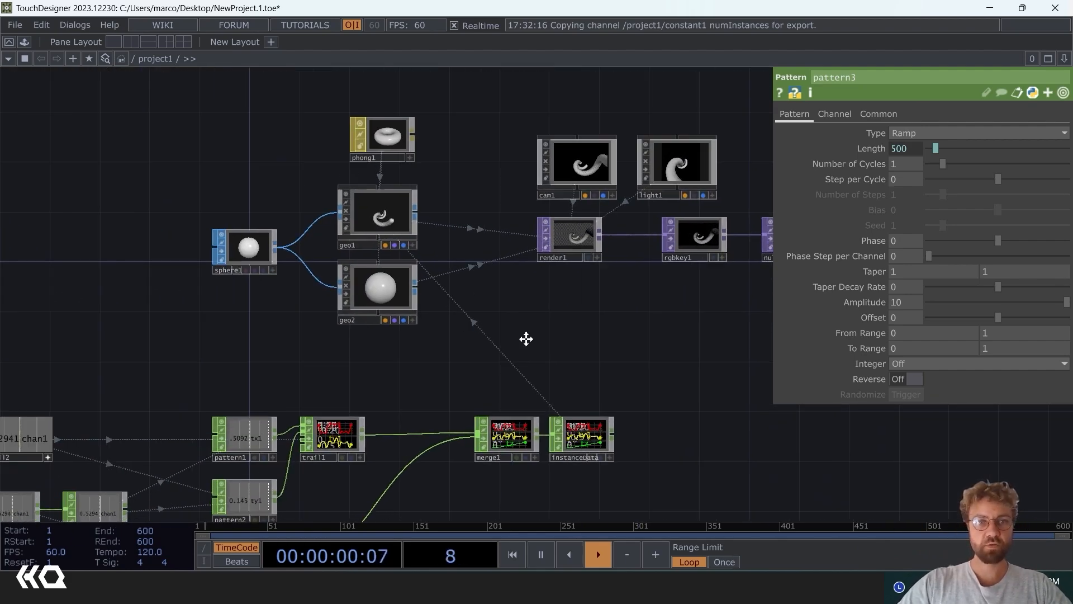
left_click_drag(524, 338, 618, 164)
left_click_drag(424, 302, 471, 217)
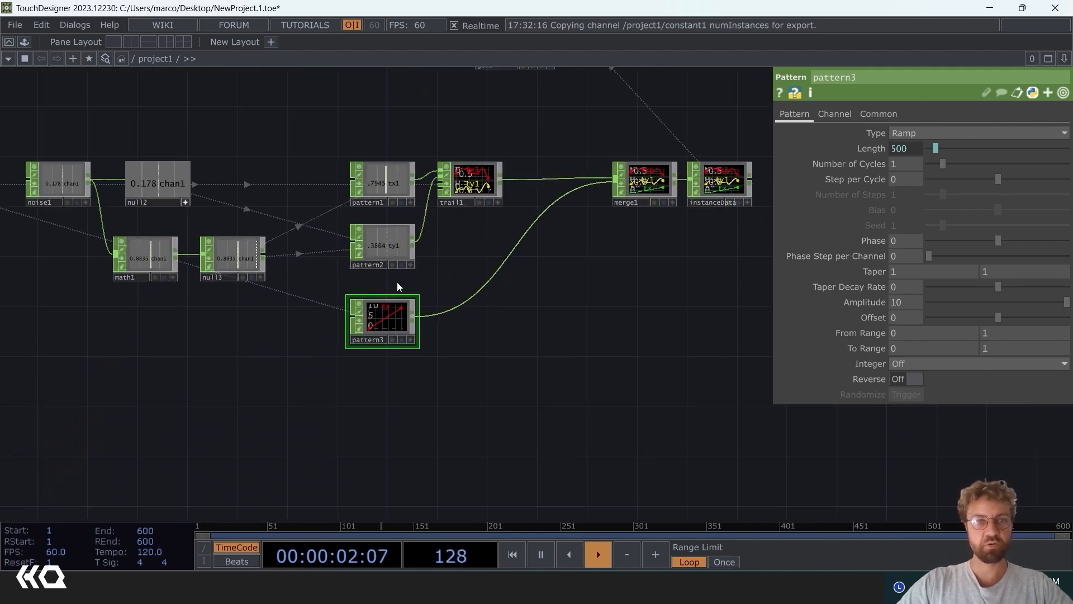
left_click_drag(386, 331, 387, 488)
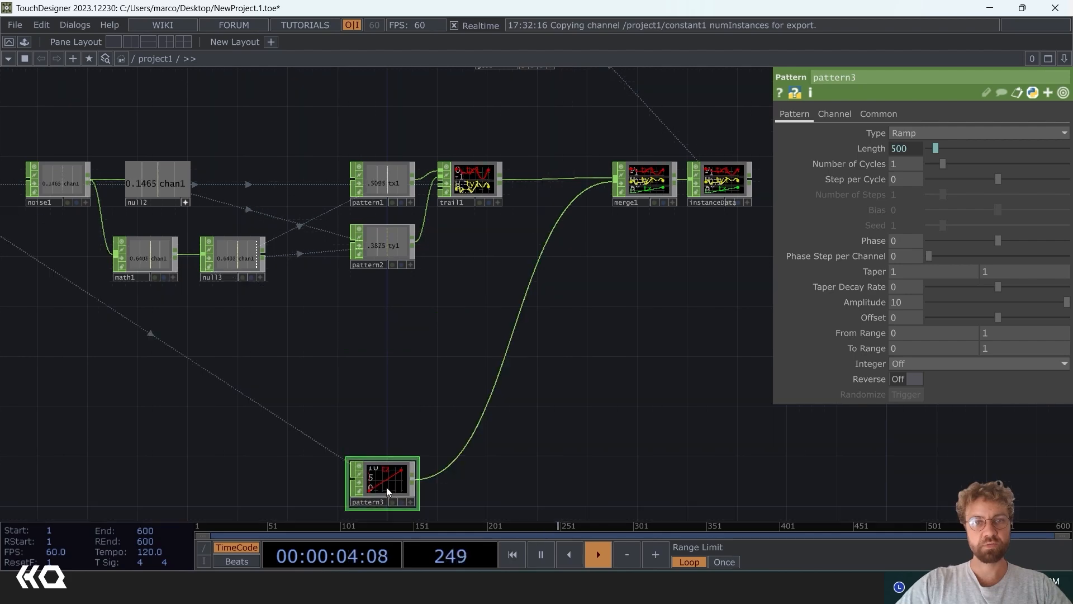
Step: Duplicate pattern1 and pattern2 and place the copies below pattern2 in the network
left_click_drag(355, 158, 355, 161)
key("ctrl+c")
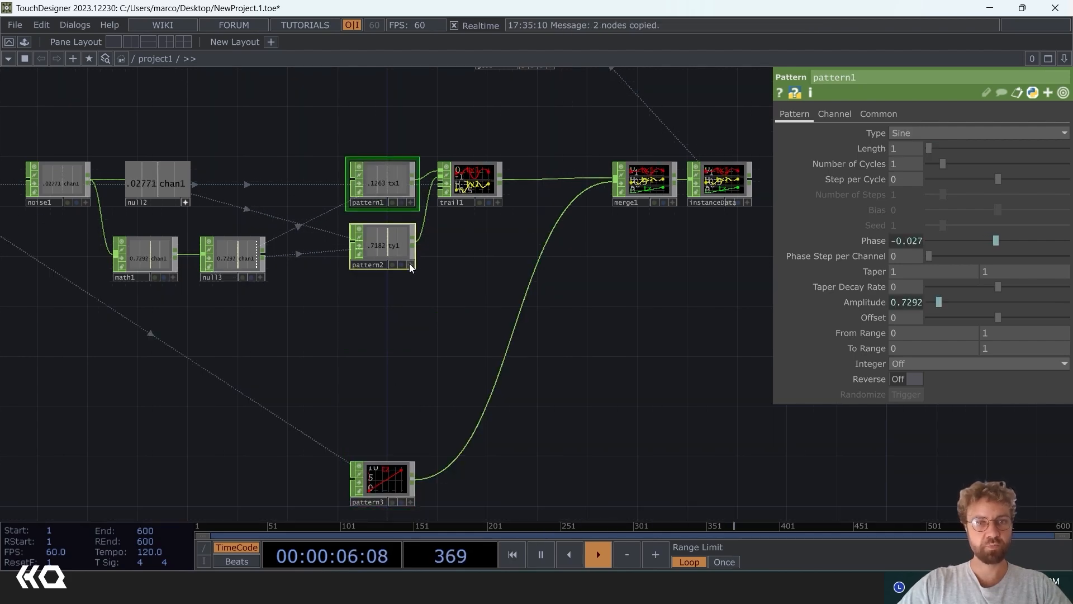
key("ctrl+v")
scroll(438, 316, "up", 4)
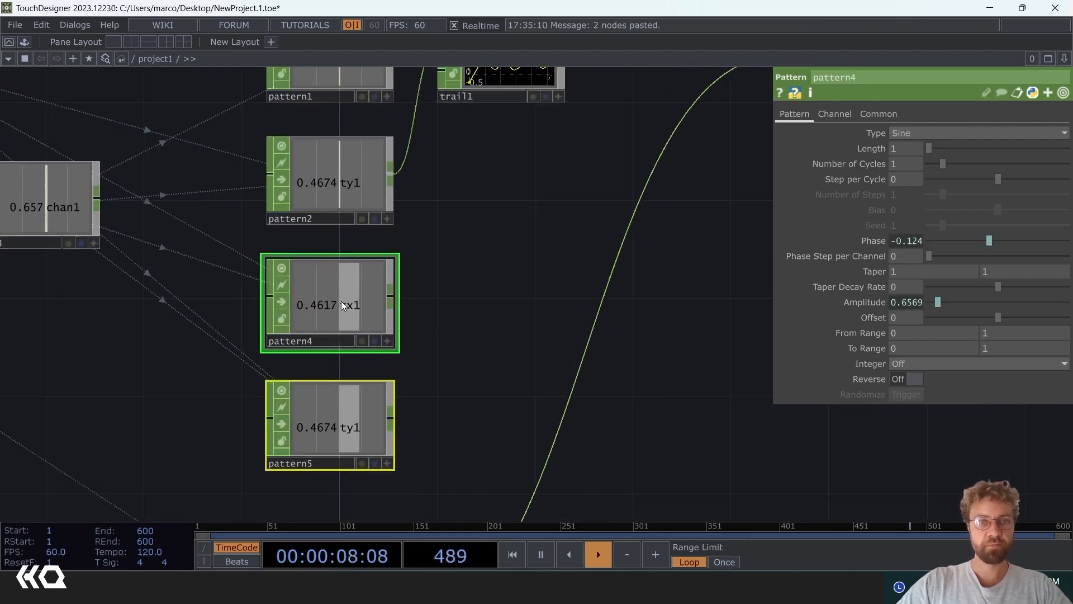
Step: Rename the duplicated patterns' channels to tx2 on pattern4 and ty2 on pattern5
left_click(840, 116)
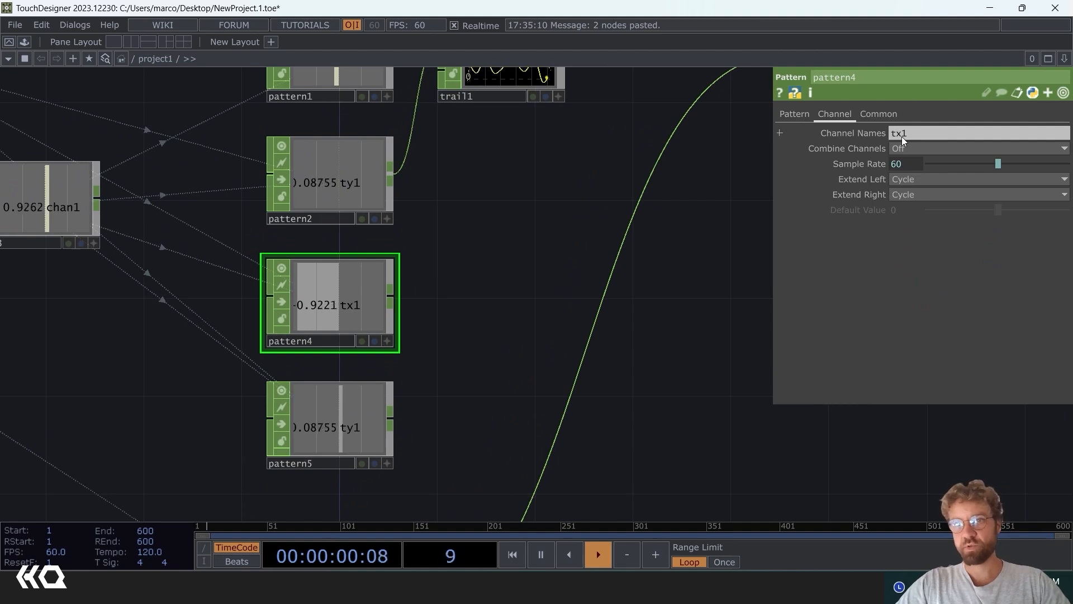
left_click(917, 133)
type("2")
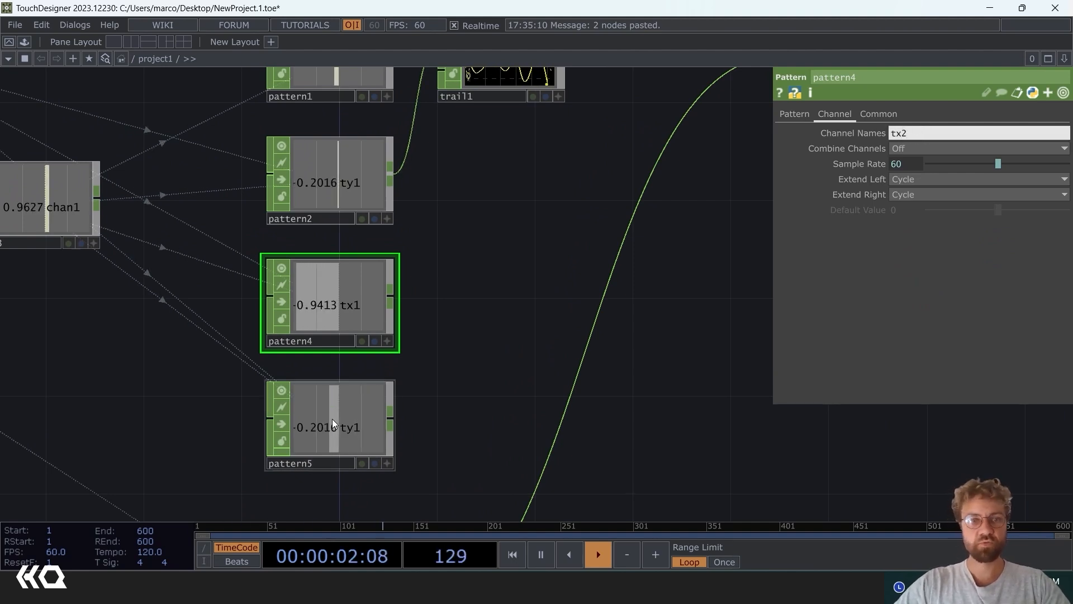
left_click(330, 420)
left_click(835, 114)
left_click(947, 134)
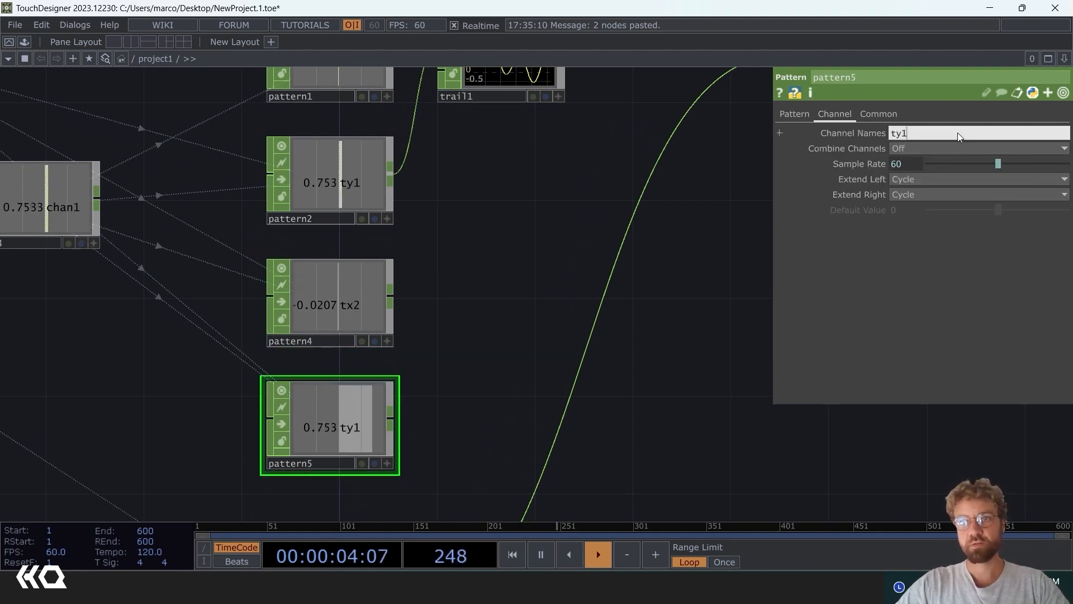
key("BackSpace")
type("2")
Step: Offset pattern4's Phase by half a cycle with the expression op('null2')['chan1']+0.5
left_click(323, 307)
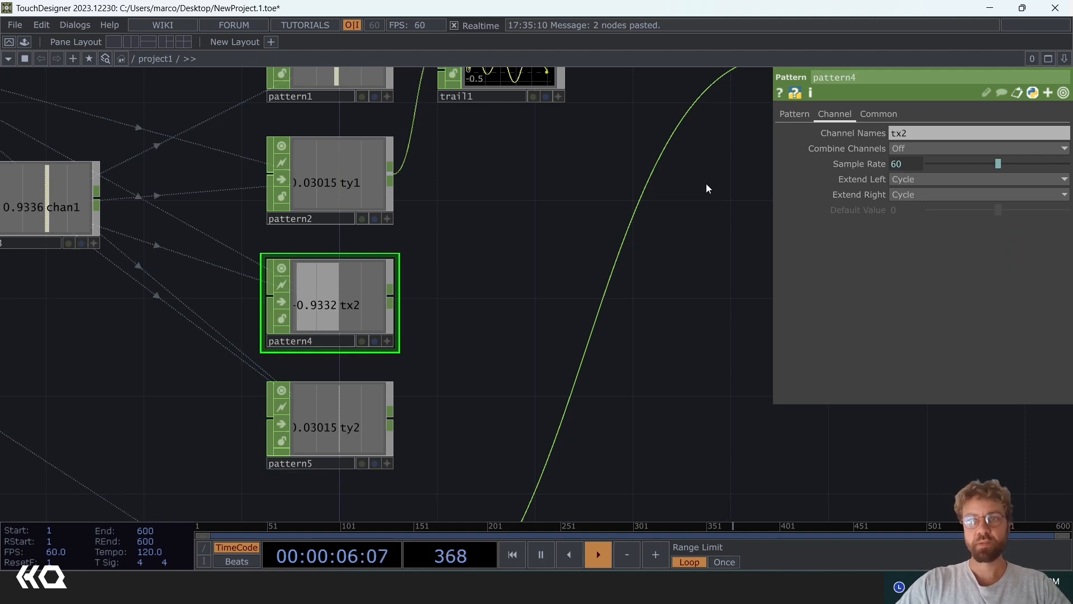
left_click(796, 114)
left_click(867, 239)
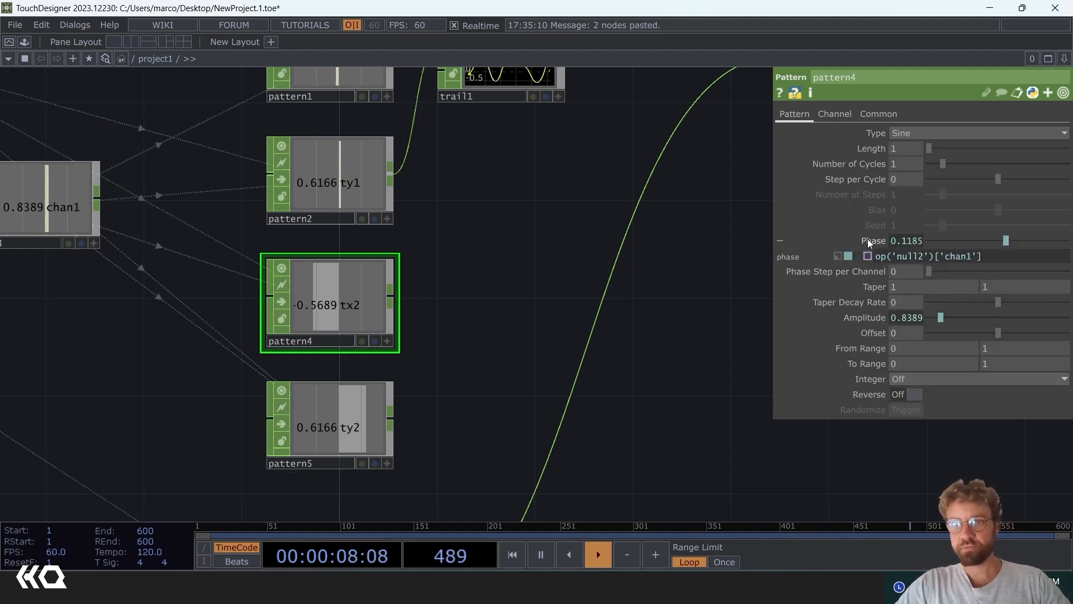
type("+0.5")
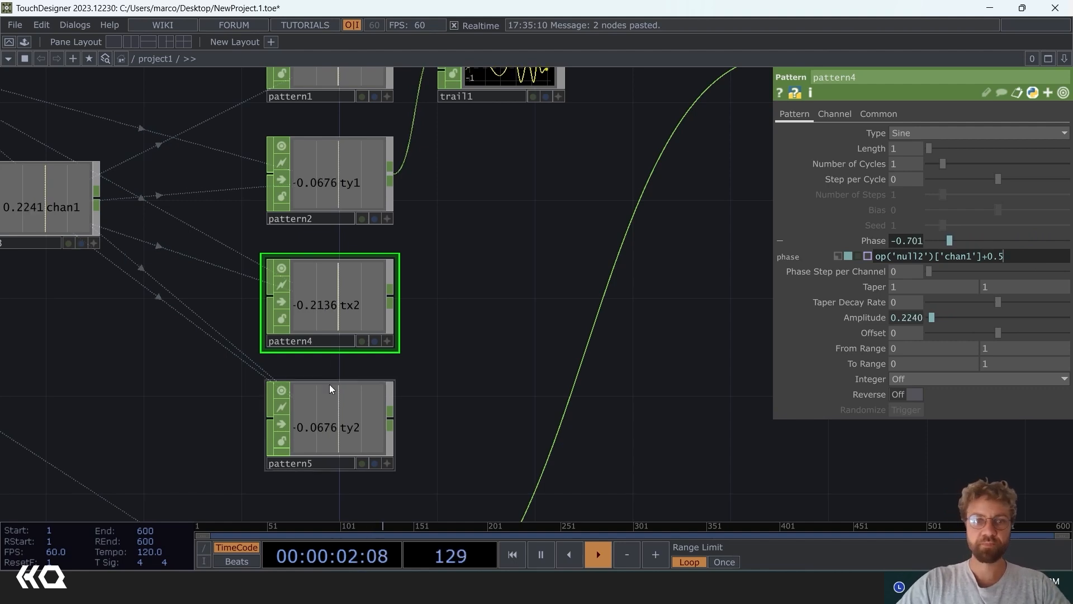
Step: Offset pattern5's Phase in the same way, using the expression op('null2')['chan1']+0.5
left_click(336, 415)
left_click(787, 116)
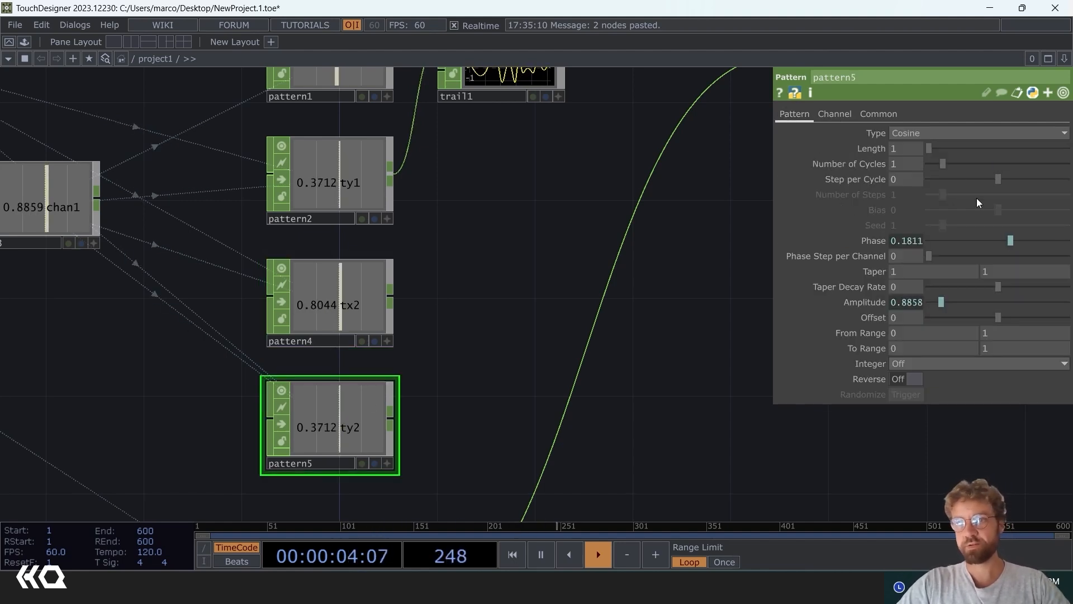
left_click(884, 239)
left_click(1003, 257)
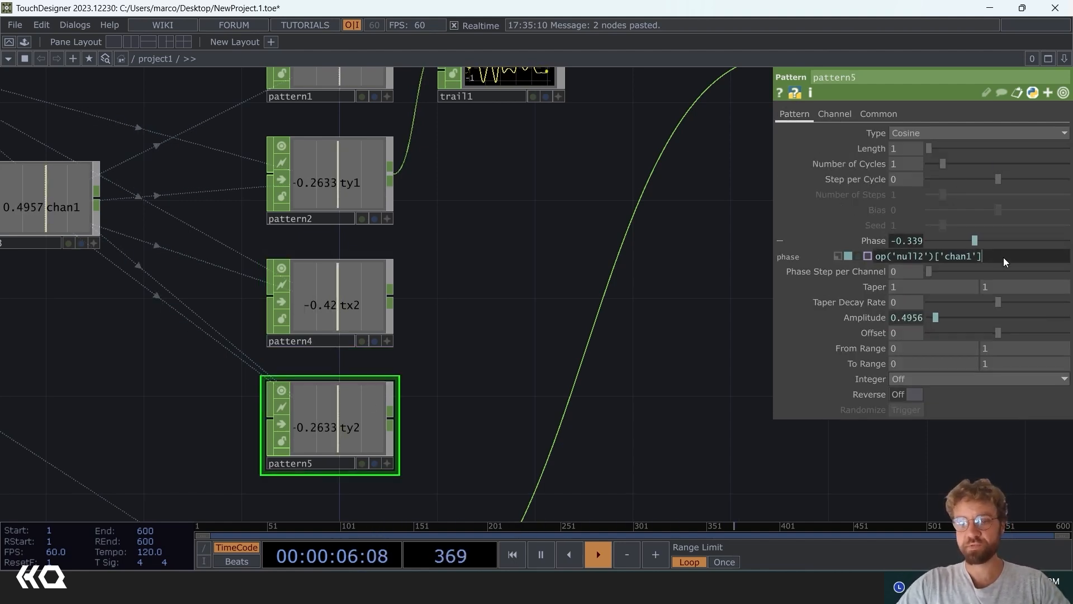
type("0.5")
key("Return")
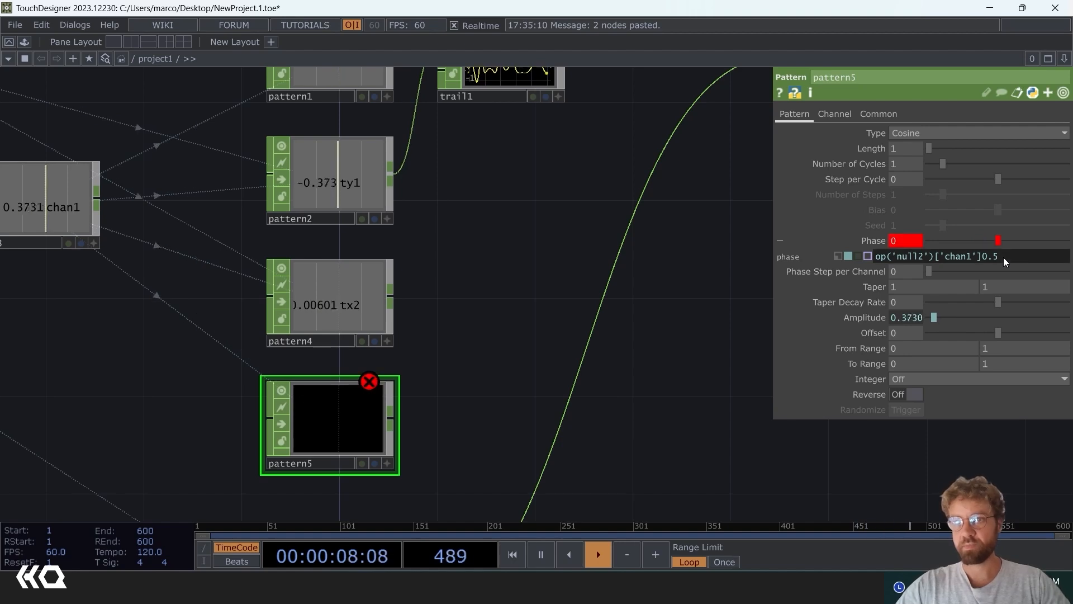
left_click(981, 256)
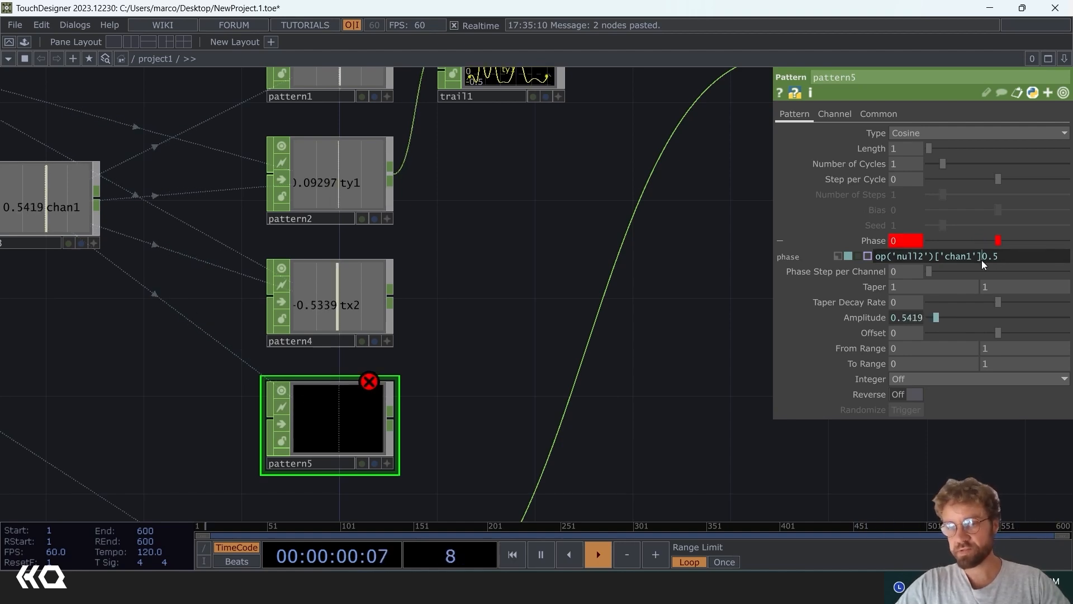
type("+")
key("Return")
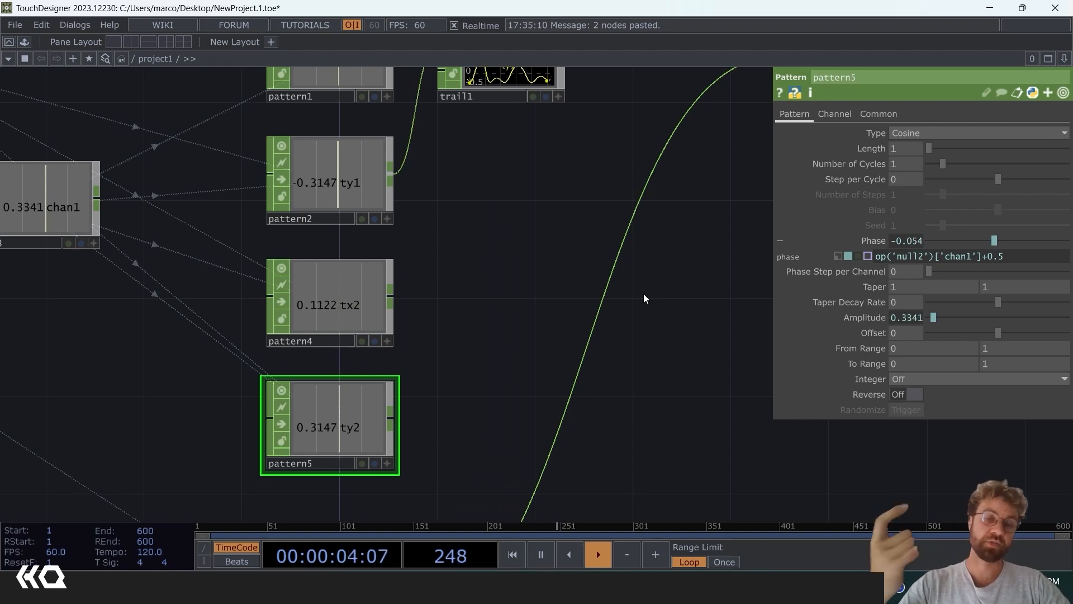
Step: Connect the outputs of pattern4 and pattern5 to the trail1 input
scroll(643, 293, "down", 4)
scroll(599, 321, "up", 2)
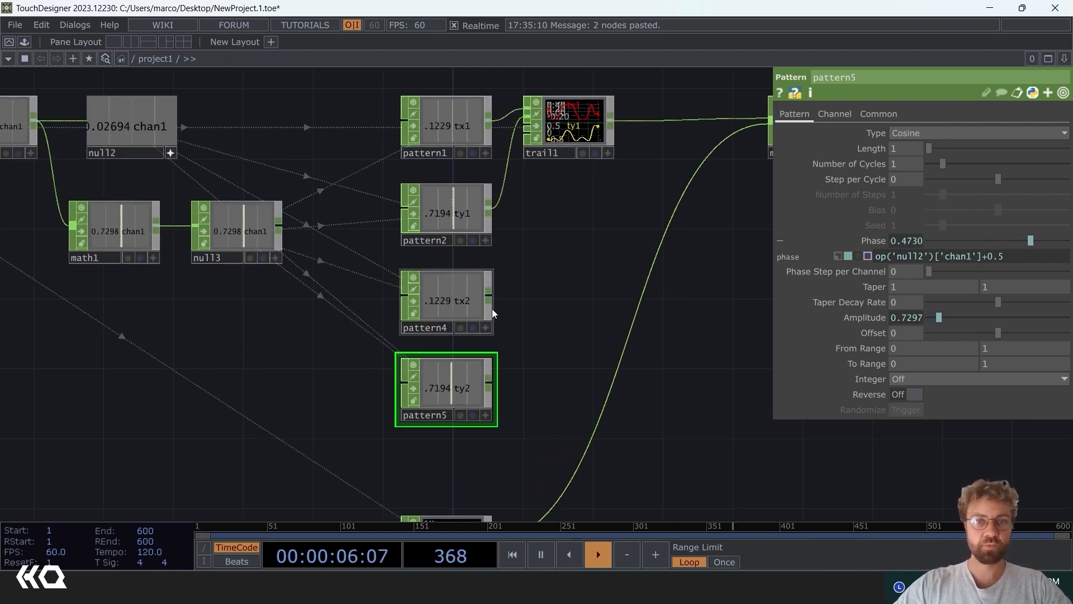
left_click_drag(494, 297, 515, 133)
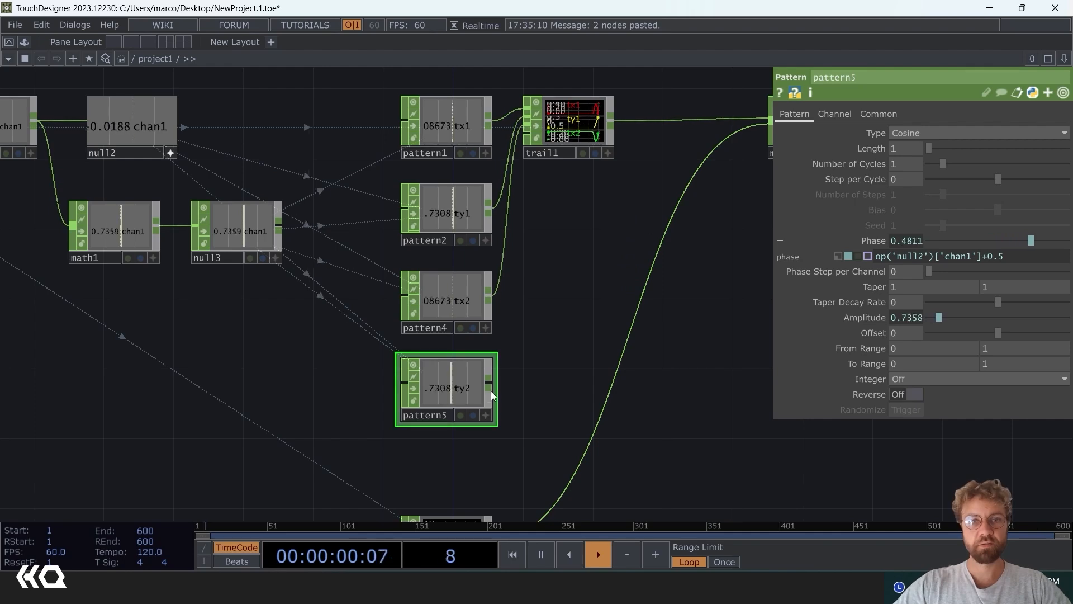
left_click_drag(490, 381, 542, 187)
left_click_drag(528, 143, 523, 139)
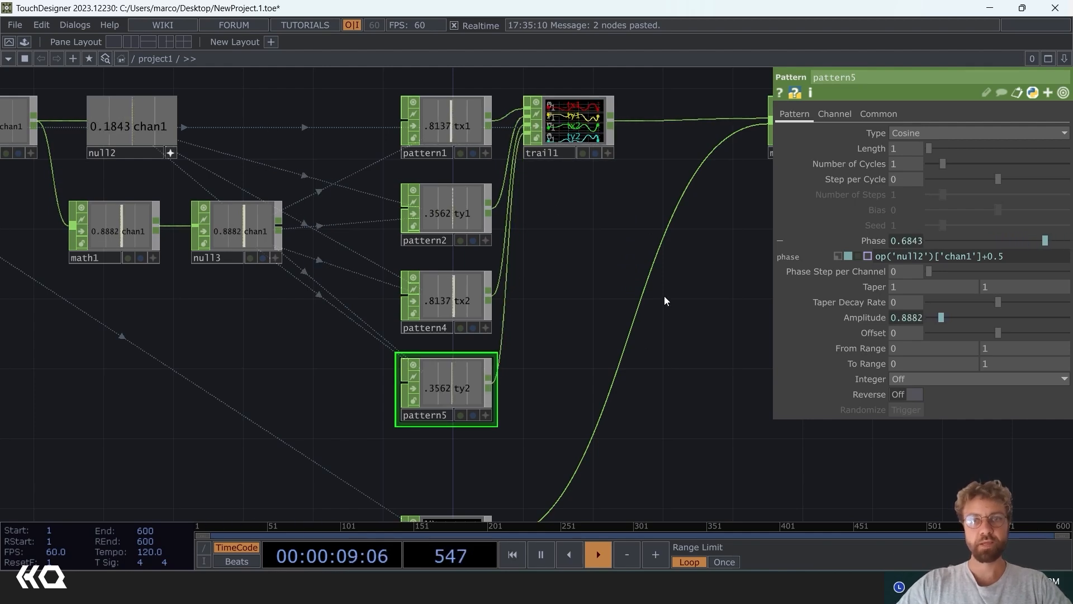
Step: Turn on instancing for geo2 and assign instanceData as its Default Instance OP
left_click_drag(616, 286, 450, 308)
scroll(450, 307, "down", 3)
left_click(479, 124)
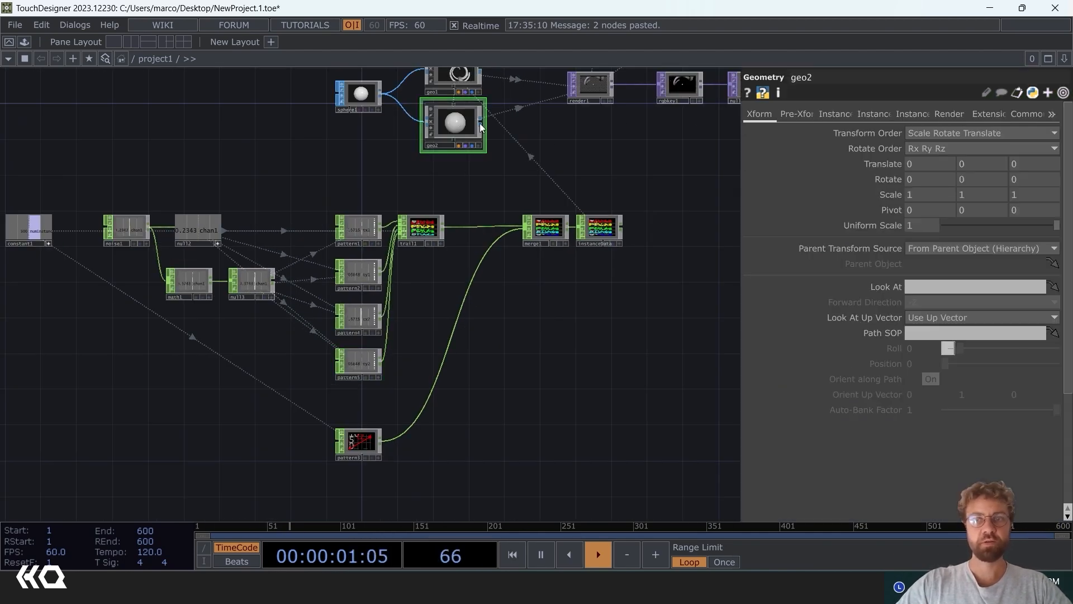
left_click(835, 114)
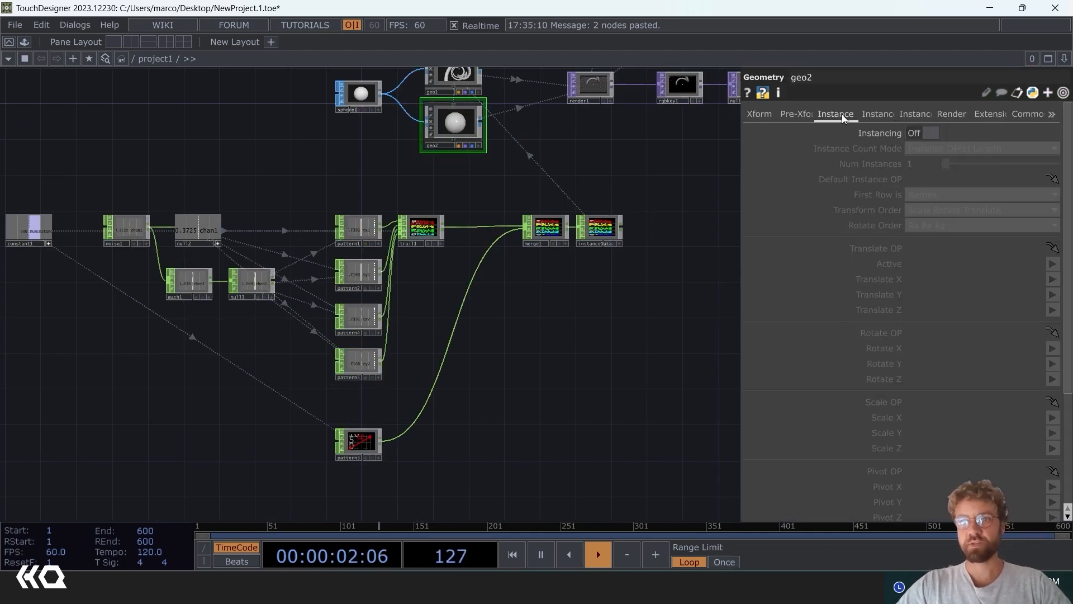
left_click(922, 133)
scroll(569, 226, "up", 2)
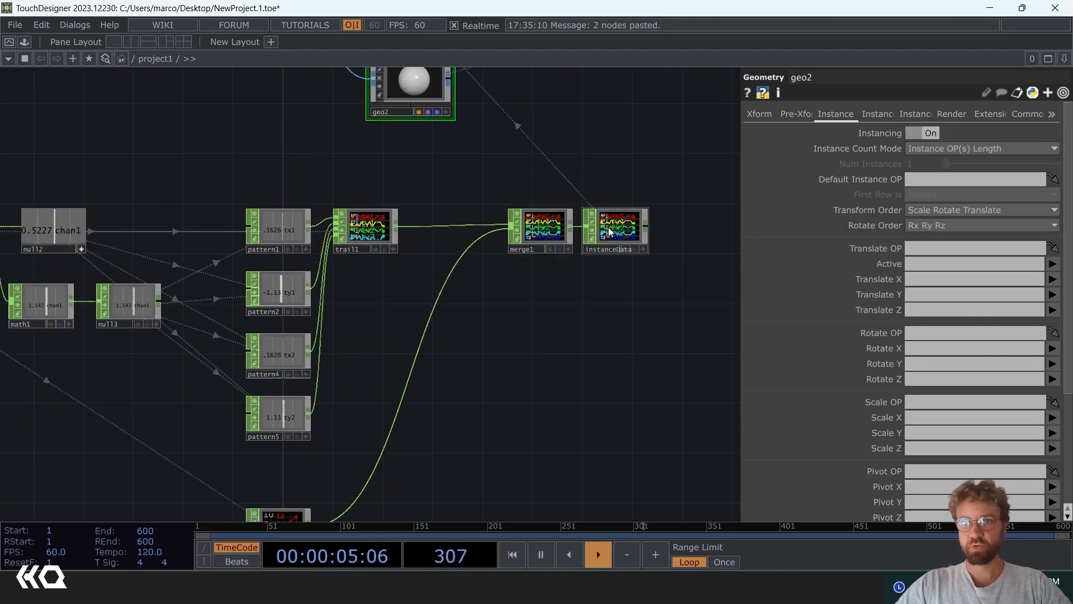
left_click_drag(608, 226, 739, 215)
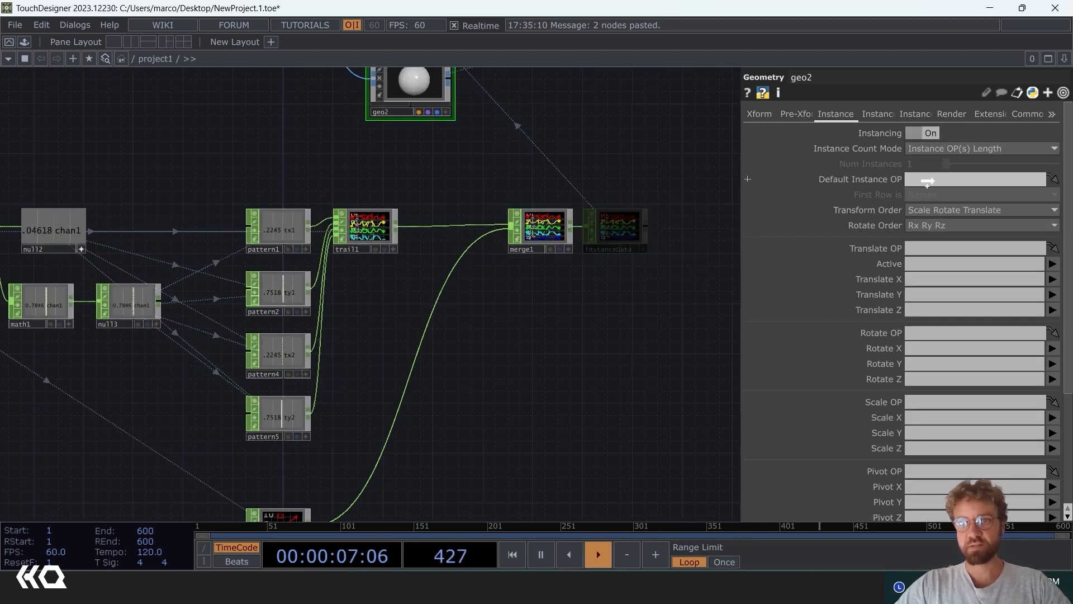
left_click_drag(945, 179, 947, 179)
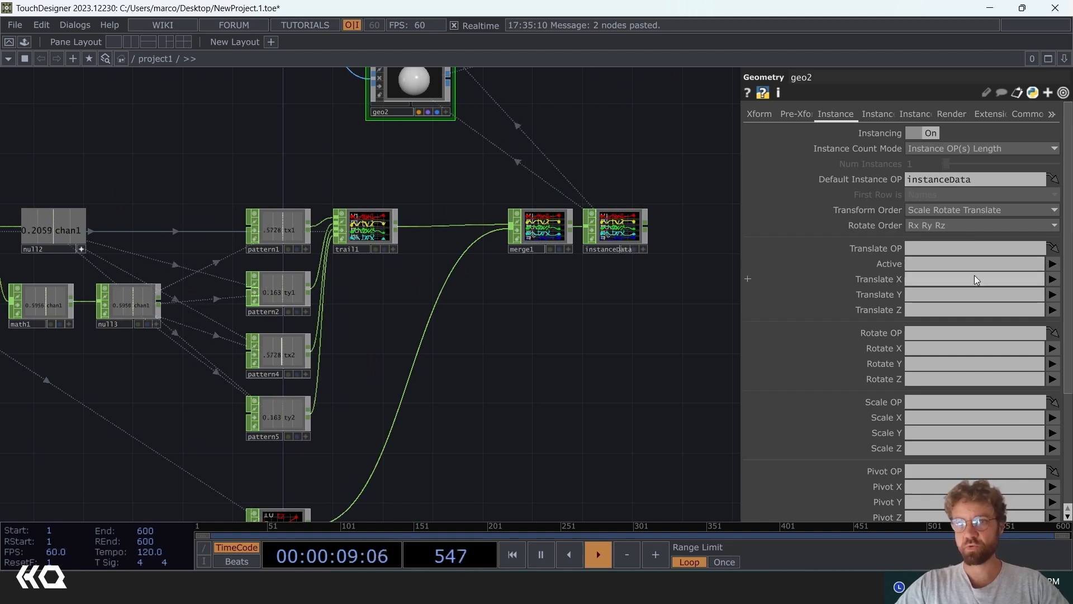
Step: Map geo2's instance Translate X, Y and Z to the channels tx2, ty2 and tz
left_click(1053, 279)
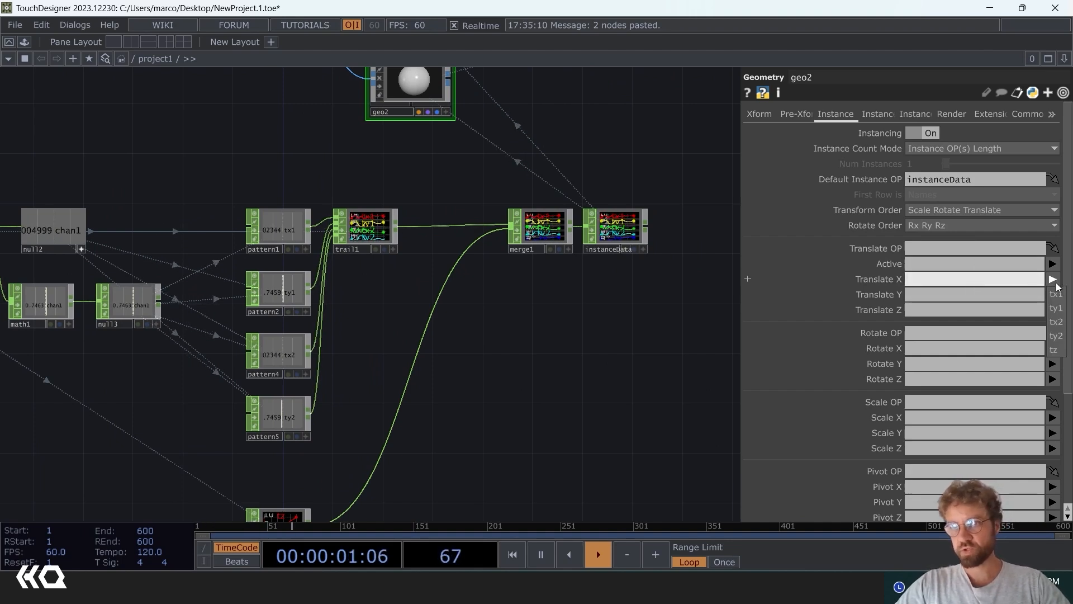
left_click(1060, 322)
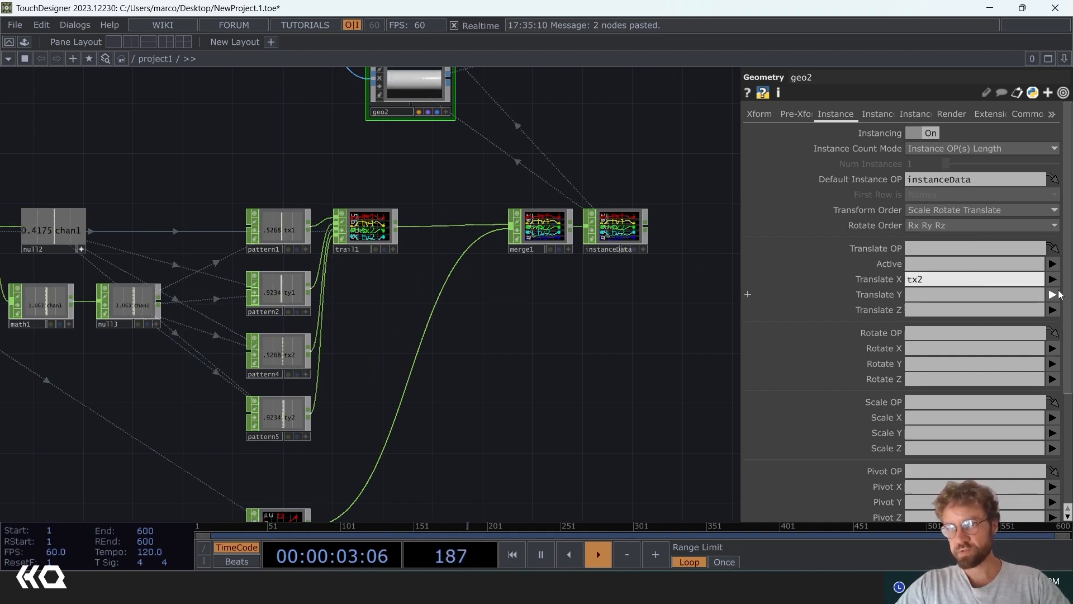
left_click(1053, 295)
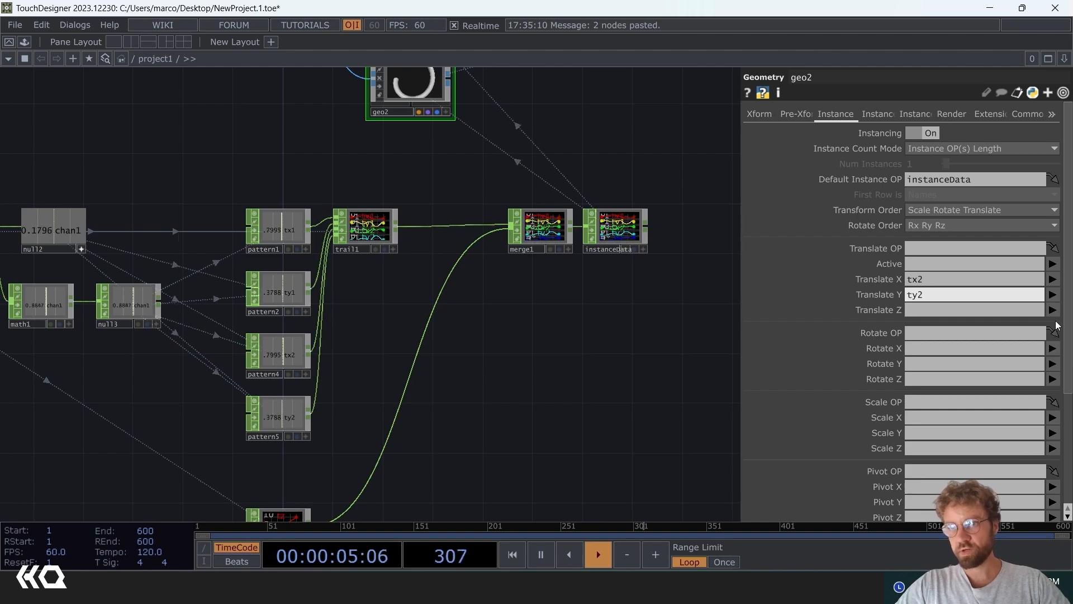
left_click(1053, 310)
left_click(1053, 381)
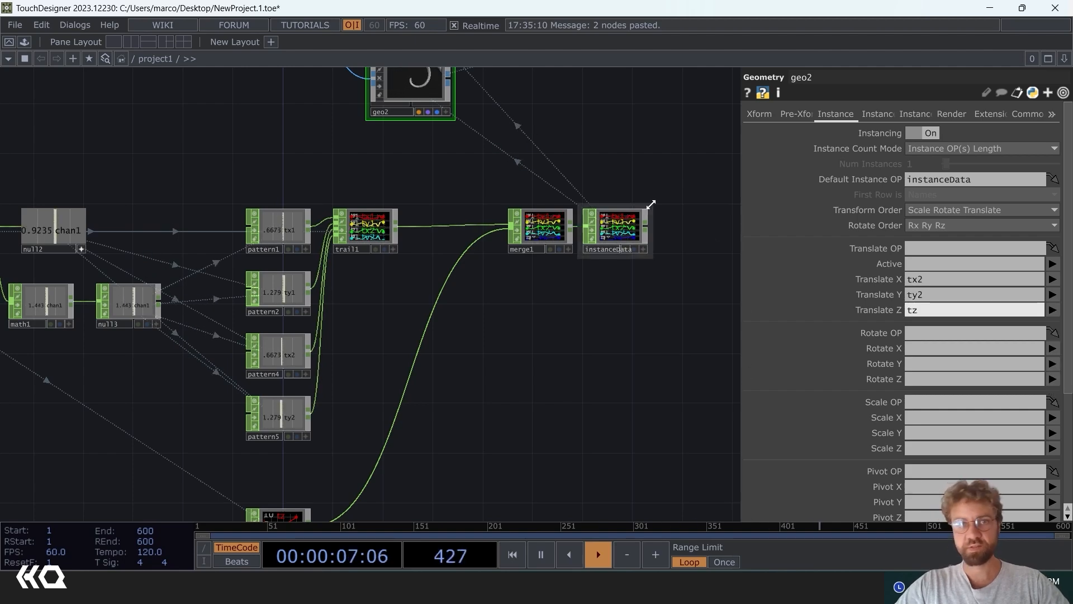
Step: Inspect the two instanced trails in a split Geometry Viewer pane, closing that pane at the end
left_click_drag(620, 166, 614, 248)
left_click(1063, 59)
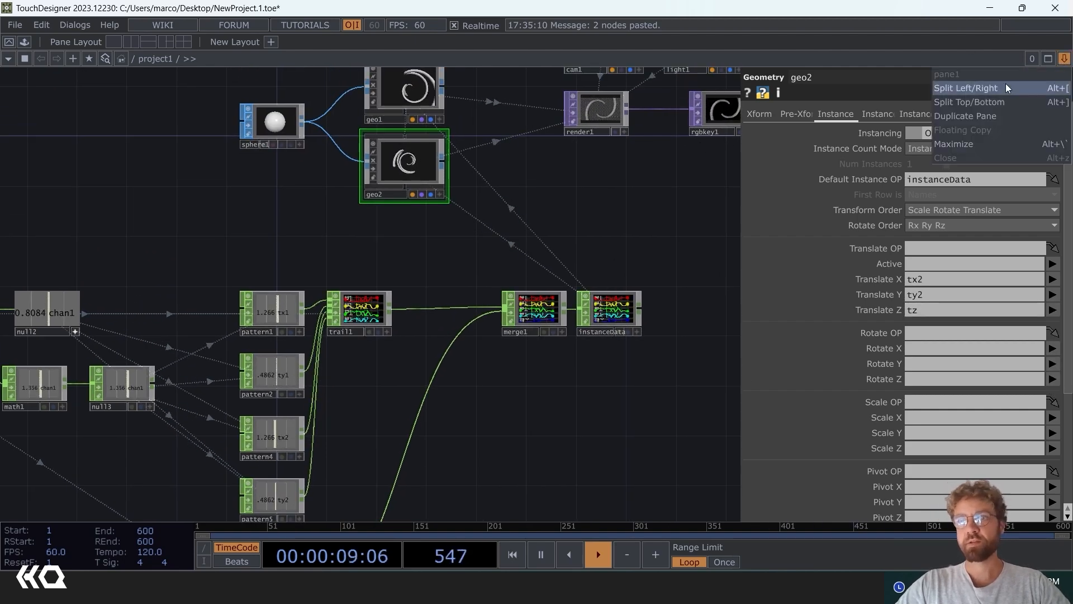
left_click(1000, 89)
left_click(545, 58)
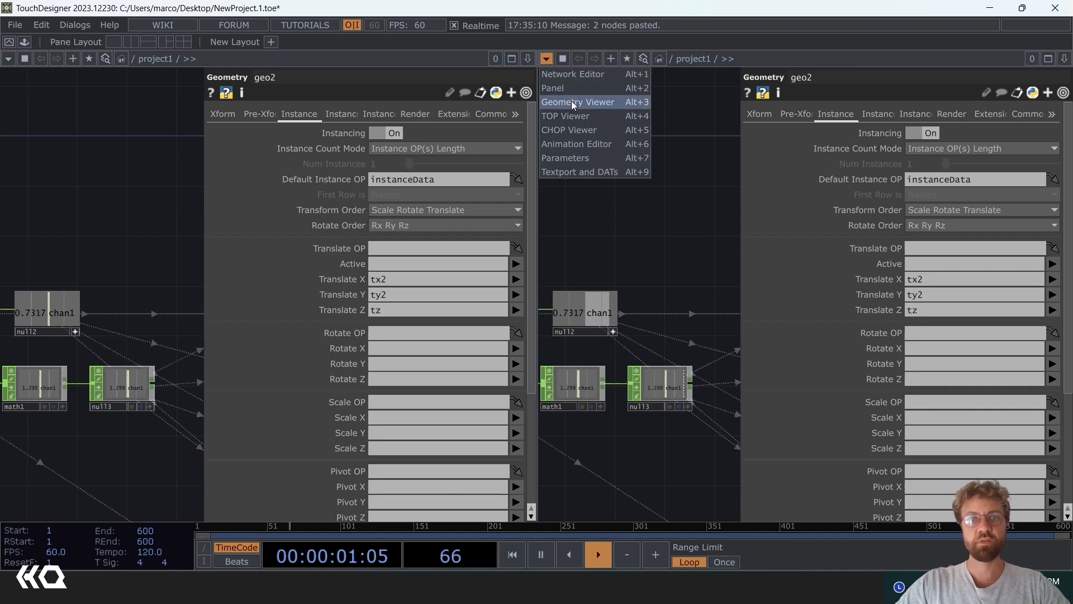
left_click(571, 100)
left_click_drag(771, 268, 788, 284)
left_click(131, 387)
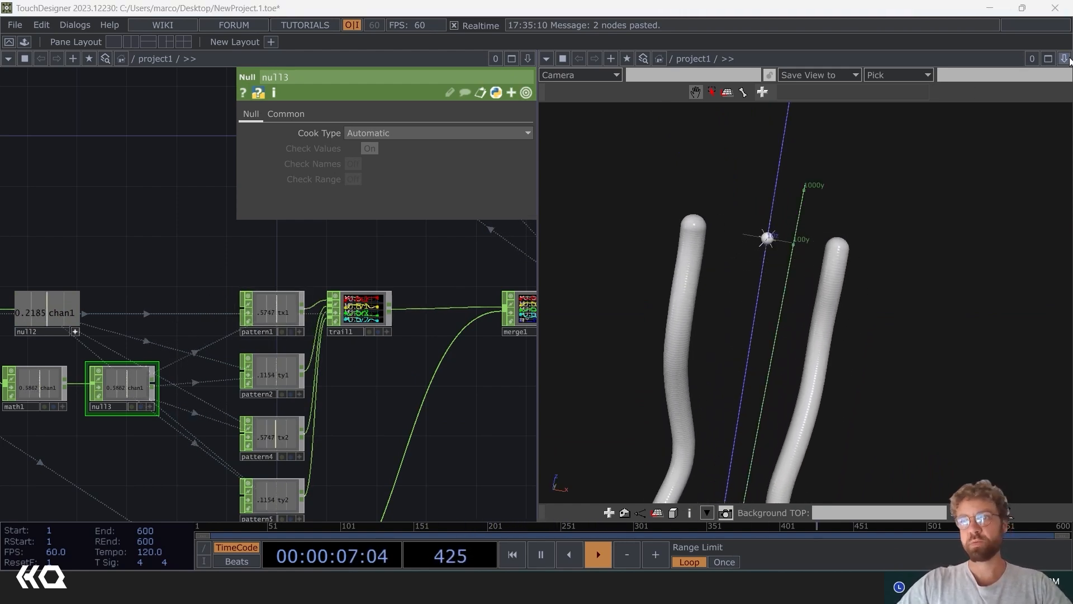
right_click(1000, 59)
left_click(984, 156)
Step: Add an Audio File In CHOP in the empty area below the existing network
key("h")
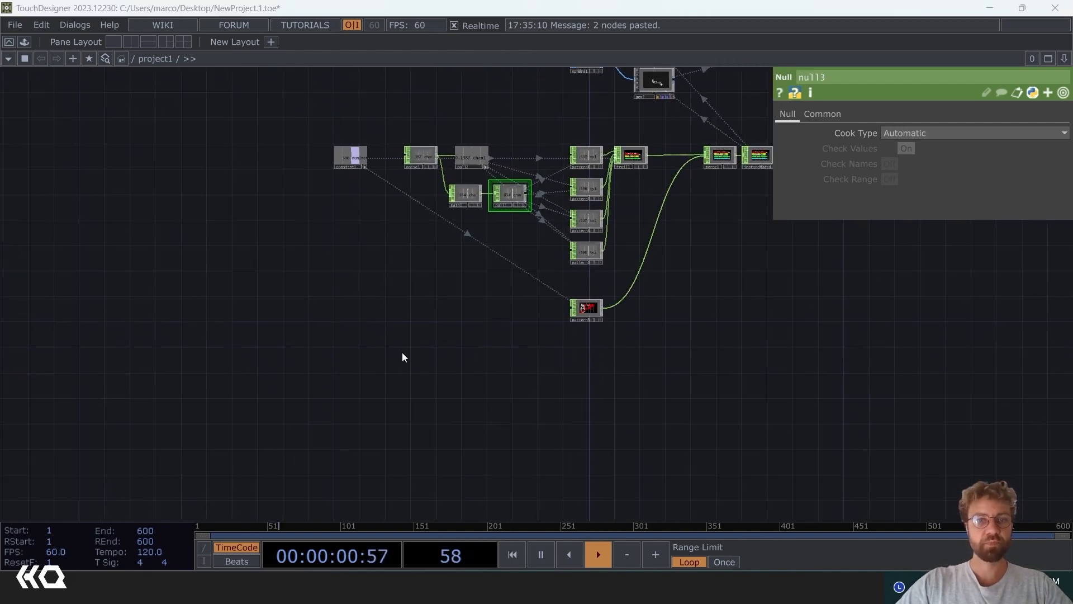
key("Tab")
type("audi")
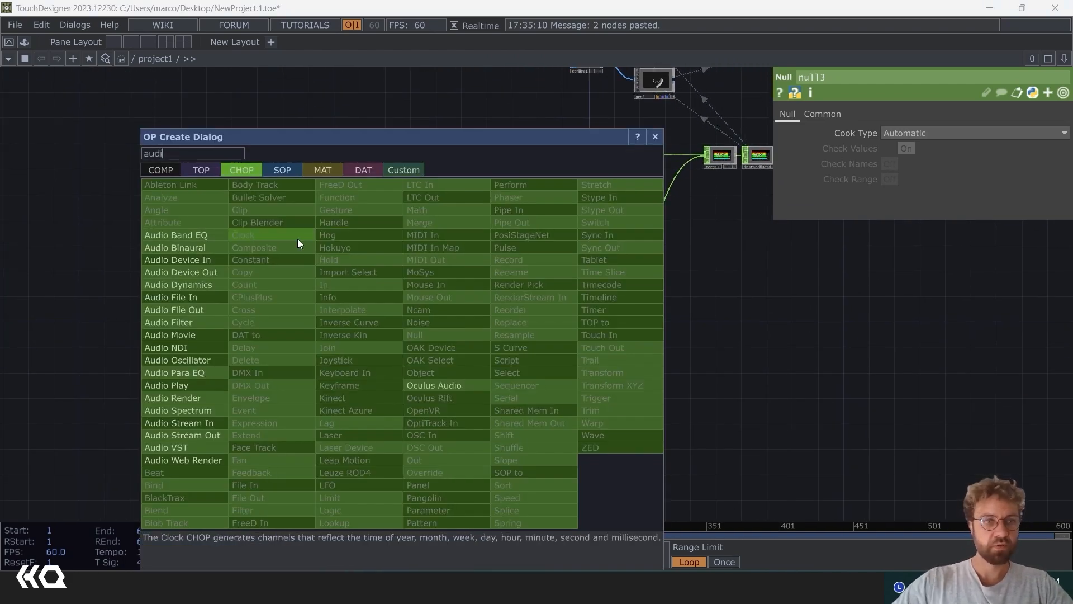
left_click(188, 297)
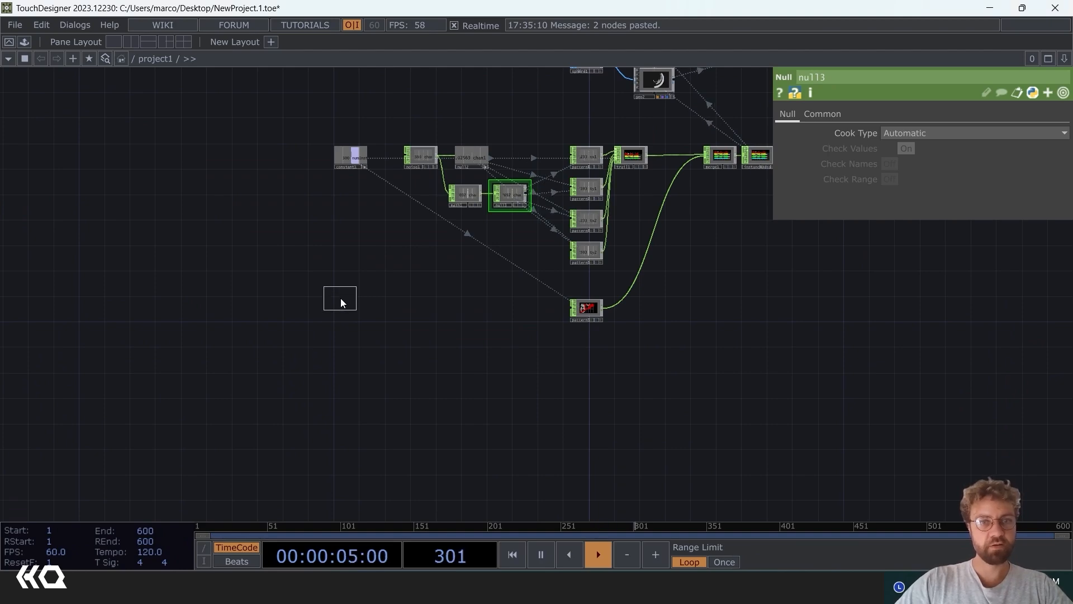
left_click(340, 297)
scroll(335, 285, "up", 5)
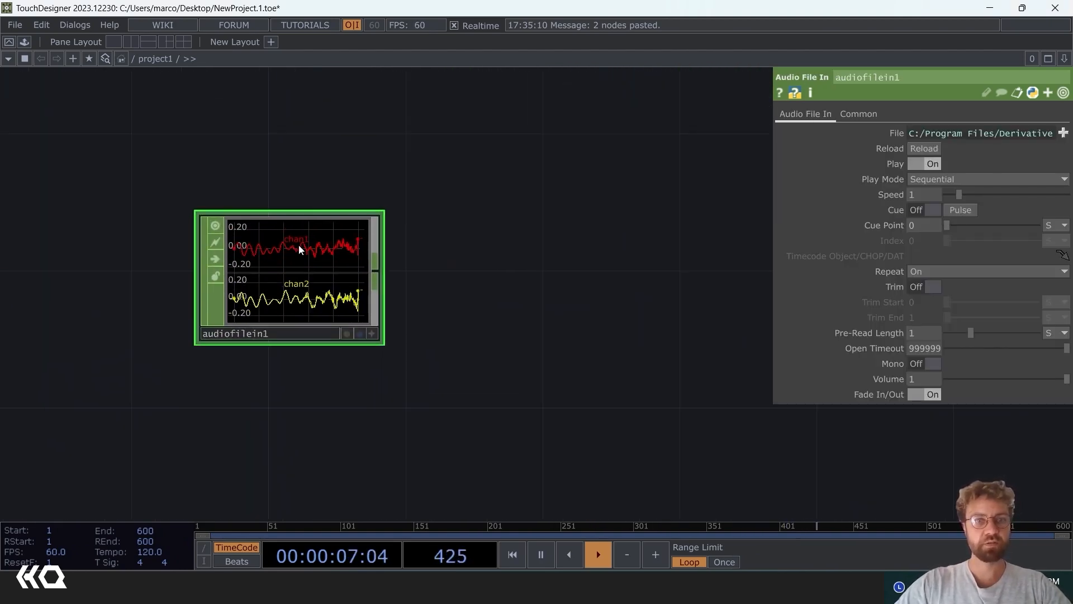
Step: Add an Audio Device Out CHOP fed by audiofilein1 and lower its Volume to 0.426
right_click(374, 270)
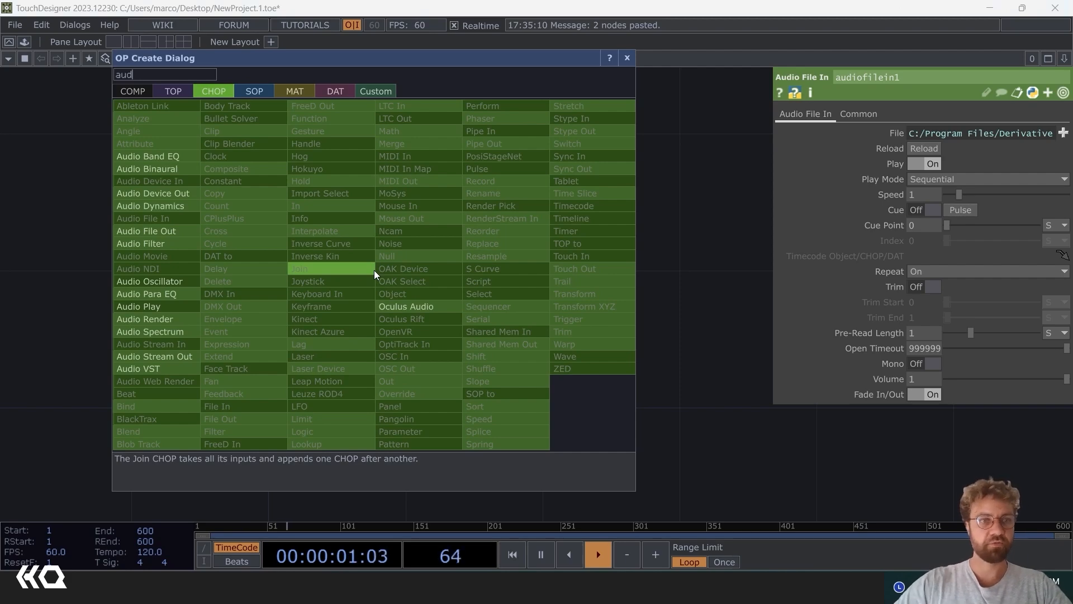
left_click(192, 196)
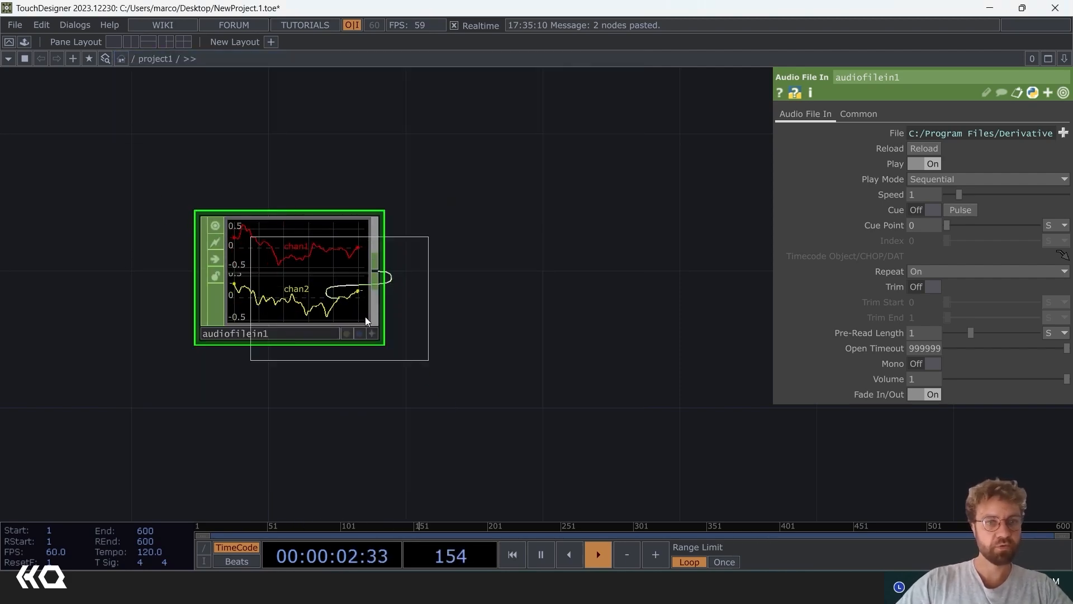
left_click(518, 427)
left_click_drag(992, 246, 991, 239)
left_click_drag(699, 400, 663, 342)
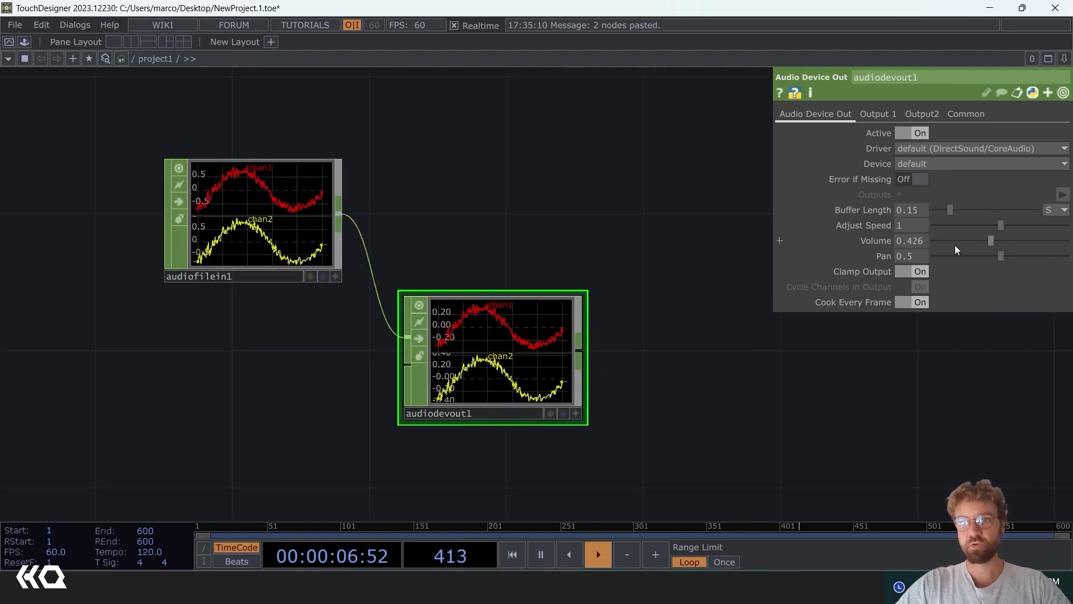
Step: Bypass audiodevout1 and add the audioAnalysis component from the palette's Derivative Tools to the area beside the audio nodes
left_click(417, 339)
left_click_drag(521, 242, 485, 286)
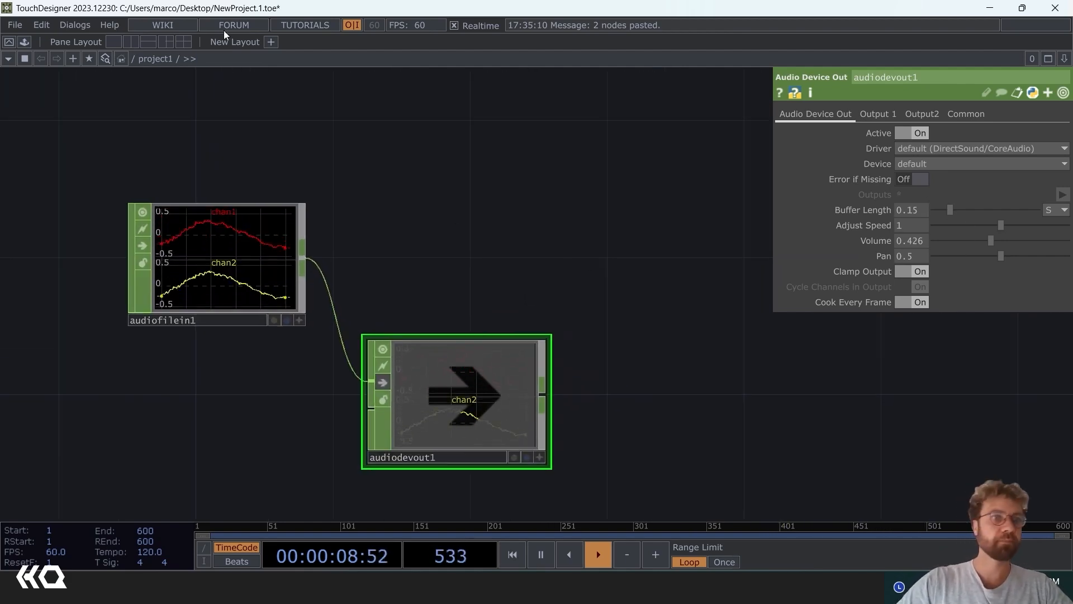
left_click(23, 42)
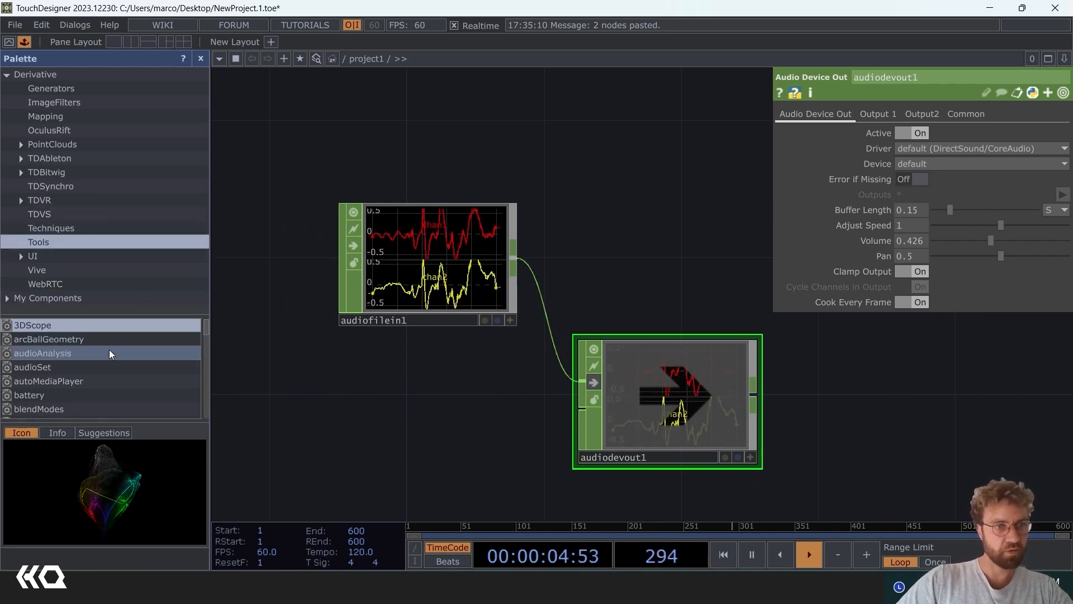
left_click_drag(72, 355, 691, 250)
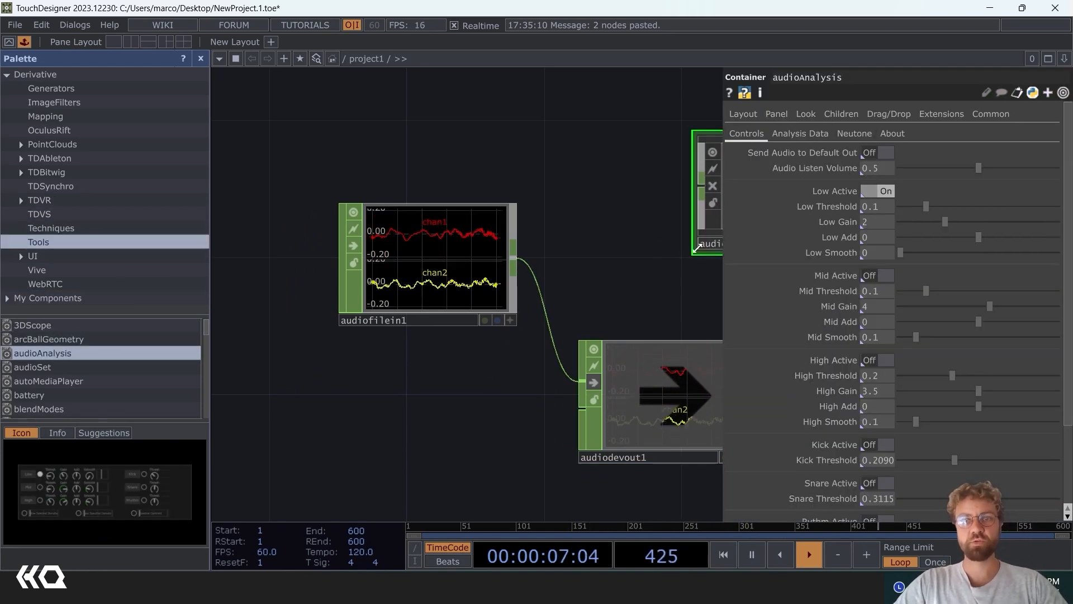
left_click(201, 58)
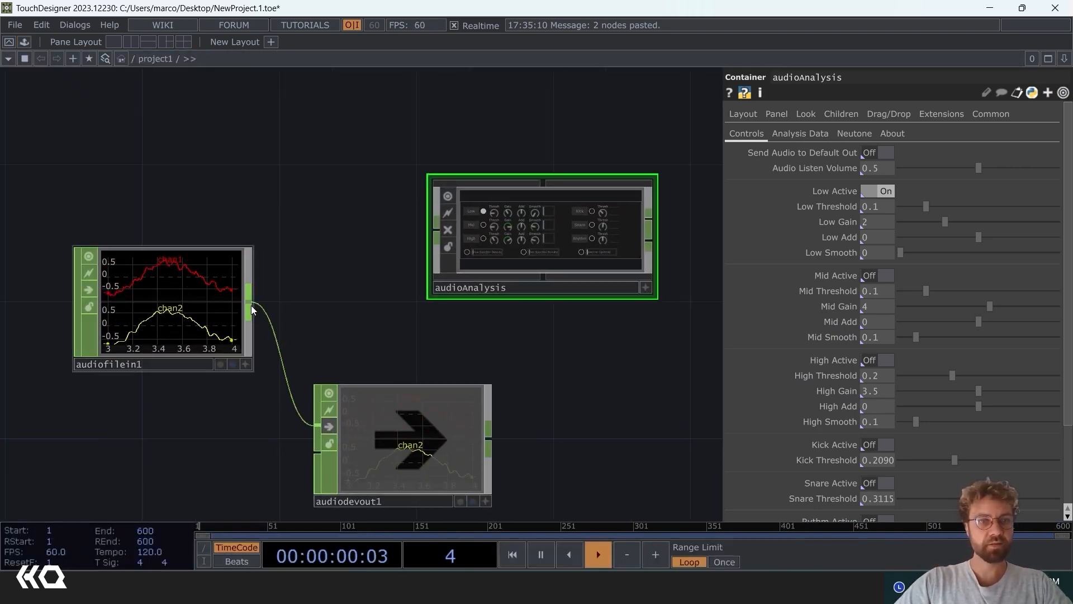
Step: Connect audiofilein1's output to audioAnalysis and turn on the component's Mid Active analysis
left_click(251, 305)
left_click(437, 229)
left_click_drag(375, 170, 190, 156)
left_click_drag(376, 249, 496, 326)
scroll(505, 301, "up", 5)
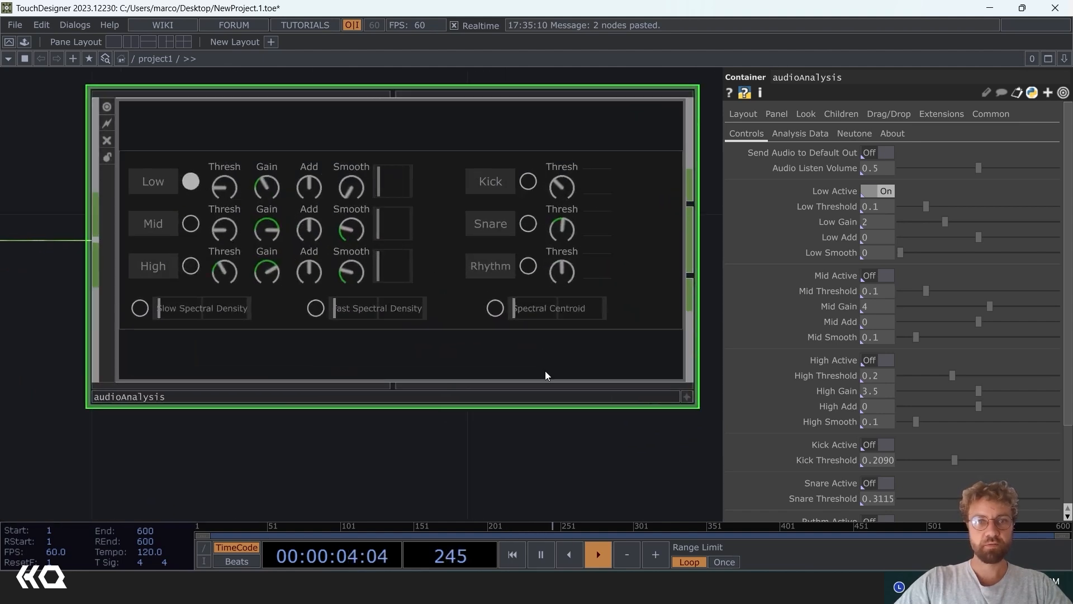
left_click_drag(553, 433, 562, 419)
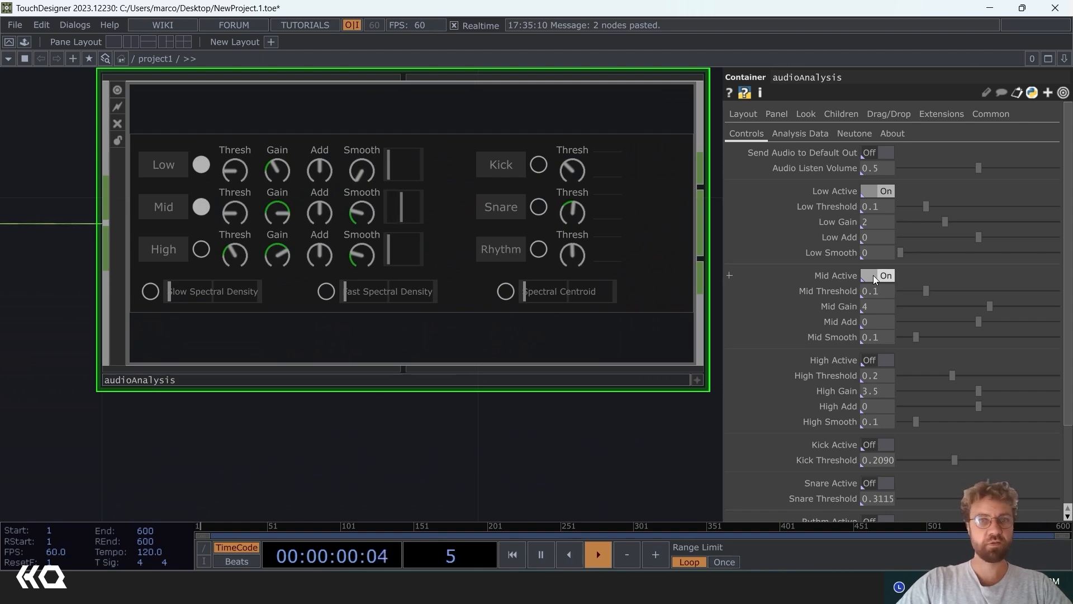
Step: Add a Select CHOP fed by audioAnalysis's first output and duplicate it below with the same input
scroll(550, 243, "down", 5)
left_click_drag(552, 351, 407, 379)
scroll(483, 320, "up", 3)
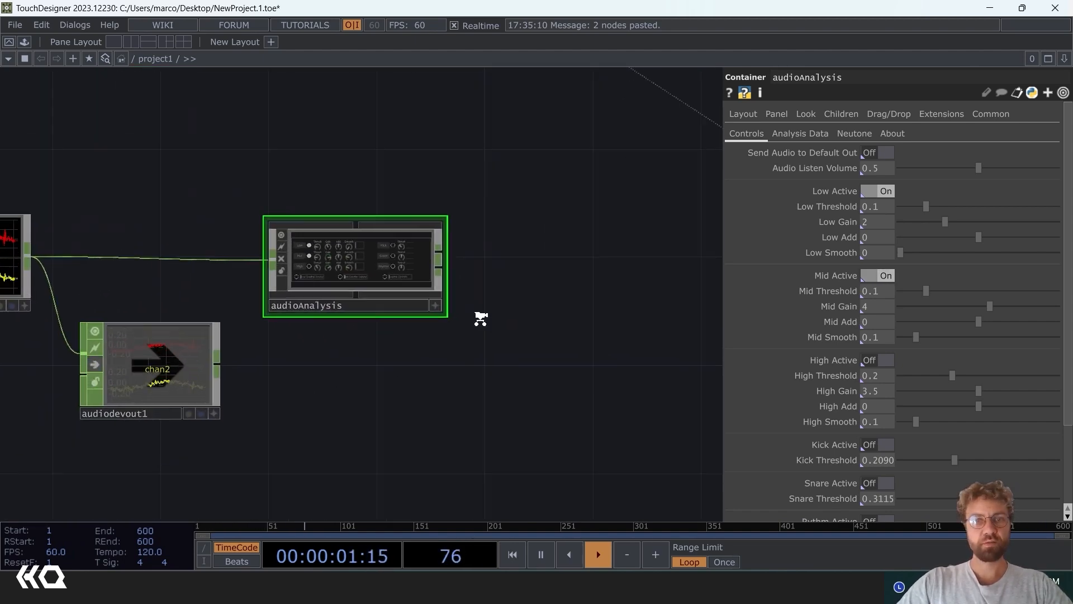
right_click(412, 201)
type("sele")
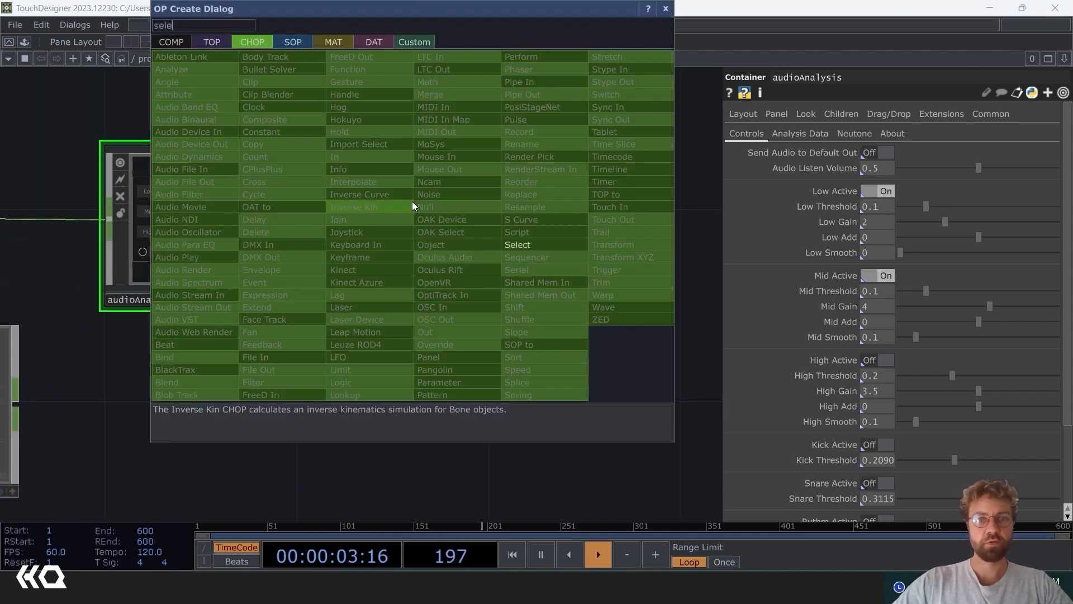
left_click(518, 244)
left_click(614, 185)
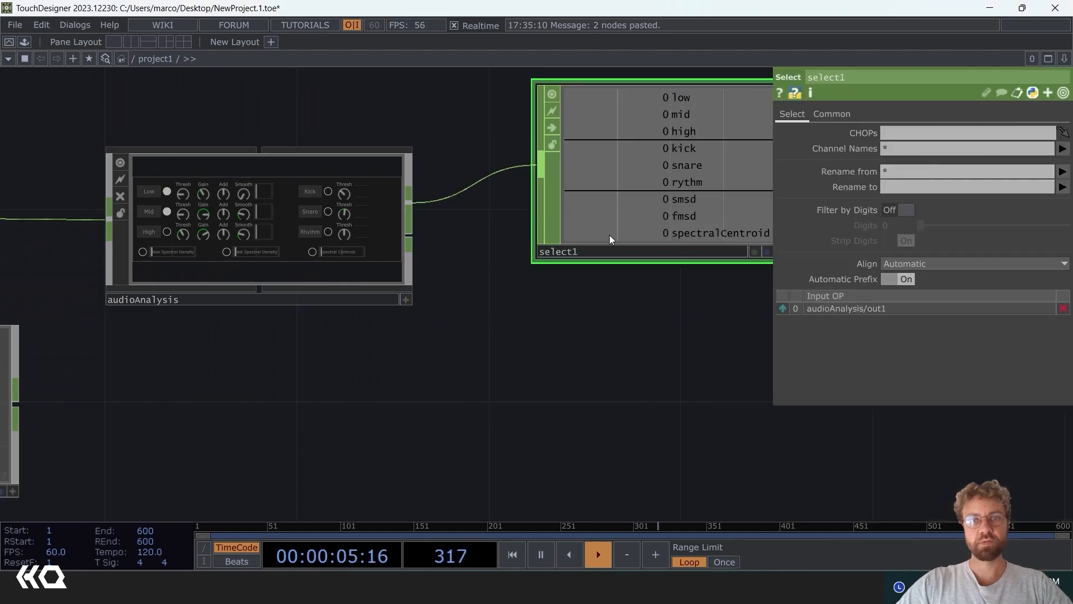
left_click_drag(441, 390, 348, 407)
key("ctrl+c")
key("ctrl+v")
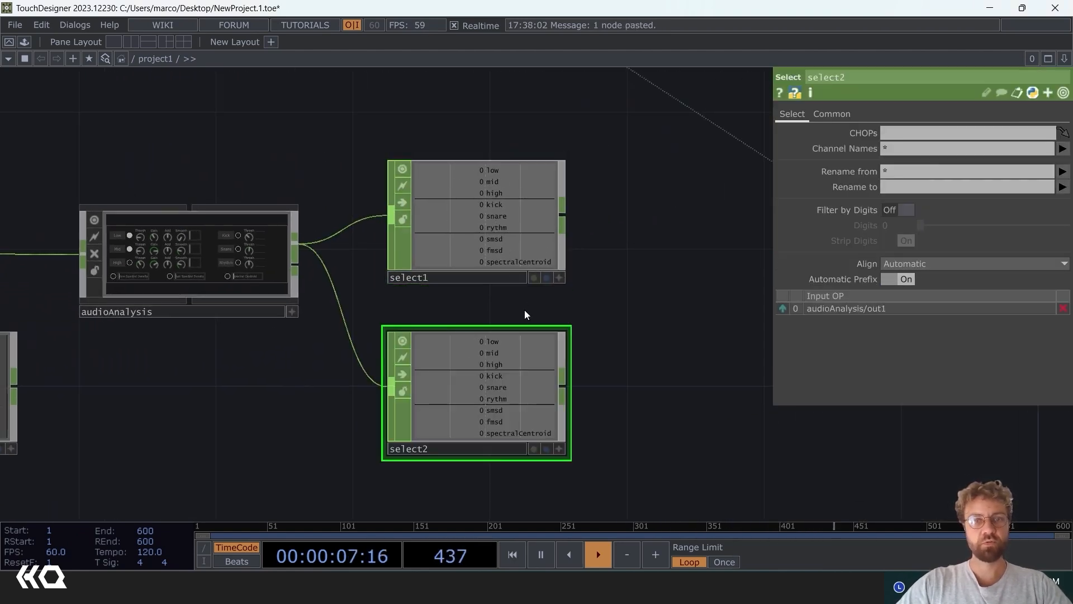
Step: Set the Channel Names of select1 to low and those of select2 to mid
left_click(545, 201)
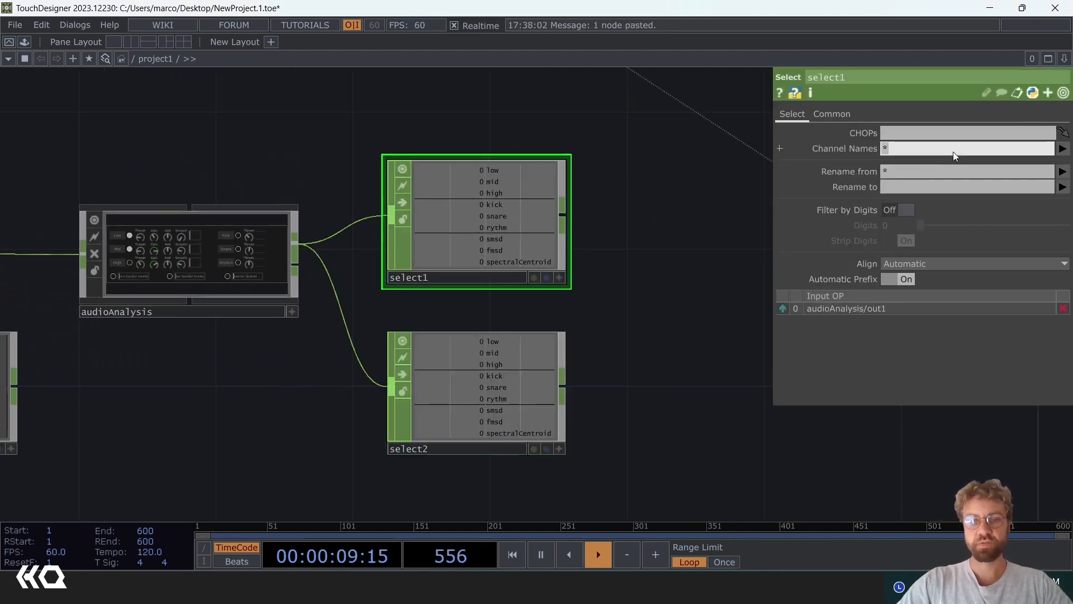
type("low")
left_click(481, 373)
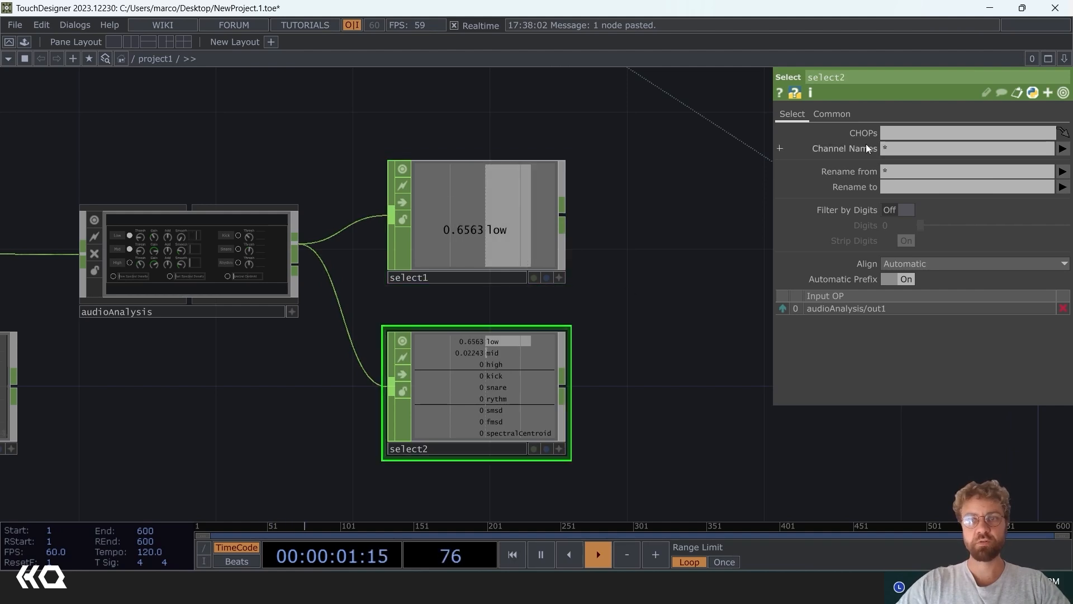
left_click(908, 149)
type("mid")
key("Return")
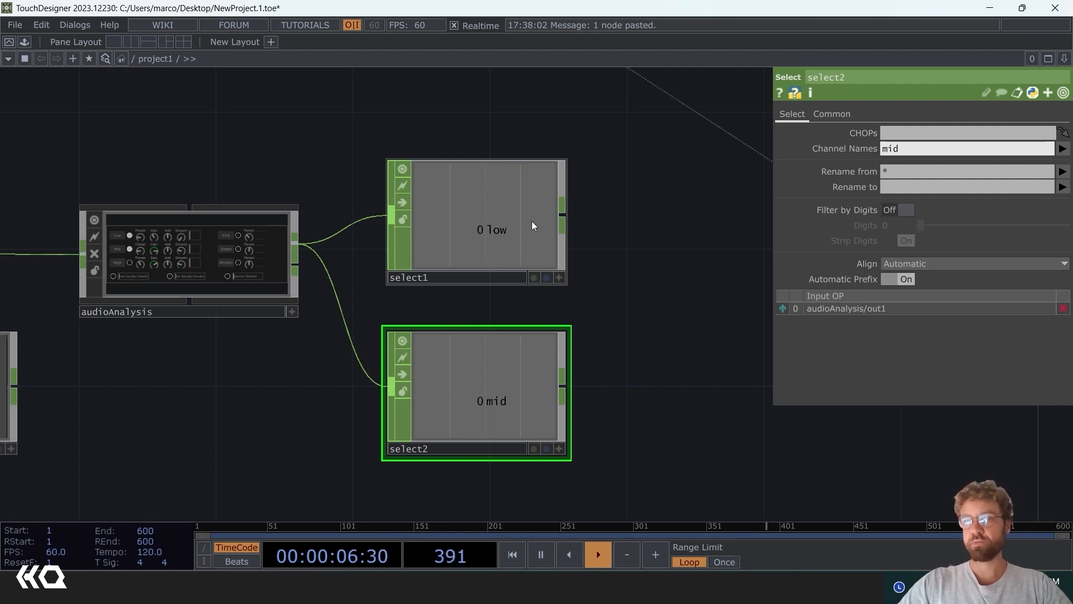
Step: Move the audio nodes so that the two Select CHOPs line up below pattern3
left_click_drag(648, 224, 357, 256)
scroll(356, 257, "down", 3)
left_click_drag(435, 267, 321, 229)
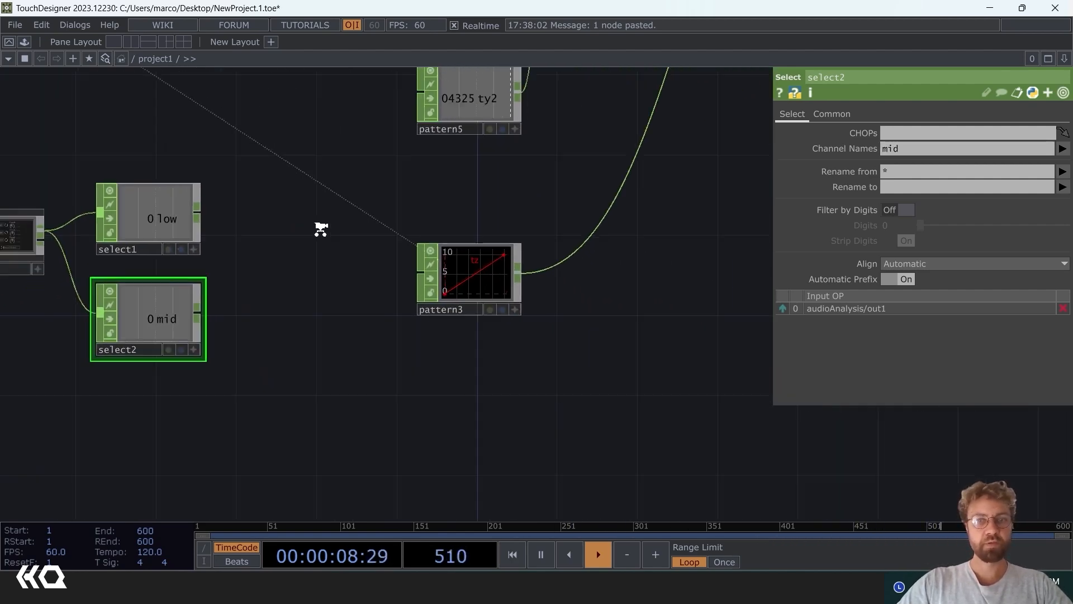
scroll(321, 229, "down", 5)
left_click_drag(267, 258, 364, 317)
scroll(408, 290, "up", 5)
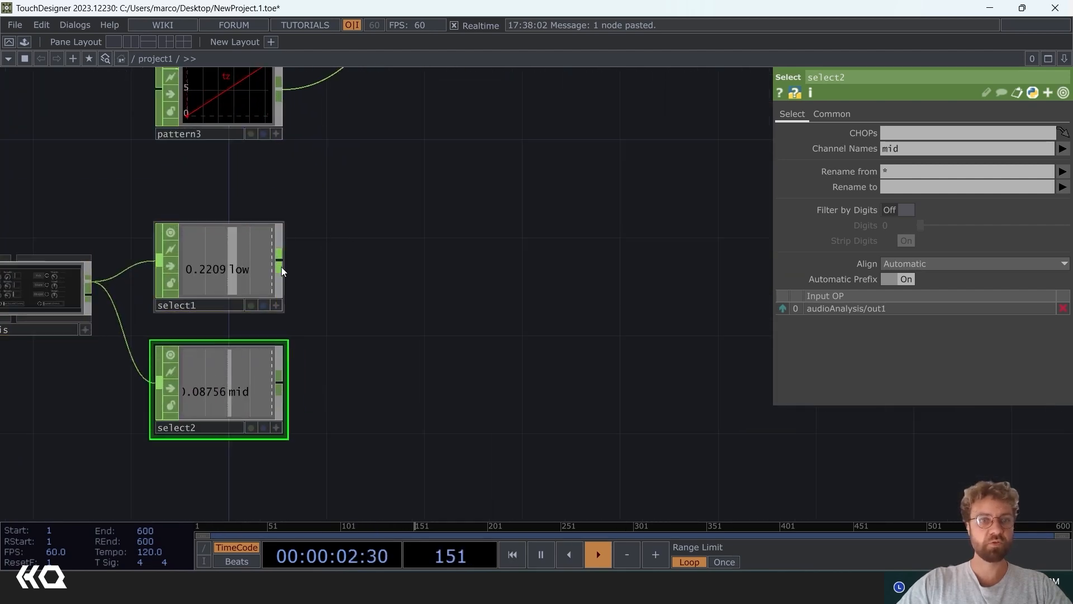
Step: Add a Filter CHOP after select1 and set its Filter Width to 0.2 seconds
right_click(281, 267)
type("fi")
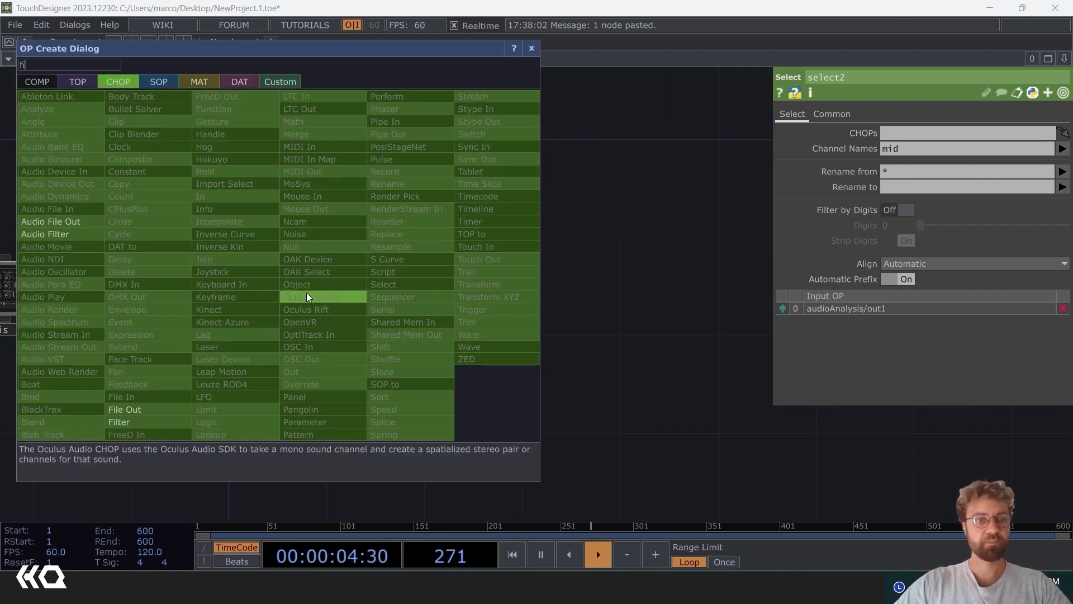
left_click(139, 420)
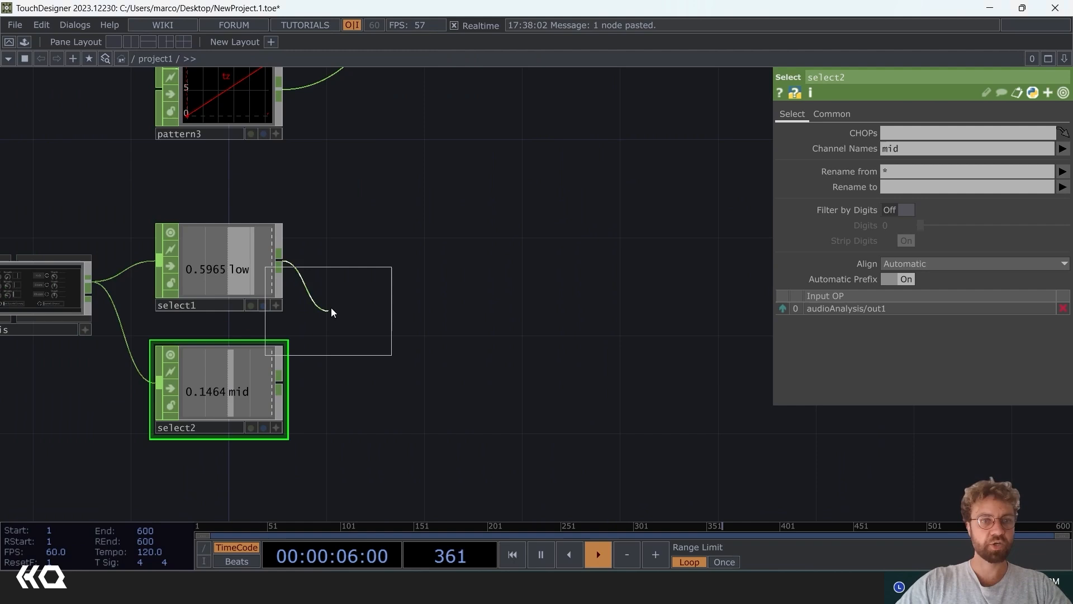
left_click(425, 260)
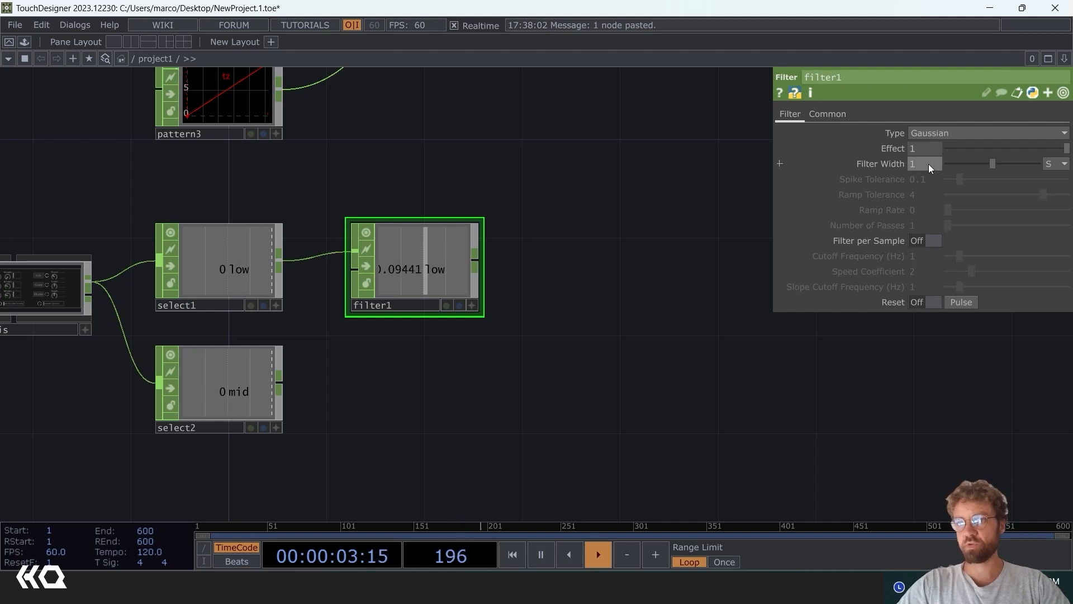
mouse_move(928, 164)
middle_mouse_down()
mouse_move(918, 163)
mouse_move(928, 150)
middle_mouse_up()
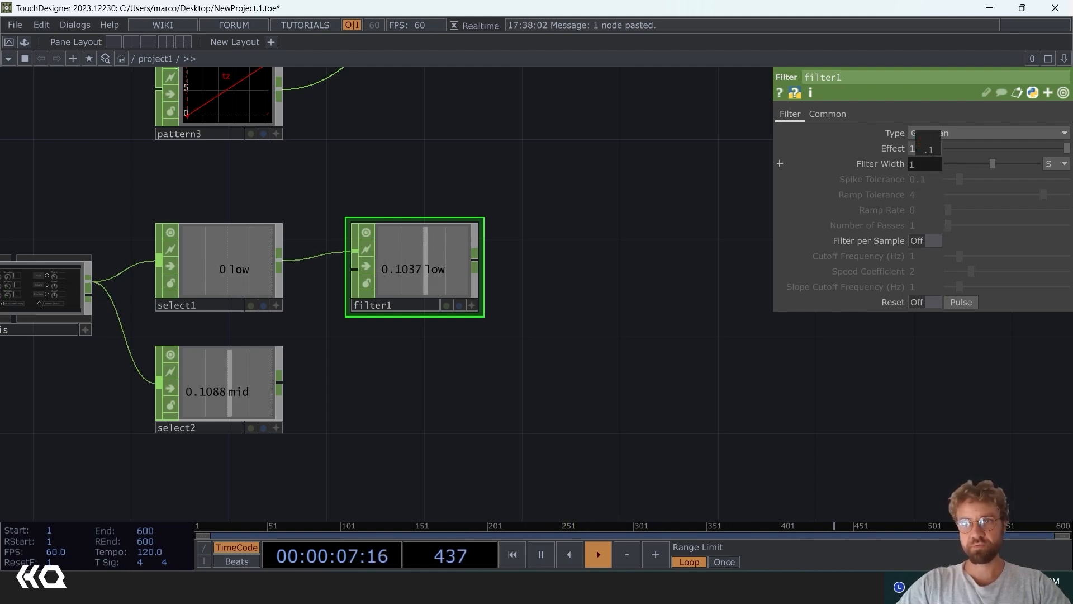
scroll(431, 259, "up", 4)
scroll(484, 258, "down", 3)
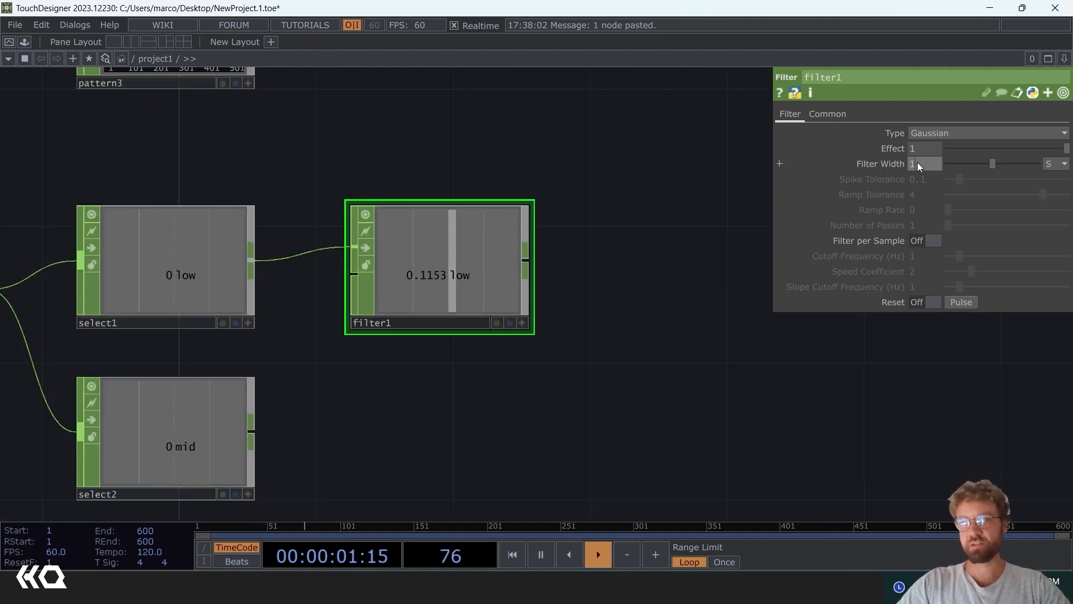
mouse_move(917, 162)
middle_mouse_down()
mouse_move(919, 150)
mouse_move(903, 150)
middle_mouse_up()
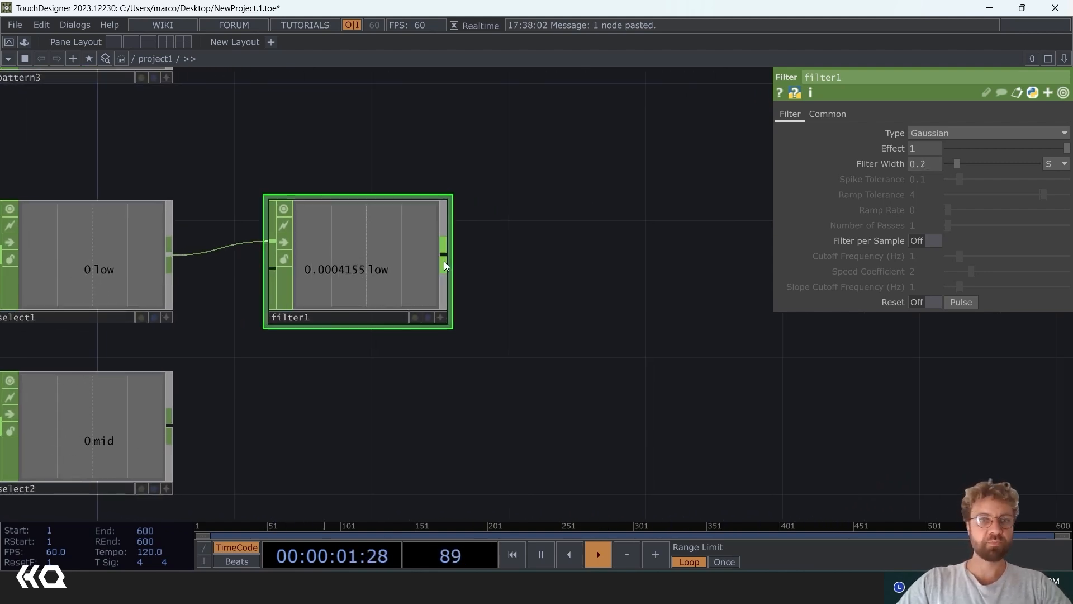
Step: Add a Math CHOP fed by filter1
right_click(443, 260)
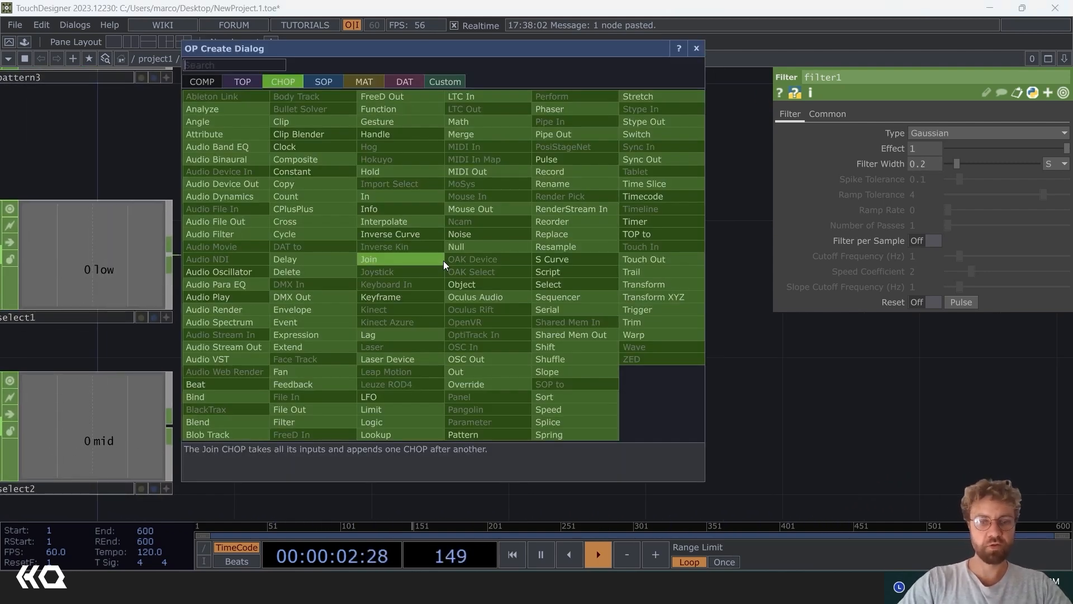
left_click(484, 121)
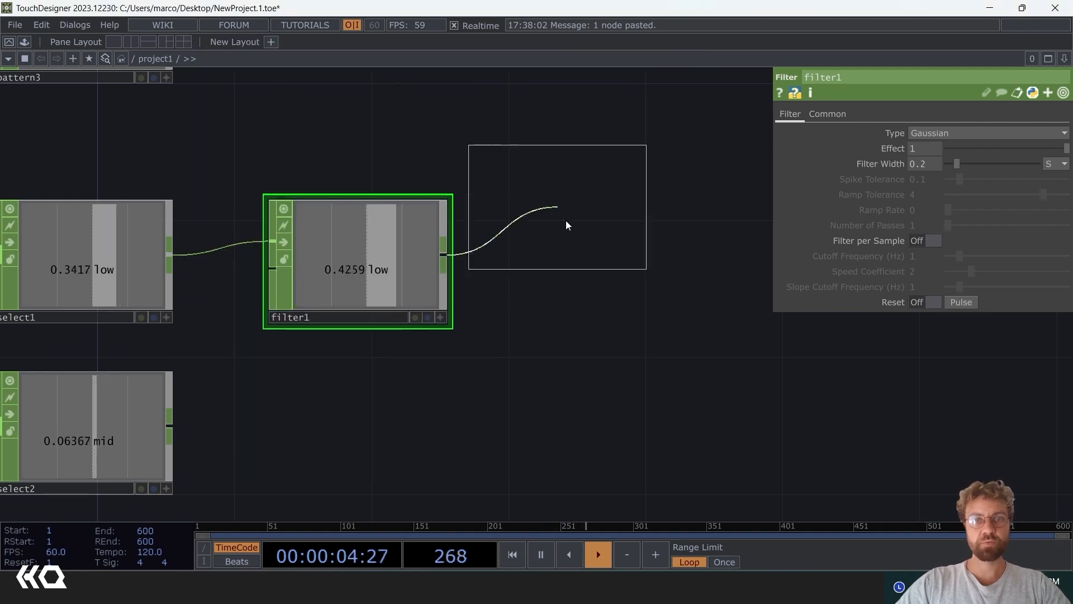
left_click(587, 261)
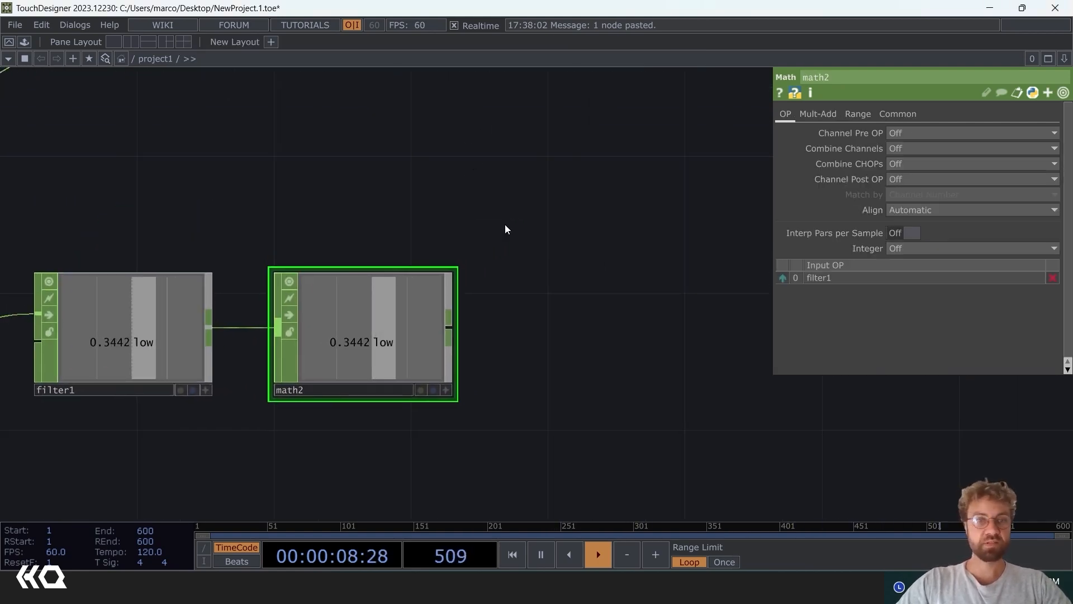
Step: Add a Trail CHOP fed by math2 and switch its Window Length unit to Samples
right_click(450, 328)
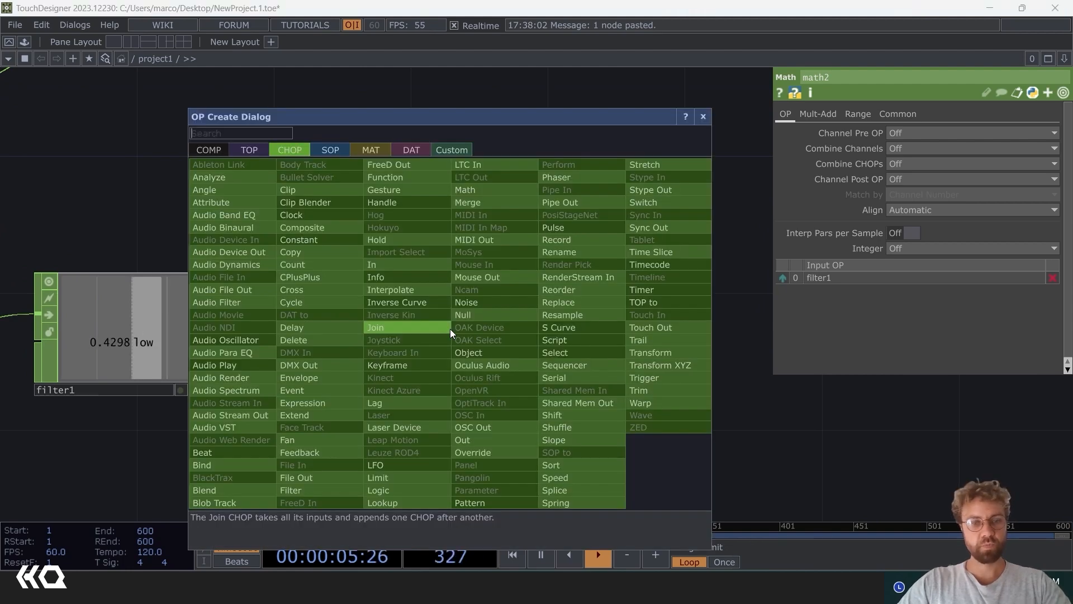
type("tra")
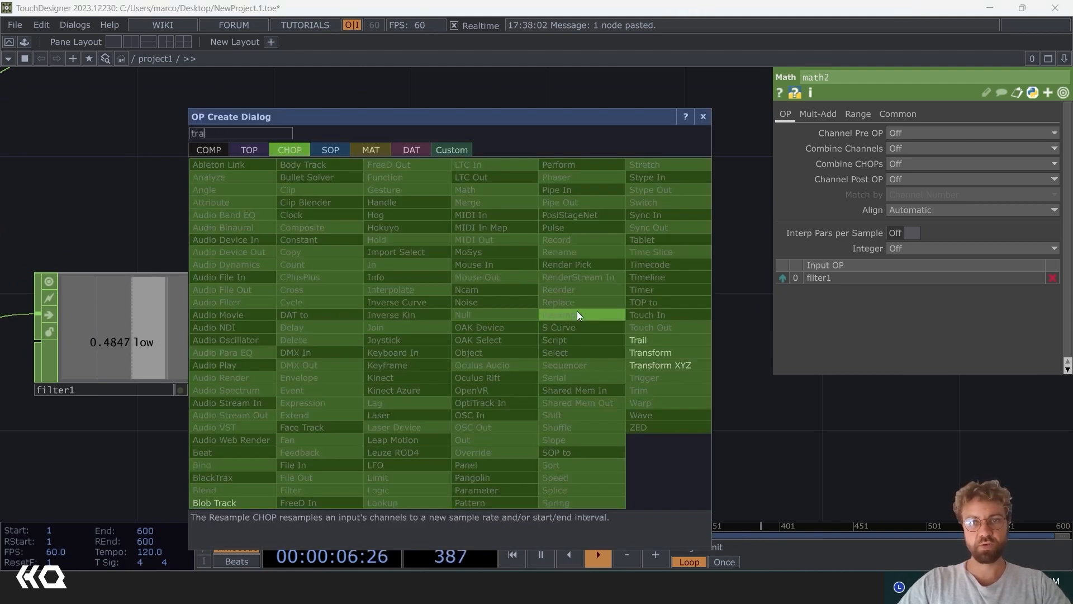
left_click(653, 344)
left_click(634, 334)
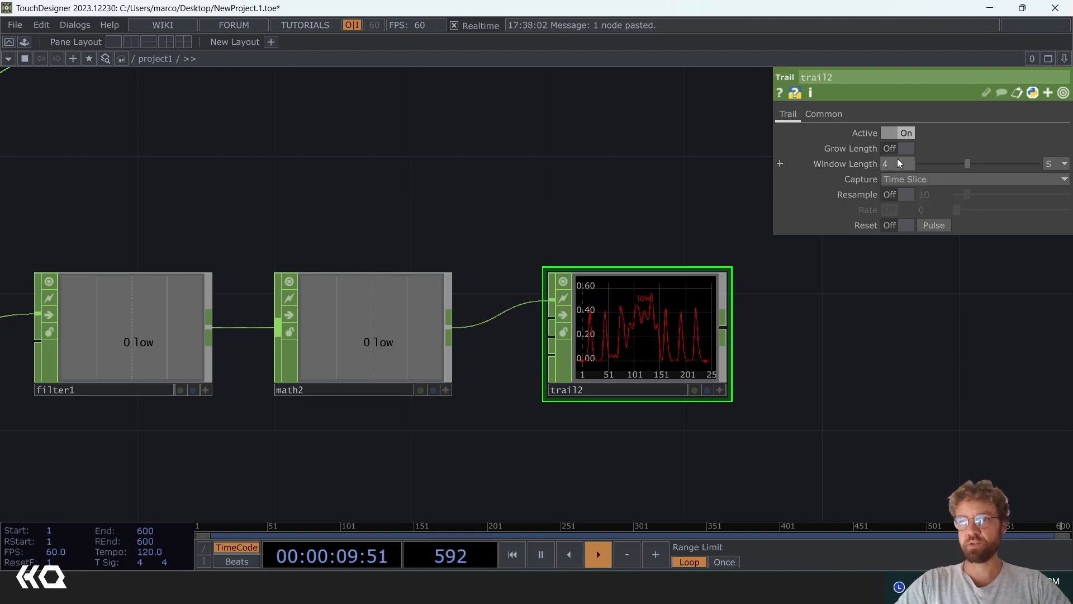
left_click(1063, 163)
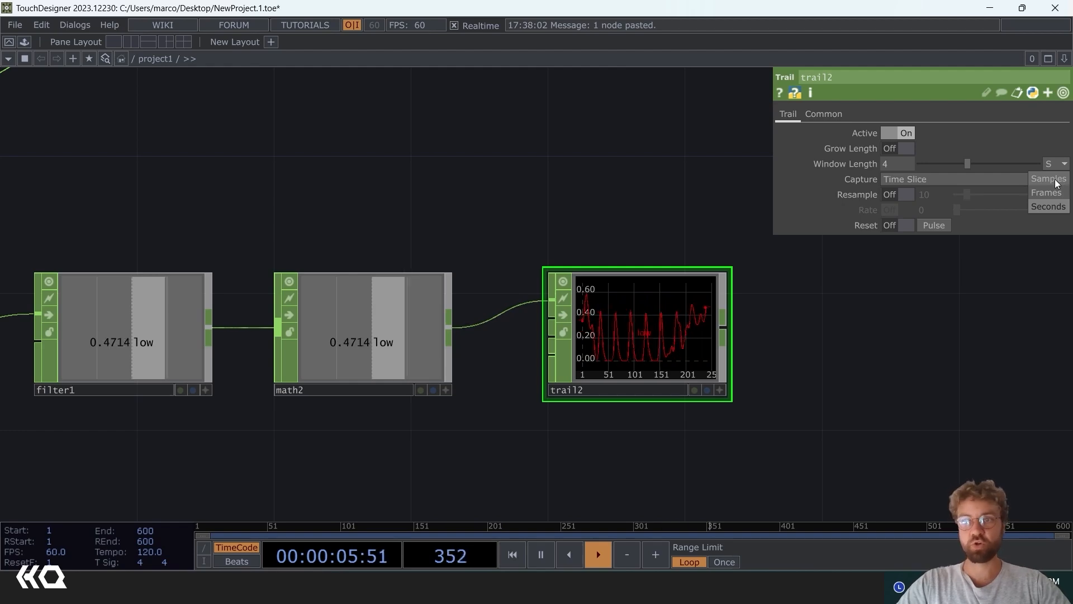
left_click(1057, 184)
Step: Link trail2's Window Length to constant1's numInstances channel with a CHOP Reference
scroll(511, 210, "down", 2)
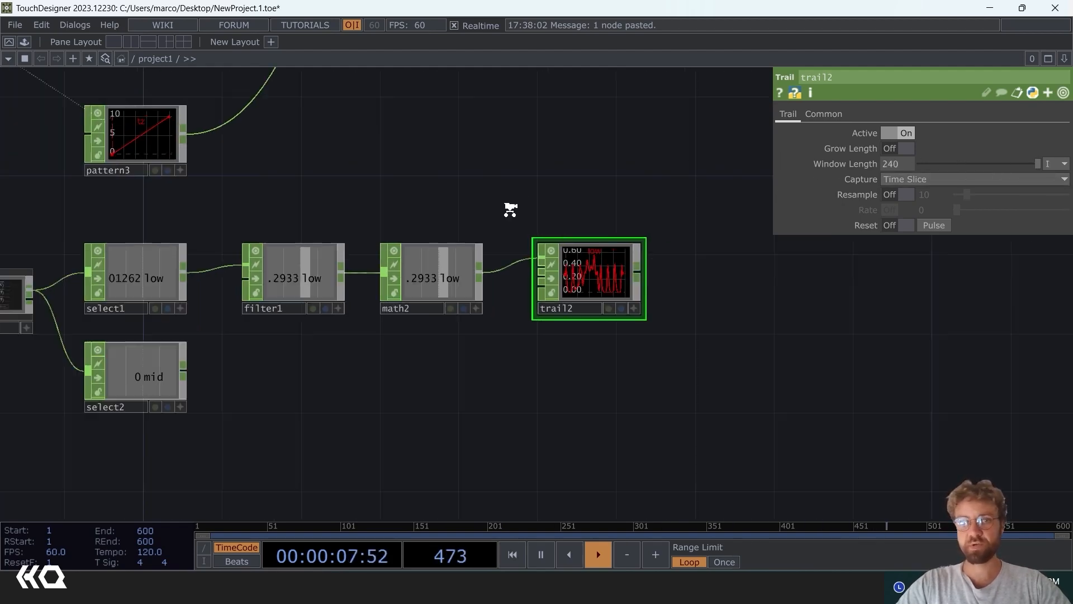
scroll(511, 210, "down", 3)
left_click_drag(562, 297, 915, 545)
left_click_drag(165, 177, 229, 253)
scroll(229, 248, "up", 4)
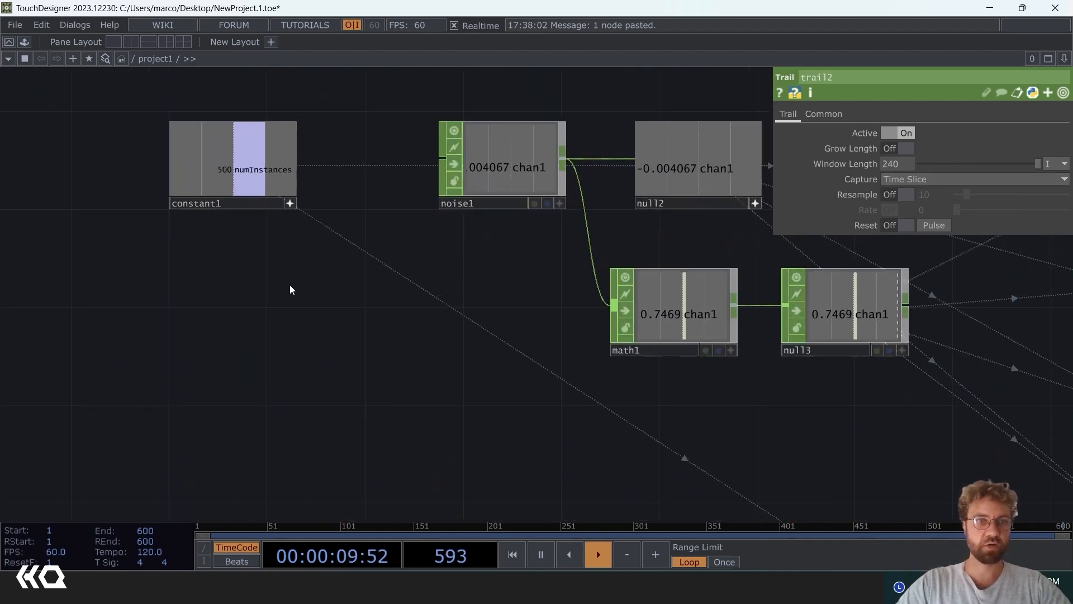
left_click_drag(251, 169, 579, 154)
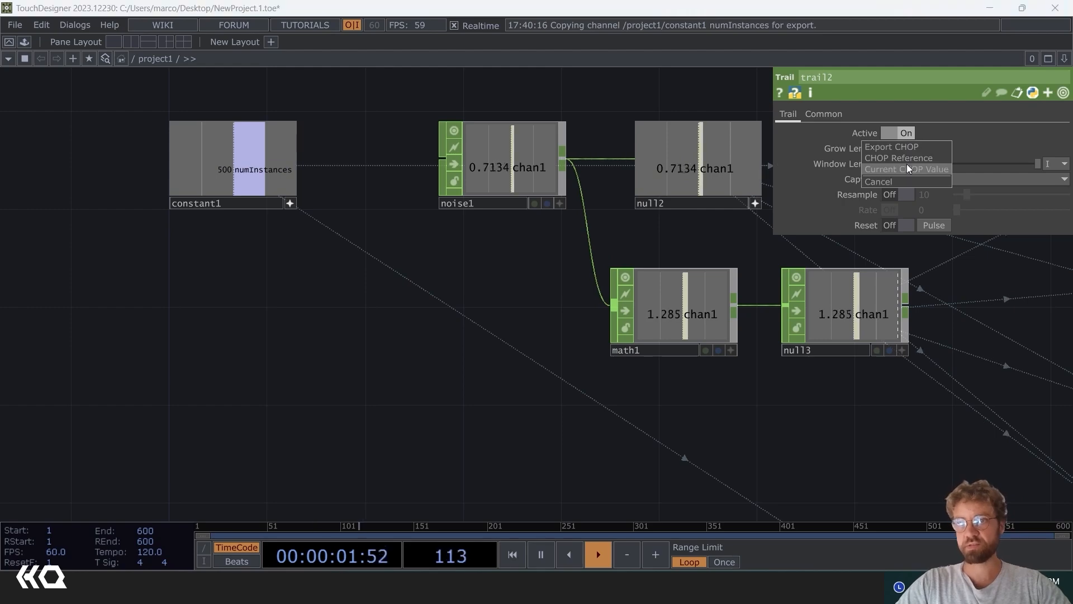
left_click(907, 160)
Step: Add a Rename CHOP after trail2 and rename its channel to scale1
scroll(472, 371, "down", 3)
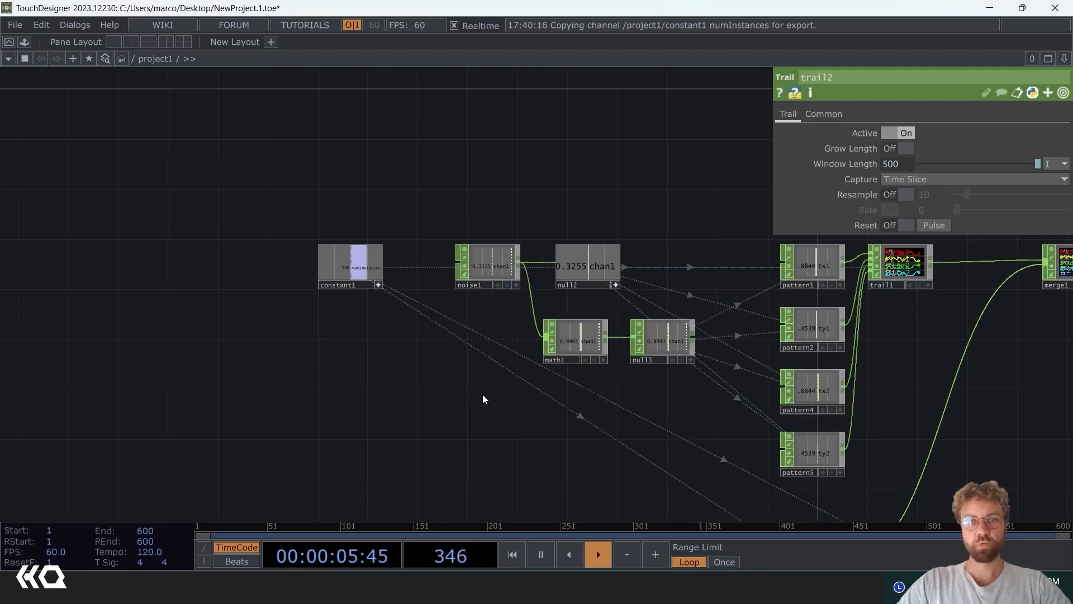
left_click_drag(483, 399, 144, 140)
left_click_drag(725, 302, 400, 204)
scroll(582, 287, "up", 4)
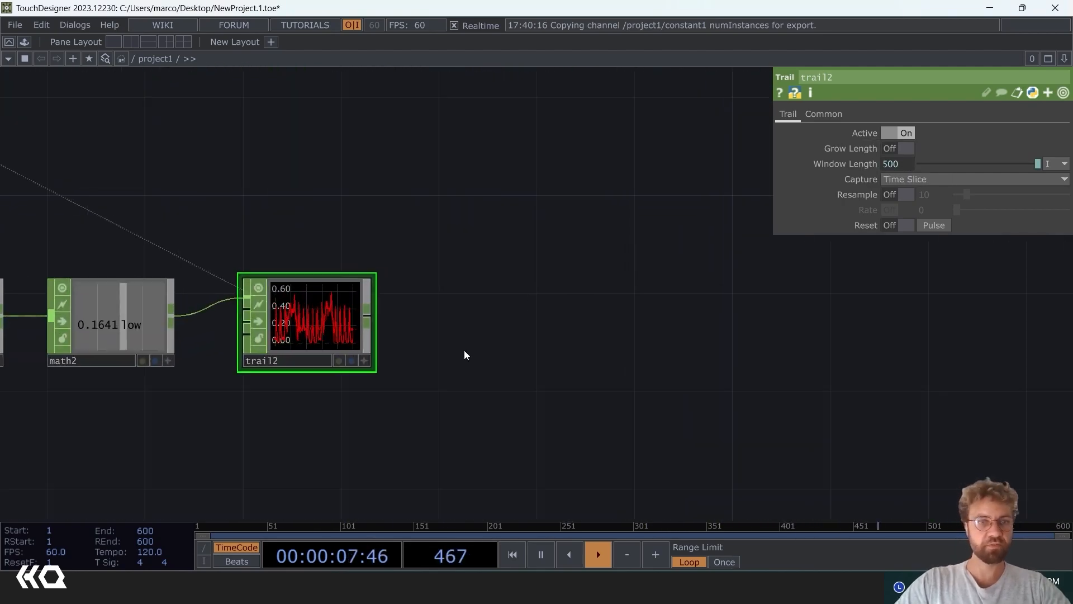
left_click(371, 317)
type("ren")
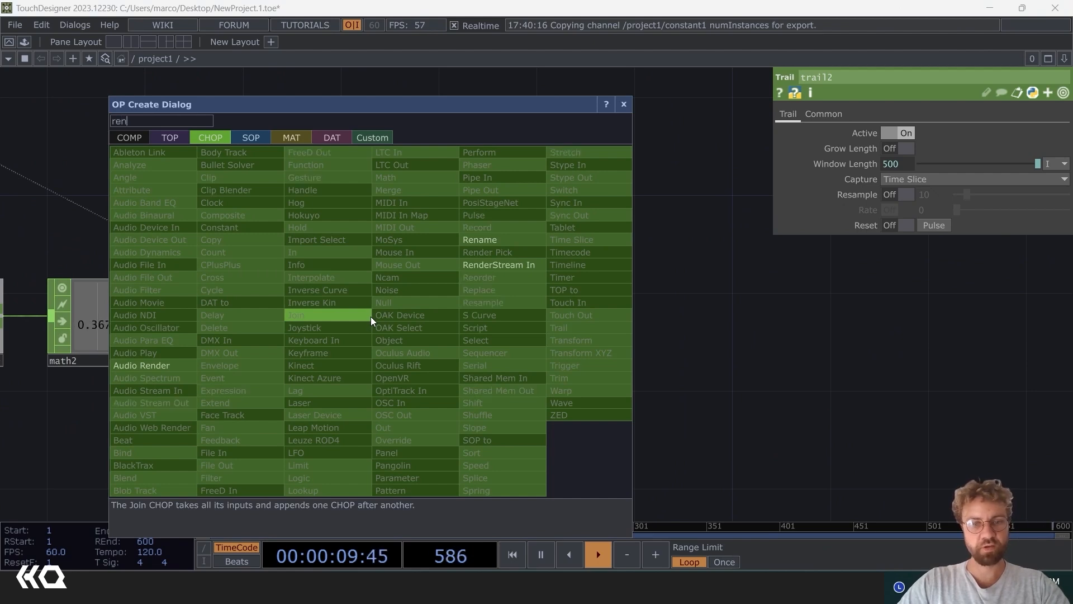
left_click(524, 238)
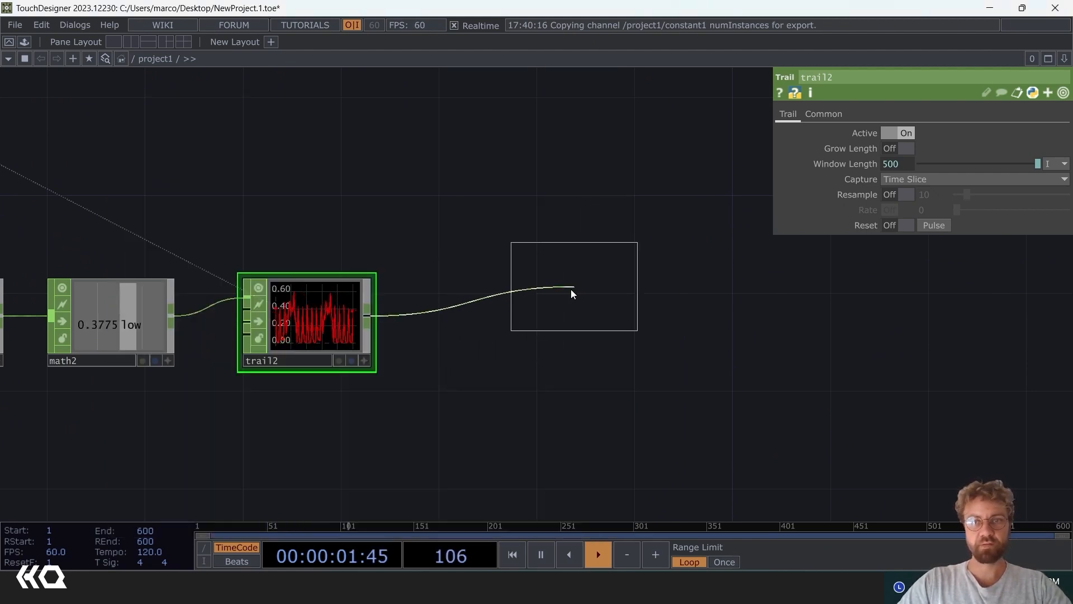
left_click(510, 316)
left_click(911, 148)
type("scal")
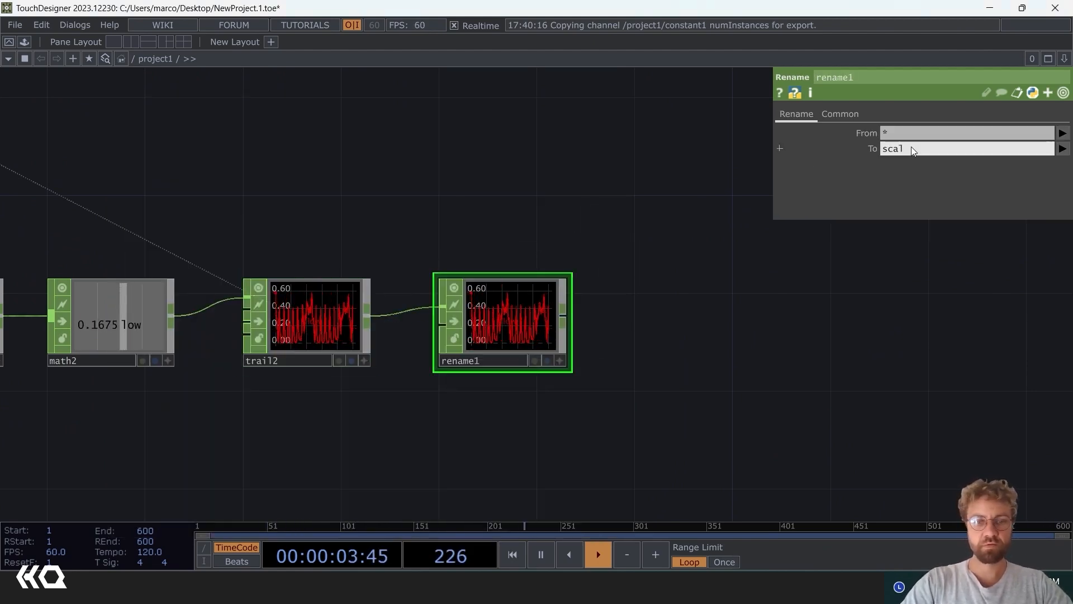
type("e1")
key("Return")
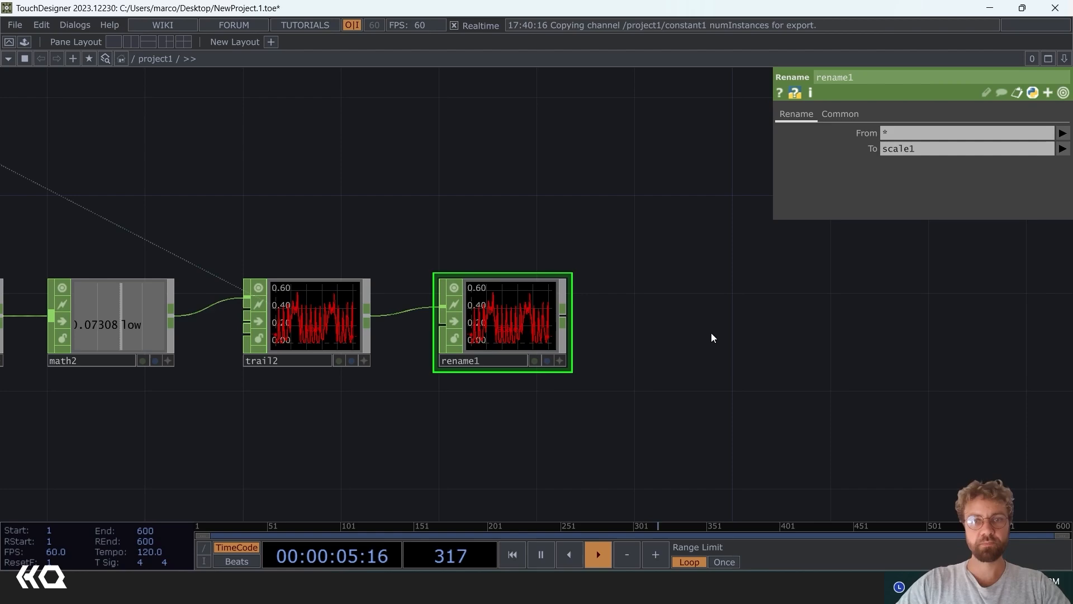
Step: Add a Null CHOP fed by rename1 at the end of the low-frequency chain
left_click(562, 306)
left_click(581, 293)
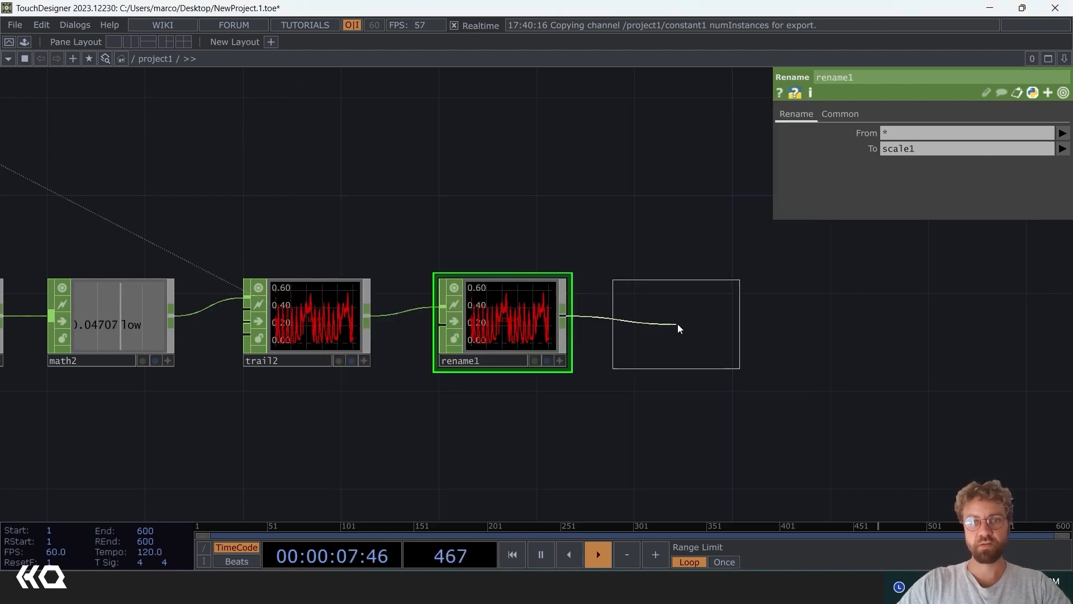
left_click(677, 323)
scroll(660, 358, "down", 3)
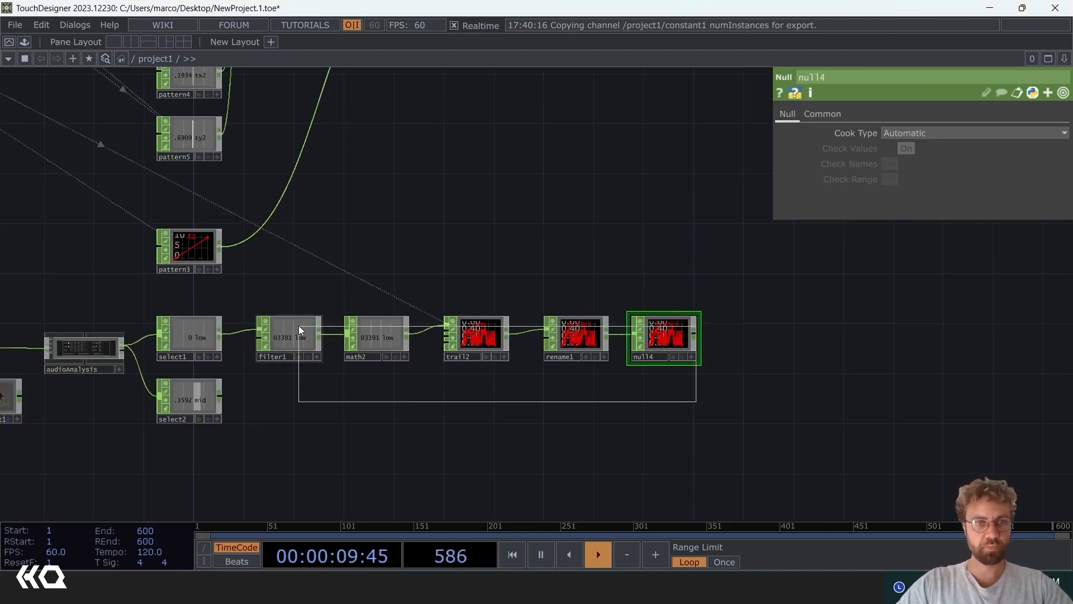
Step: Duplicate the filter, math, trail, rename and null chain of the low channel and feed the copy from select2
left_click_drag(298, 326, 292, 331)
key("ctrl+c")
key("ctrl+v")
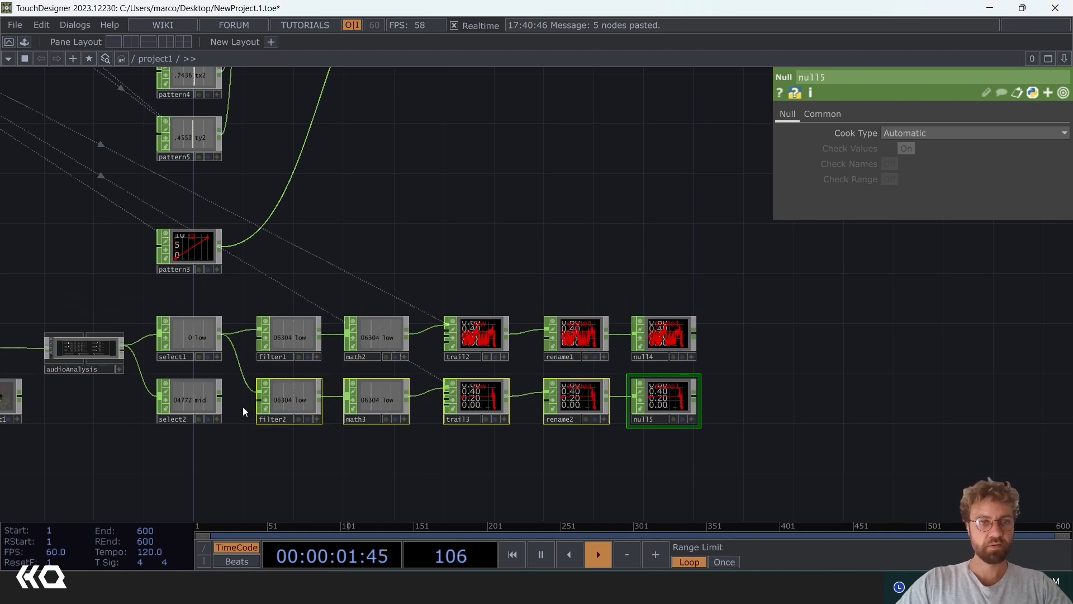
scroll(242, 407, "up", 5)
left_click(199, 386)
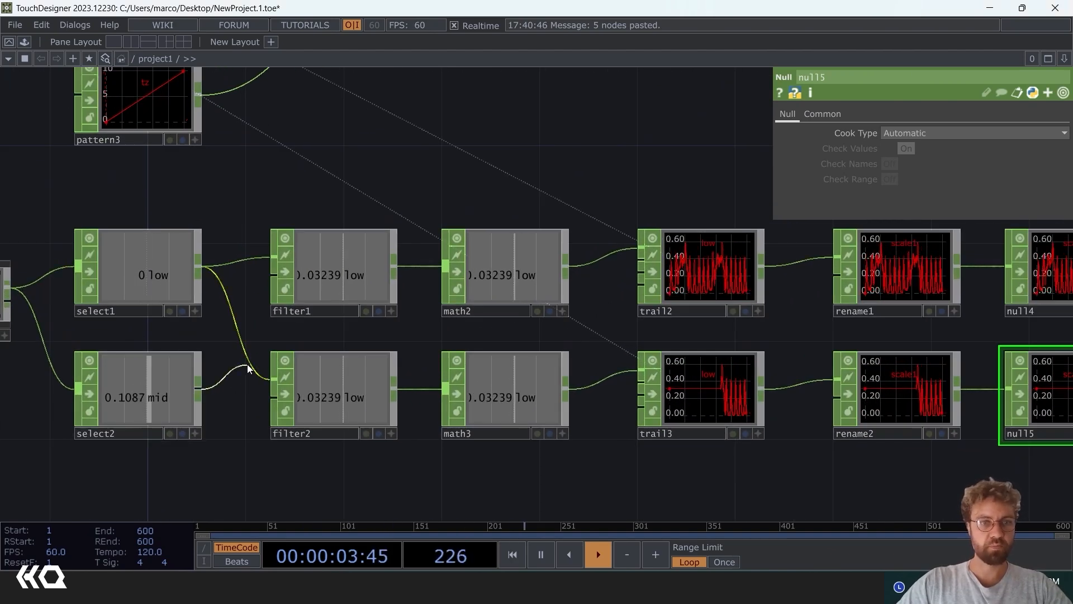
left_click(274, 373)
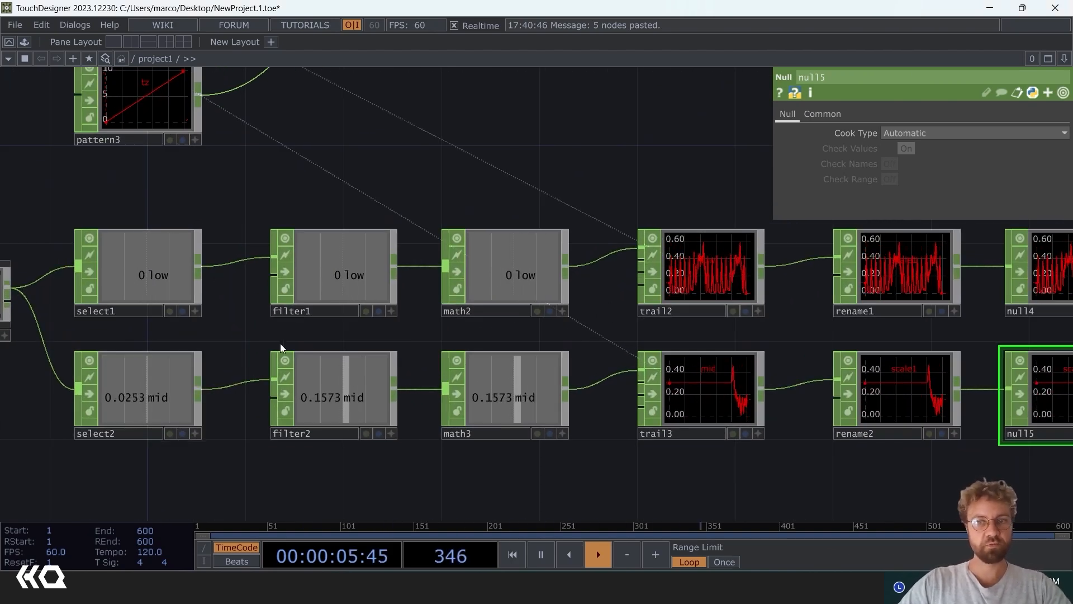
Step: Set the output channel name of rename2 to scale2
left_click_drag(904, 478, 726, 470)
left_click(735, 414)
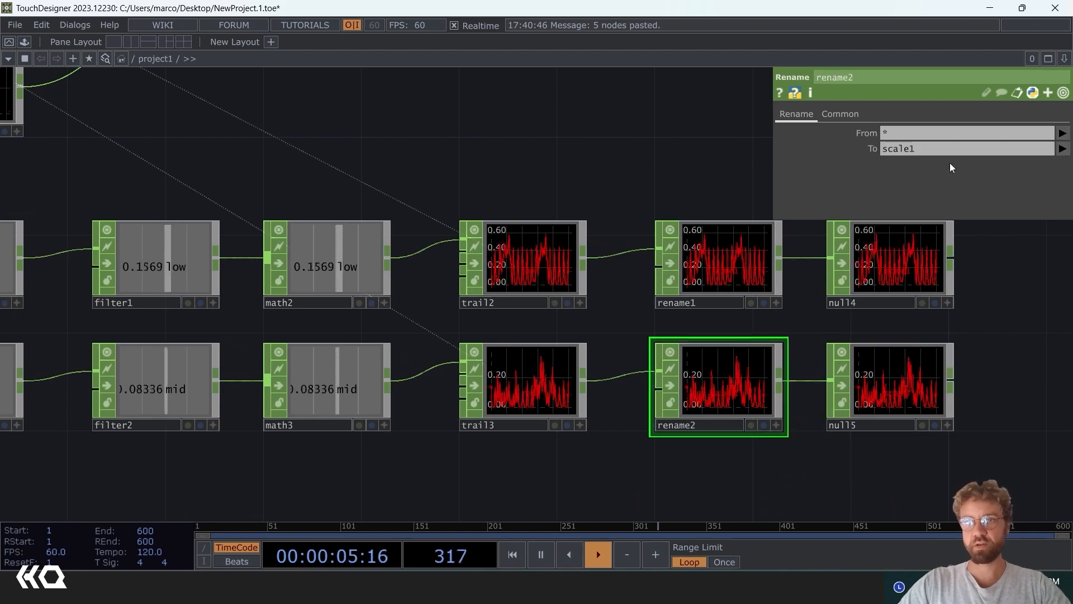
left_click(948, 149)
key("BackSpace")
type("2")
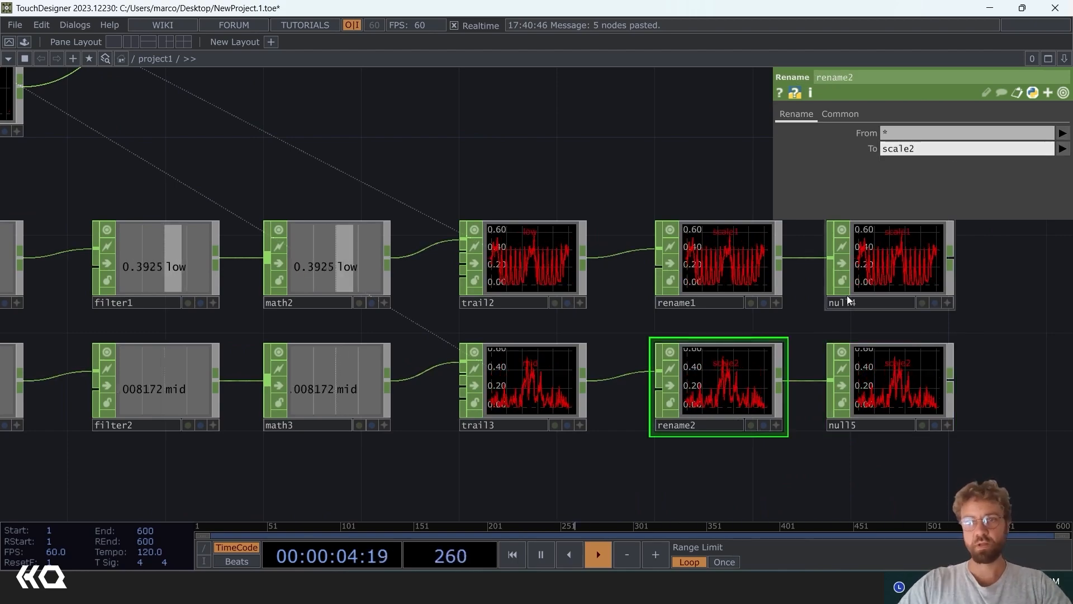
Step: Move both audio analysis chains sideways so that their final nulls sit beneath pattern3
scroll(847, 295, "down", 5)
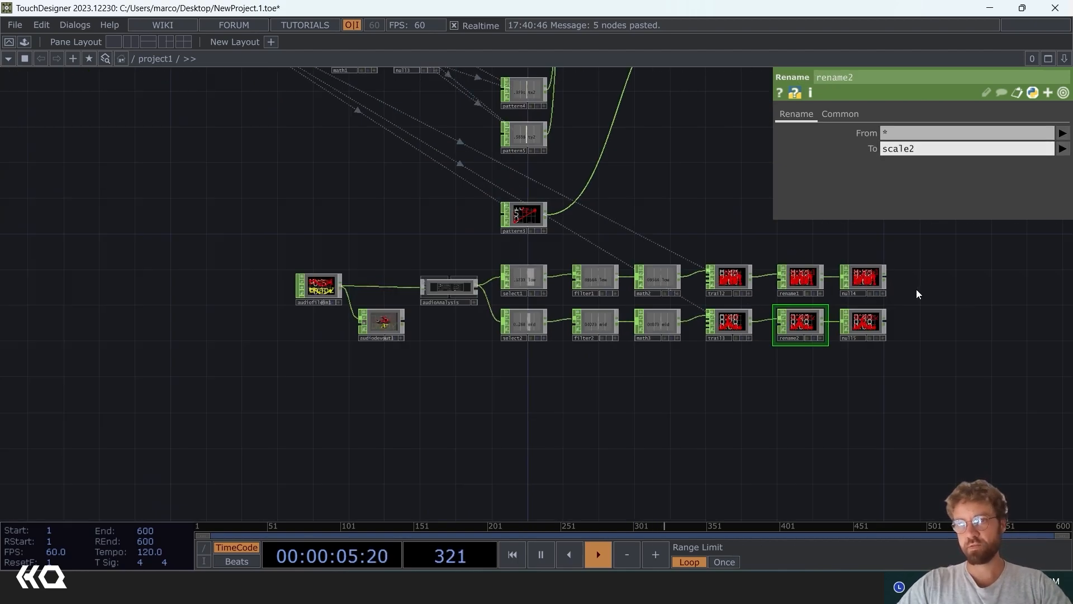
left_click_drag(869, 325, 732, 370)
left_click_drag(805, 329, 689, 412)
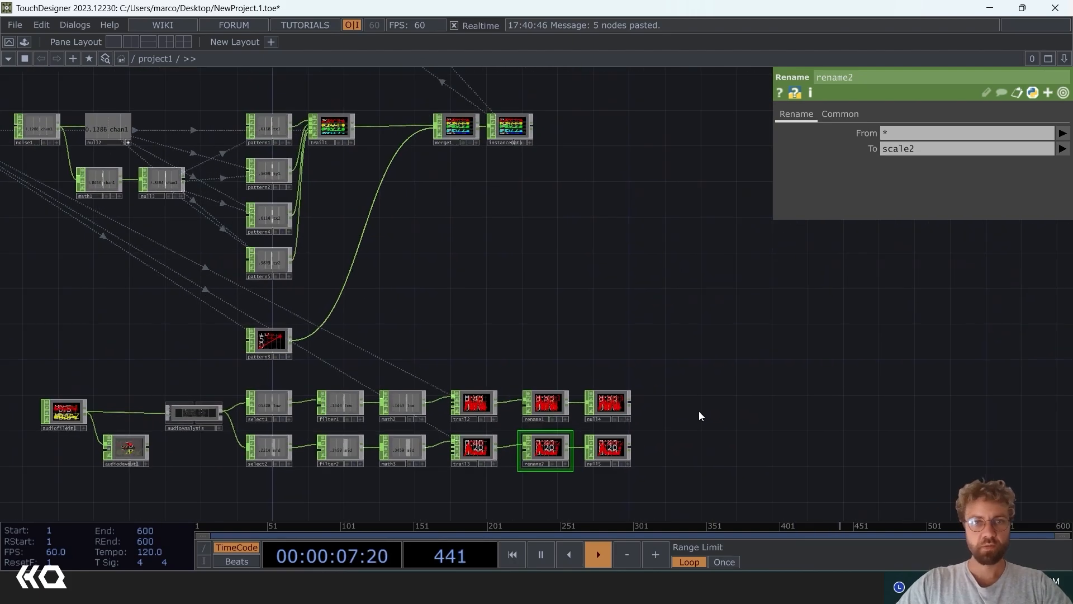
left_click_drag(661, 509, 690, 417)
right_click_drag(66, 289, 66, 289)
left_click_drag(649, 368, 320, 368)
Step: Move merge1 down in the network so that it sits level with pattern3, near the audio chains
left_click_drag(499, 303, 601, 530)
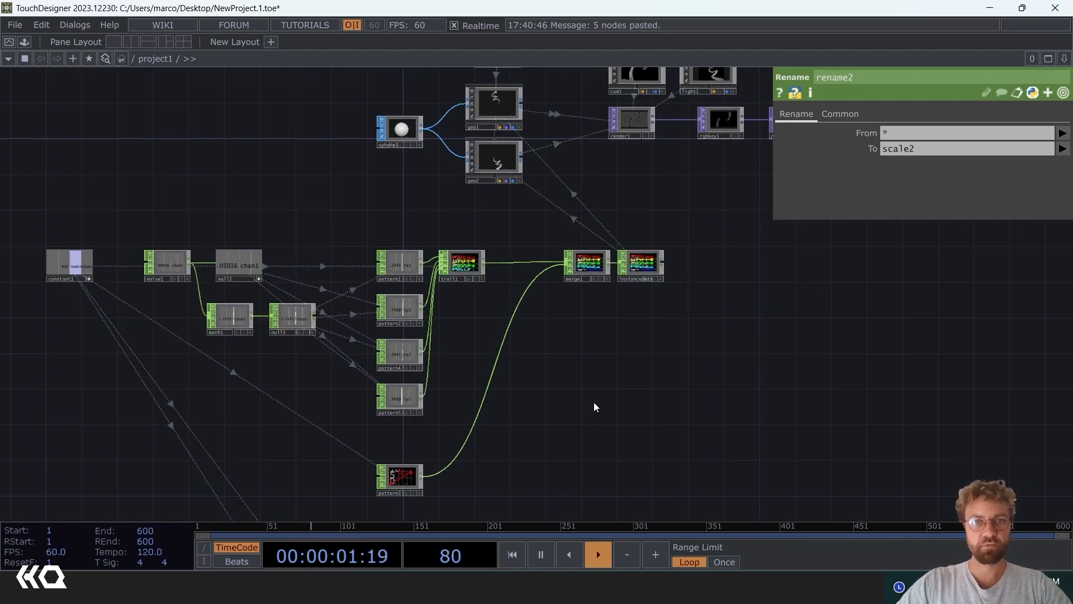
left_click_drag(611, 359, 548, 156)
scroll(574, 200, "up", 3)
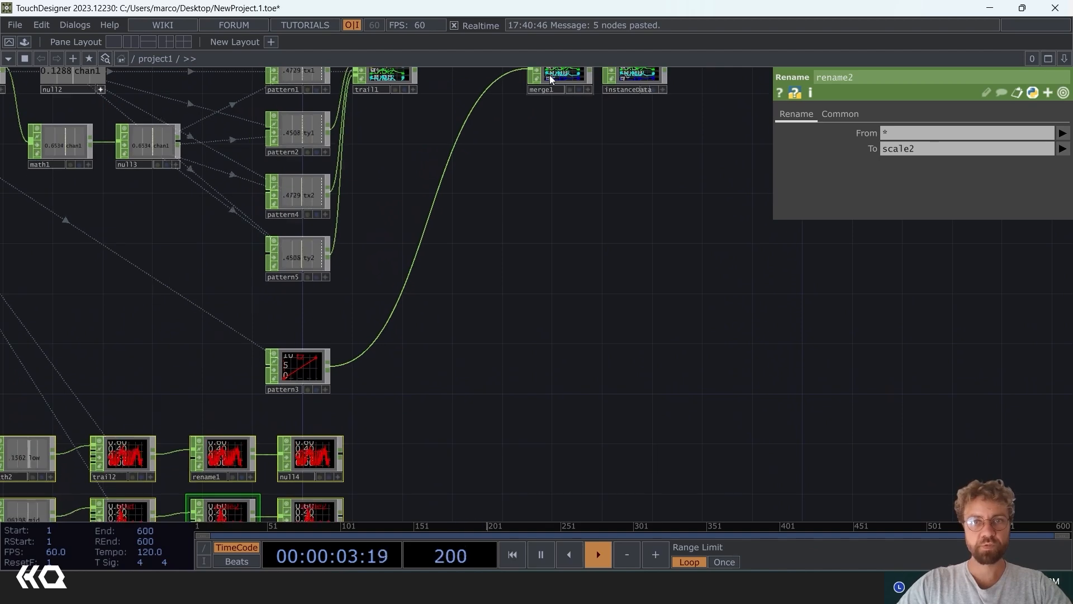
left_click_drag(549, 75, 579, 367)
left_click_drag(493, 375, 538, 260)
Step: Connect null4 and null5 together as additional inputs of merge1
left_click_drag(363, 344, 364, 343)
scroll(414, 347, "up", 2)
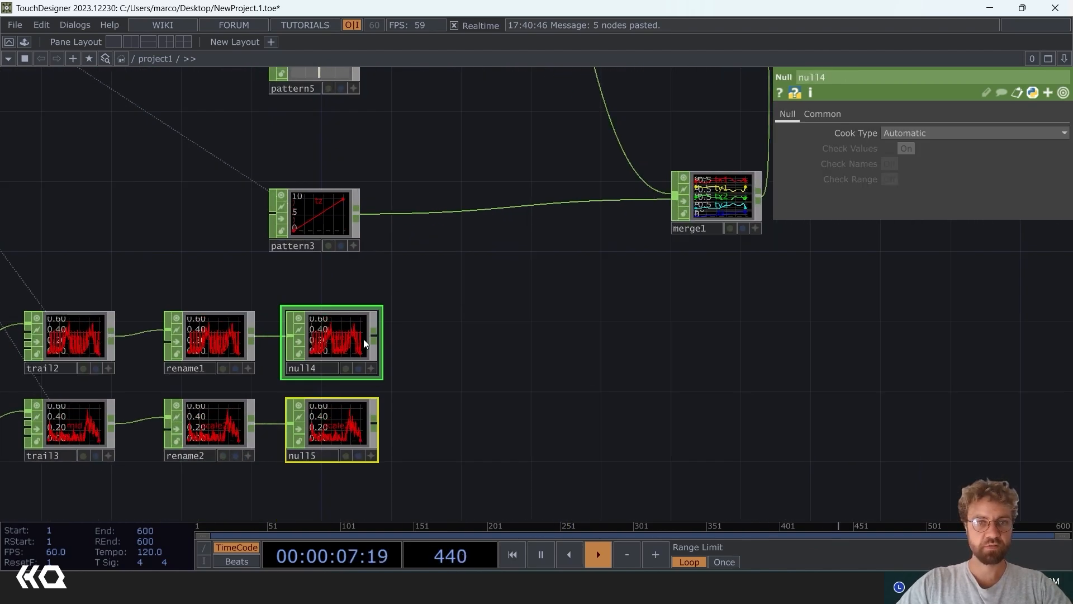
left_click(376, 335)
left_click(674, 198)
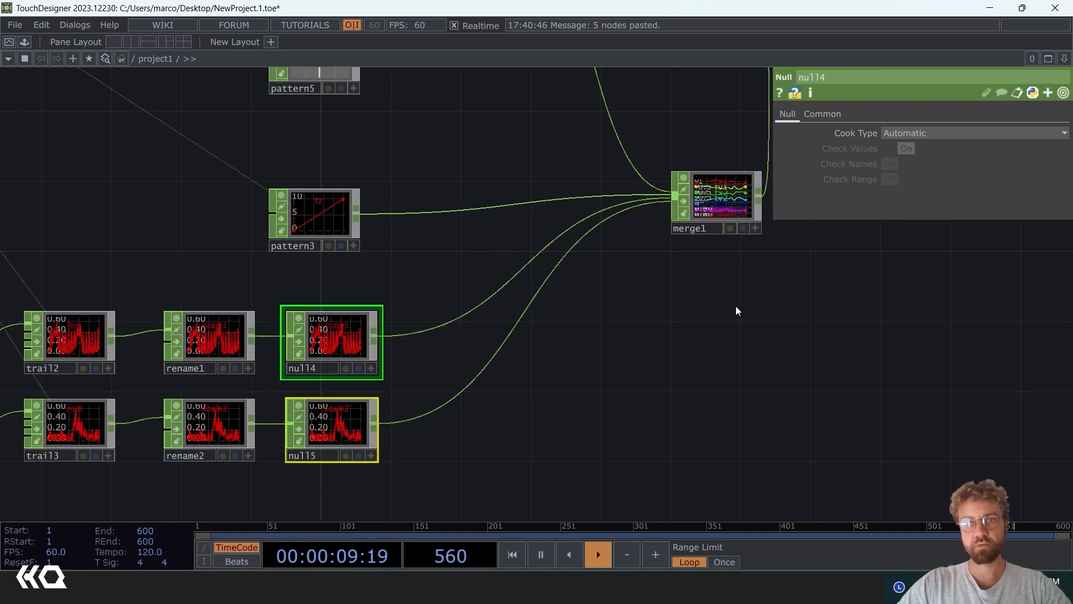
Step: Examine the channels carried by merge1 and the instanceData null
left_click_drag(735, 308, 511, 362)
scroll(512, 238, "up", 5)
left_click_drag(712, 316, 716, 256)
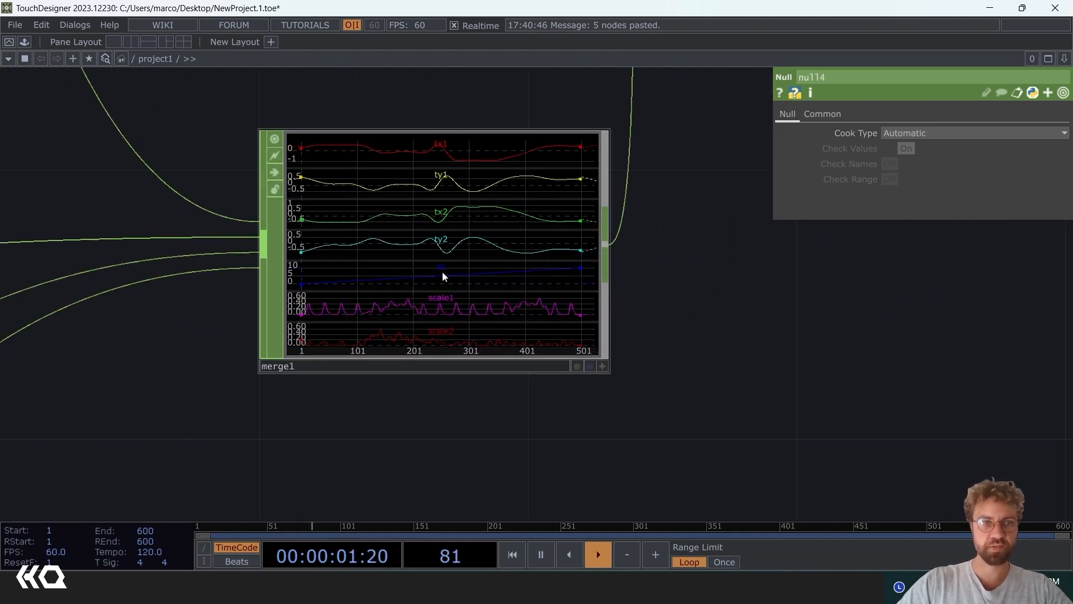
middle_click_drag(479, 232, 626, 247)
left_click_drag(531, 115, 481, 322)
middle_click_drag(479, 108, 485, 176)
scroll(481, 223, "up", 5)
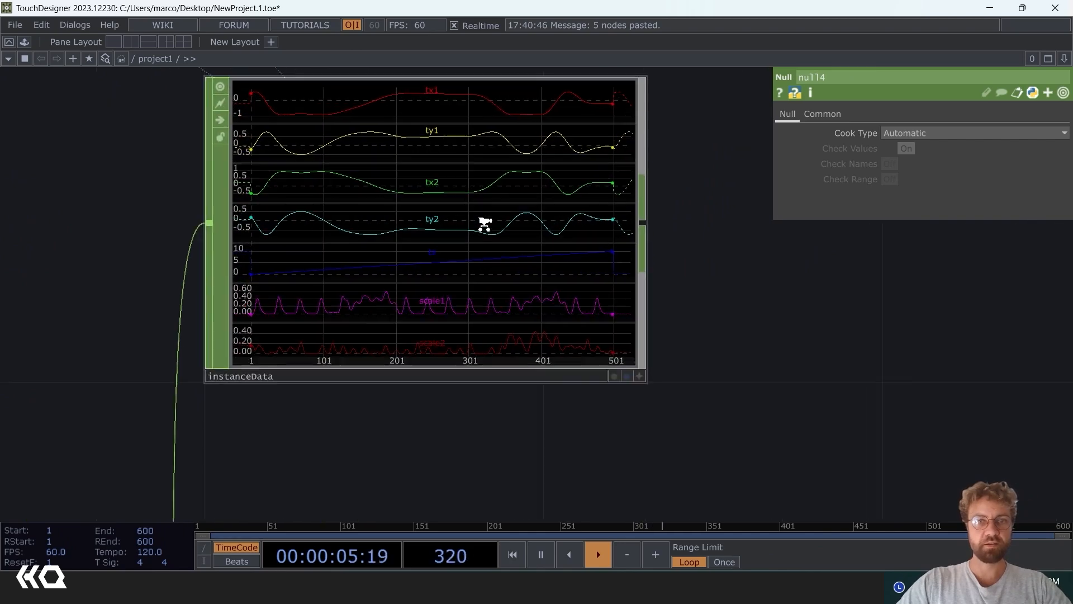
scroll(484, 227, "down", 3)
scroll(484, 224, "down", 5)
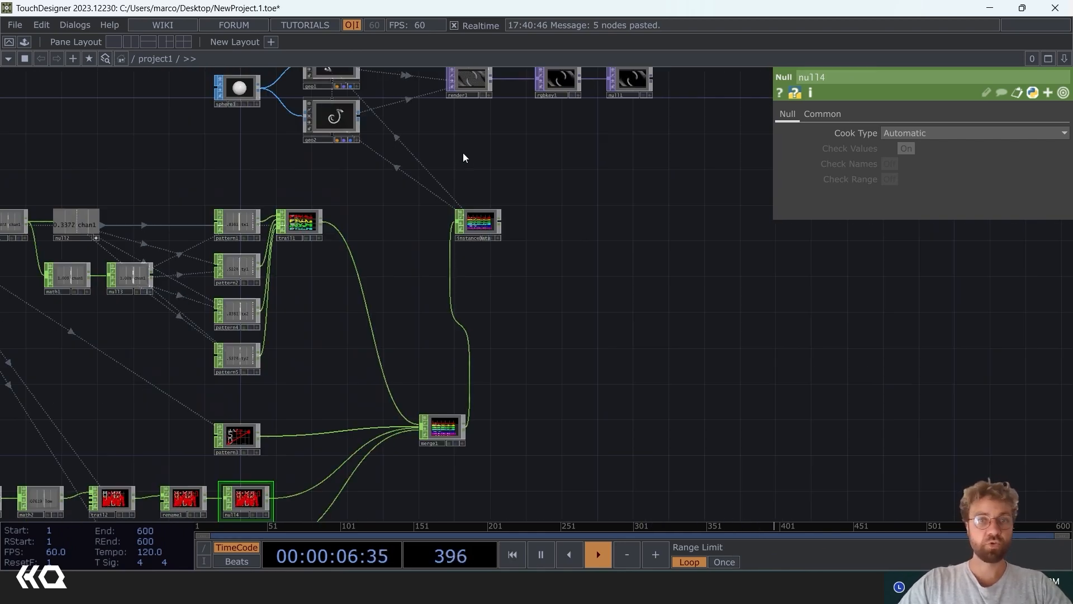
Step: Set the instance Scale X and Scale Y of geo1 to the scale1 channel
left_click_drag(463, 153, 477, 256)
scroll(415, 237, "up", 5)
left_click(407, 234)
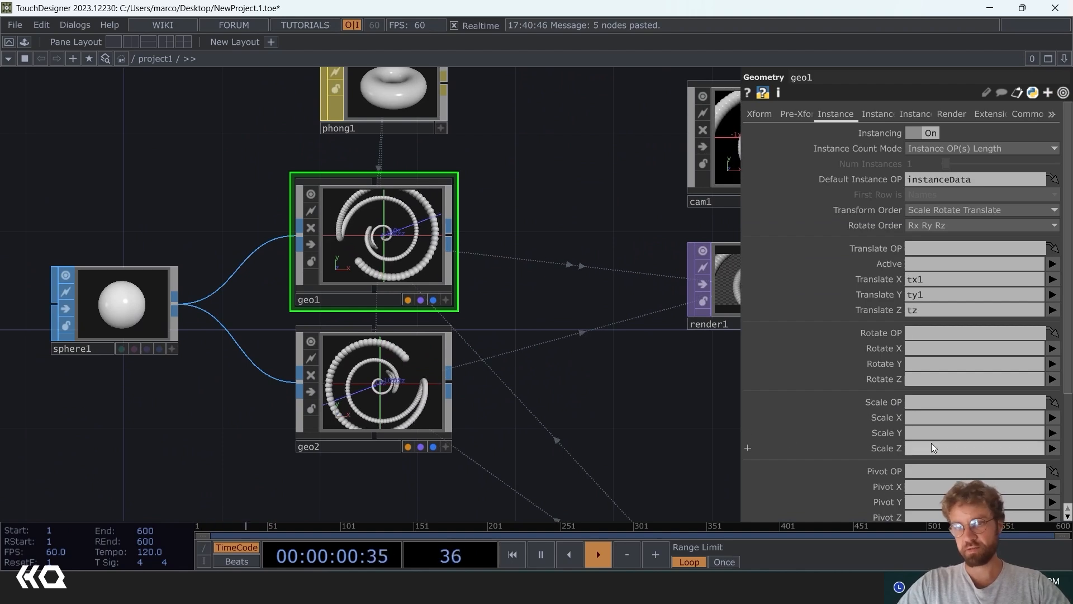
left_click(950, 417)
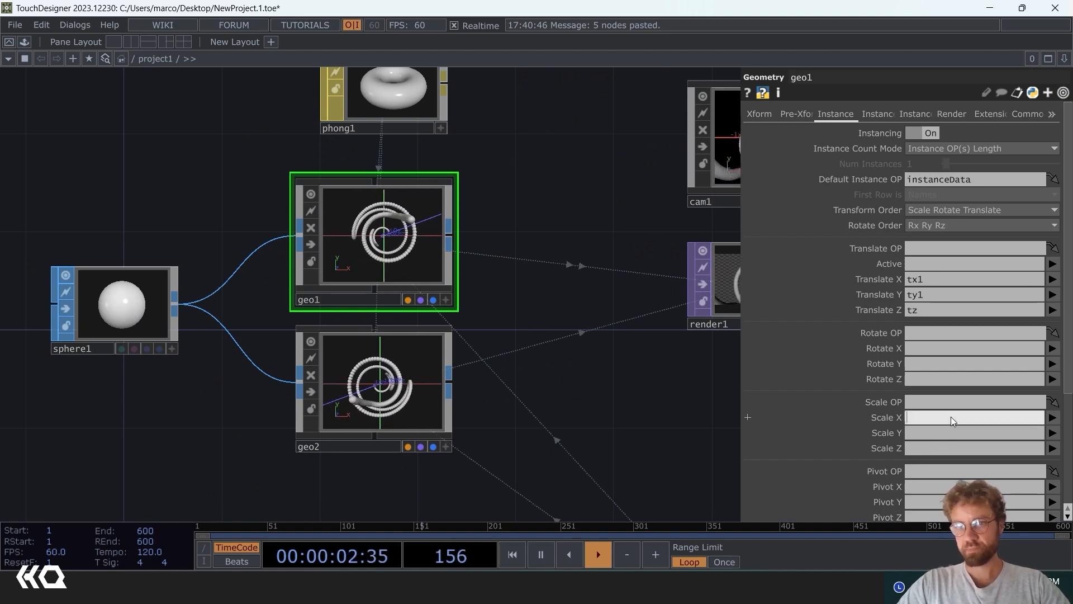
type("scale")
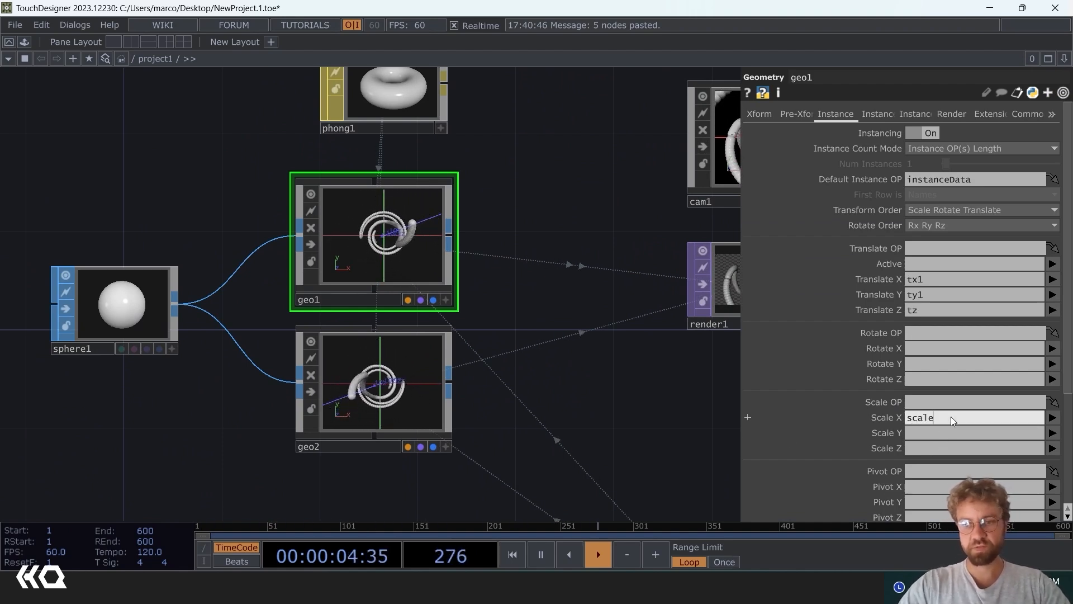
type("1")
left_click(932, 434)
type("s")
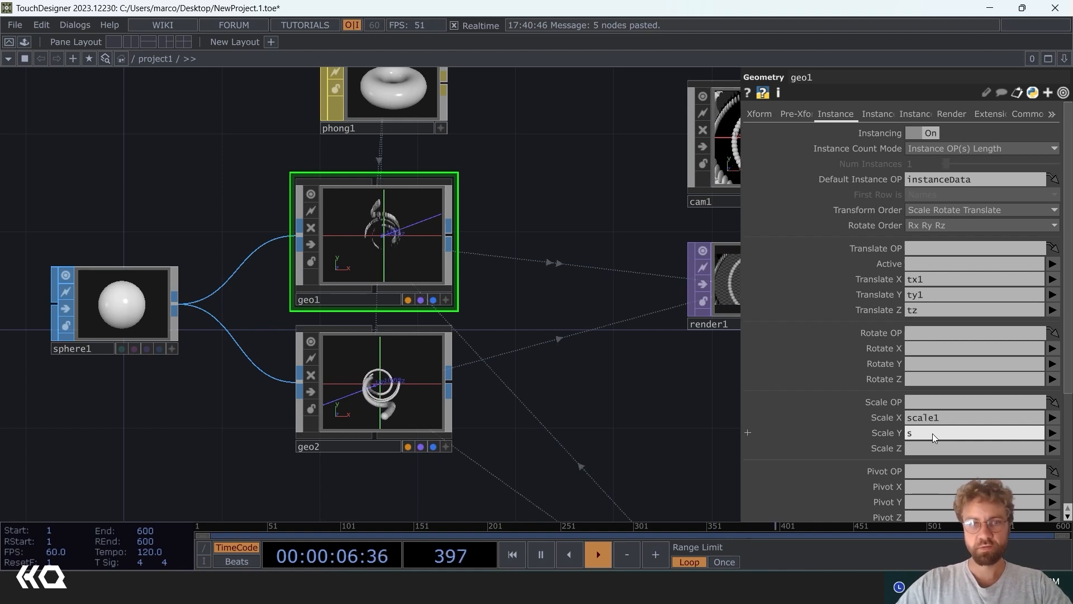
type("cale")
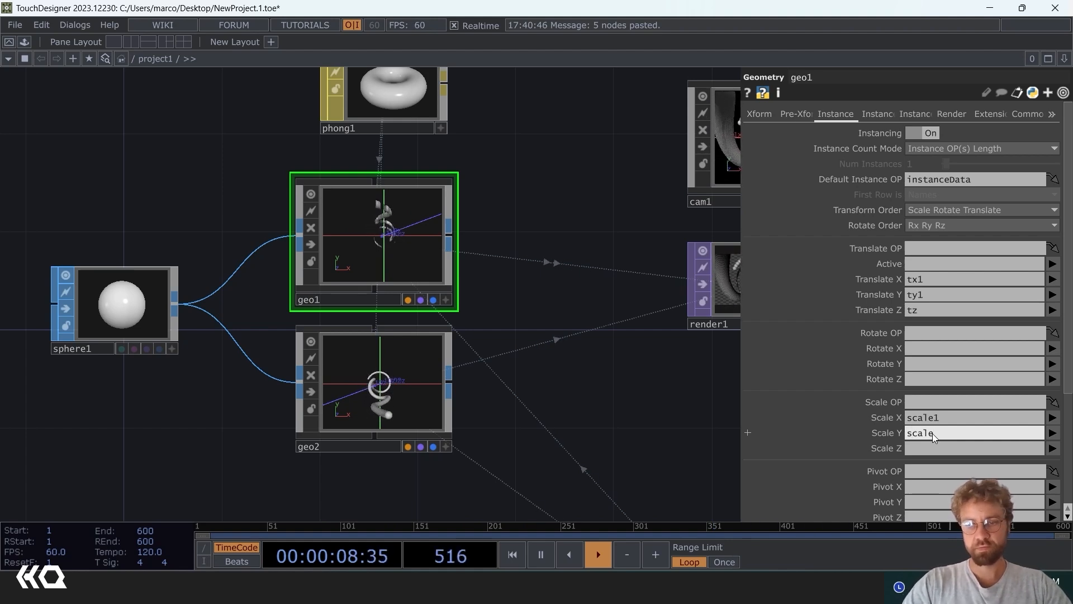
type("1")
Step: Set the instance Scale Y and Scale Z of geo2 to the scale2 channel
left_click_drag(607, 417, 554, 350)
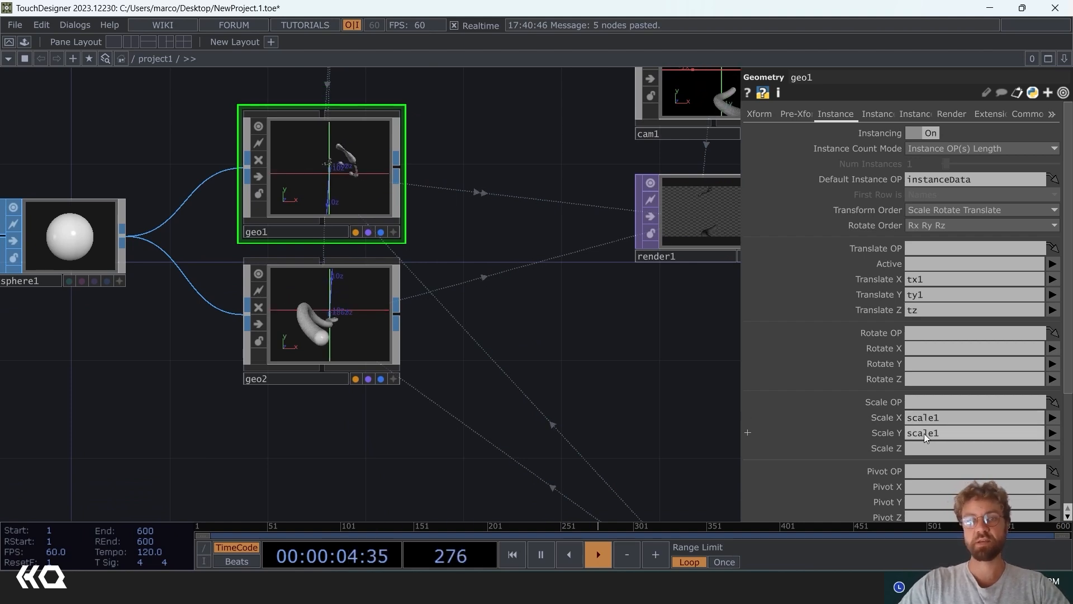
left_click(379, 334)
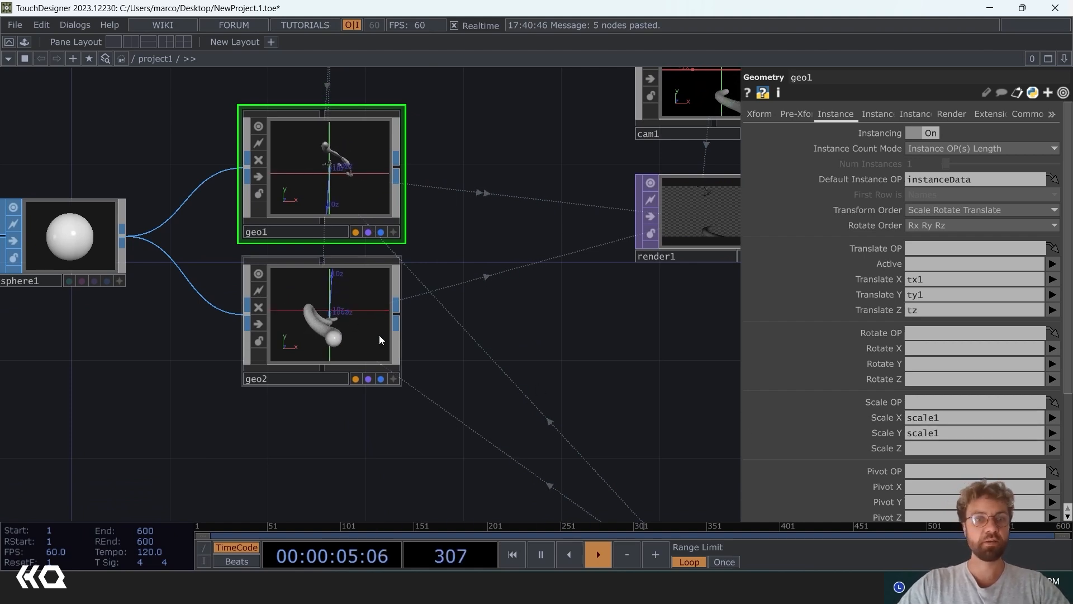
left_click(950, 433)
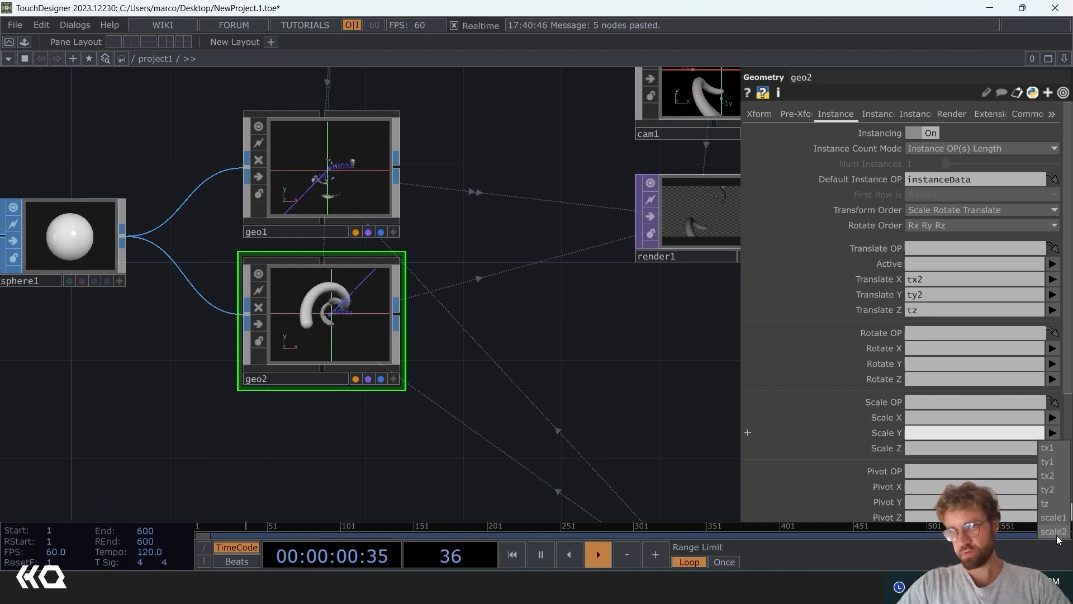
left_click(1055, 532)
left_click(1052, 448)
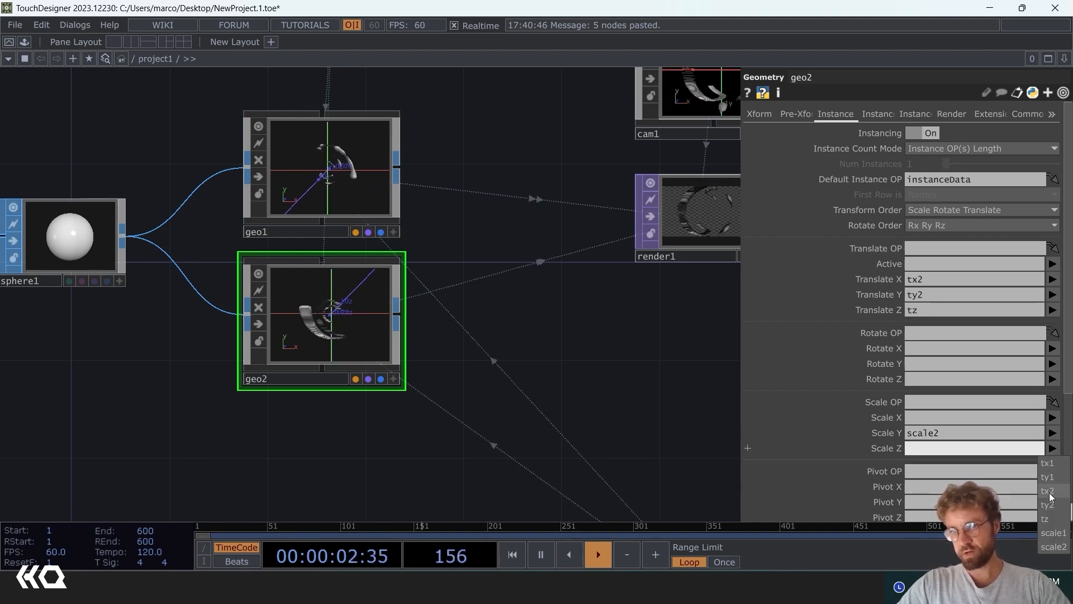
left_click(1056, 547)
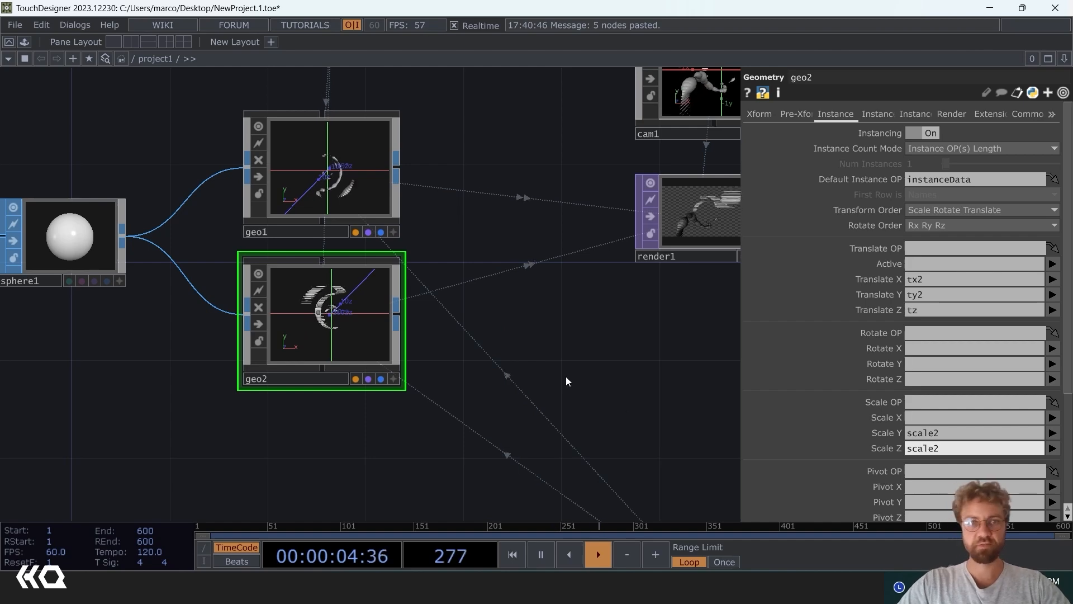
Step: Split the workspace left/right, turn the new pane into a geometry viewer showing the spirals obliquely, and make that pane narrower
left_click_drag(604, 360, 283, 418)
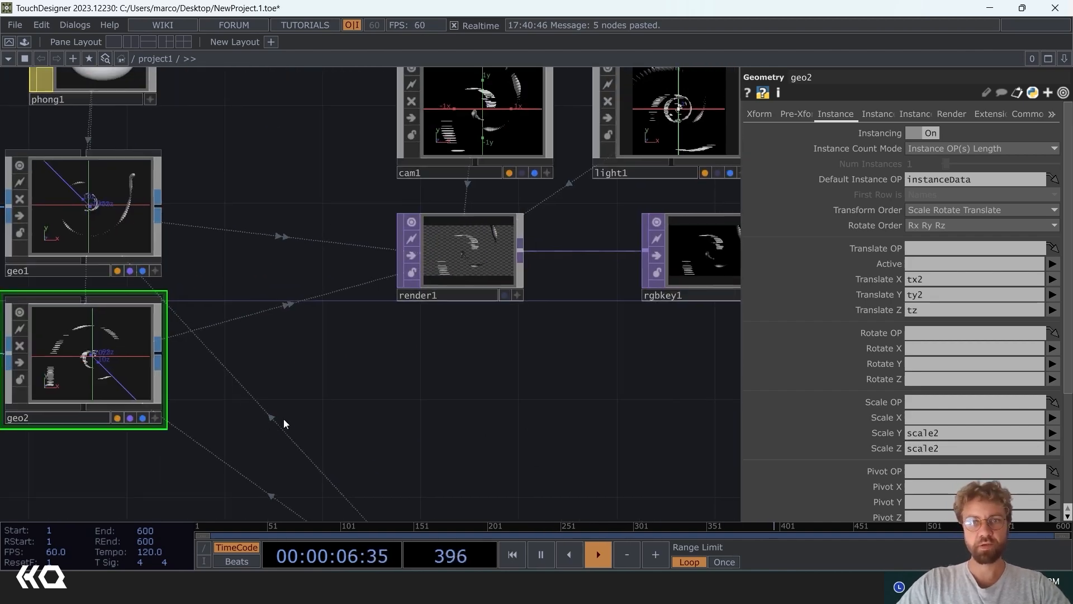
left_click_drag(477, 402, 234, 497)
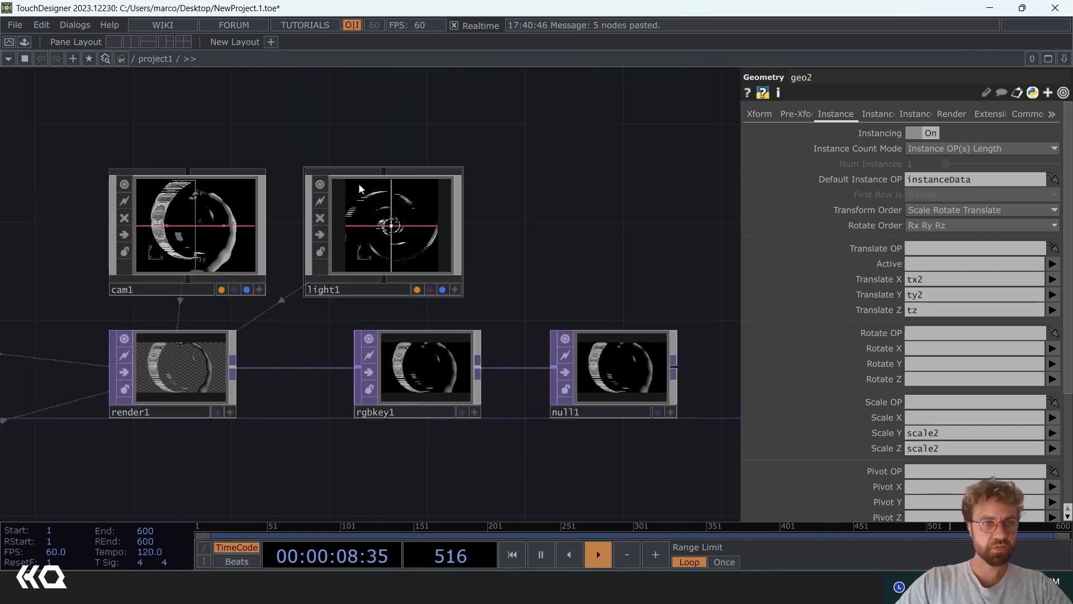
left_click(1064, 58)
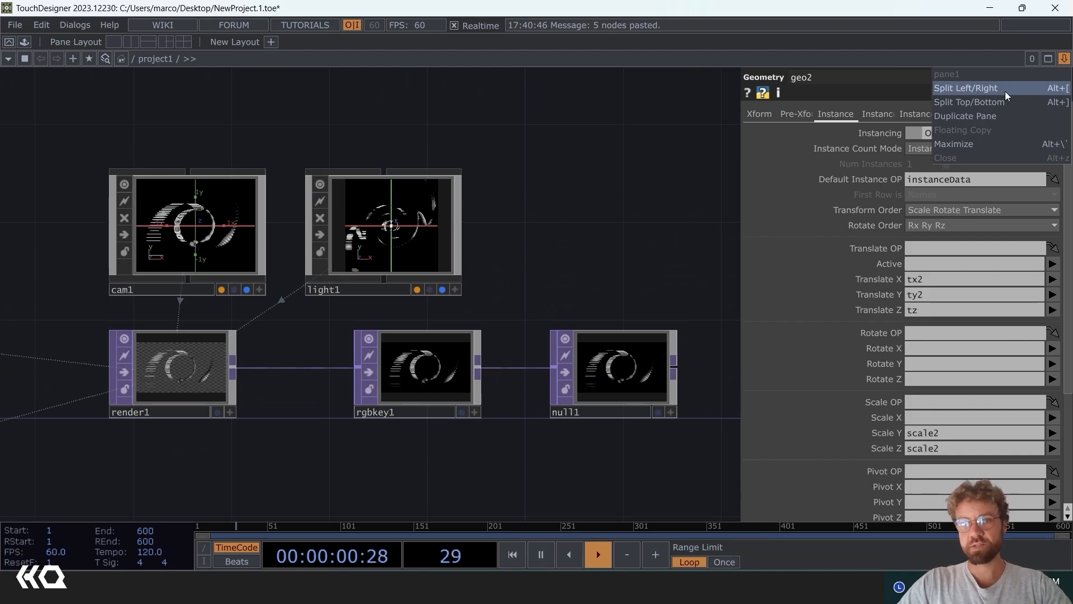
left_click(1004, 92)
left_click(545, 58)
left_click(564, 102)
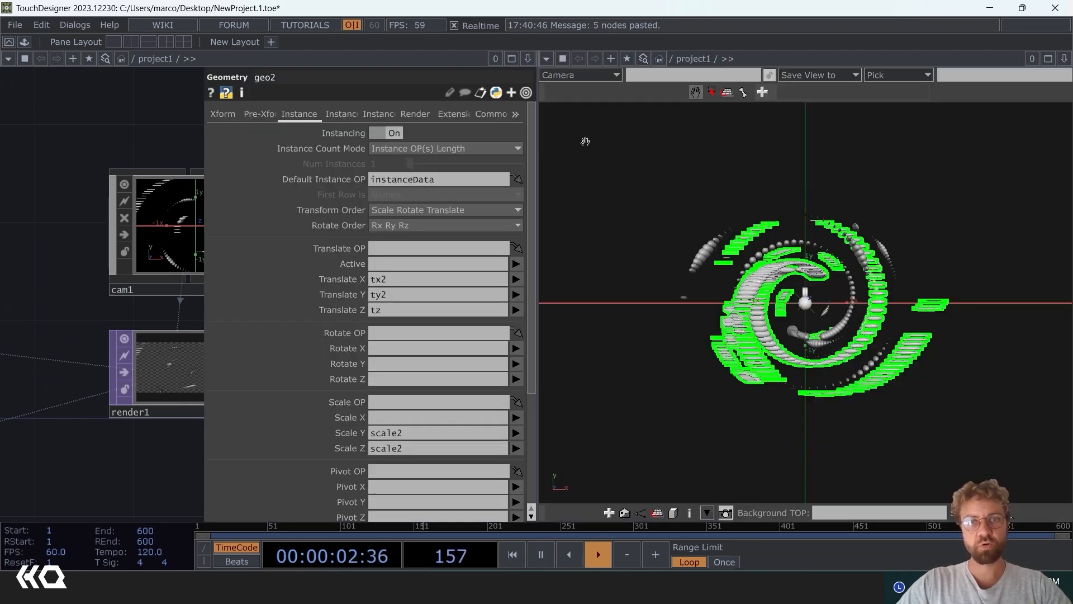
left_click_drag(794, 313, 794, 266)
scroll(833, 199, "up", 4)
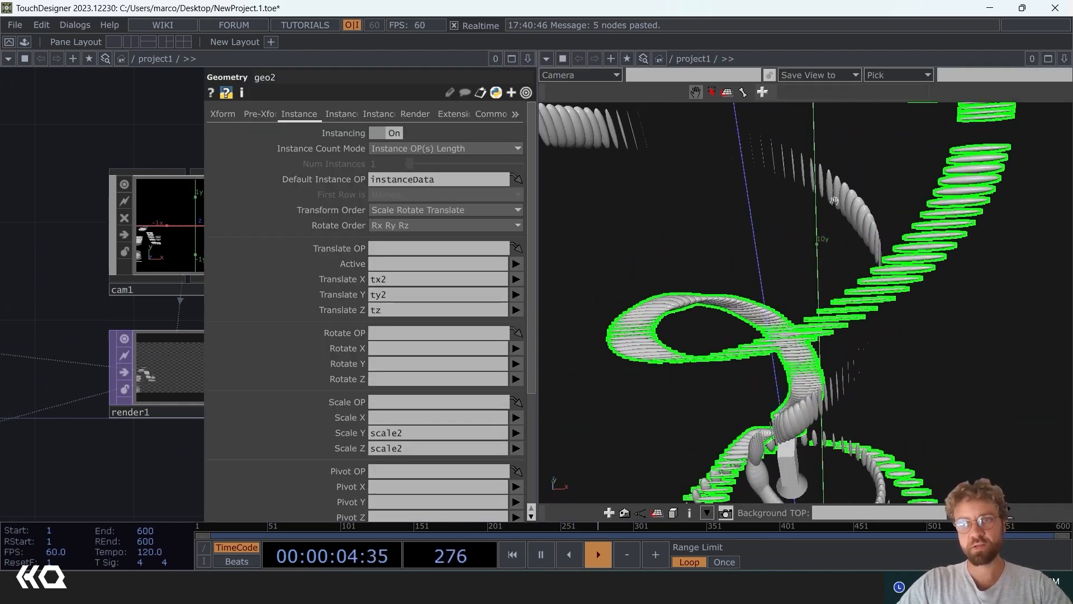
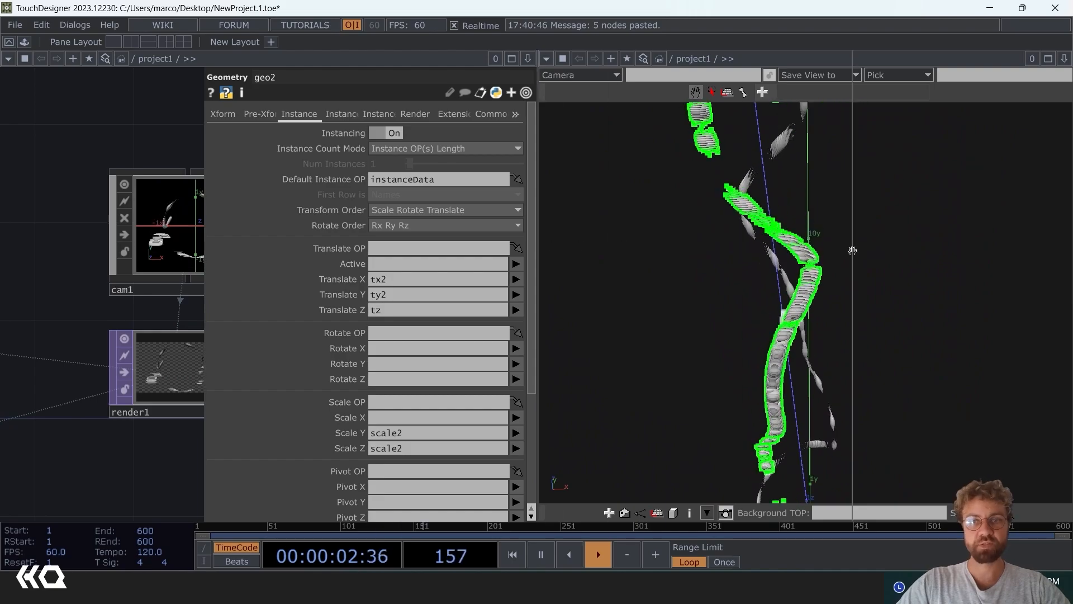
left_click_drag(539, 245, 652, 245)
Step: Set the lower To Range value of math2 in the low-frequency chain to 0.4
left_click_drag(257, 427, 268, 235)
scroll(237, 319, "down", 3)
left_click_drag(237, 274, 250, 114)
left_click_drag(244, 398, 296, 246)
scroll(279, 256, "down", 2)
scroll(279, 256, "down", 2)
left_click_drag(156, 442, 275, 363)
scroll(206, 344, "up", 4)
scroll(198, 322, "up", 1)
scroll(192, 347, "down", 4)
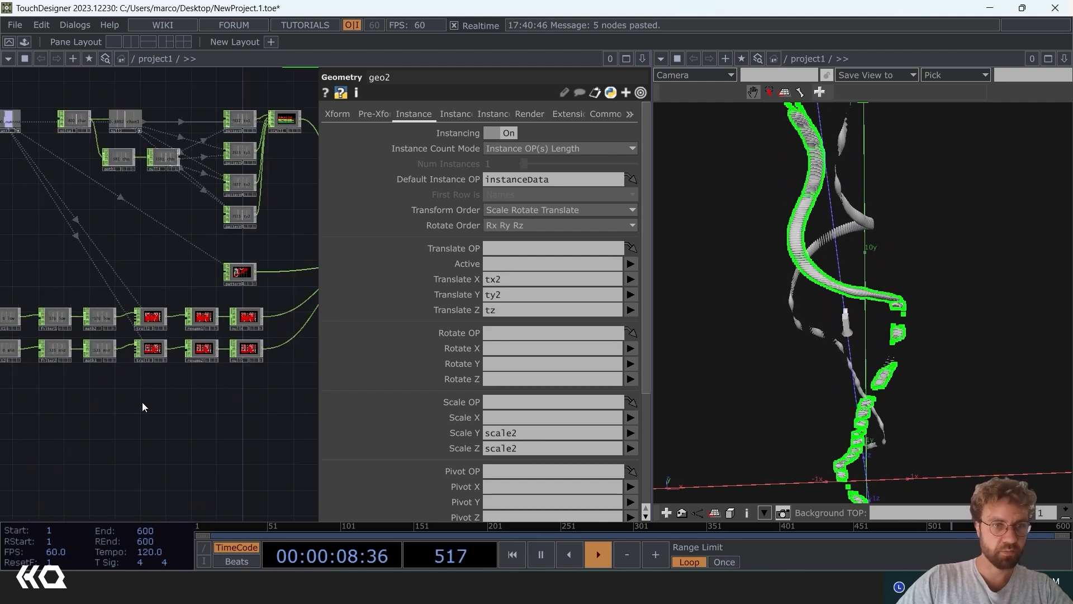
key("p")
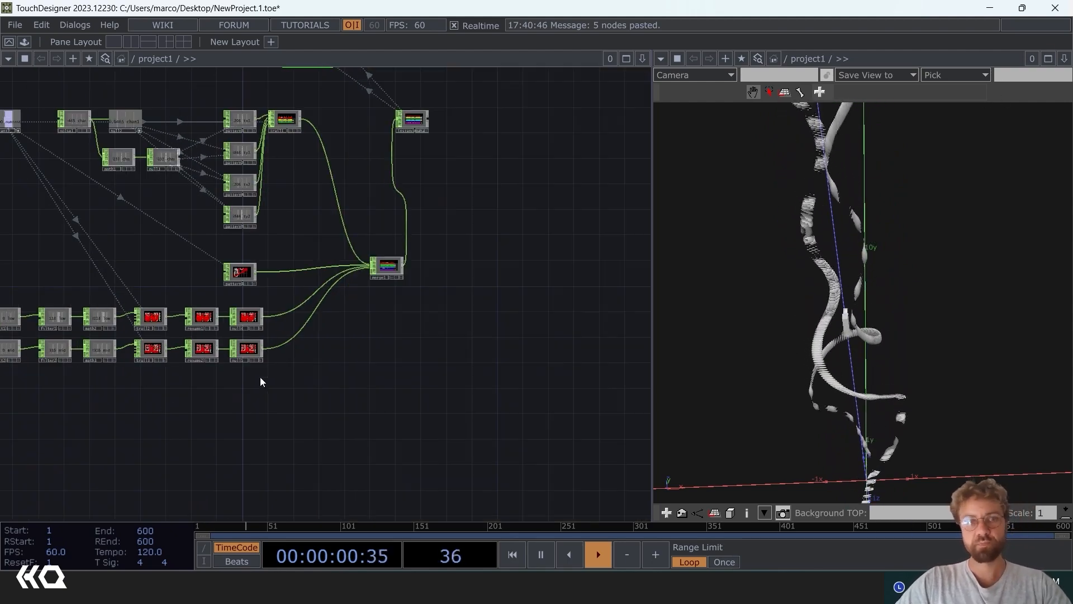
scroll(334, 297, "up", 5)
left_click_drag(419, 395, 230, 411)
left_click(341, 209)
key("p")
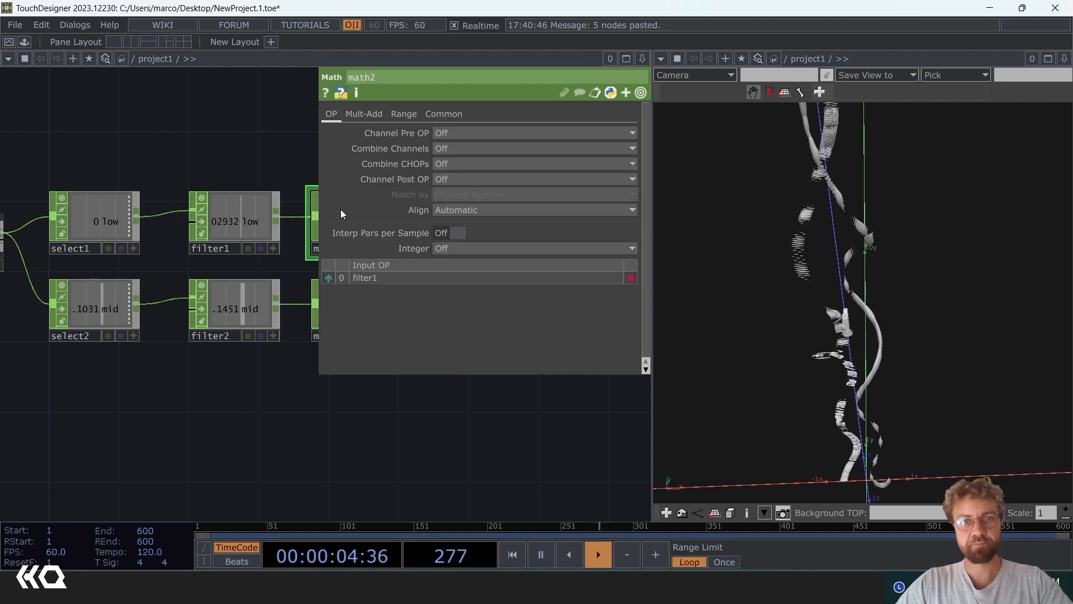
left_click(404, 114)
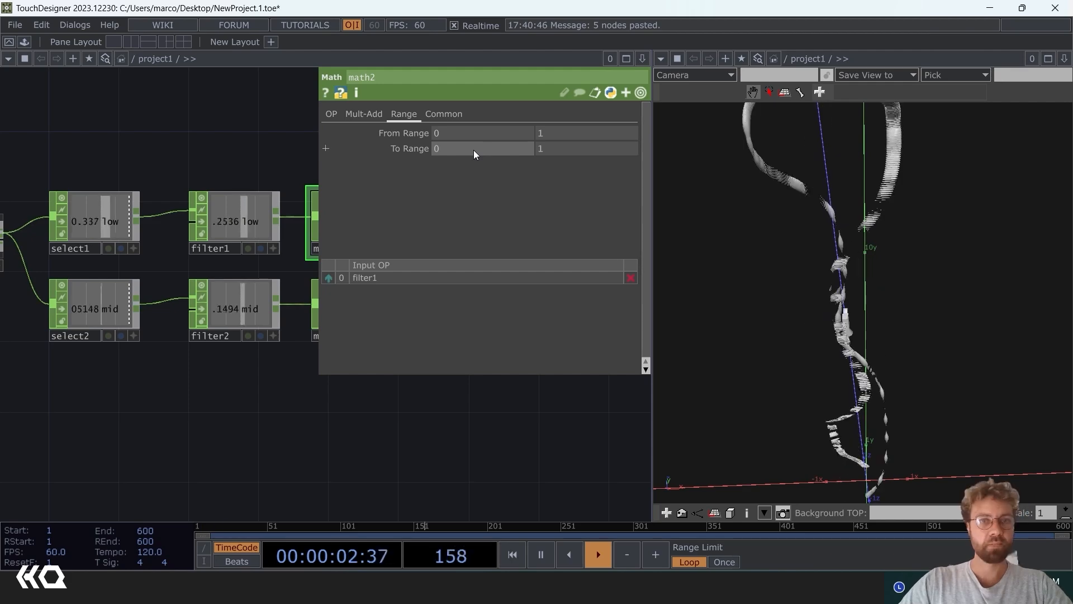
left_click(474, 150)
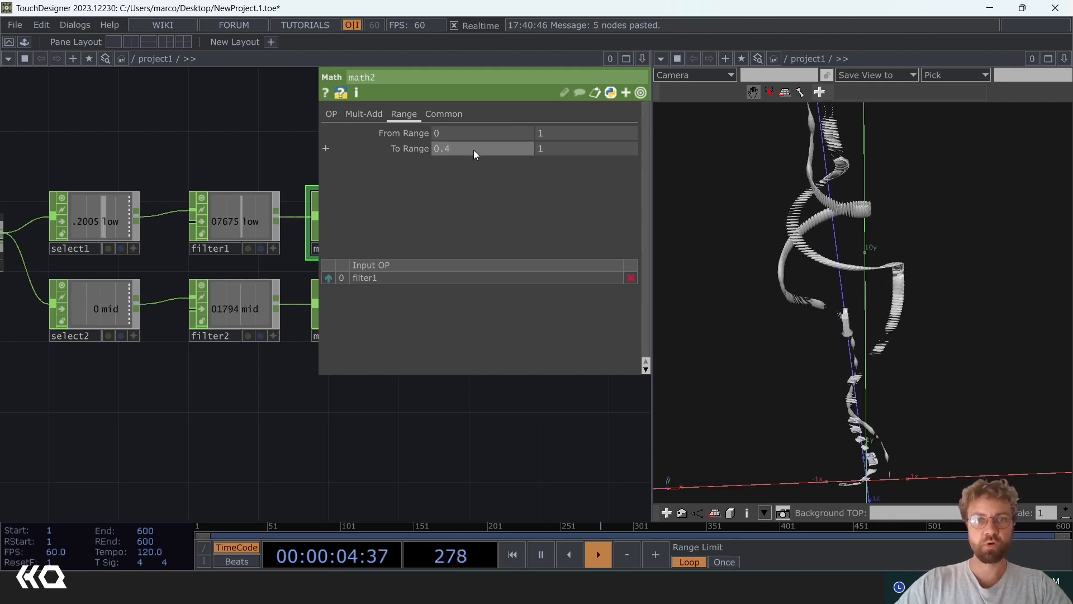
Step: Set the upper To Range value of math2 in the low-frequency chain to 3
left_click(566, 144)
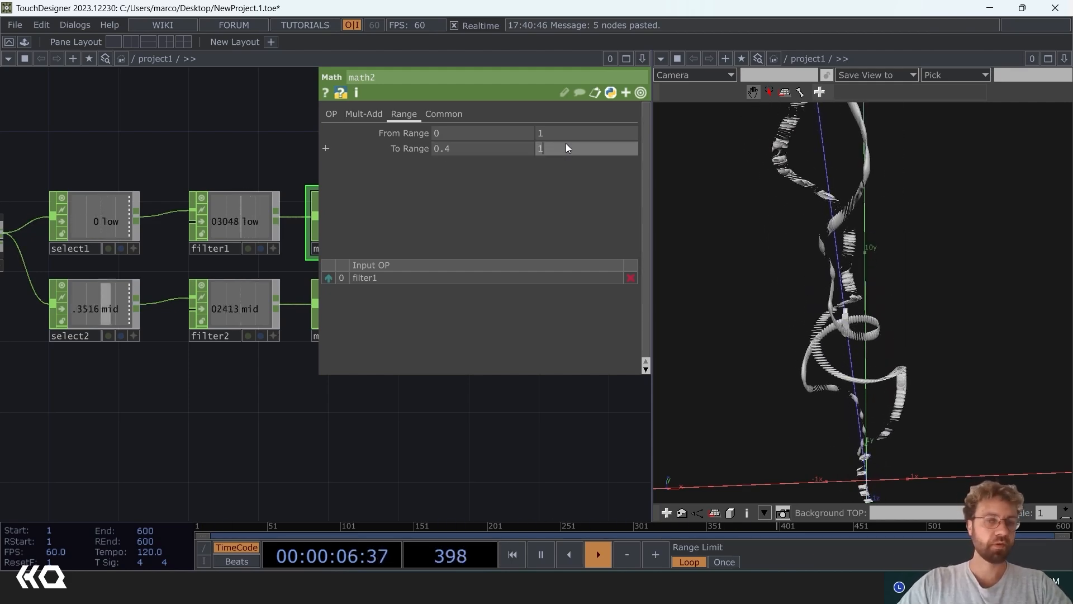
key("BackSpace")
type("3")
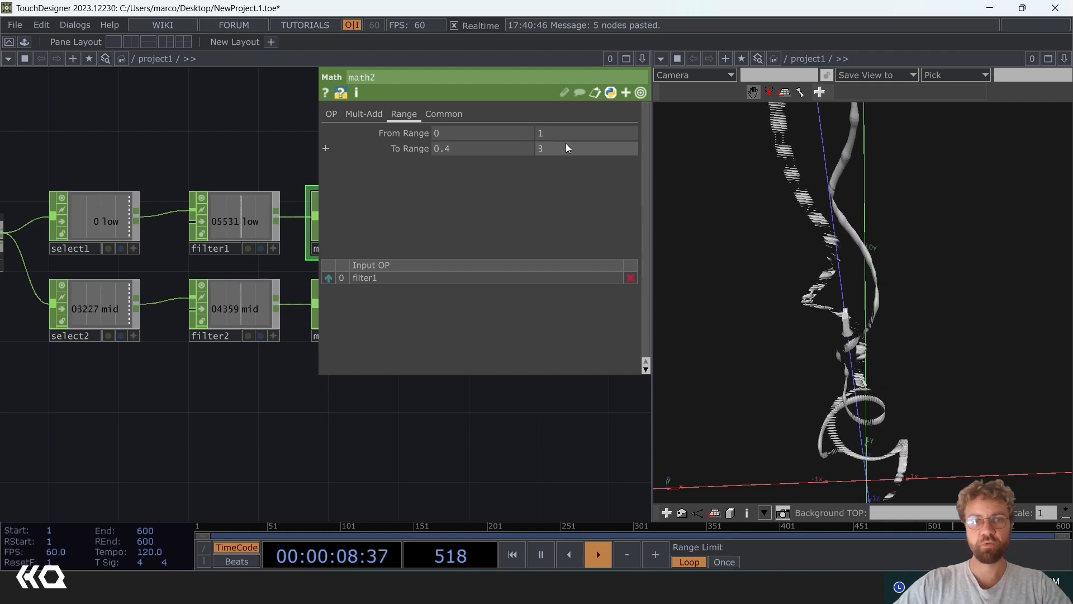
key("Return")
Step: Set the To Range of math3 in the mid-frequency chain to 0.4 and 3
left_click_drag(188, 402, 73, 402)
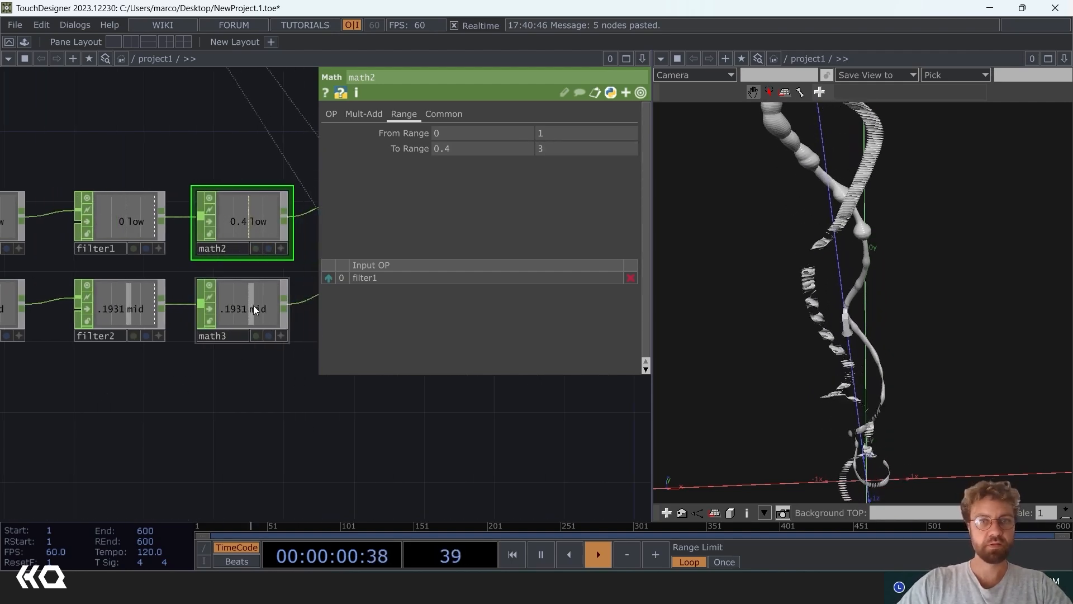
left_click(253, 305)
left_click(430, 113)
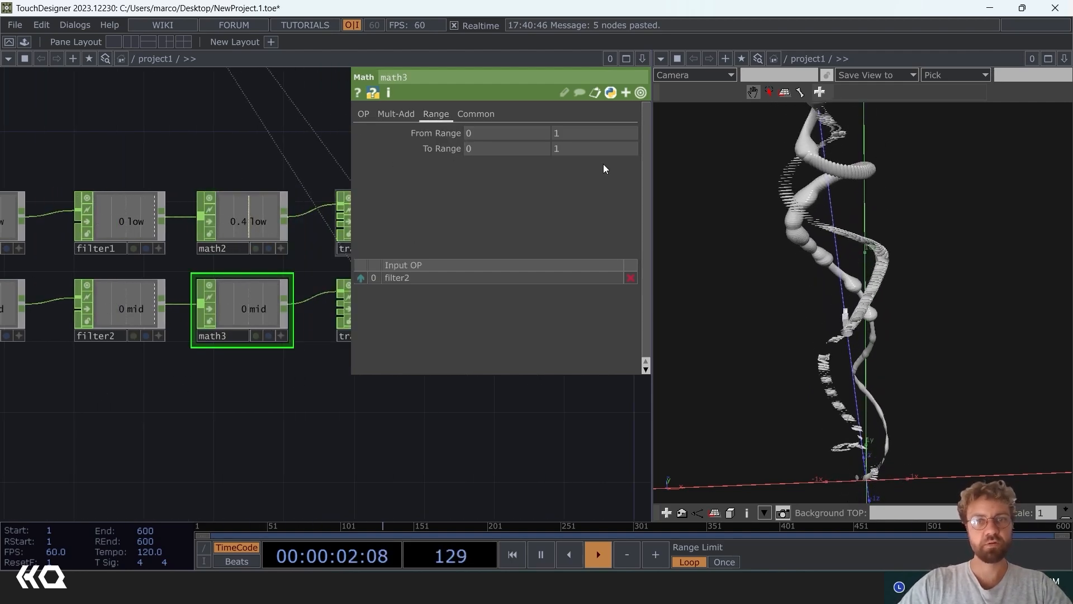
left_click(504, 147)
type("0.4")
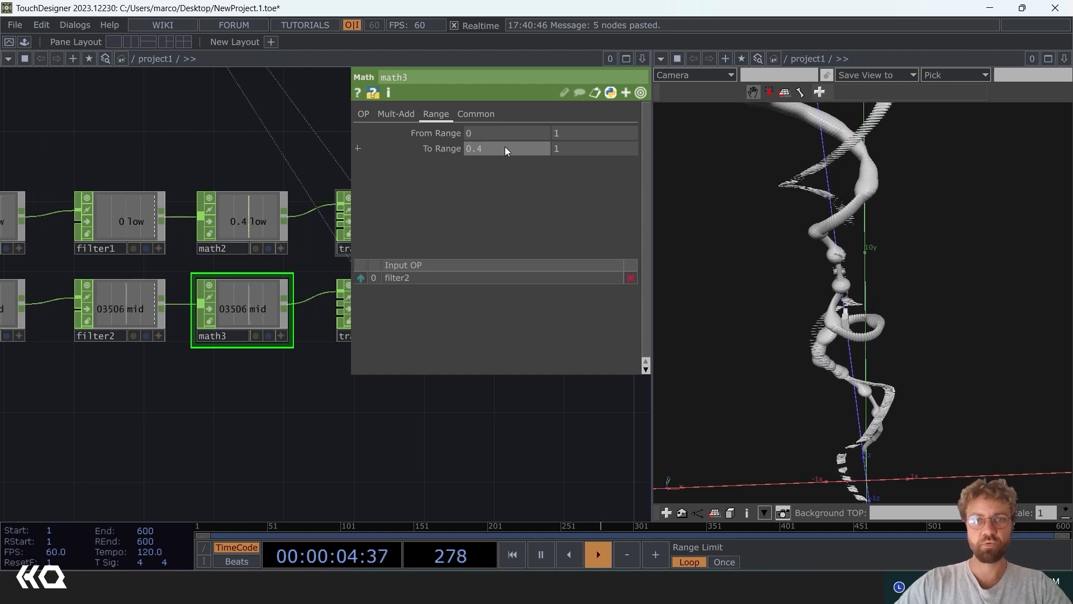
left_click(588, 146)
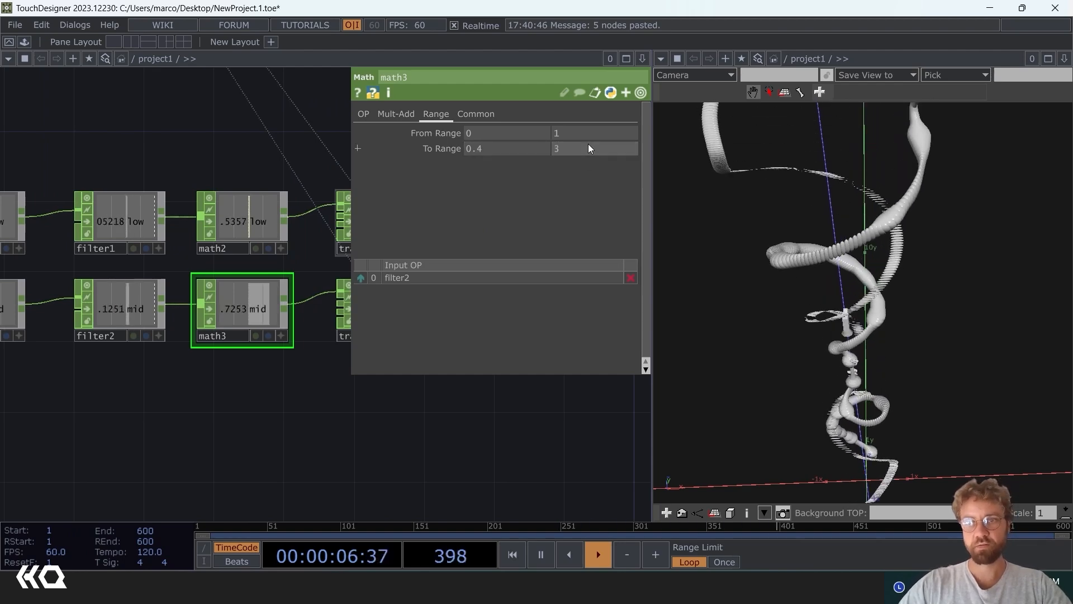
type("3")
key("Return")
Step: Inspect the two audio-reactive spirals from several angles in the geometry viewer
left_click_drag(492, 415, 335, 437)
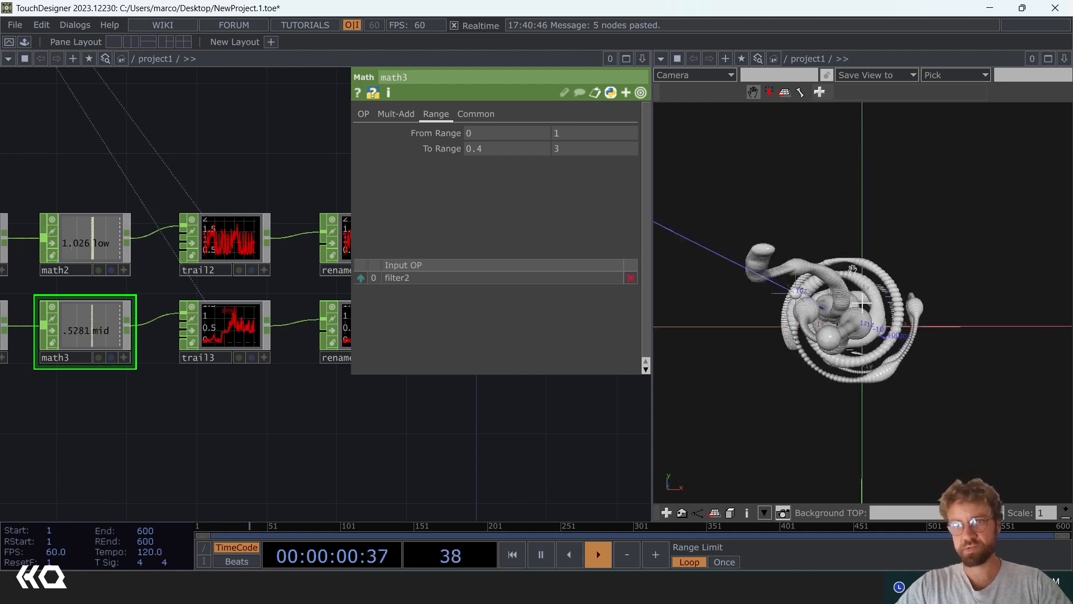
left_click_drag(839, 247, 841, 181)
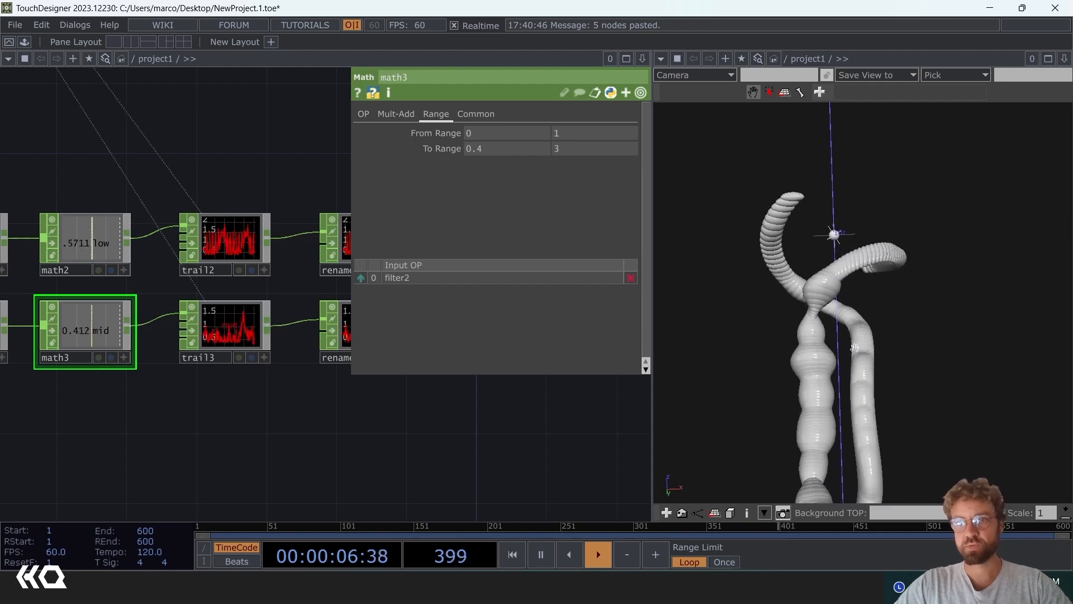
left_click_drag(839, 272, 841, 297)
left_click_drag(846, 246, 848, 338)
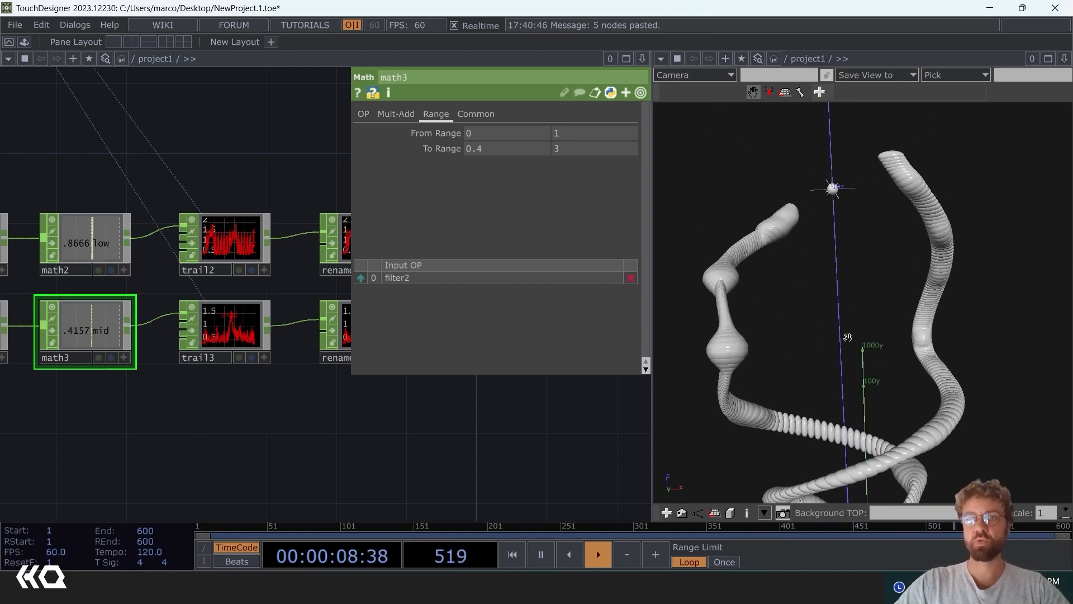
mouse_move(879, 237)
left_mouse_down()
mouse_move(827, 252)
mouse_move(881, 252)
left_mouse_up()
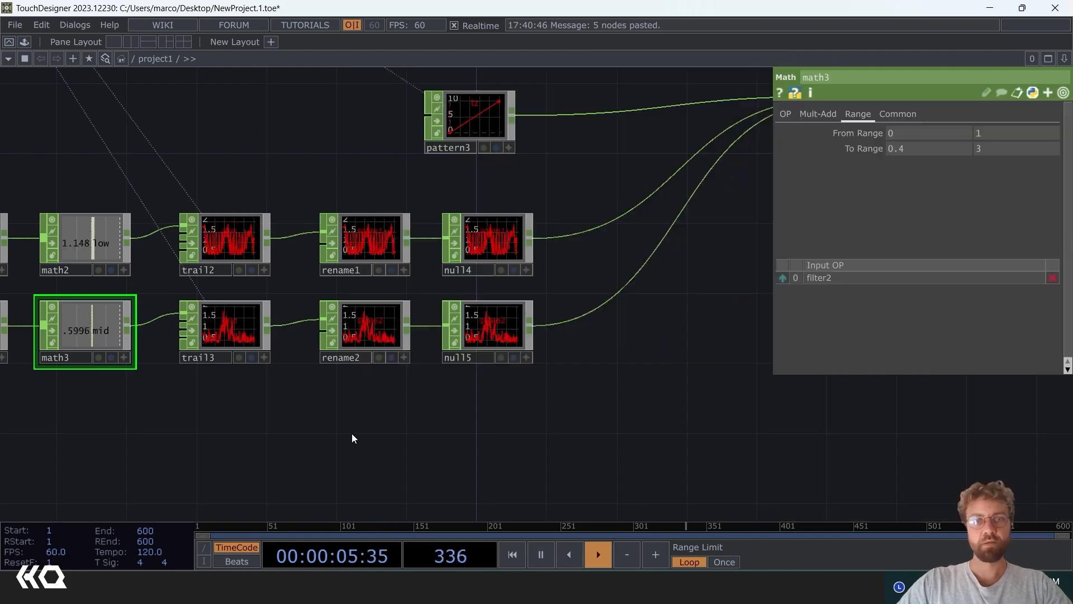
Step: Return to a full-width network view and examine the cam1 and light1 views and the enlarged render1 output
scroll(351, 433, "down", 8)
left_click_drag(649, 192, 573, 278)
scroll(498, 135, "up", 8)
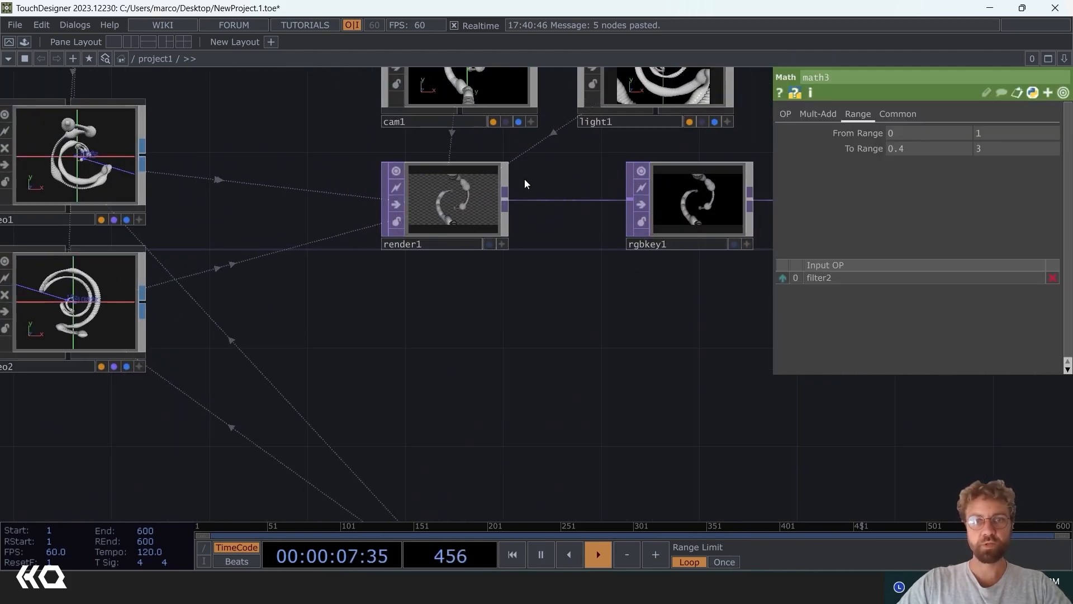
left_click_drag(531, 358, 506, 396)
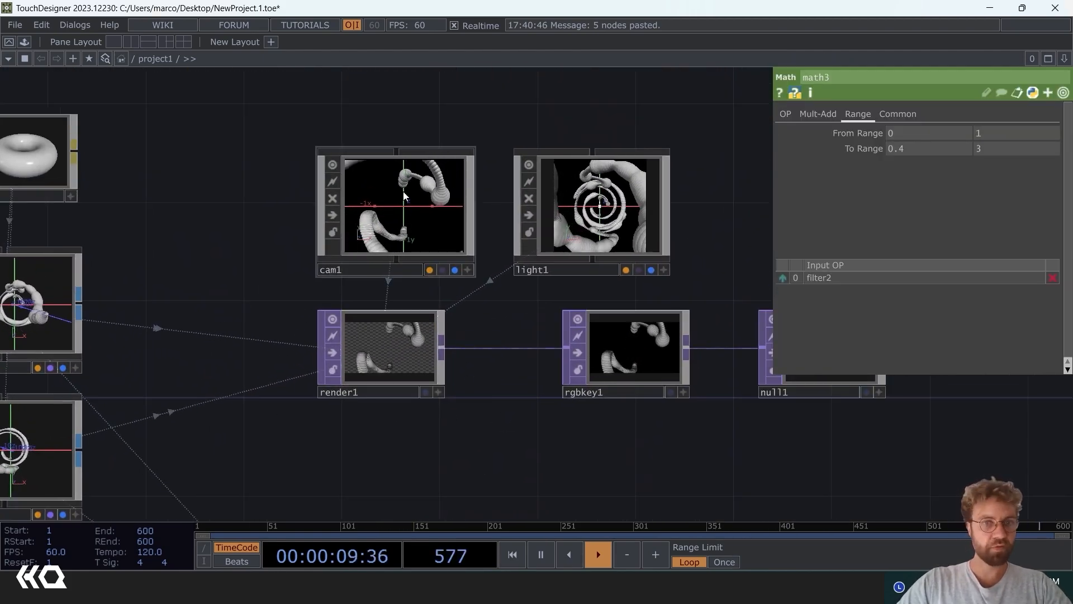
scroll(434, 213, "up", 5)
scroll(467, 222, "down", 7)
scroll(509, 291, "up", 3)
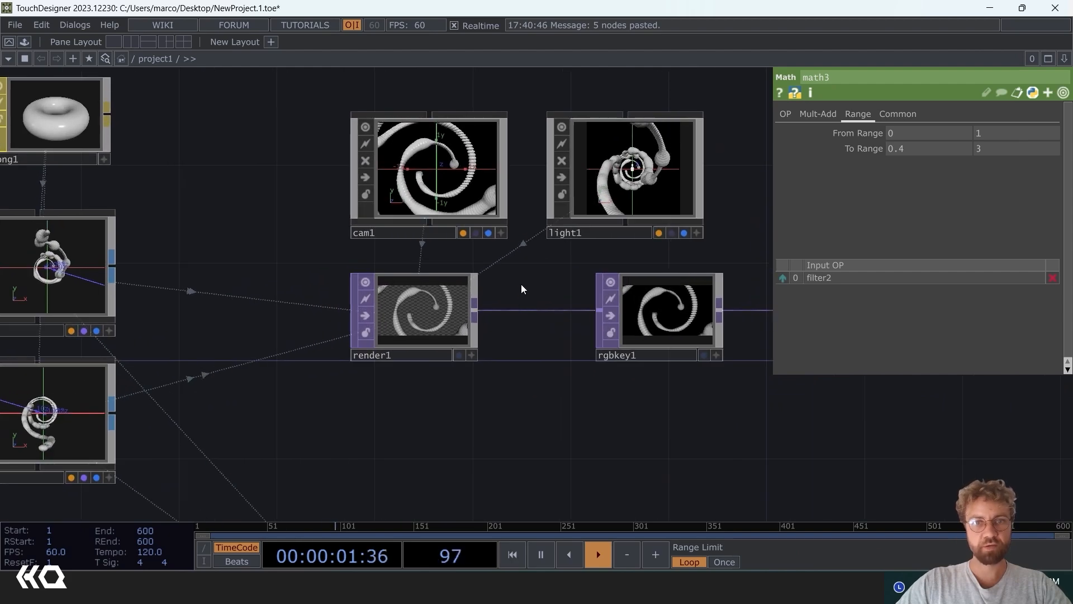
left_click_drag(447, 103, 447, 238)
key("Tab")
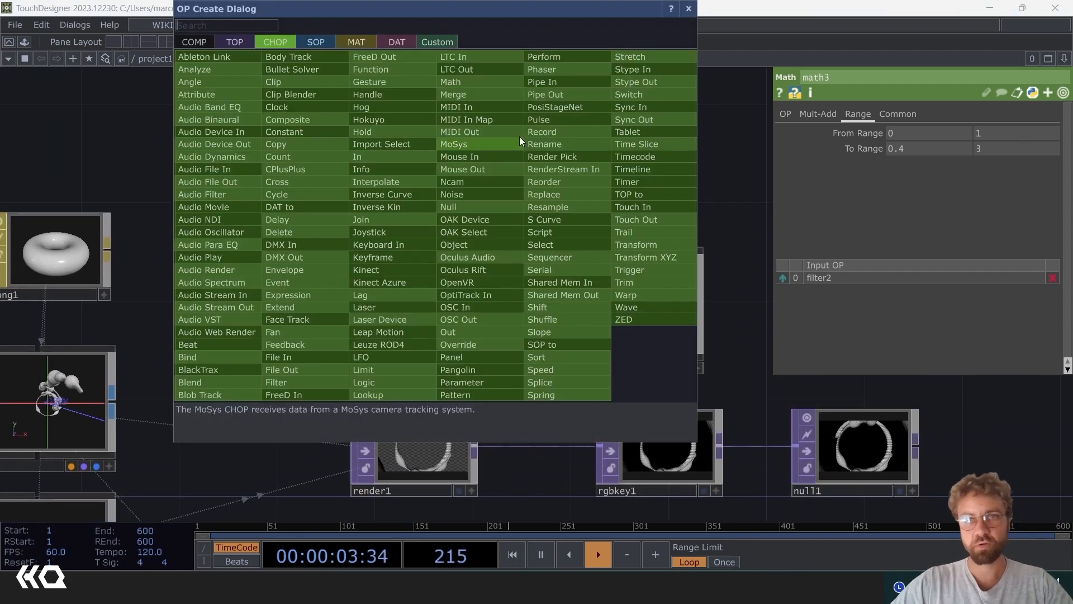
left_click(689, 9)
left_click_drag(551, 241, 538, 135)
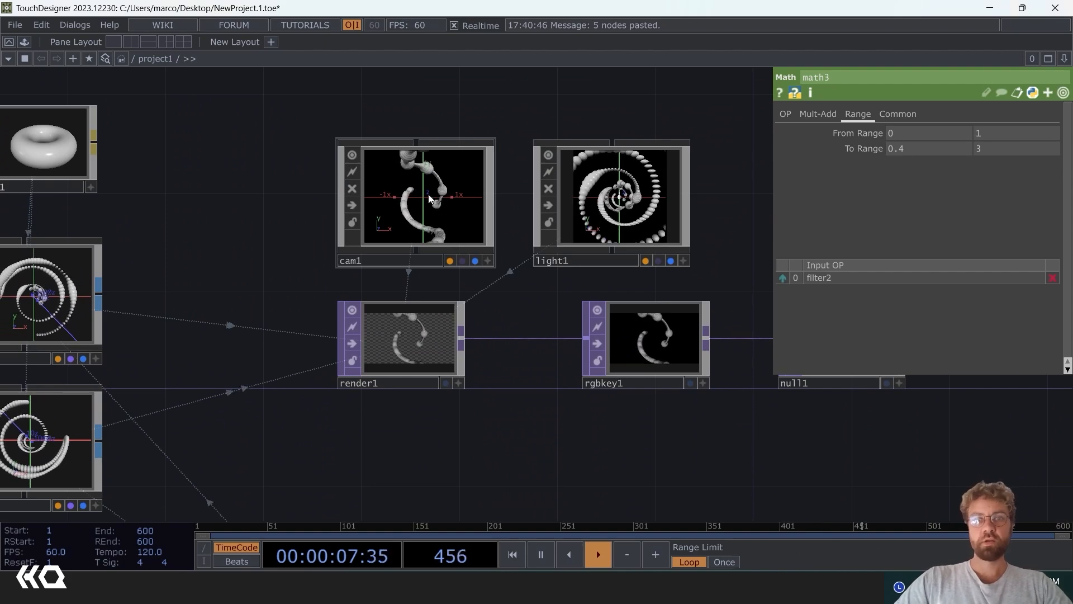
left_click_drag(475, 364, 466, 313)
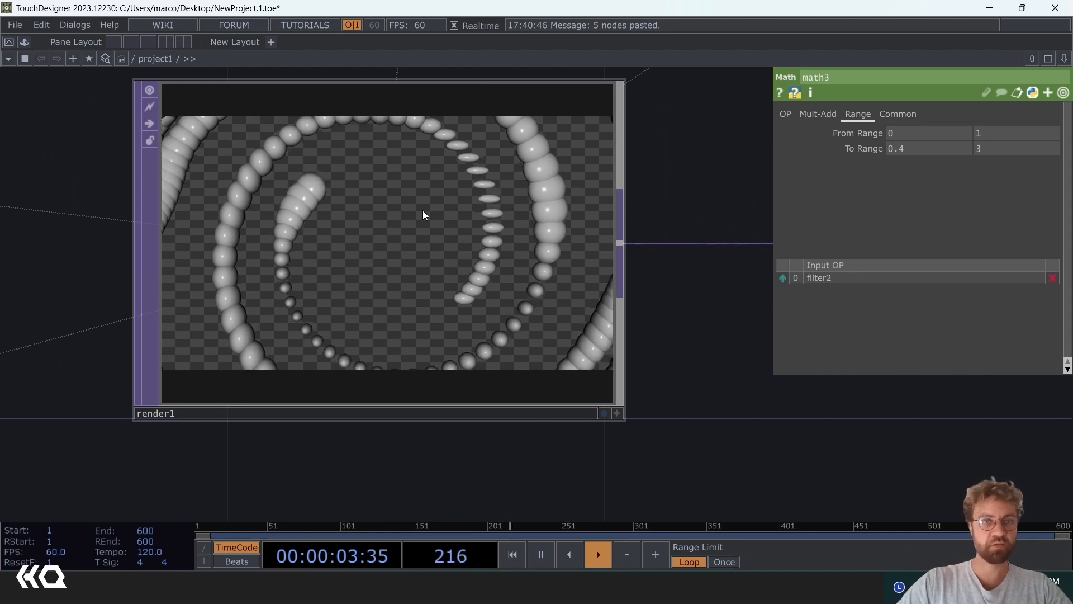
Step: Add a Circle SOP in the empty area above cam1
scroll(355, 230, "down", 5)
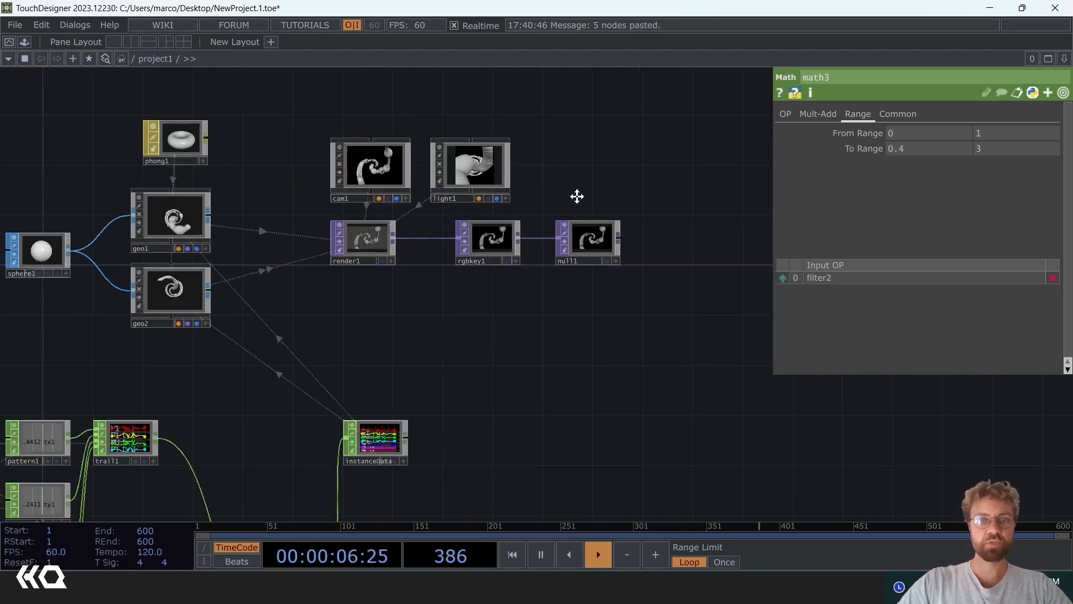
scroll(440, 234, "up", 3)
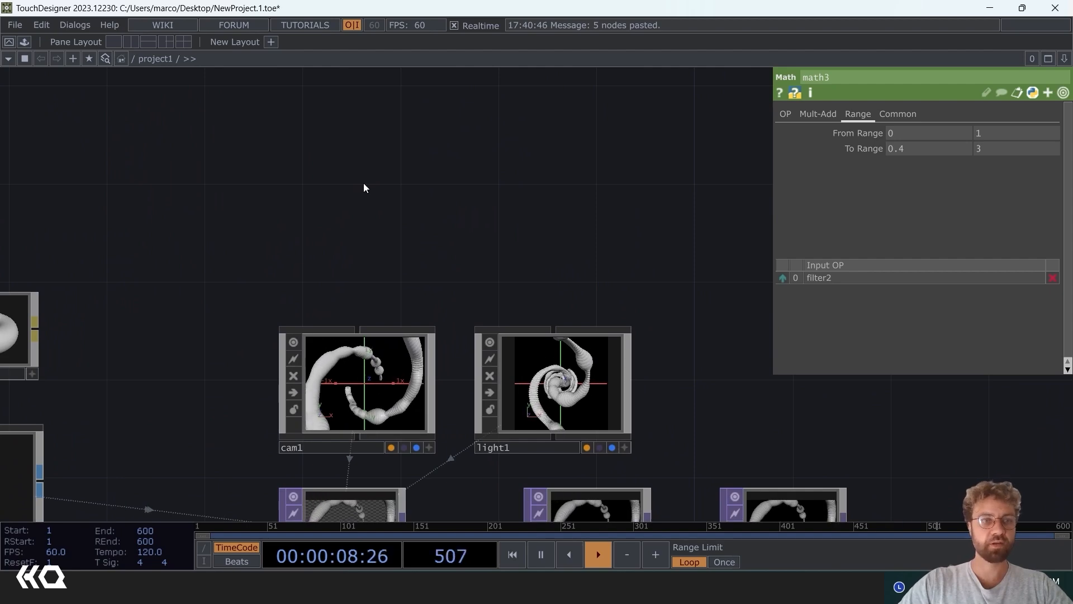
key("Tab")
type("ci")
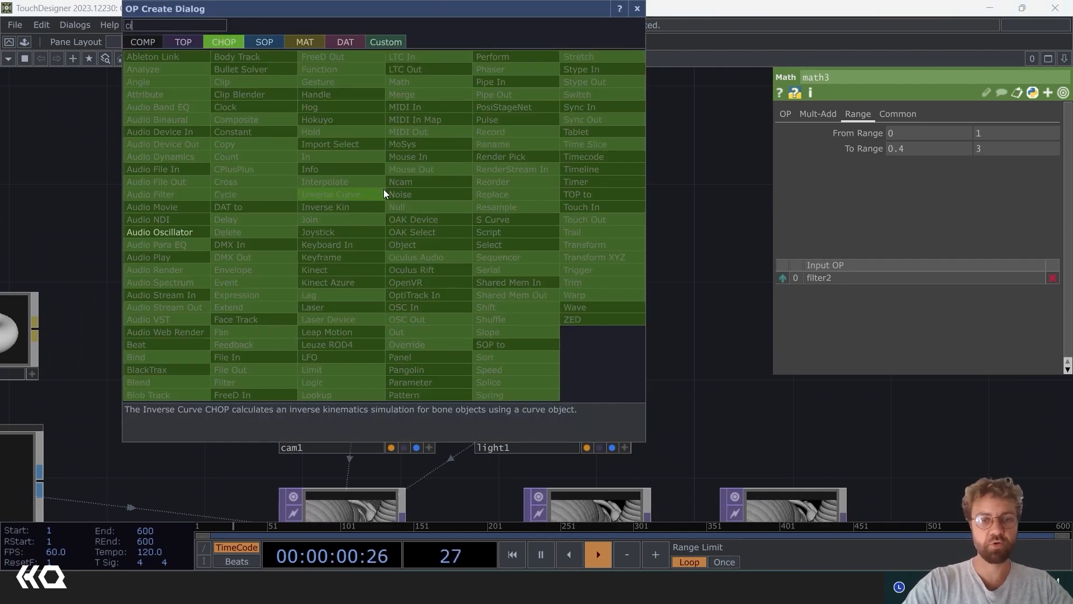
left_click(257, 42)
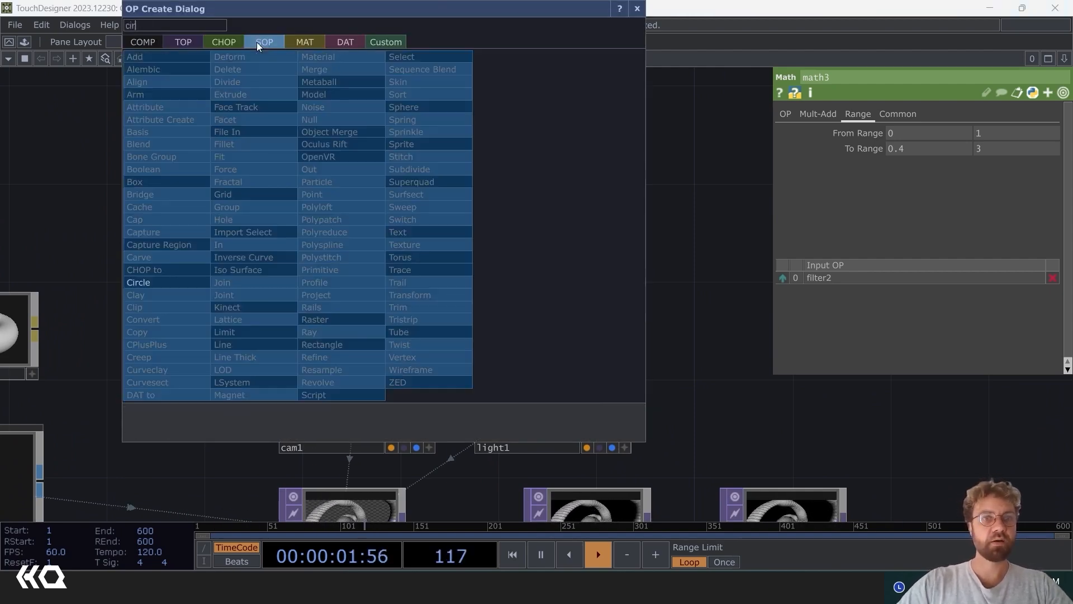
left_click(180, 253)
left_click(342, 188)
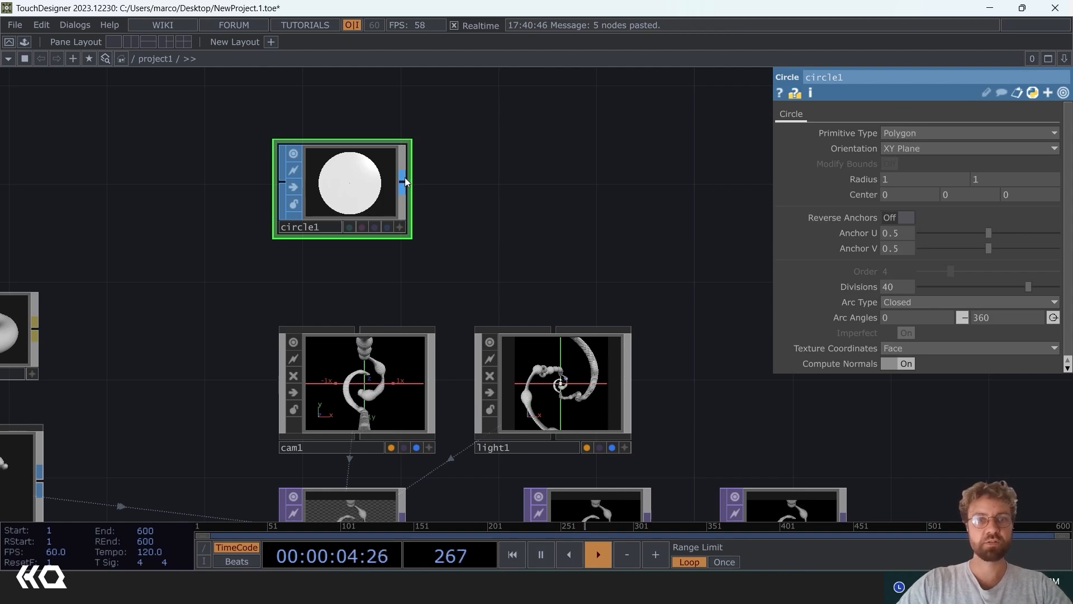
Step: Append a Transform SOP to circle1 and a Null SOP after the transform
right_click(405, 183)
type("tra")
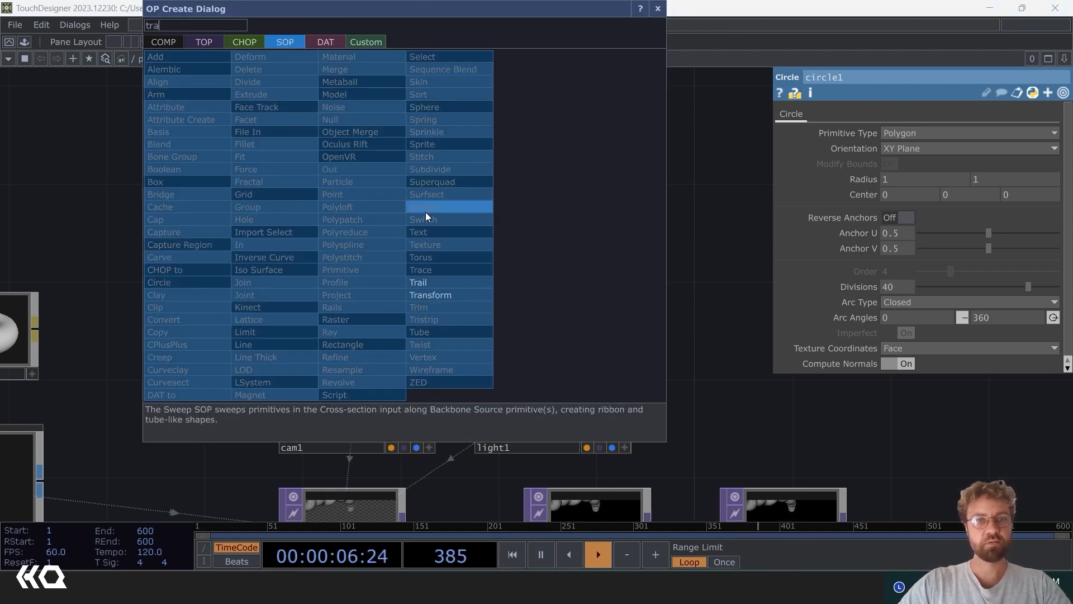
left_click(457, 293)
left_click(494, 193)
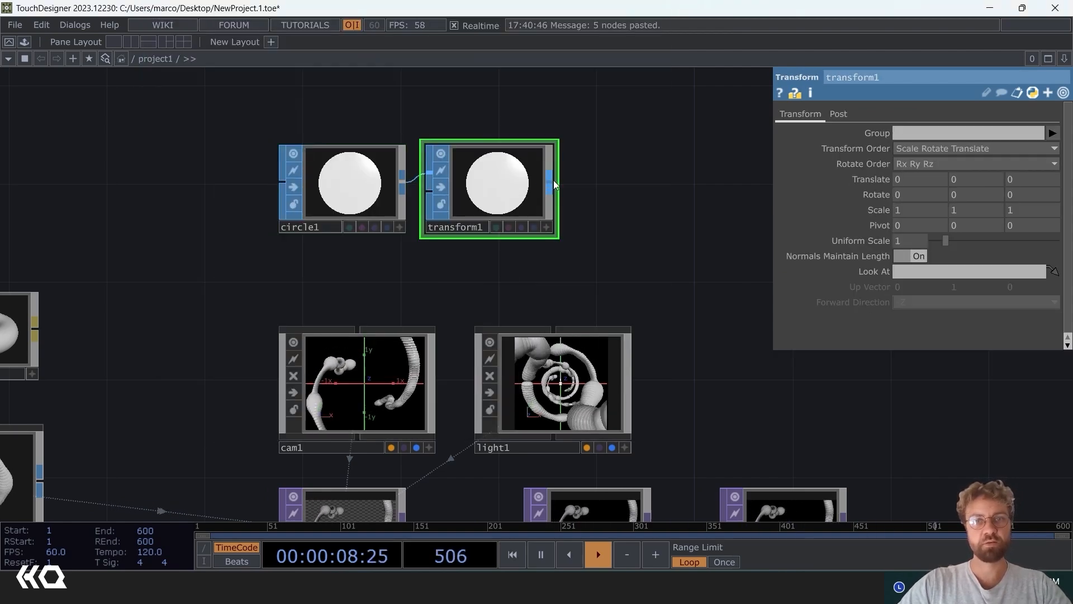
right_click(553, 180)
left_click(487, 120)
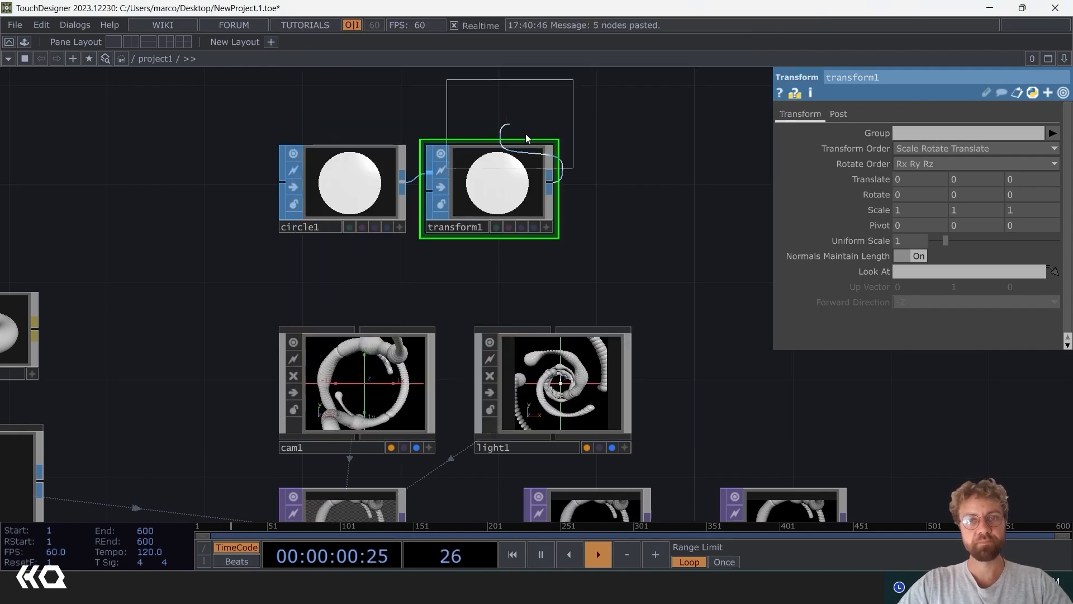
left_click(647, 178)
Step: Split the workspace left/right and turn the new pane into a geometry viewer
left_click_drag(717, 227, 683, 227)
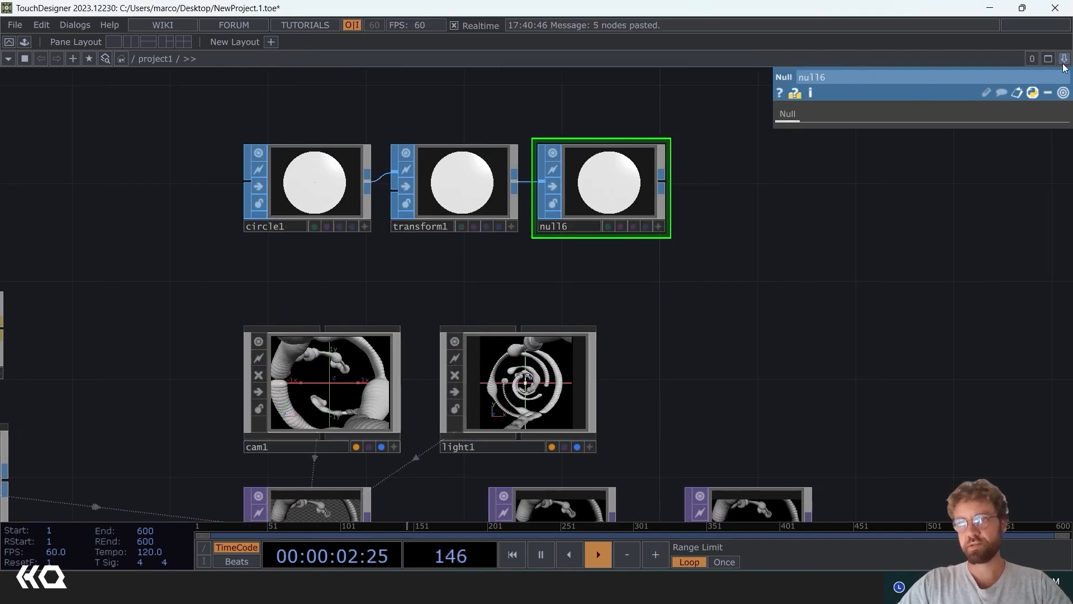
left_click(1064, 59)
left_click(991, 93)
left_click(547, 59)
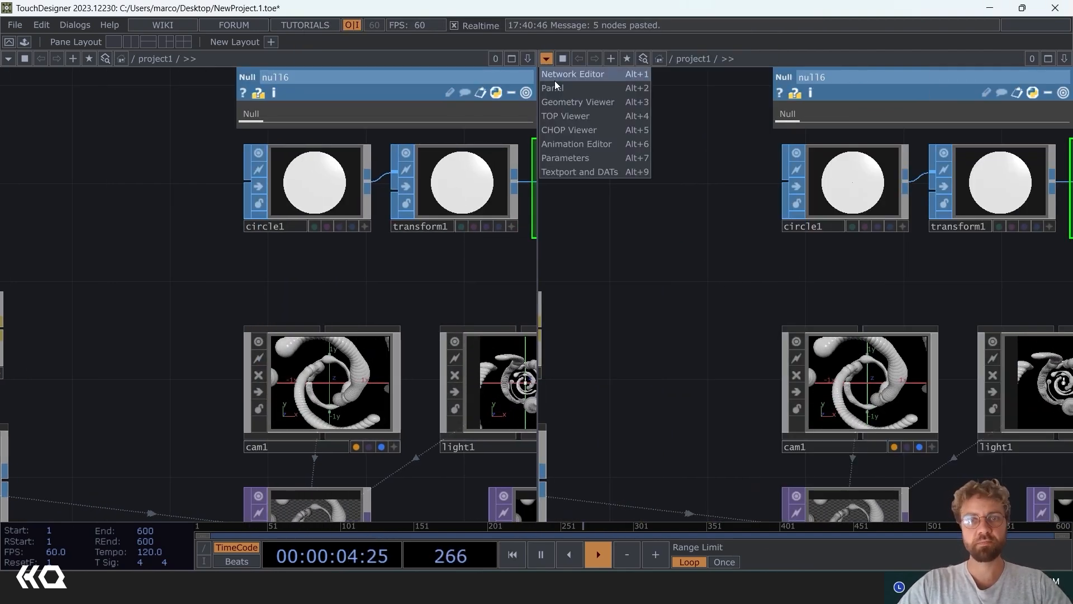
left_click(569, 102)
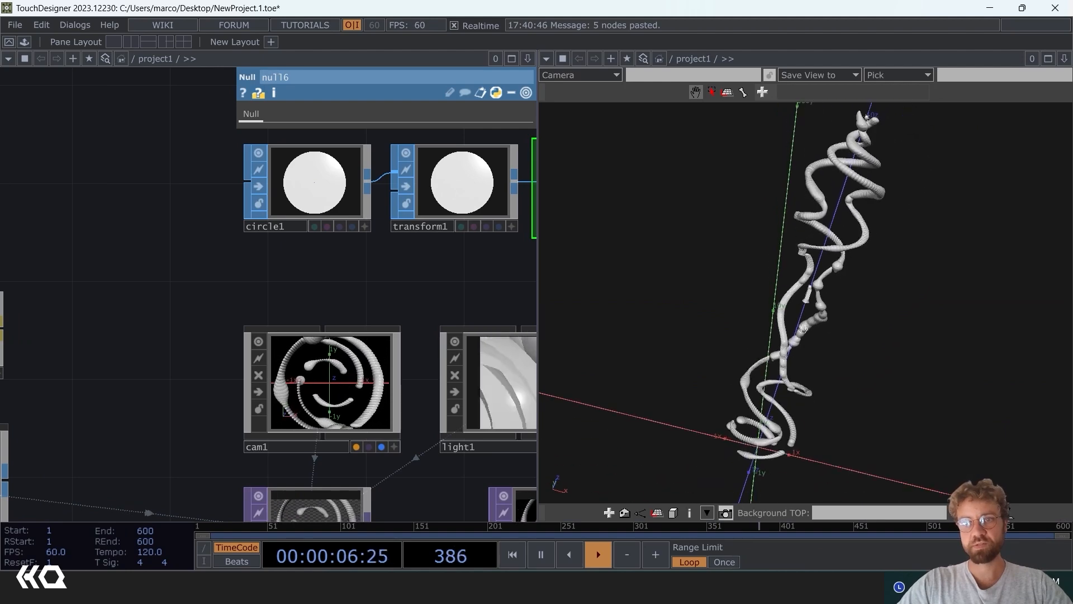
Step: Turn on the display flag of the null after transform1 and bring the disc into view beside the spirals
left_click_drag(398, 266, 221, 314)
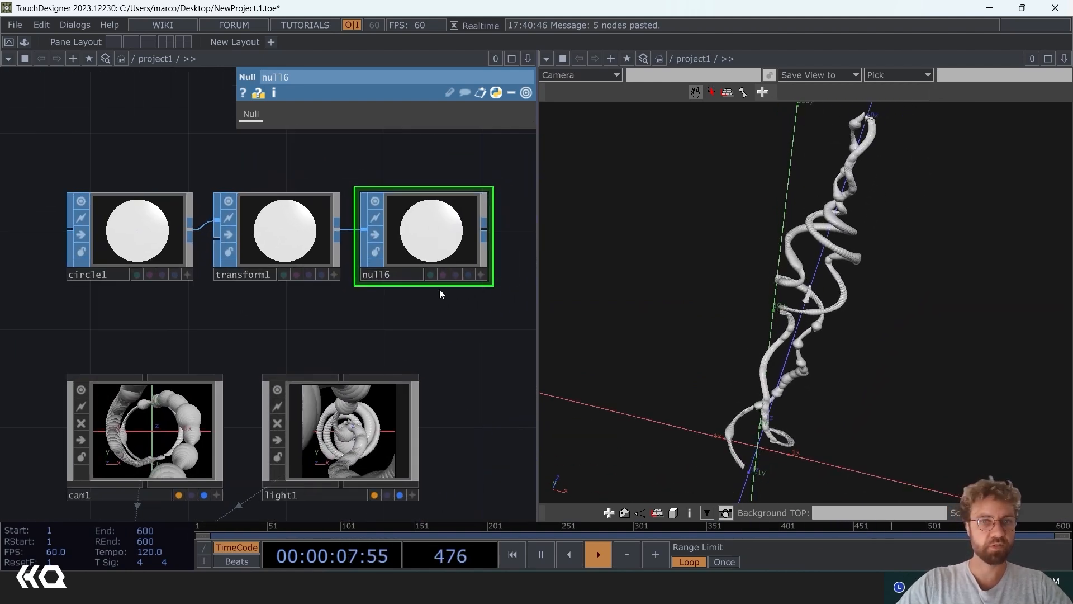
left_click(468, 273)
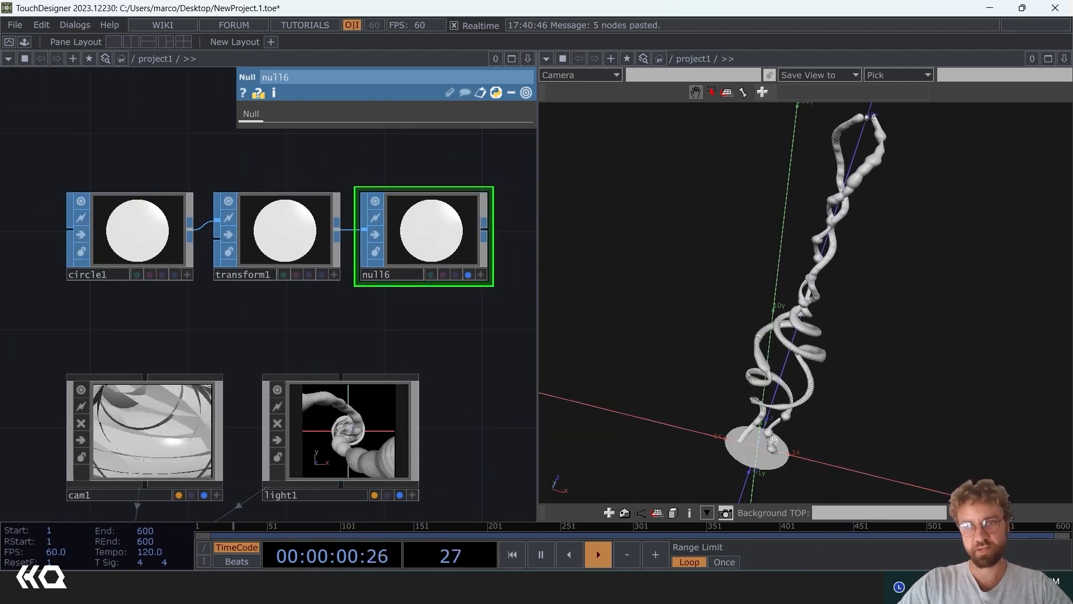
right_click_drag(766, 446, 727, 398)
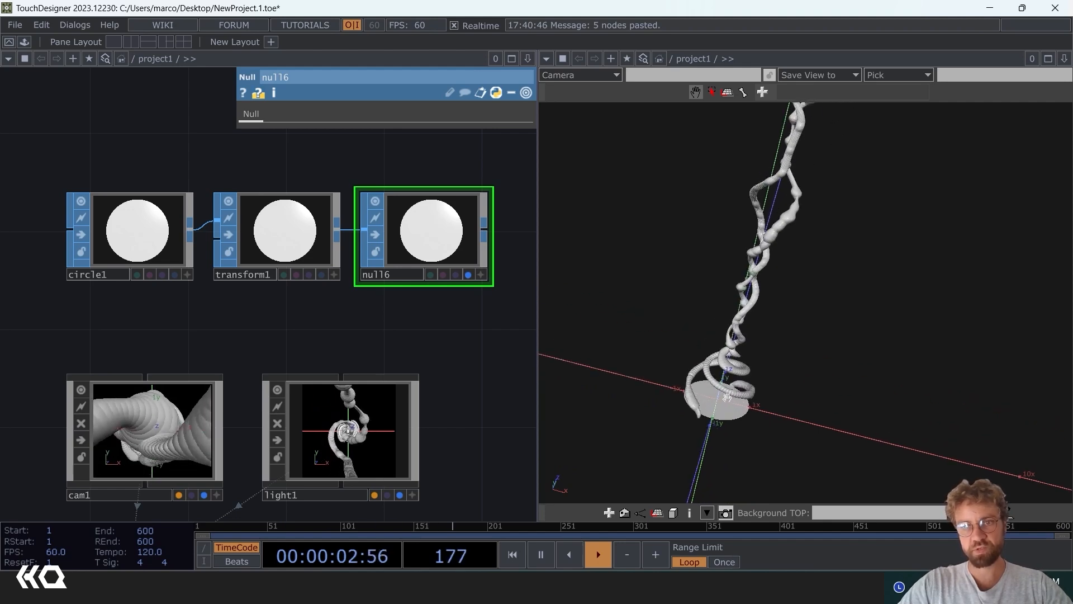
Step: Set both radius values of circle1 to 6
left_click(120, 223)
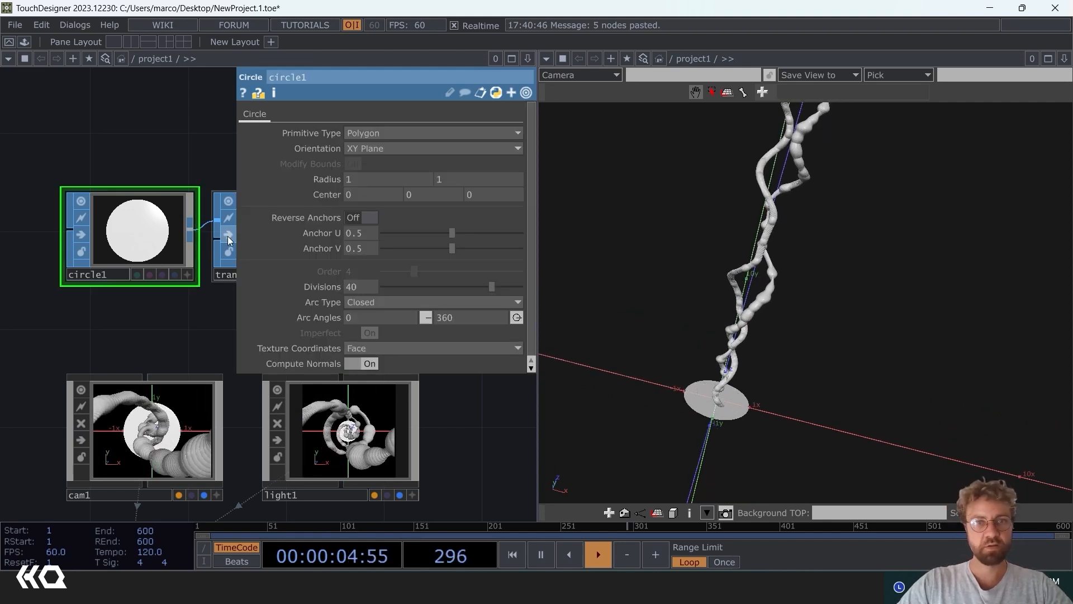
middle_click(330, 179)
middle_click_drag(330, 176, 363, 163)
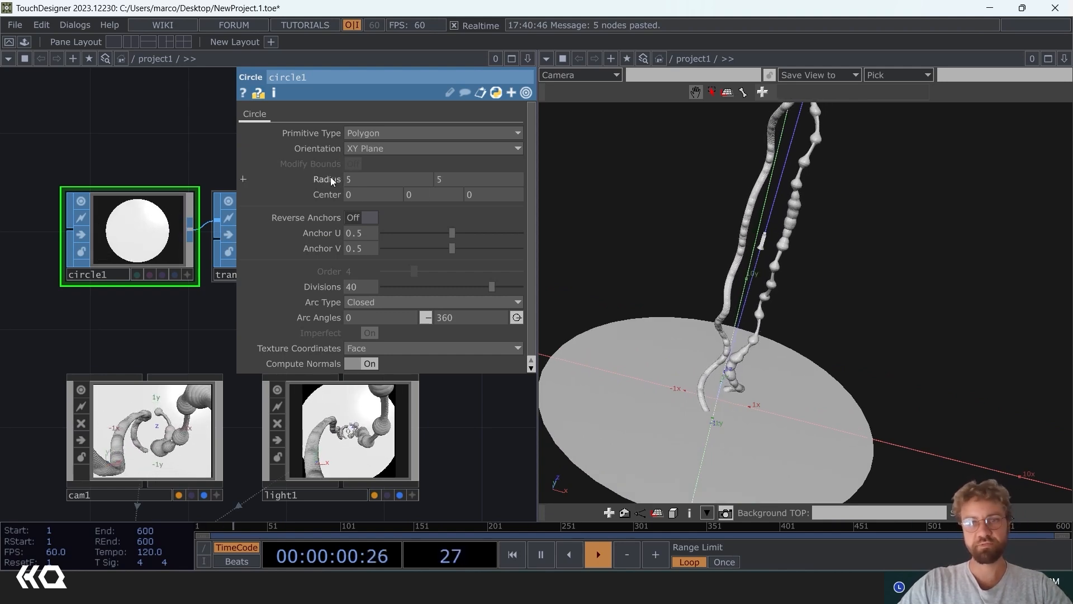
middle_click_drag(787, 205, 777, 279)
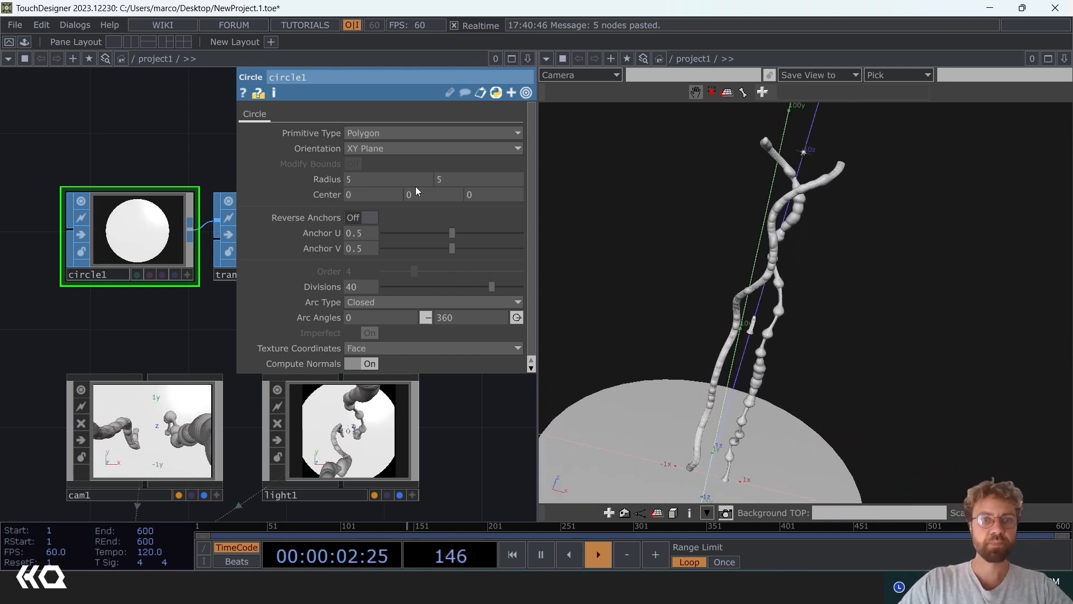
middle_click_drag(333, 179, 342, 165)
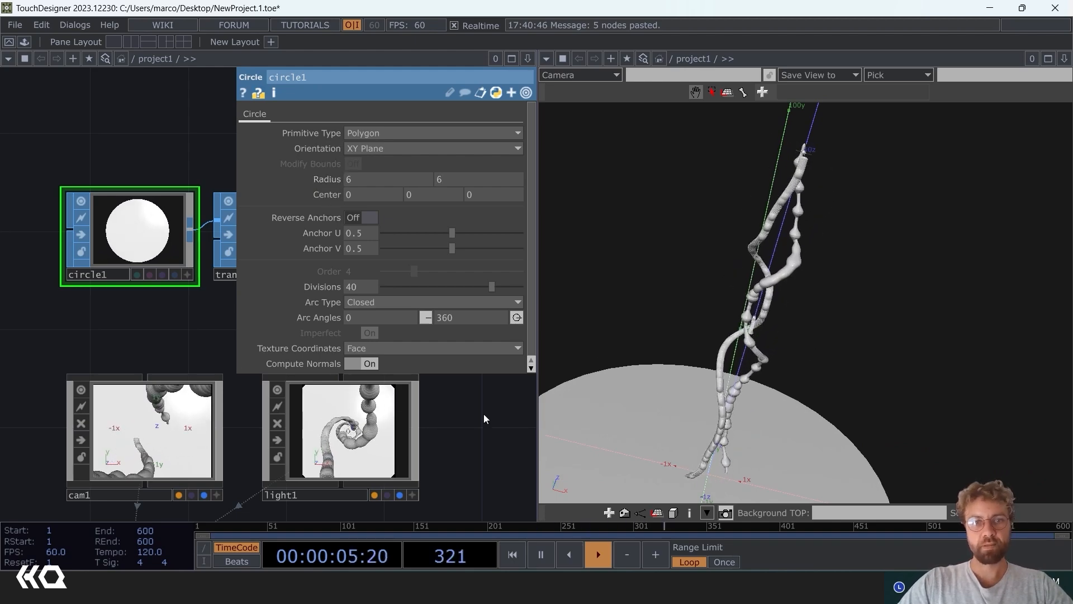
left_click_drag(484, 414, 174, 306)
scroll(271, 380, "down", 3)
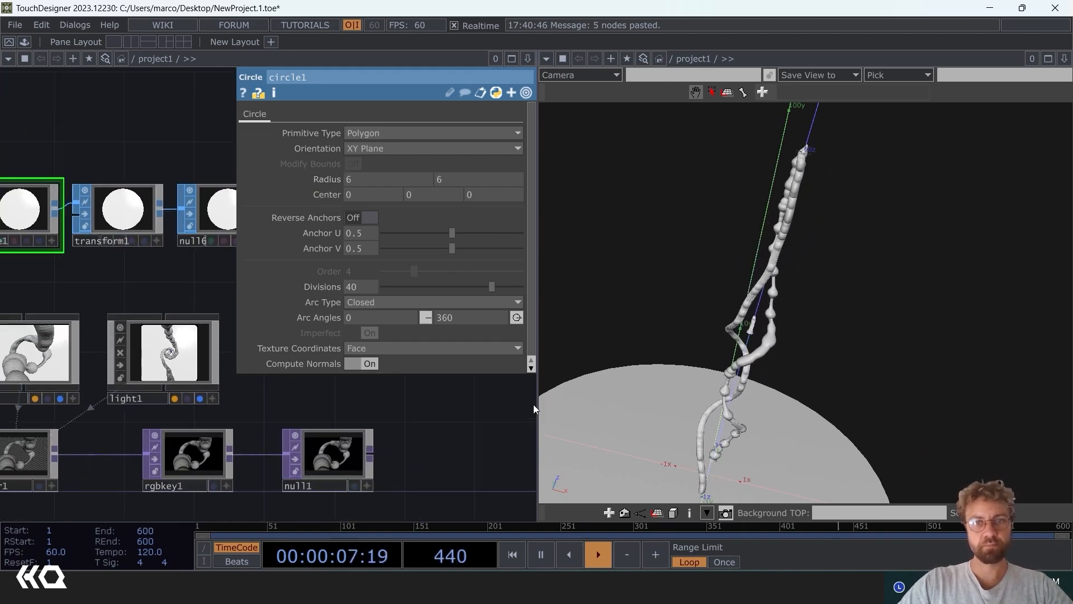
Step: Widen the network pane and assign the null after transform1 as the Path SOP of cam1
left_click_drag(537, 395, 653, 391)
left_click_drag(220, 363, 292, 291)
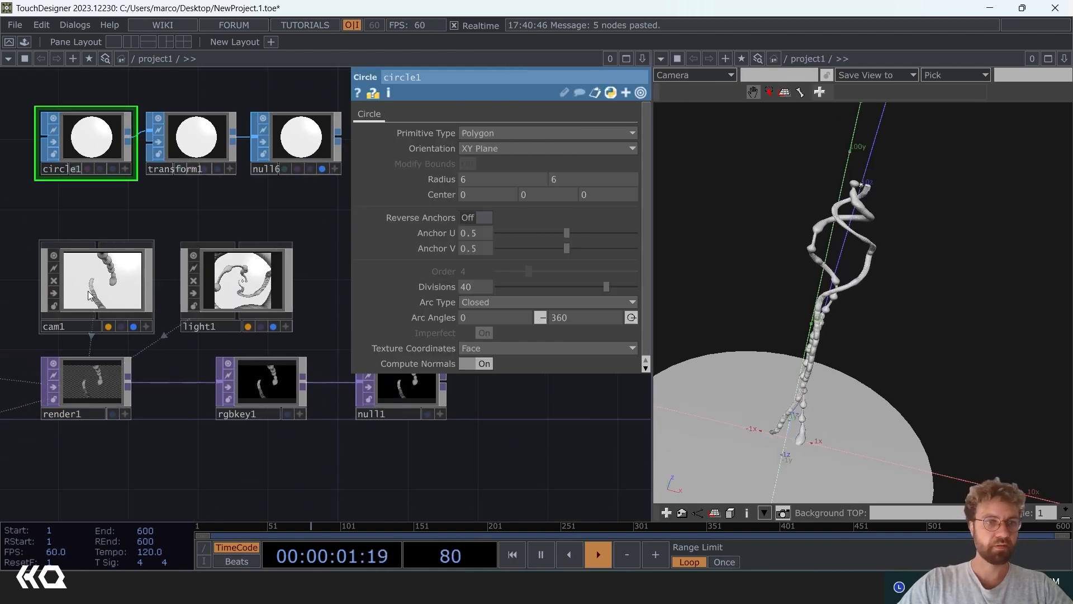
left_click(132, 291)
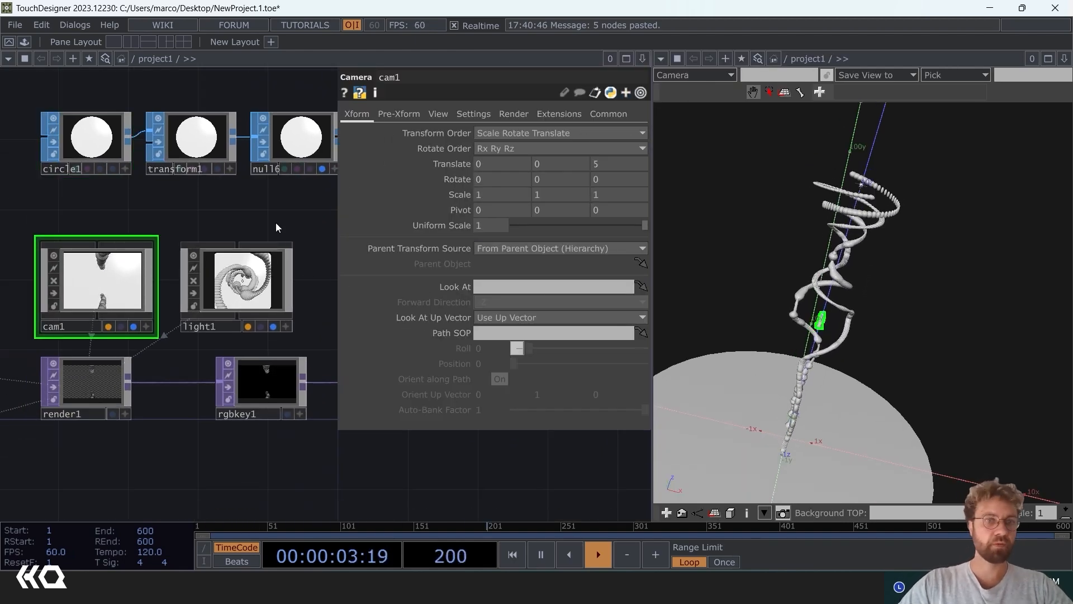
left_click_drag(277, 227, 261, 232)
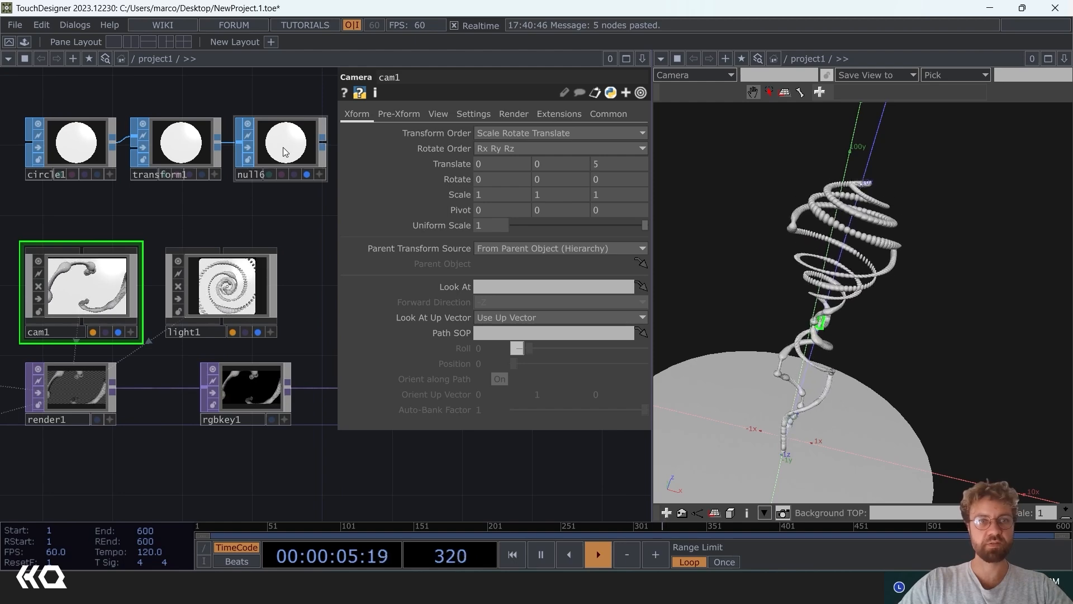
left_click_drag(281, 148, 498, 333)
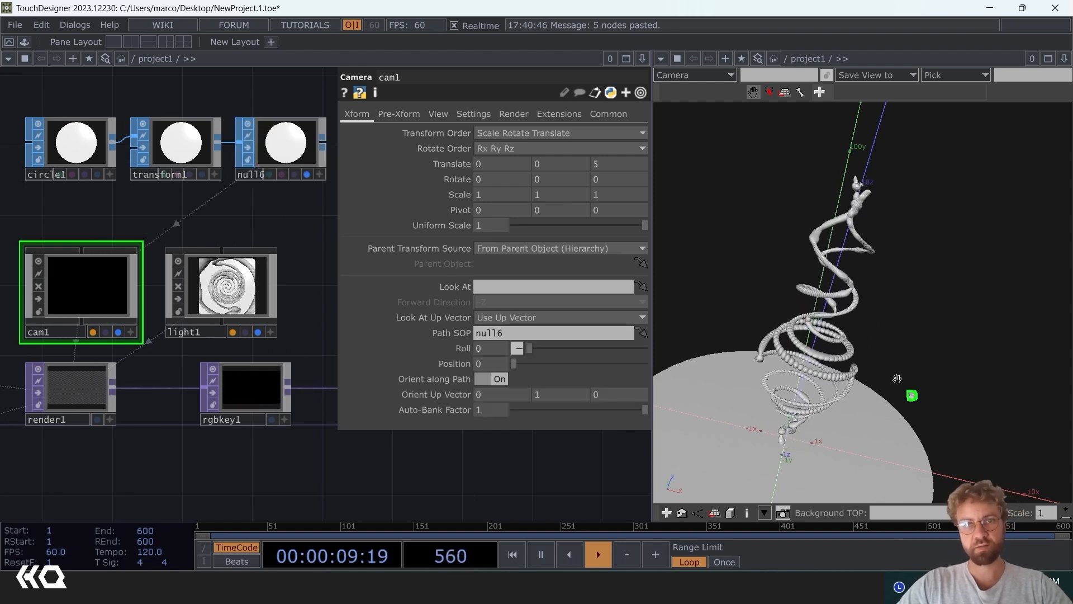
Step: Set the Z translate of cam1 to 0 and check the camera's position on the disc's edge
left_click(626, 165)
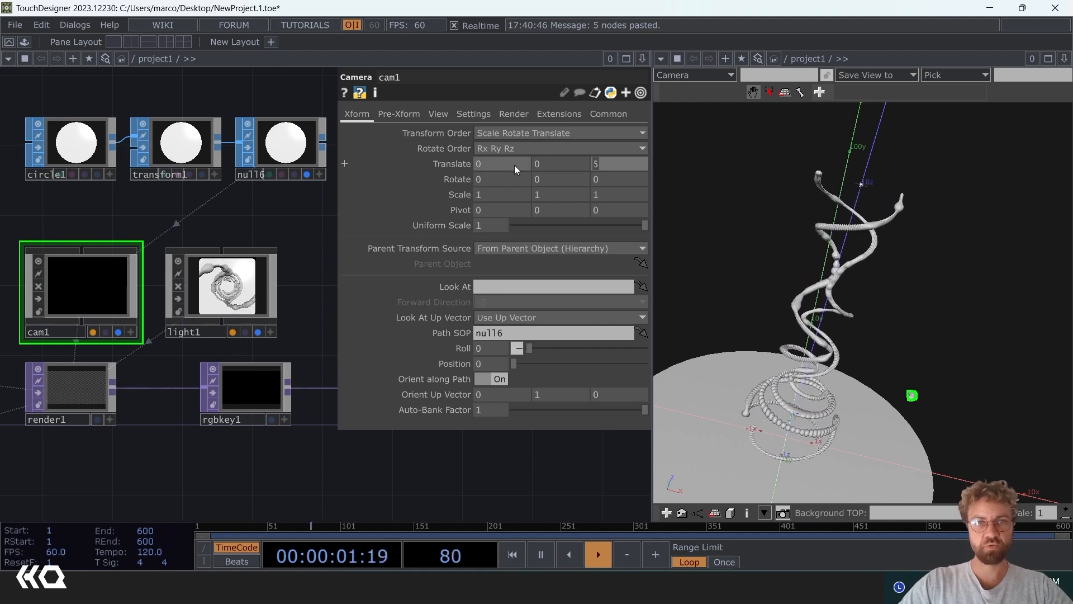
type("0")
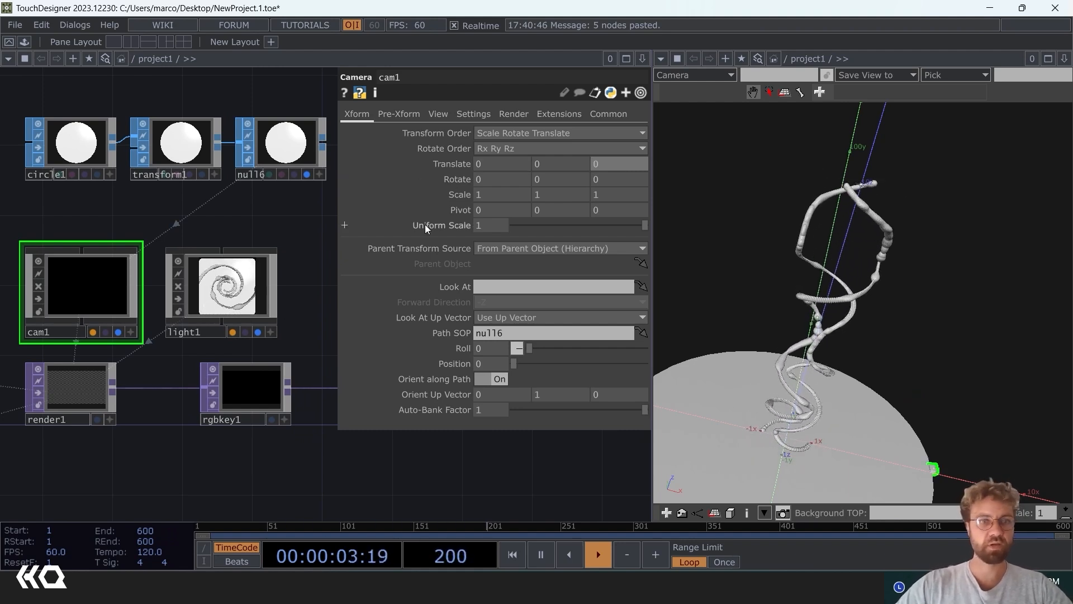
right_click_drag(879, 370, 866, 248)
middle_click_drag(939, 385, 917, 332)
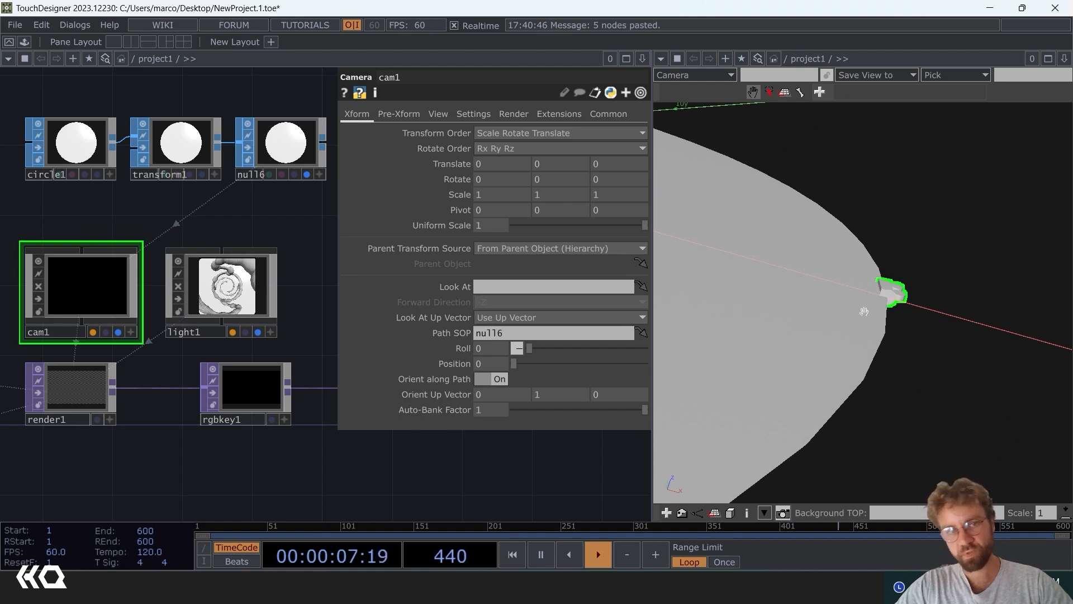
middle_click_drag(863, 311, 859, 382)
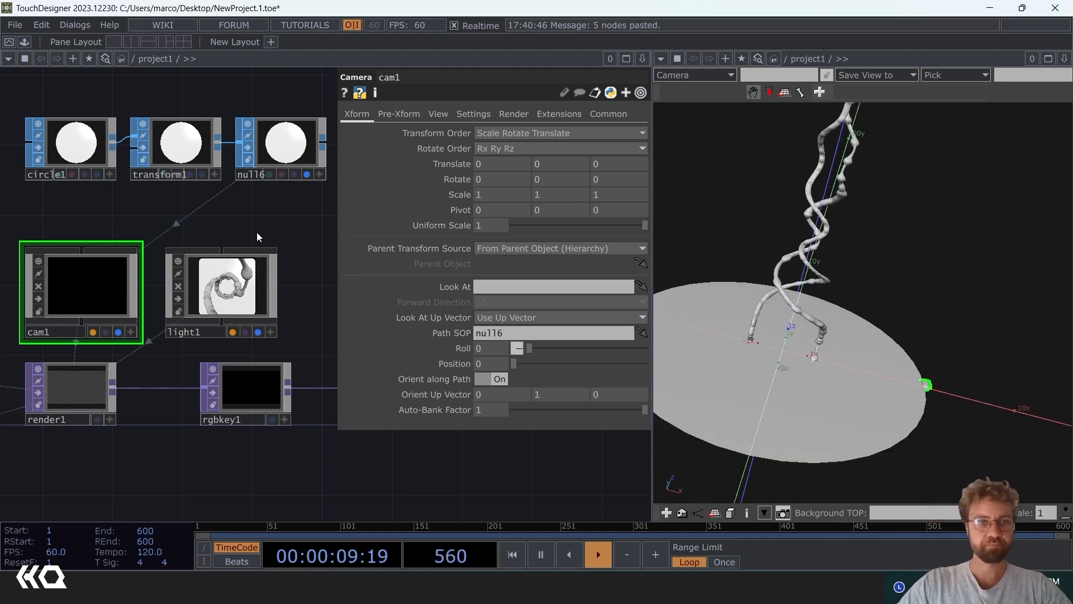
Step: Assign the null after transform1 as the Path SOP of light1
left_click(220, 292)
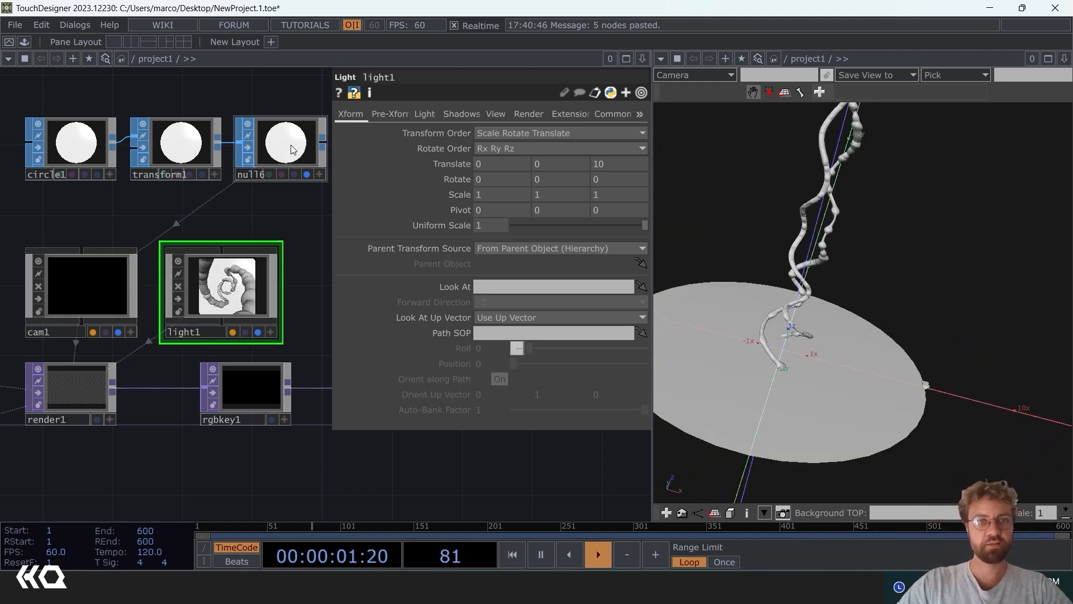
left_click_drag(291, 149, 509, 333)
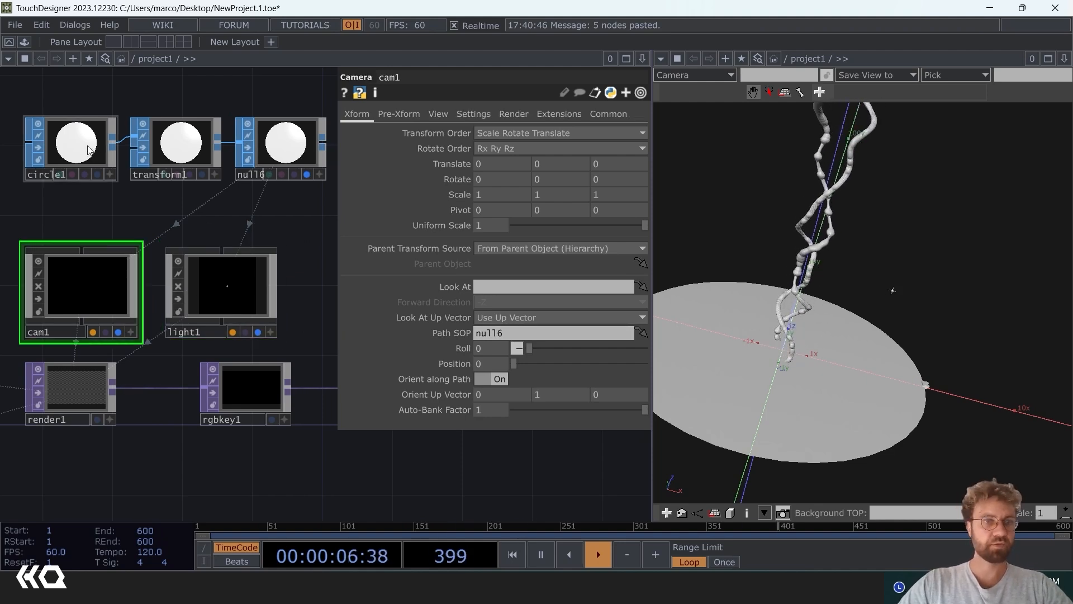
Step: Examine circle1, the camera position on the disc's edge and the spirals from several angles and distances
left_click(73, 144)
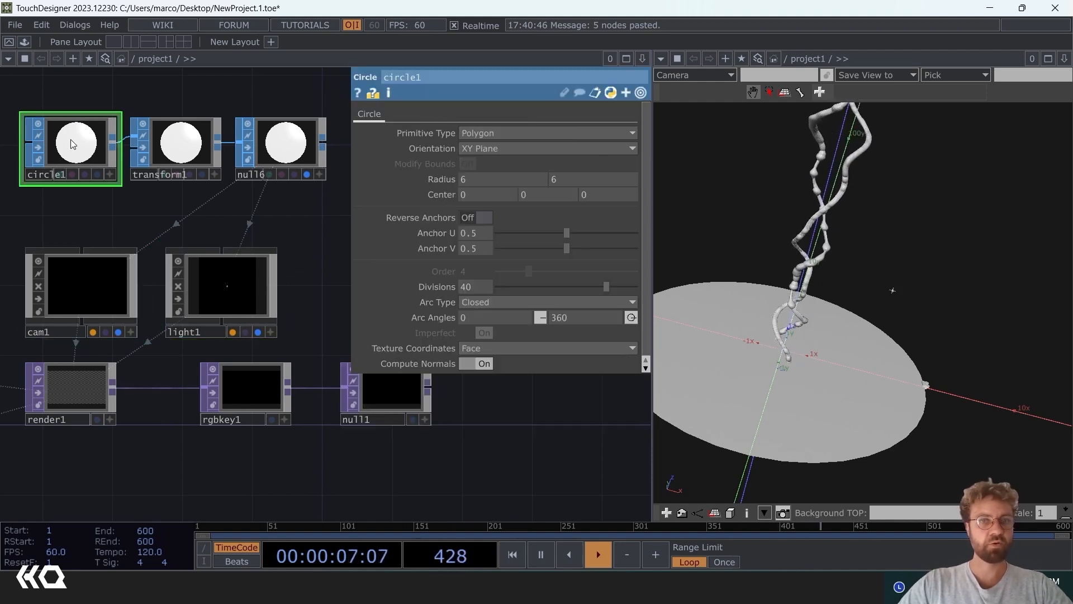
mouse_move(437, 179)
middle_mouse_down()
mouse_move(435, 164)
mouse_move(413, 163)
mouse_move(447, 164)
mouse_move(431, 164)
middle_mouse_up()
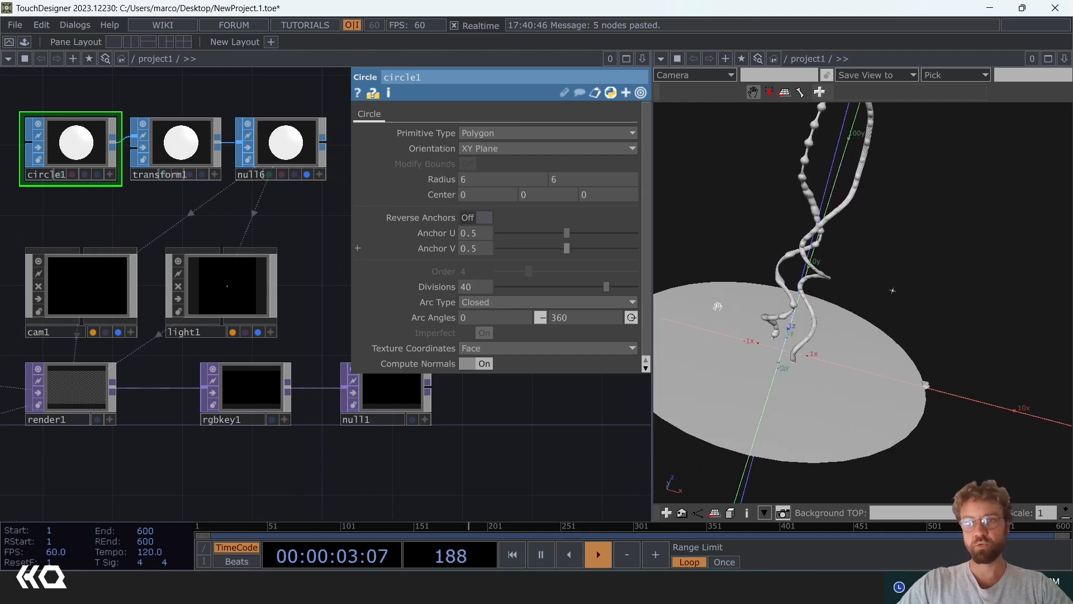
scroll(935, 398, "up", 3)
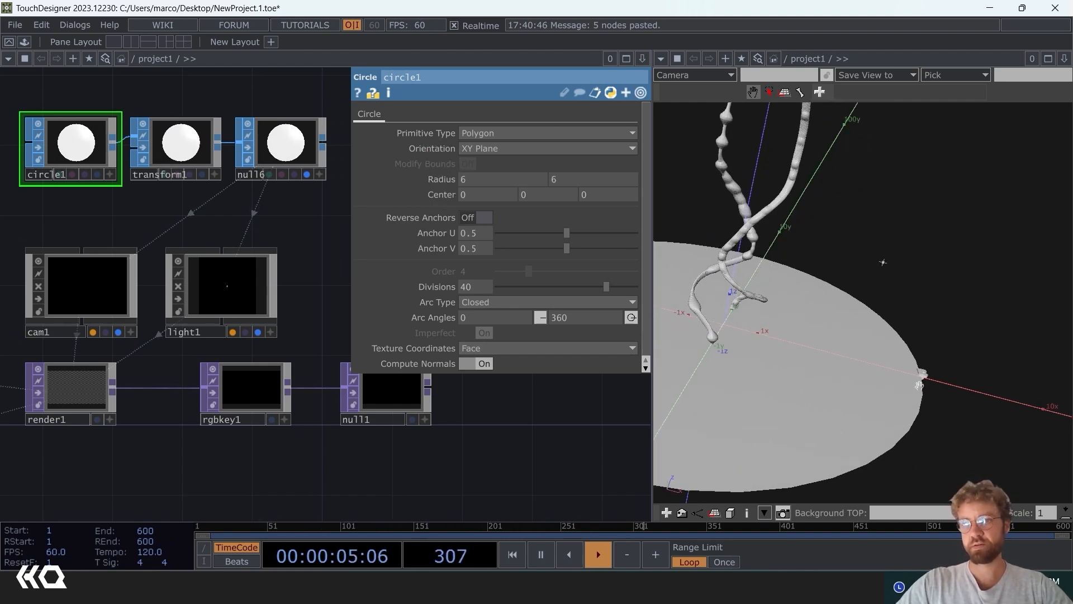
left_click_drag(913, 390, 922, 385)
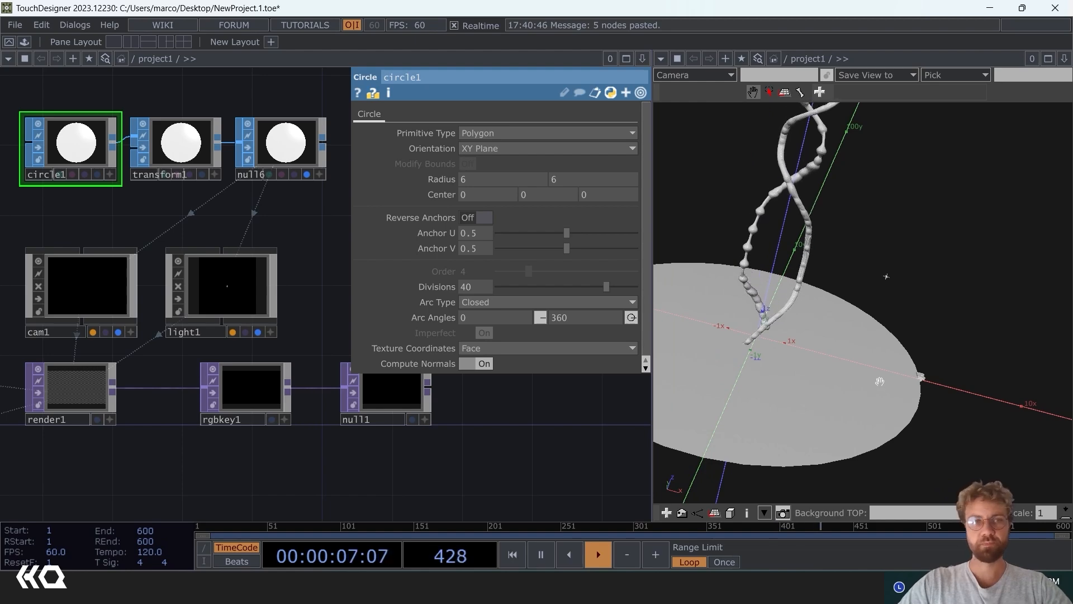
scroll(175, 395, "up", 5)
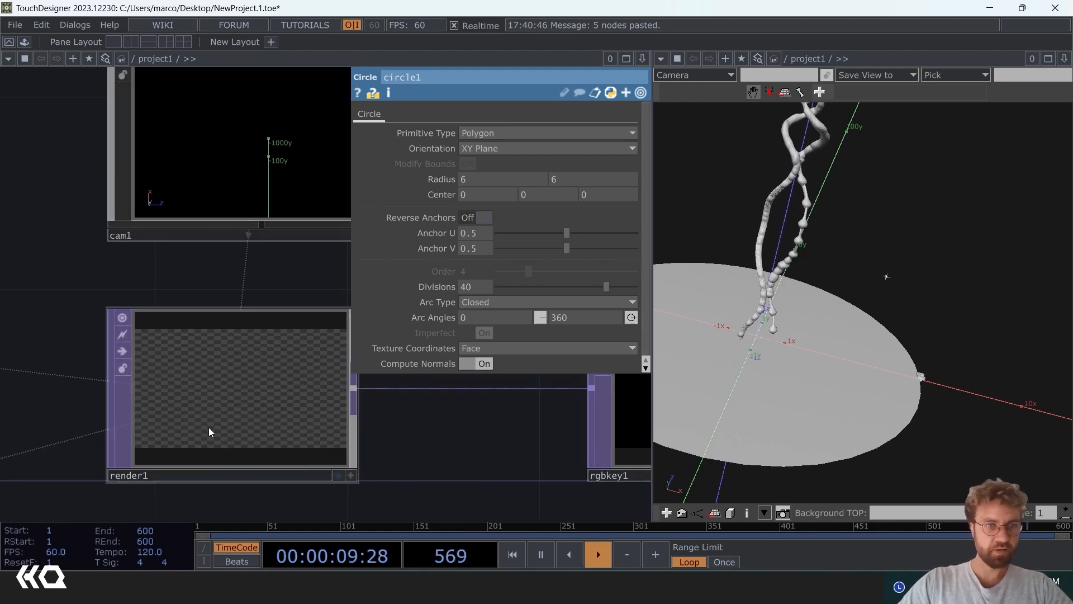
scroll(903, 401, "up", 5)
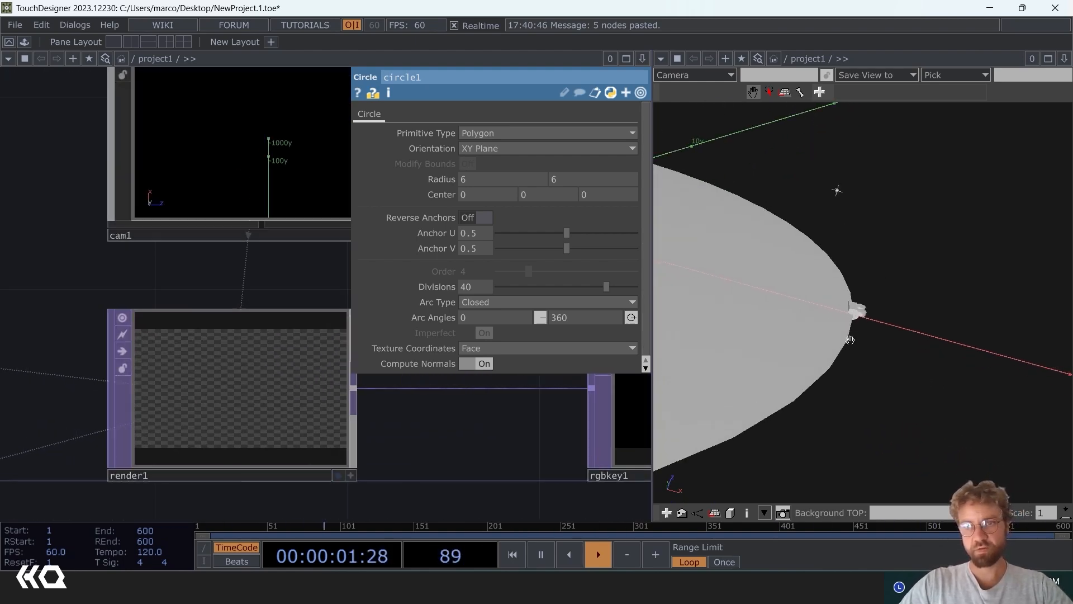
scroll(854, 297, "down", 5)
right_click_drag(854, 296, 870, 370)
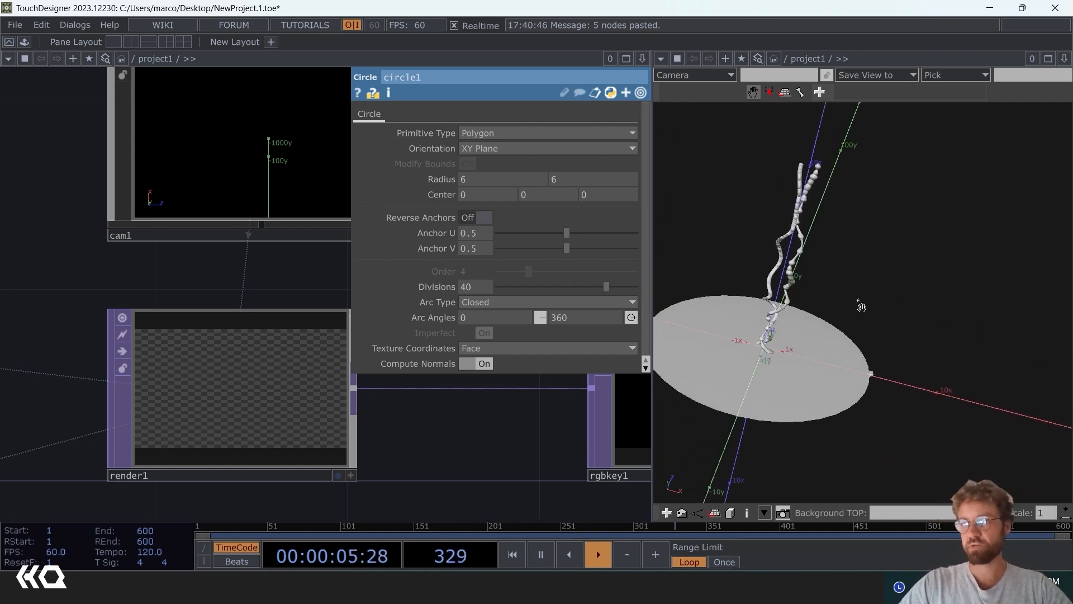
left_click_drag(823, 263, 807, 248)
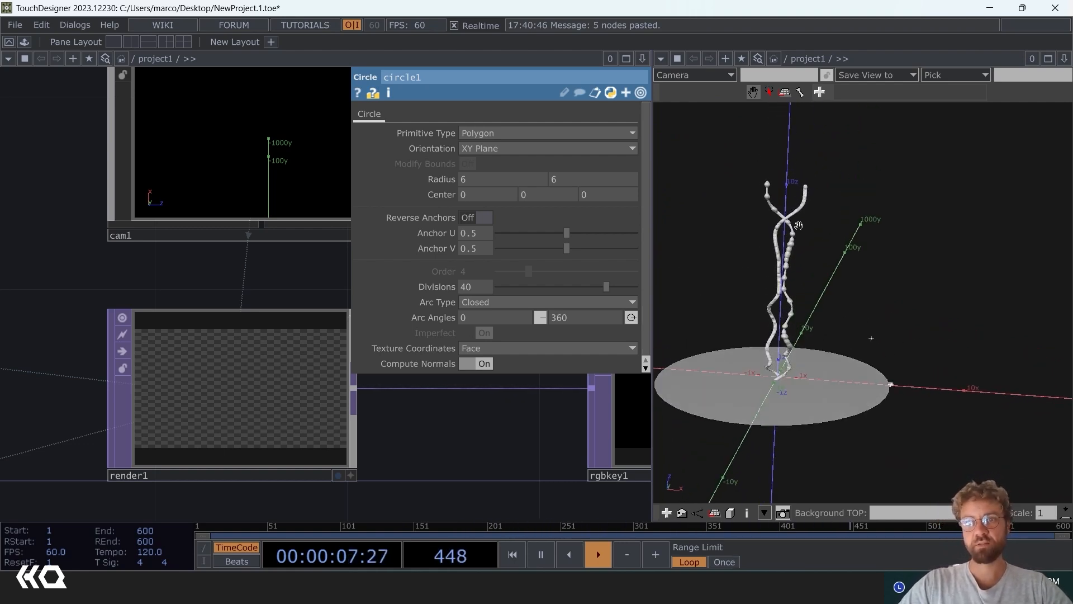
scroll(799, 225, "up", 5)
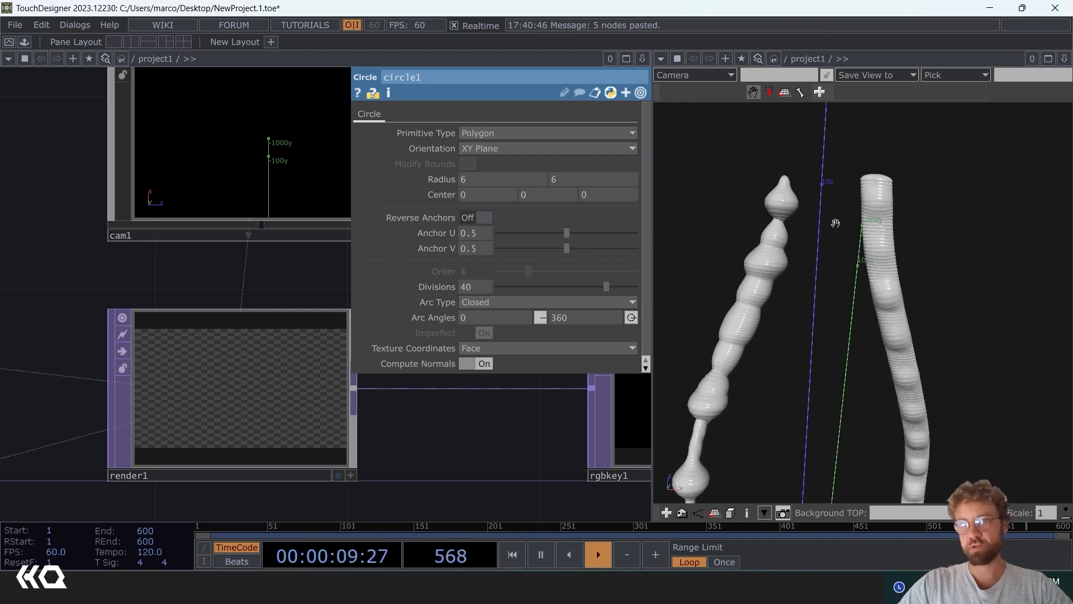
right_click_drag(836, 223, 818, 302)
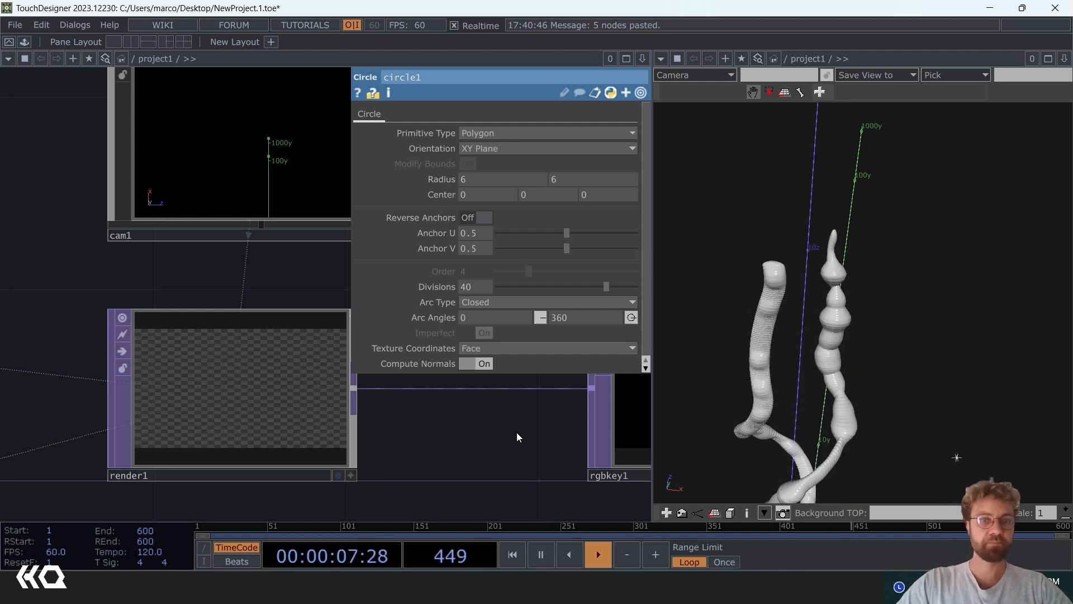
Step: Add a Null COMP to the network below render1
scroll(321, 380, "down", 5)
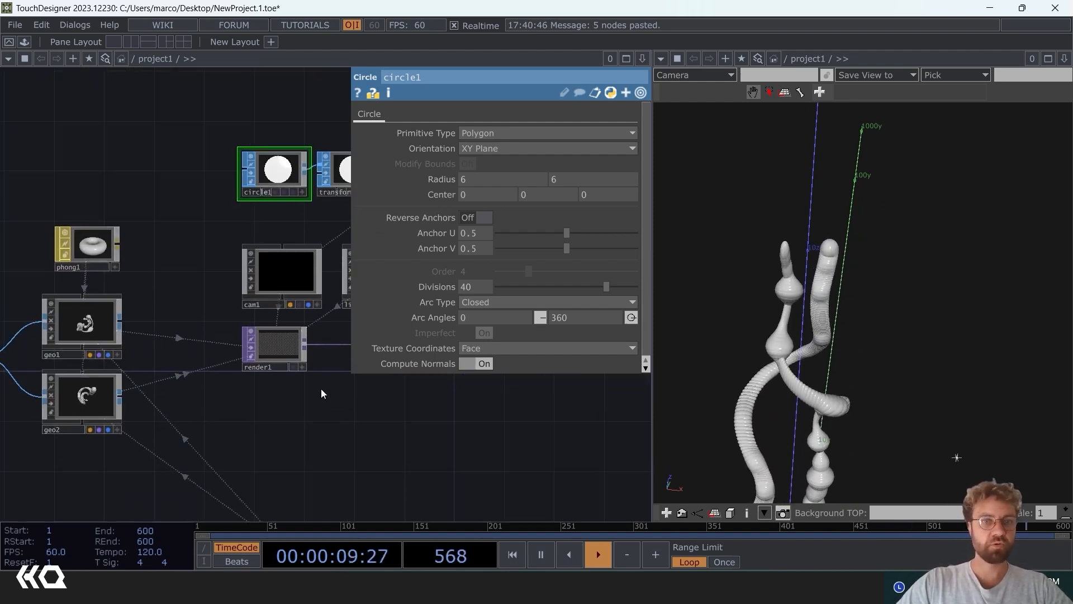
left_click_drag(321, 389, 329, 362)
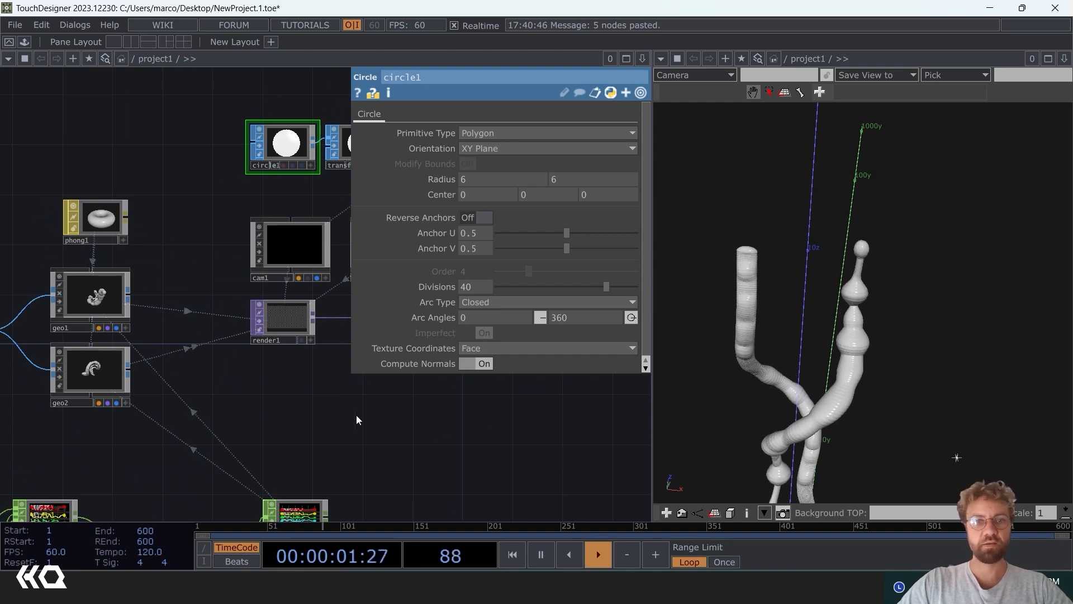
key("Tab")
left_click(117, 168)
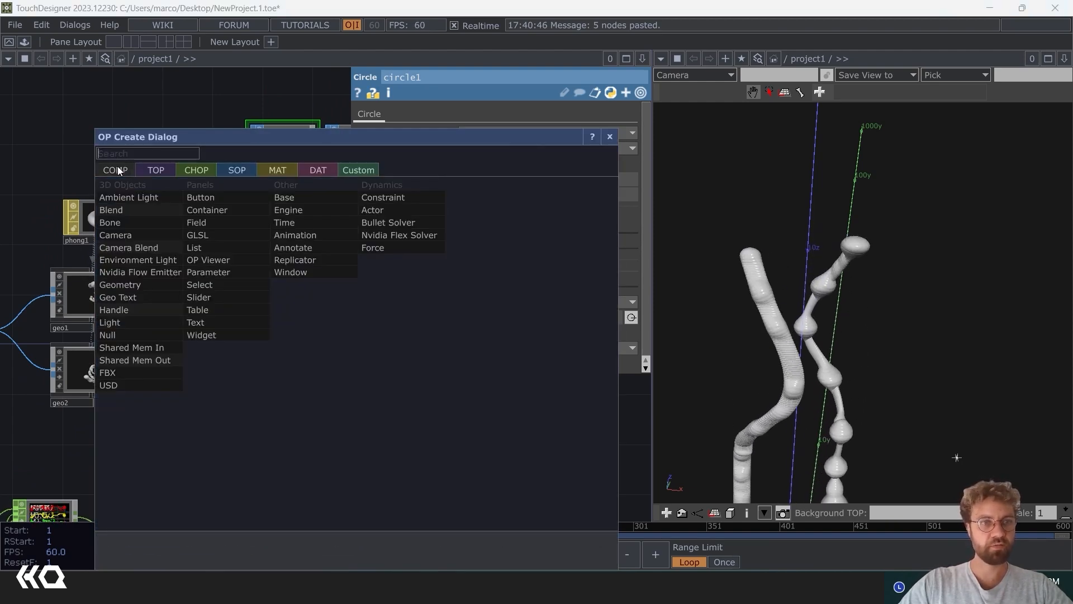
type("nul")
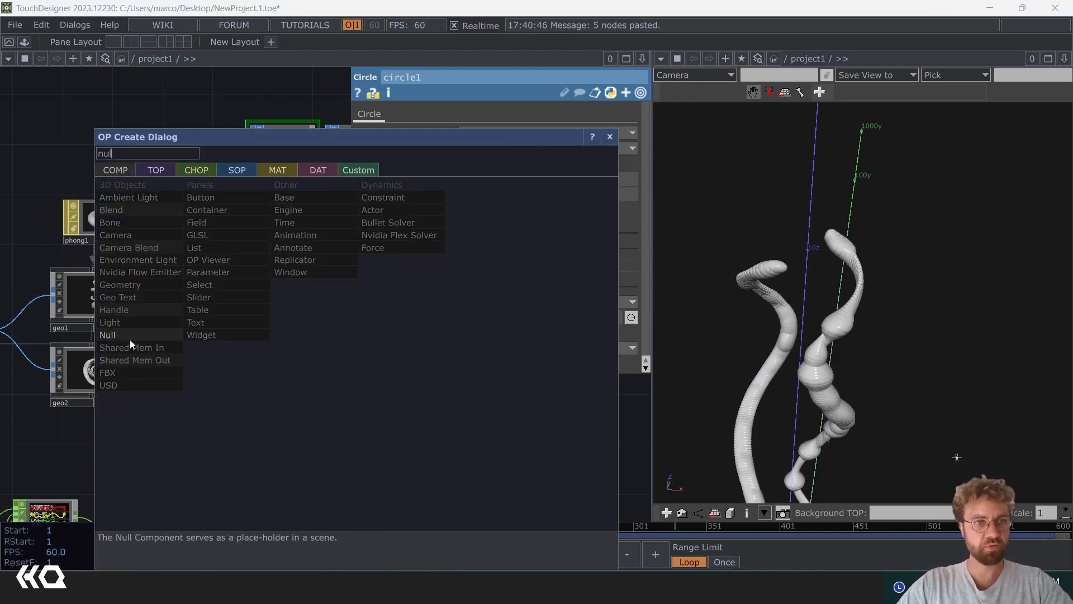
left_click(130, 339)
left_click(286, 414)
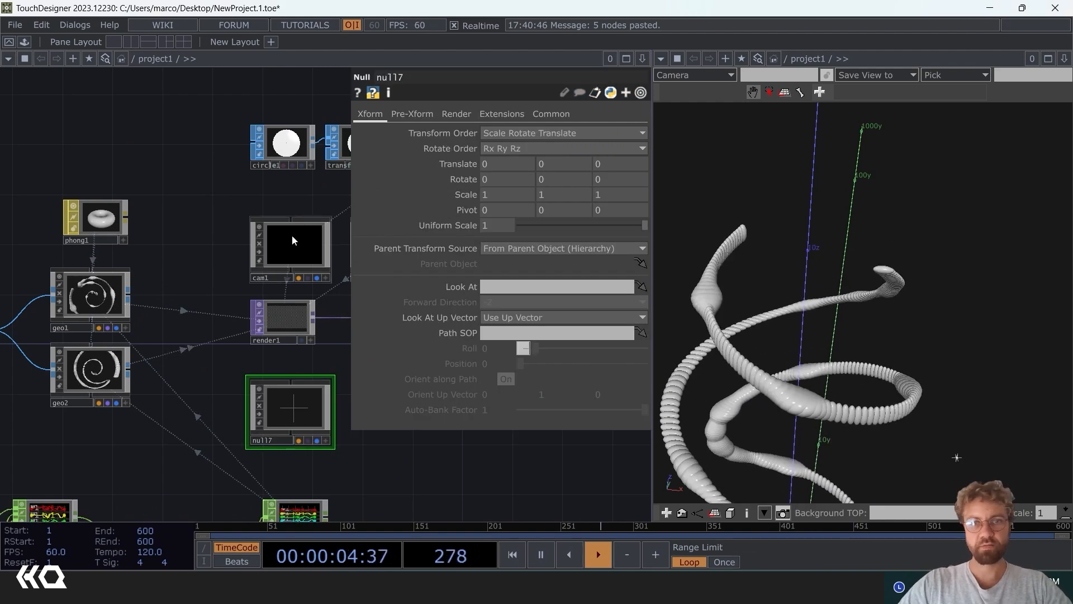
Step: Set the Look At target of cam1 to the Null COMP below render1
left_click(292, 235)
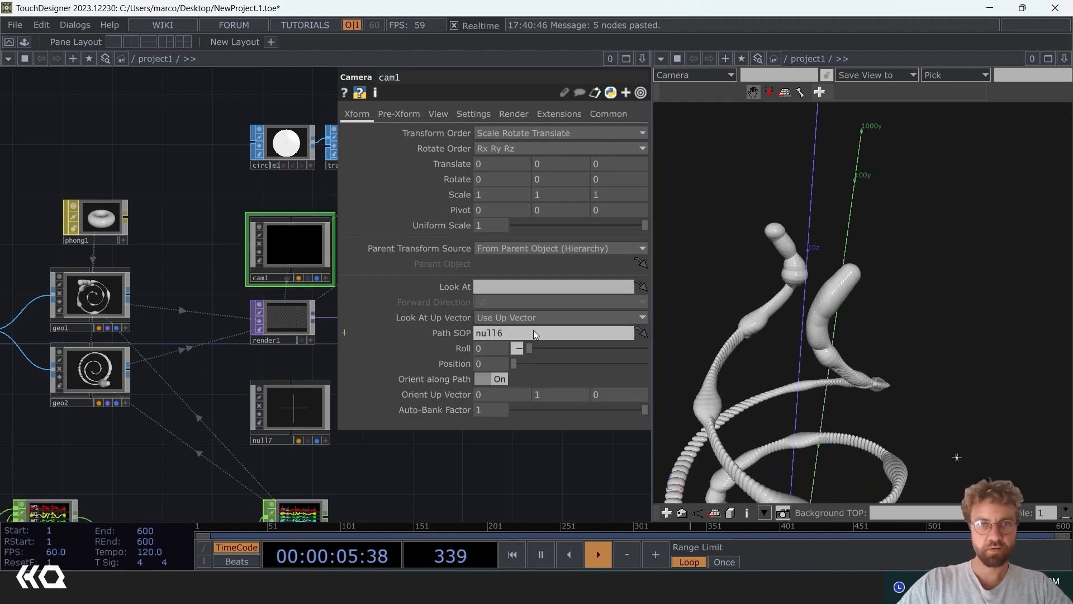
left_click_drag(283, 396, 521, 287)
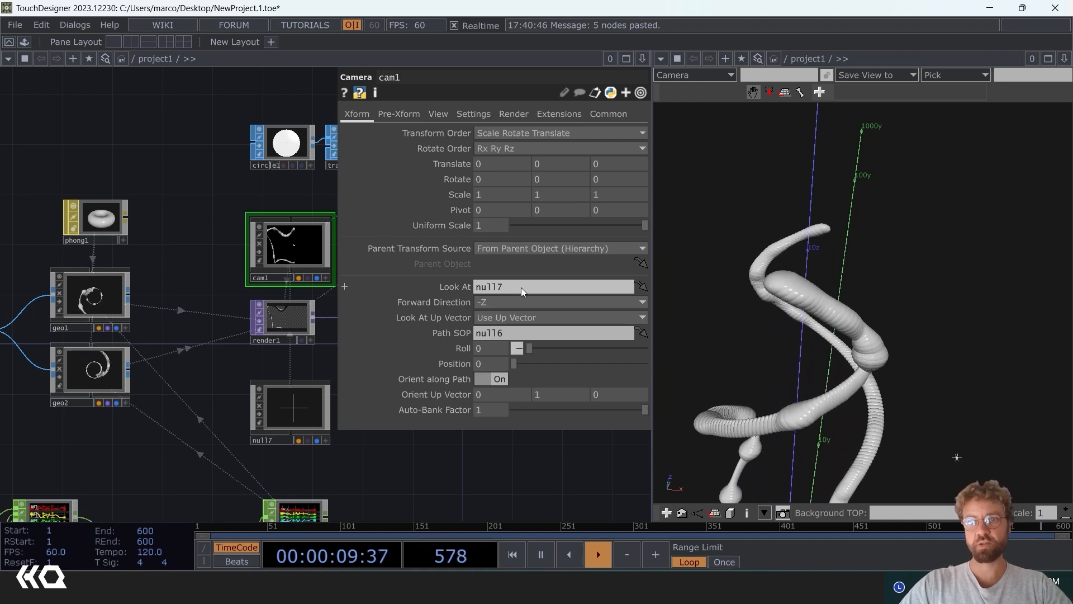
scroll(819, 268, "down", 4)
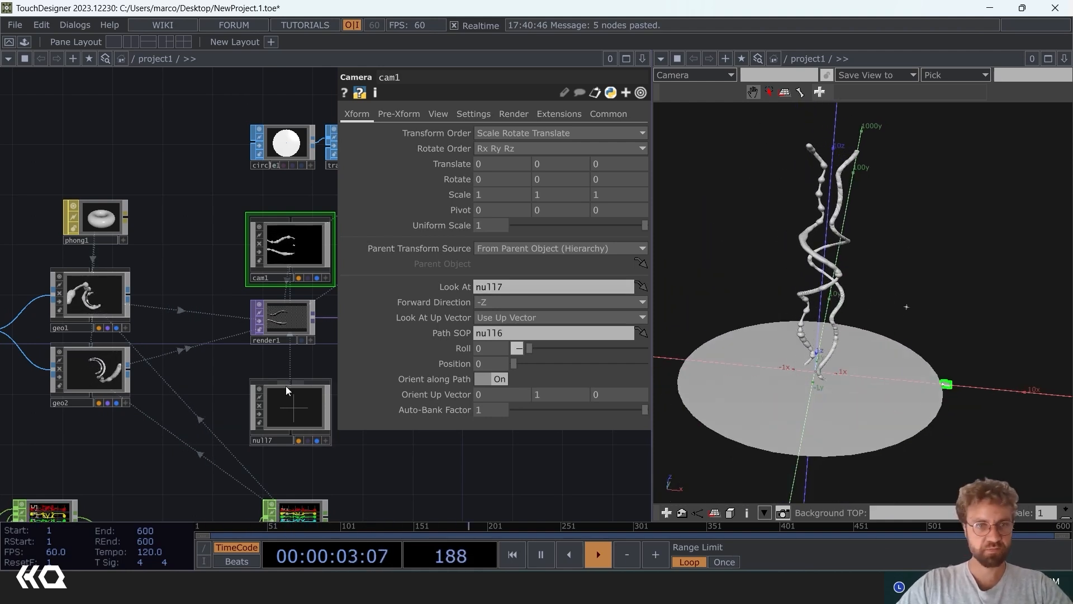
Step: Add a second channel named height to constant1, below numInstances
left_click(292, 417)
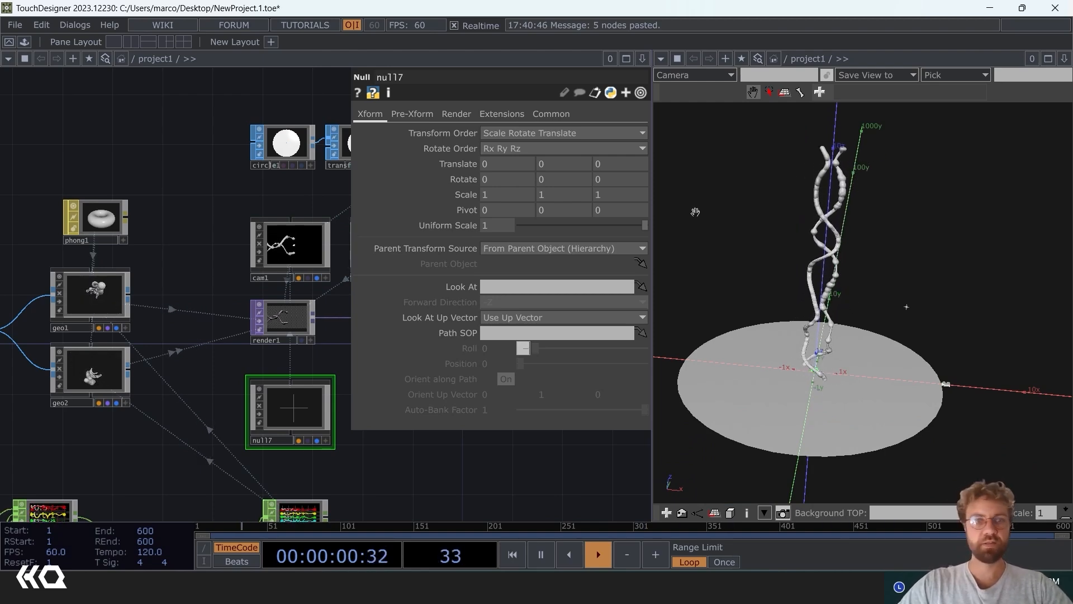
left_click_drag(252, 448, 391, 410)
scroll(316, 440, "down", 3)
left_click_drag(143, 362, 246, 243)
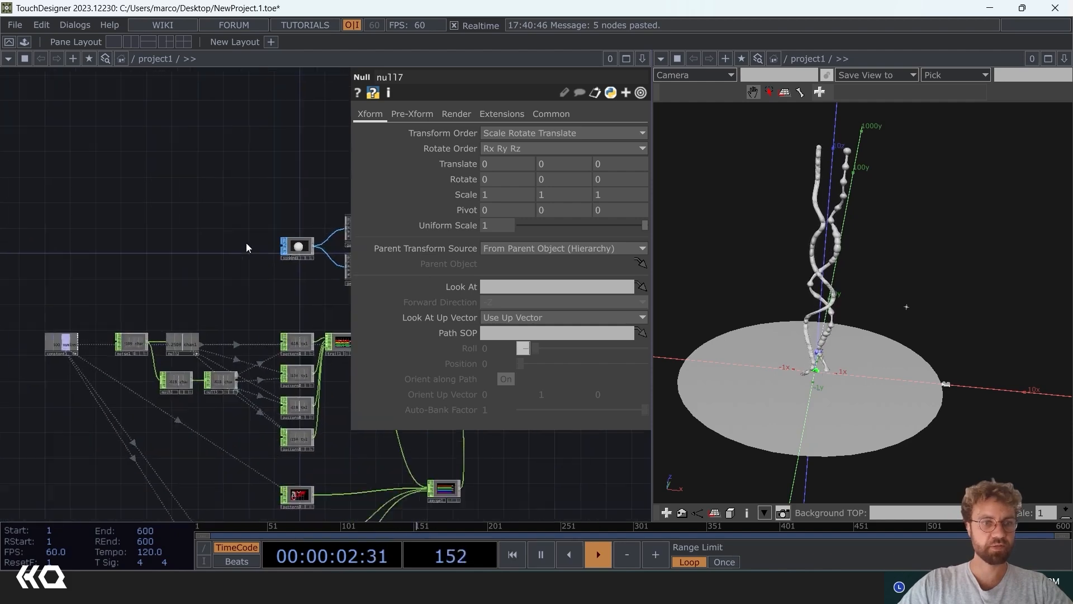
scroll(96, 258, "up", 3)
scroll(97, 263, "up", 3)
left_click(120, 362)
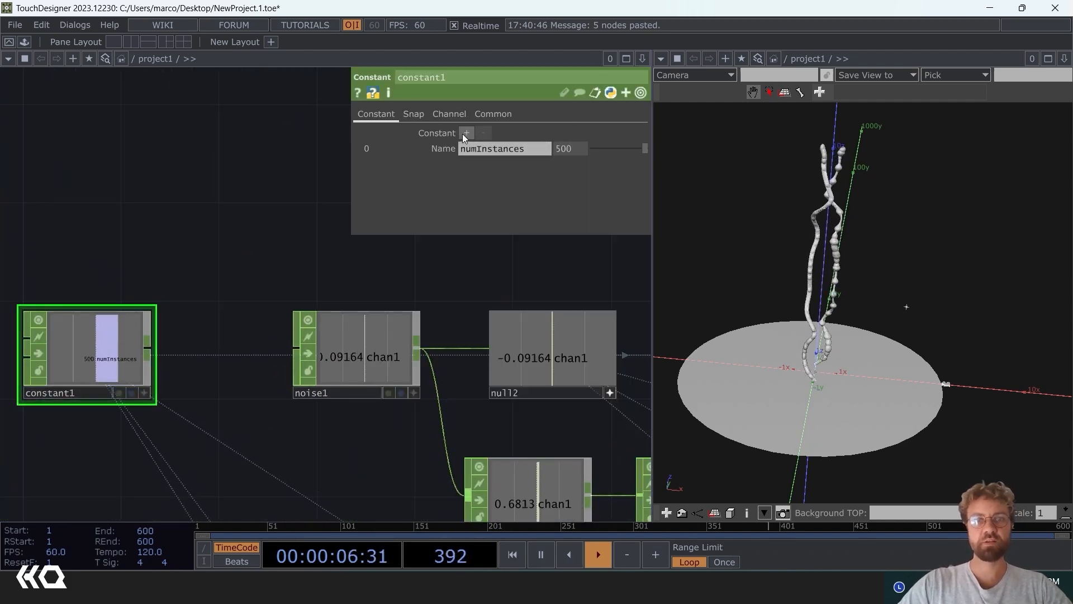
left_click(463, 133)
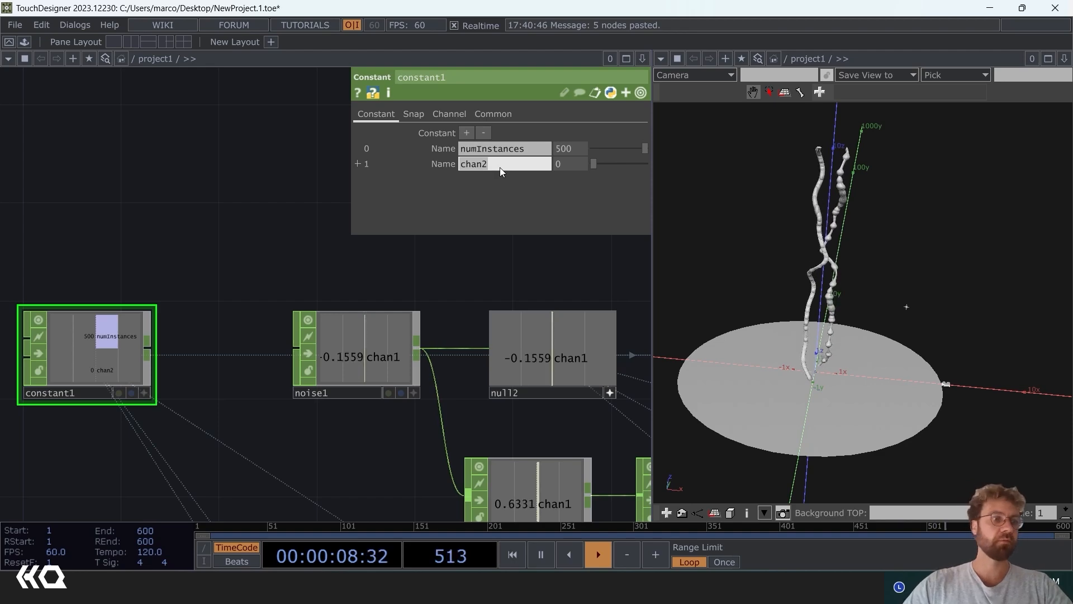
left_click(500, 164)
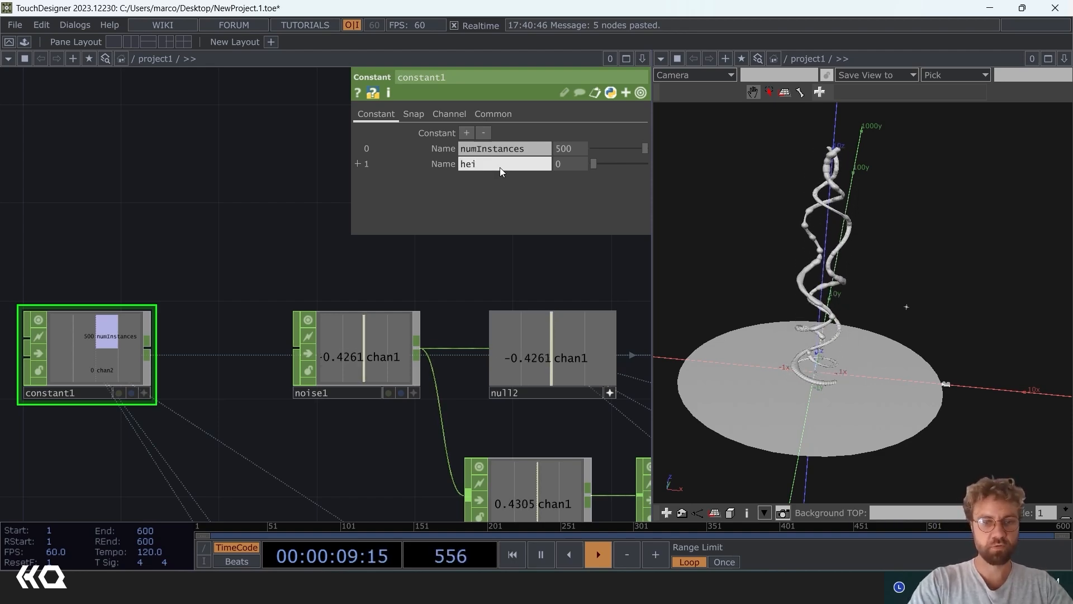
type("height")
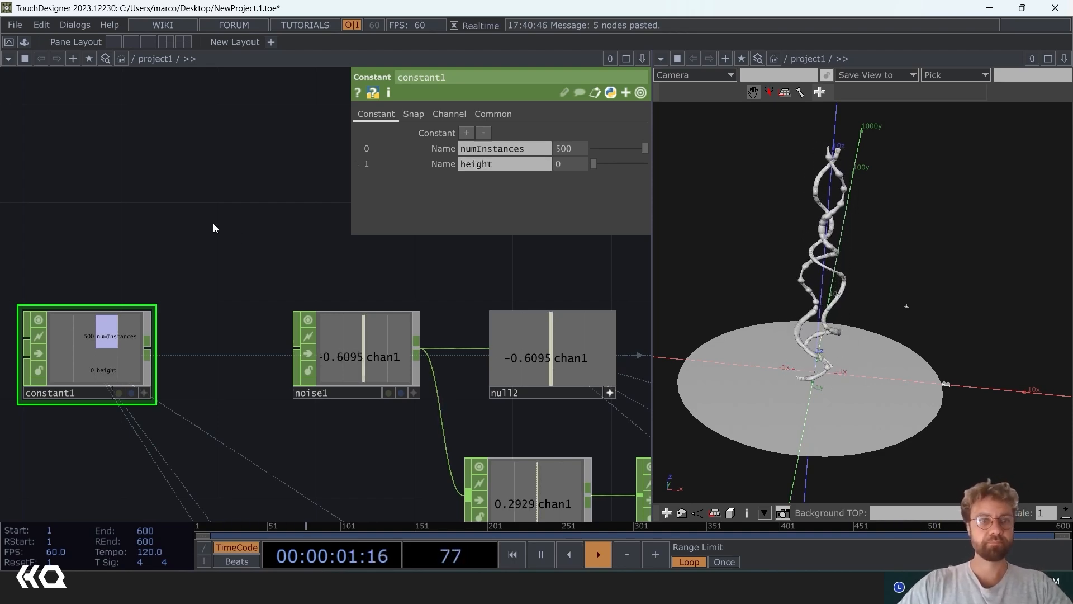
scroll(213, 223, "down", 5)
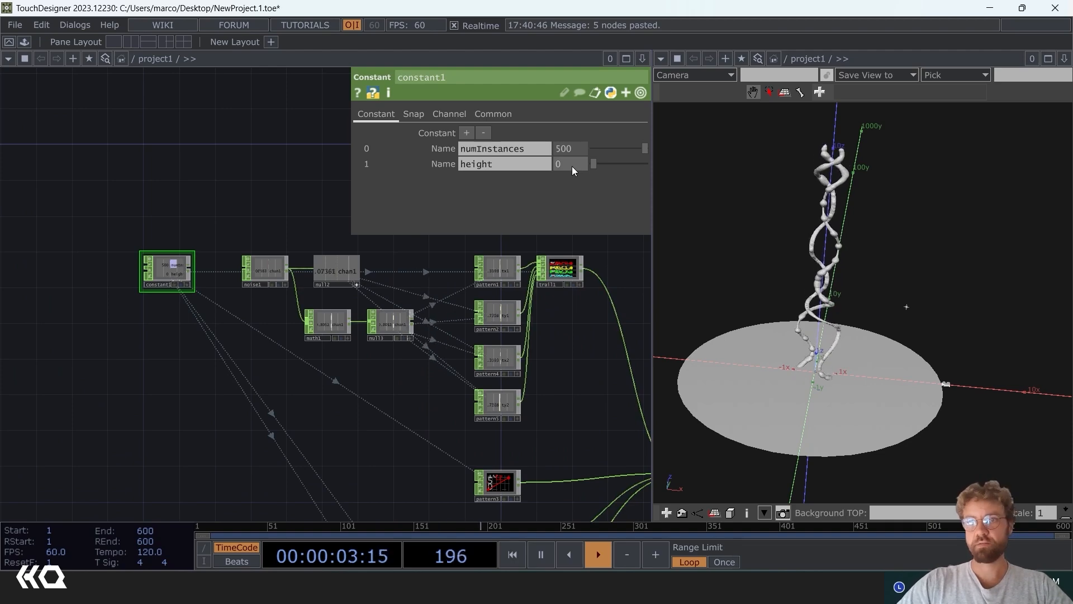
Step: Set constant1's height channel to 10 and link the Z translate of null7 to that channel
scroll(416, 371, "up", 3)
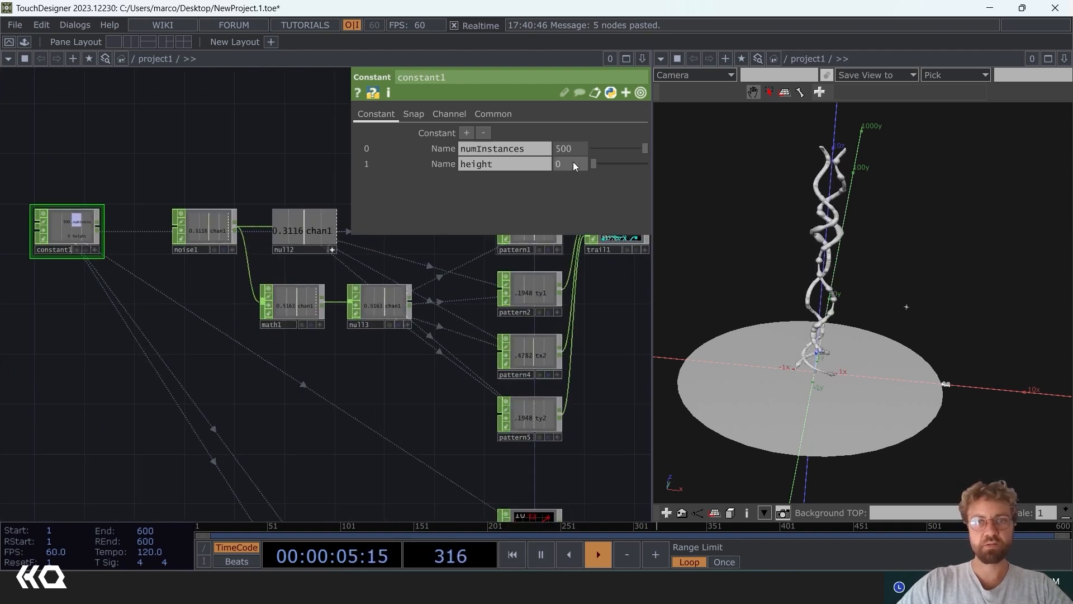
type("10")
key("Return")
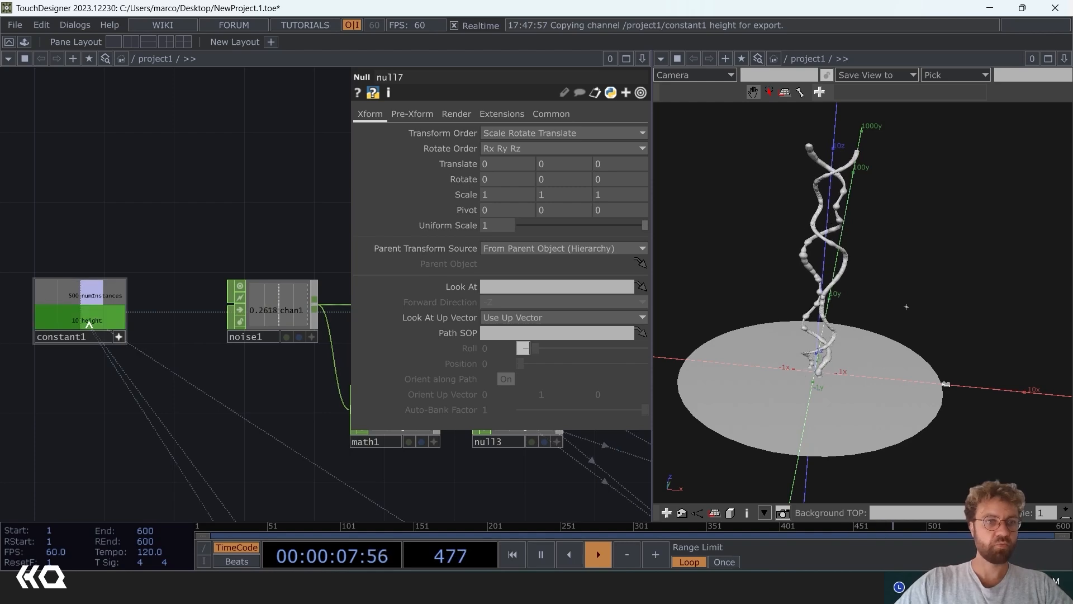
left_click(623, 162)
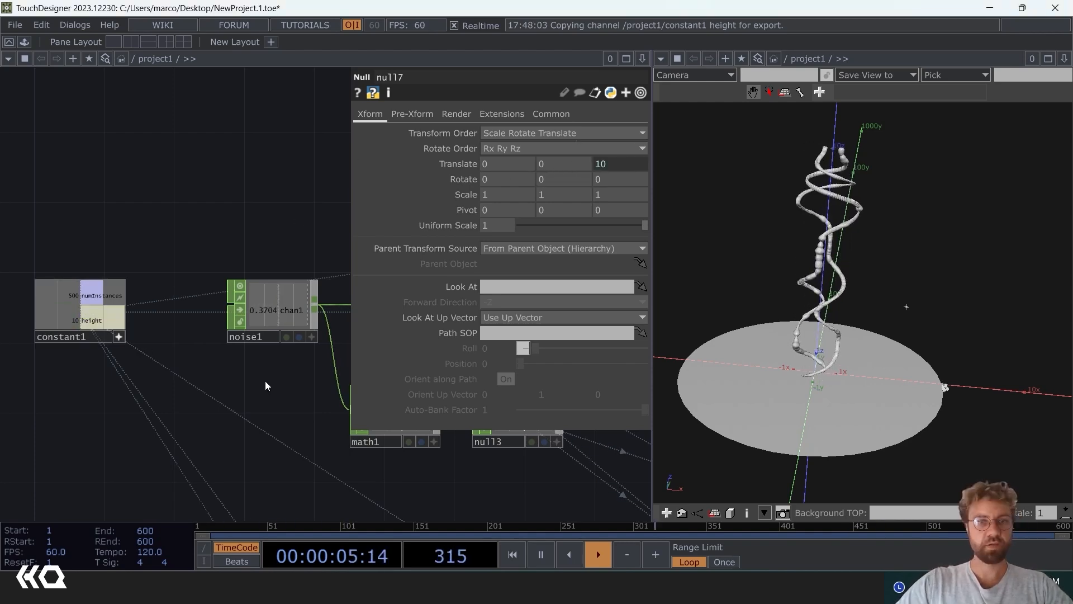
Step: Link the Amplitude of pattern3 to the height channel of constant1
left_click_drag(220, 496, 0, 301)
scroll(214, 385, "down", 4)
left_click_drag(215, 383, 132, 415)
scroll(241, 360, "up", 6)
scroll(199, 364, "down", 4)
left_click_drag(199, 364, 223, 335)
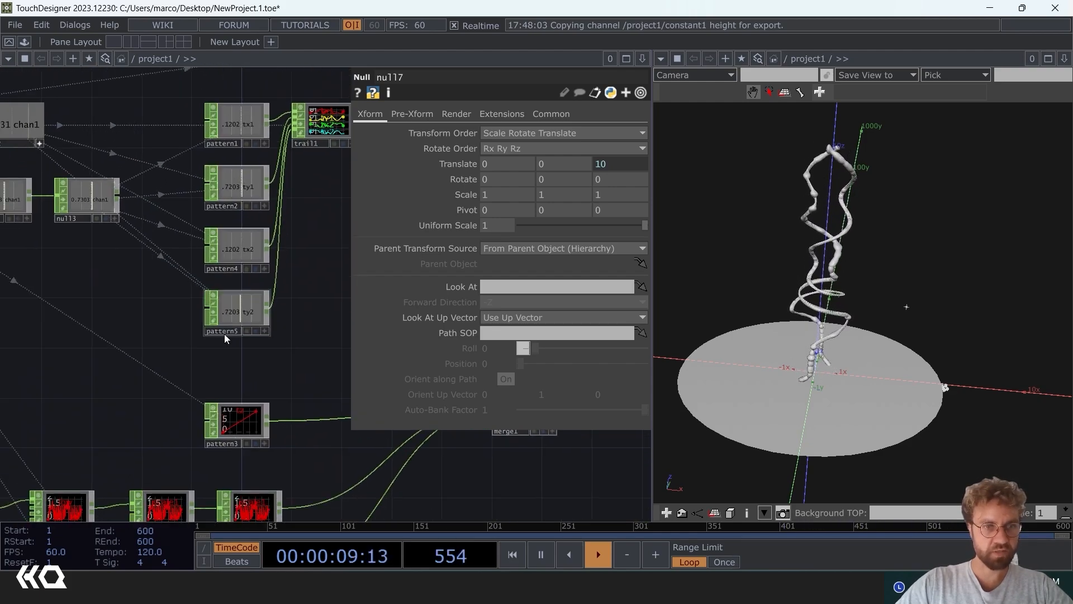
scroll(246, 361, "up", 2)
left_click(266, 383)
left_click_drag(149, 350, 285, 417)
left_click_drag(128, 373, 197, 422)
left_click_drag(83, 310, 189, 392)
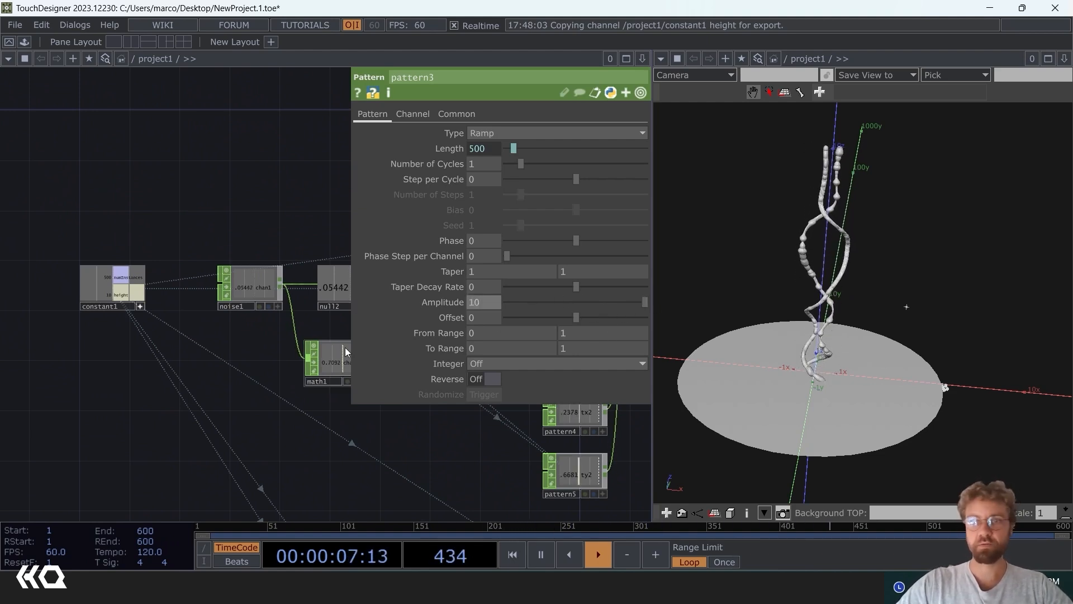
scroll(149, 359, "up", 3)
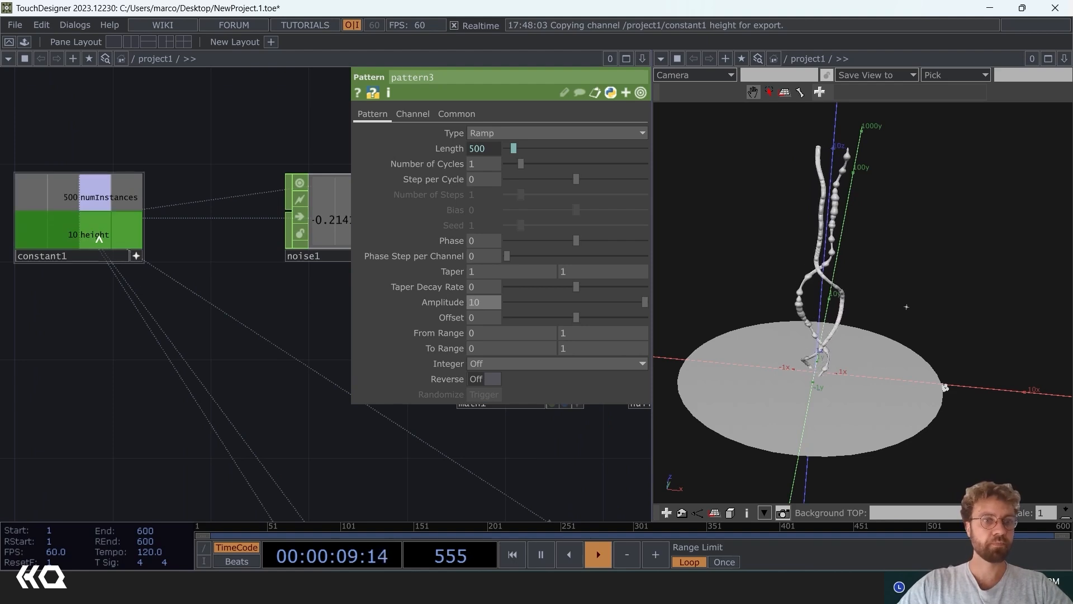
left_click_drag(99, 239, 347, 286)
left_click(494, 300)
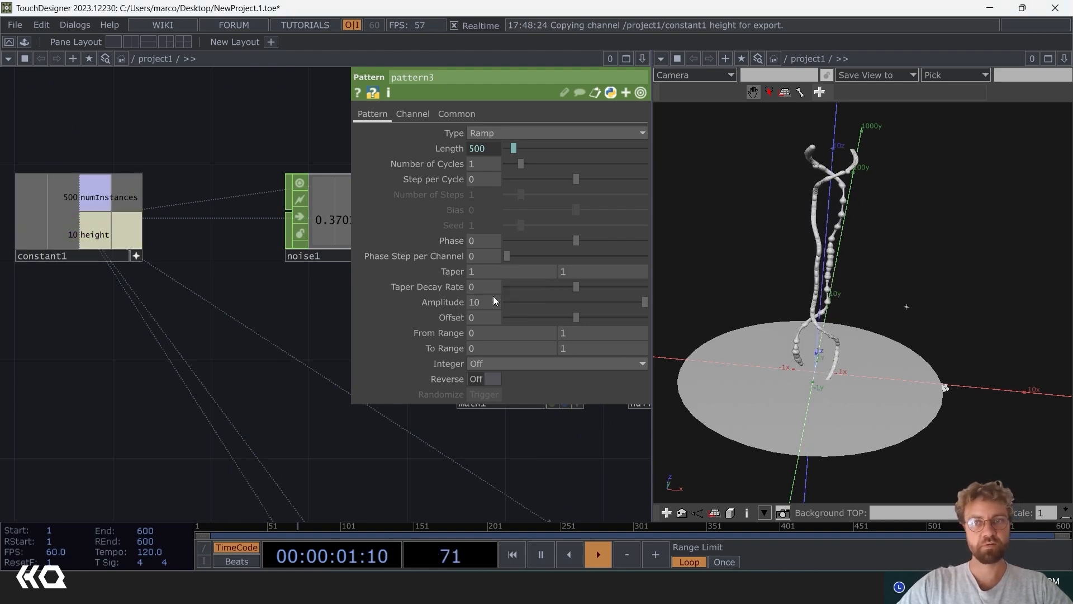
Step: Test the height channel of constant1 by varying its value down to 1, and return it to 10
left_click(125, 253)
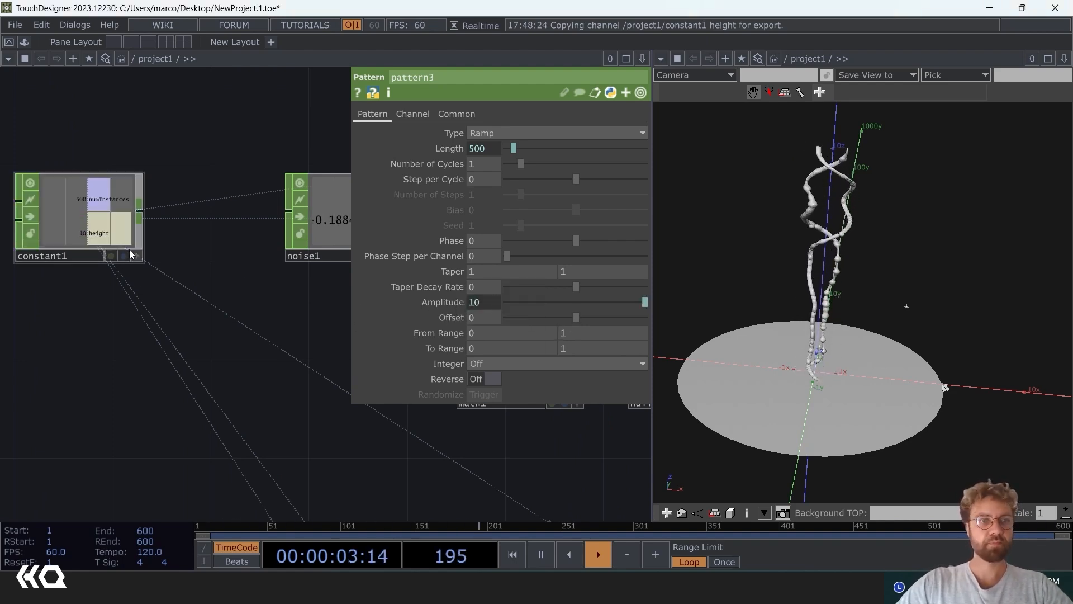
mouse_move(648, 162)
left_mouse_down()
mouse_move(632, 164)
mouse_move(659, 164)
left_mouse_up()
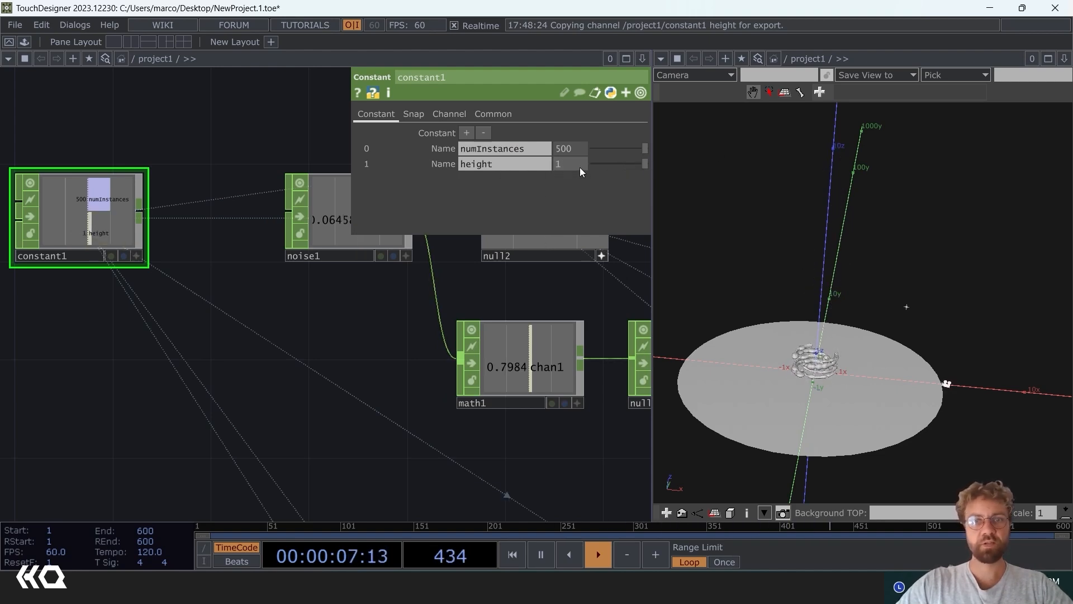
middle_click_drag(574, 165, 577, 149)
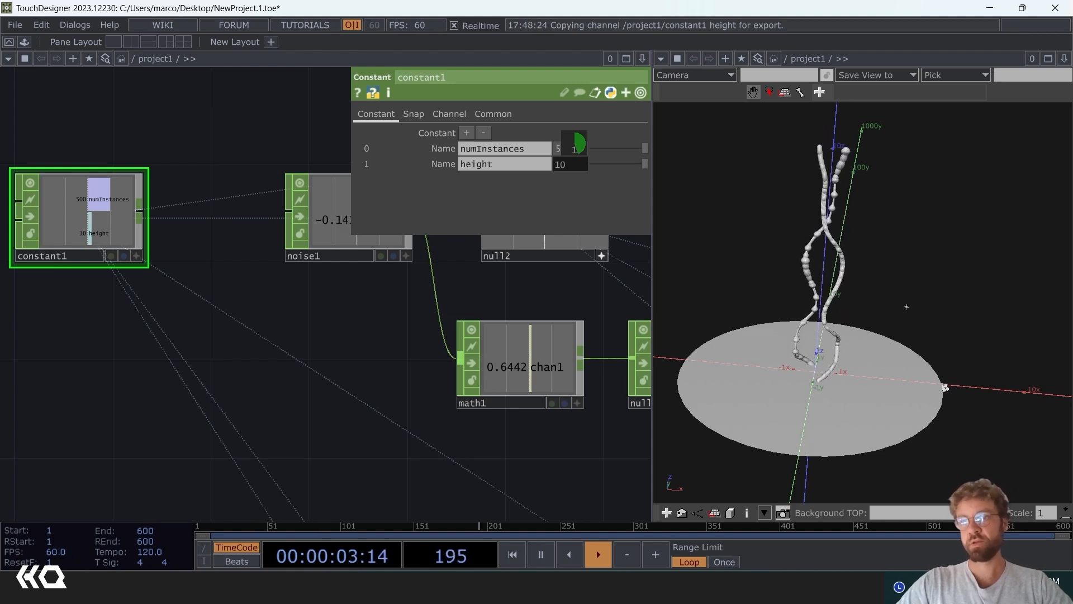
Step: Link the Z translate of transform1, between circle1 and null6, to the height channel of constant1
left_click_drag(370, 390, 266, 362)
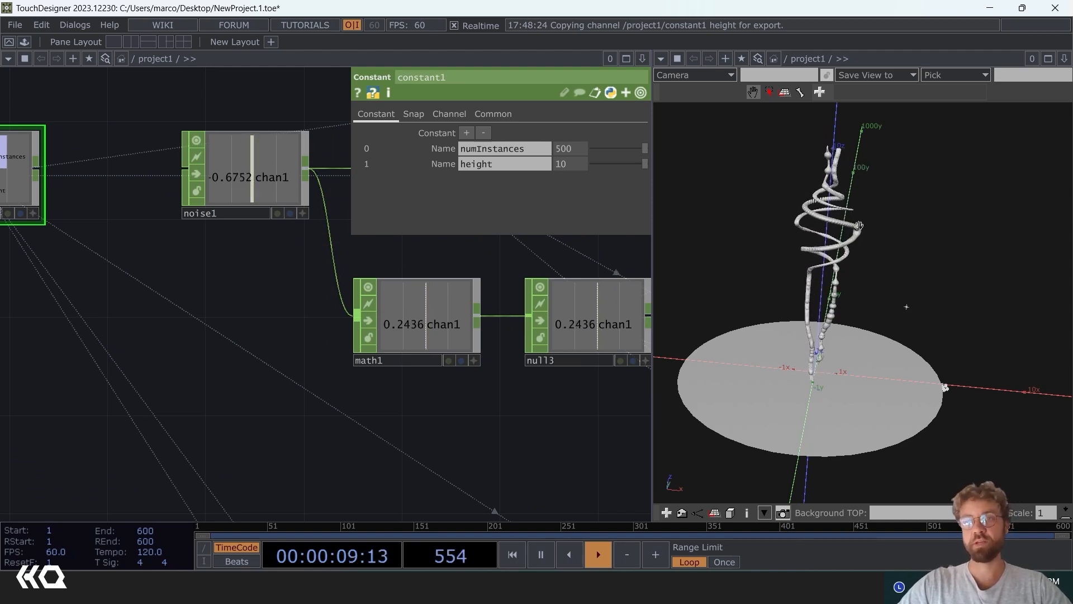
scroll(492, 363, "down", 5)
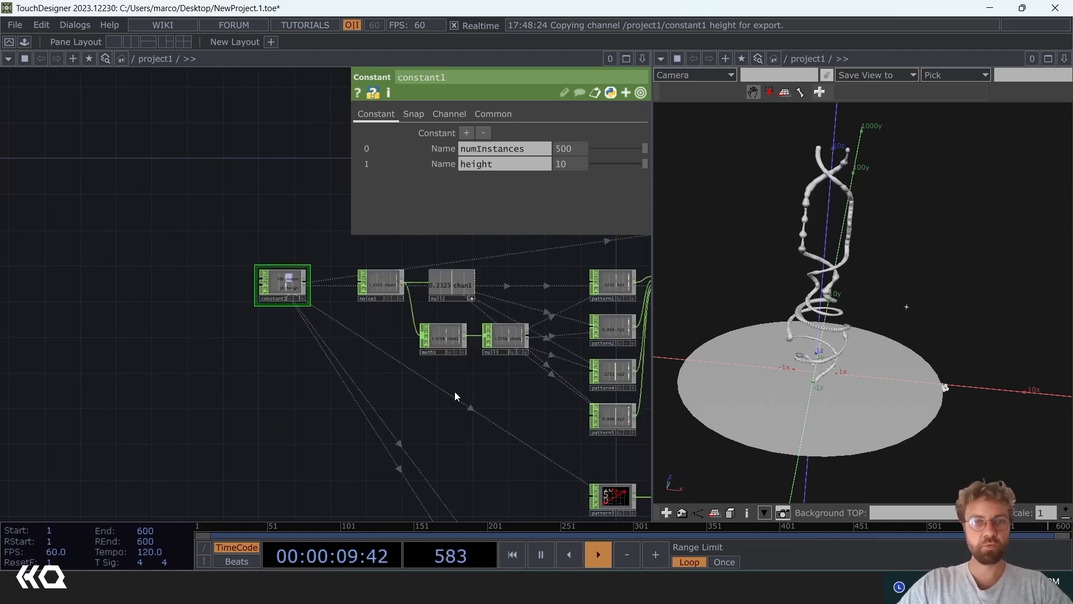
scroll(332, 325, "up", 2)
left_click(290, 291)
left_click_drag(349, 396, 119, 460)
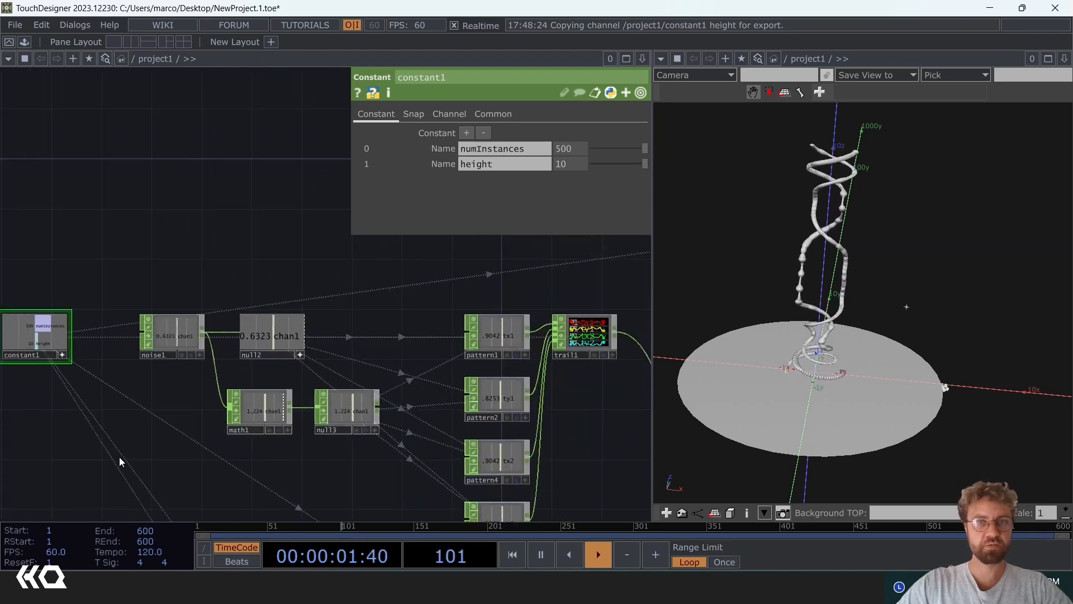
scroll(200, 469, "down", 4)
left_click_drag(392, 312, 247, 378)
scroll(317, 372, "up", 3)
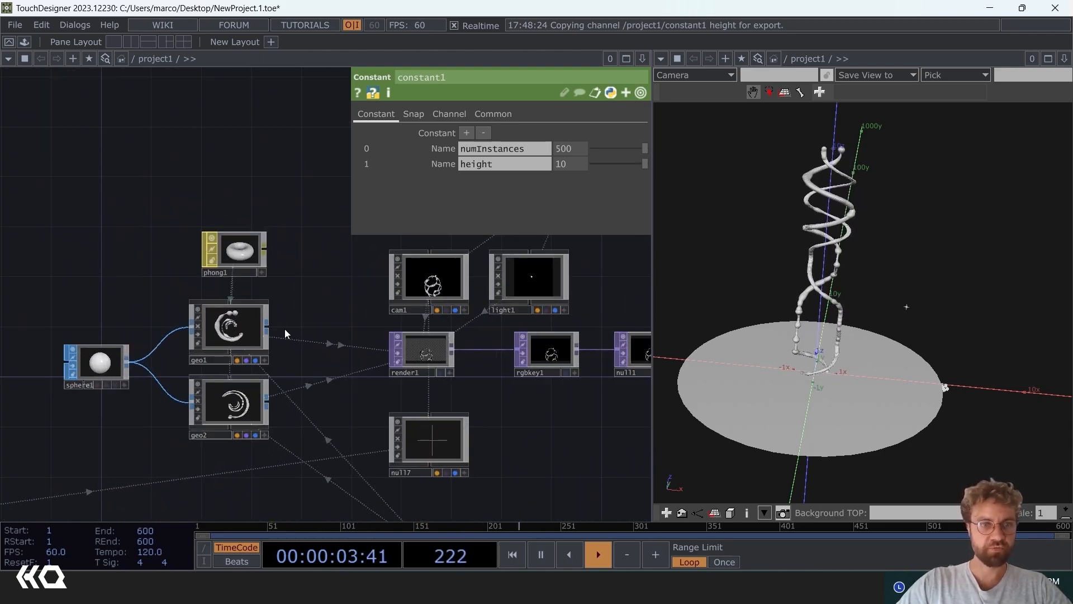
scroll(444, 387, "down", 2)
scroll(326, 257, "up", 6)
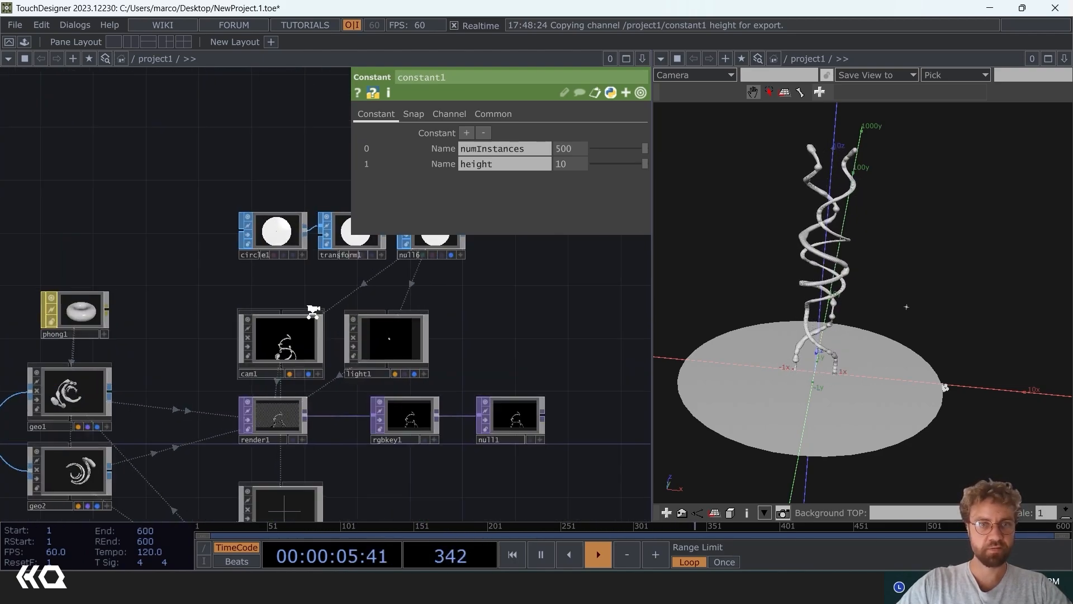
left_click(244, 316)
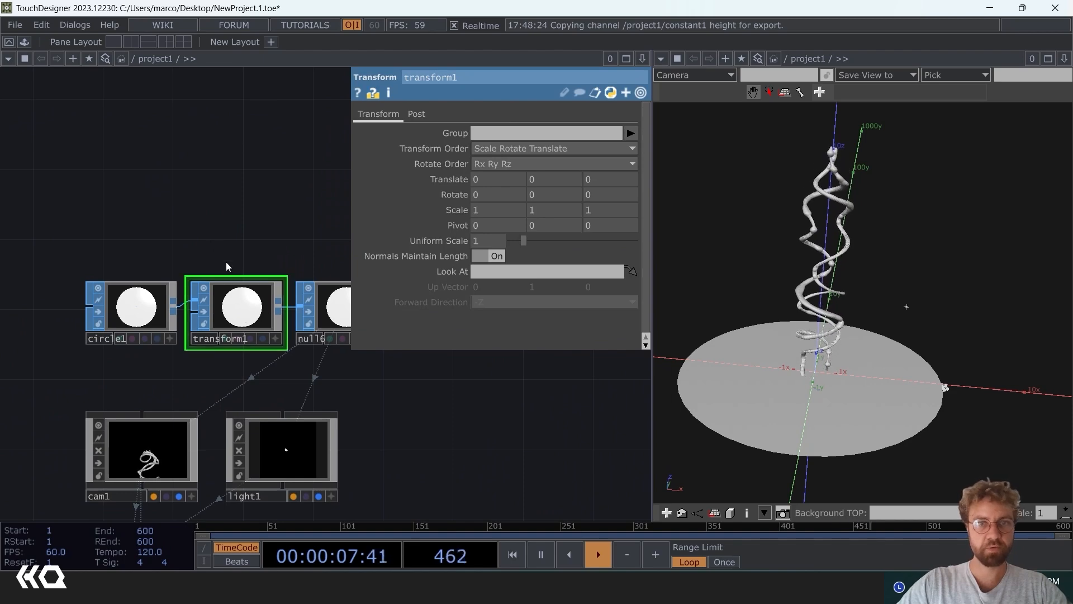
left_click_drag(212, 224, 570, 137)
scroll(167, 259, "down", 5)
left_click_drag(93, 397, 357, 198)
left_click_drag(106, 261, 245, 211)
scroll(248, 217, "up", 5)
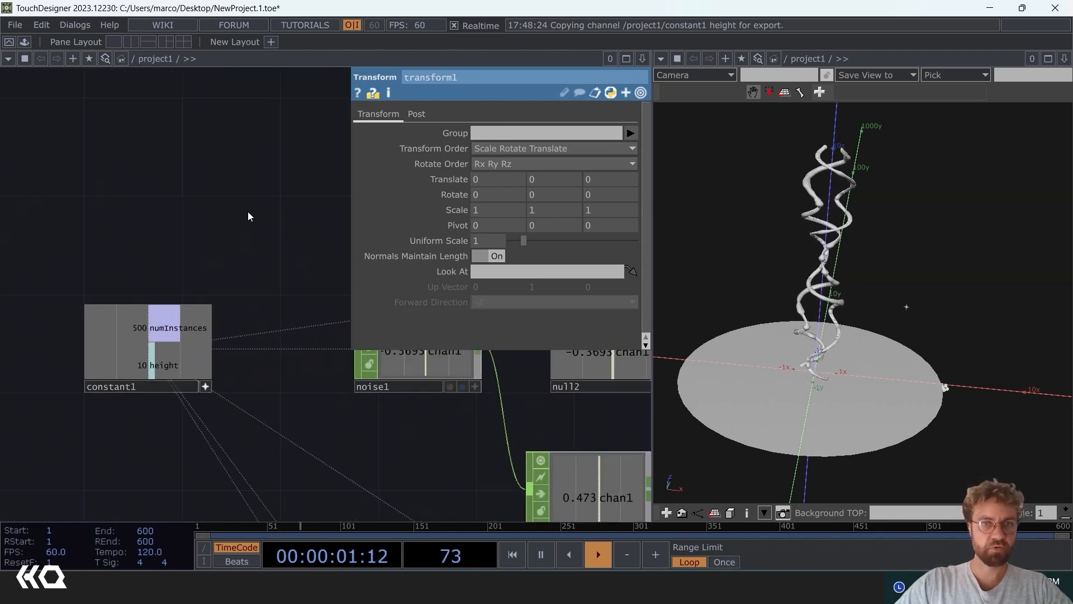
left_click_drag(609, 179, 610, 178)
left_click(619, 173)
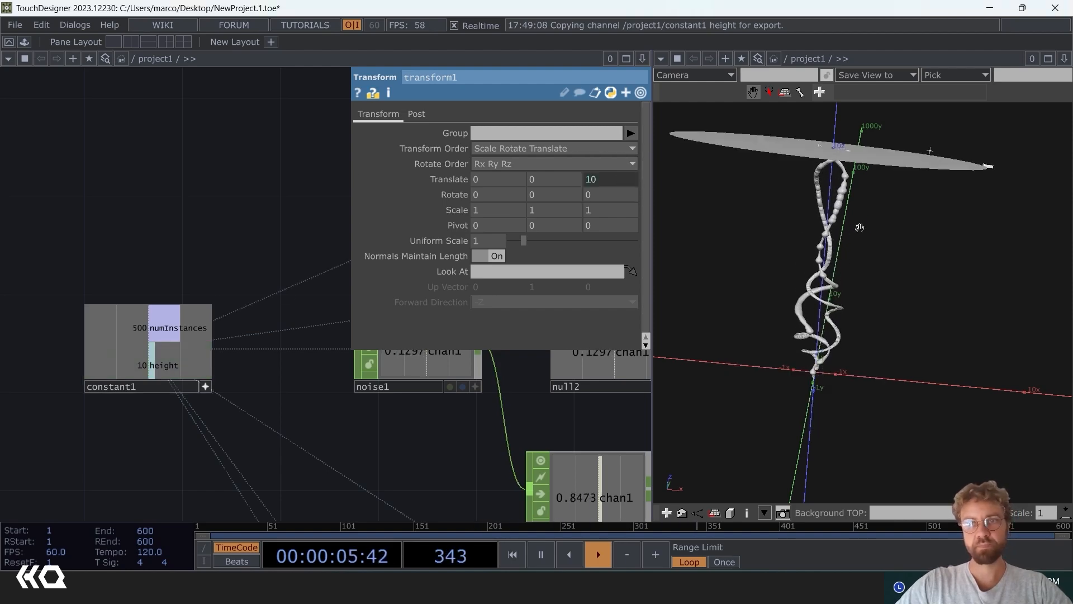
Step: Examine the disc's position relative to the spirals from several angles and how the spirals appear in render1
right_click_drag(906, 193, 911, 286)
left_click_drag(460, 482, 168, 352)
left_click_drag(342, 418, 144, 381)
scroll(103, 375, "down", 5)
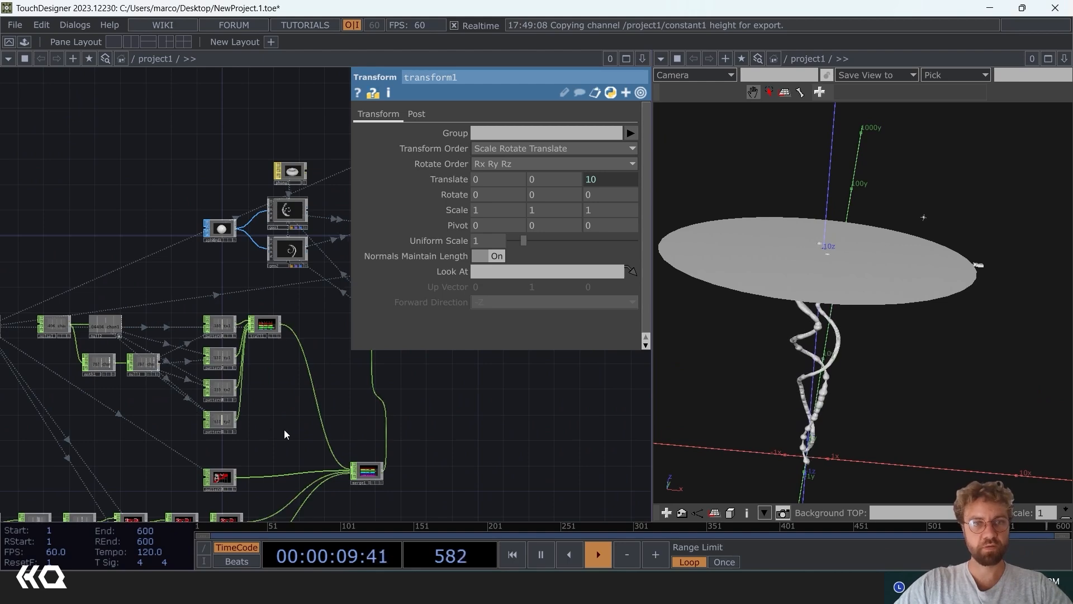
left_click_drag(424, 462, 168, 307)
scroll(168, 307, "down", 3)
scroll(180, 202, "up", 8)
left_click_drag(182, 202, 307, 344)
left_click_drag(206, 406, 355, 348)
left_click_drag(267, 444, 144, 514)
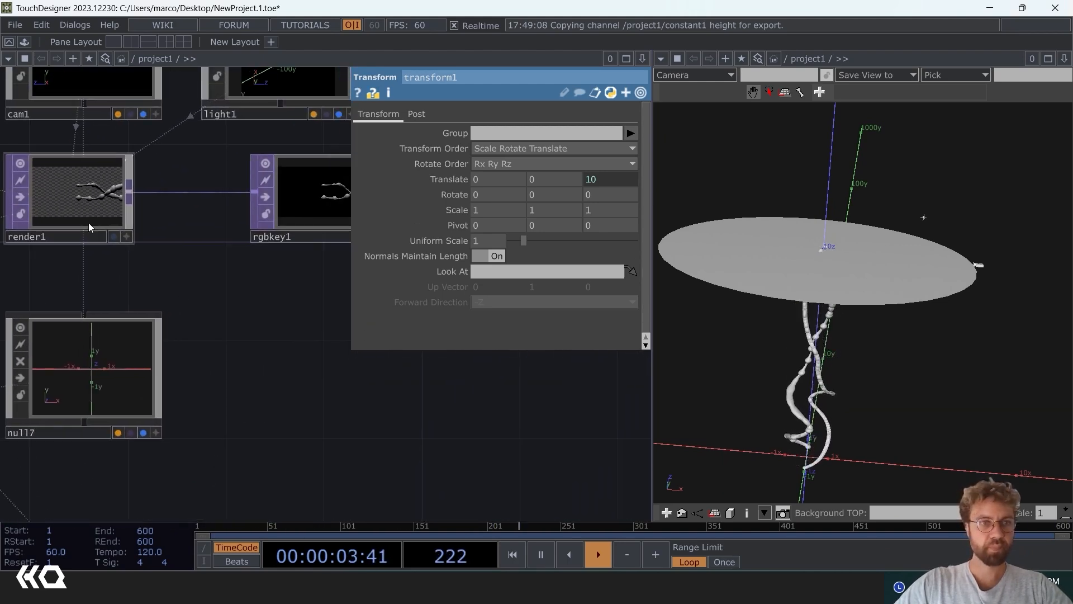
scroll(79, 204, "up", 5)
left_click_drag(252, 385, 424, 433)
left_click_drag(967, 247, 937, 252)
left_click_drag(937, 252, 945, 240)
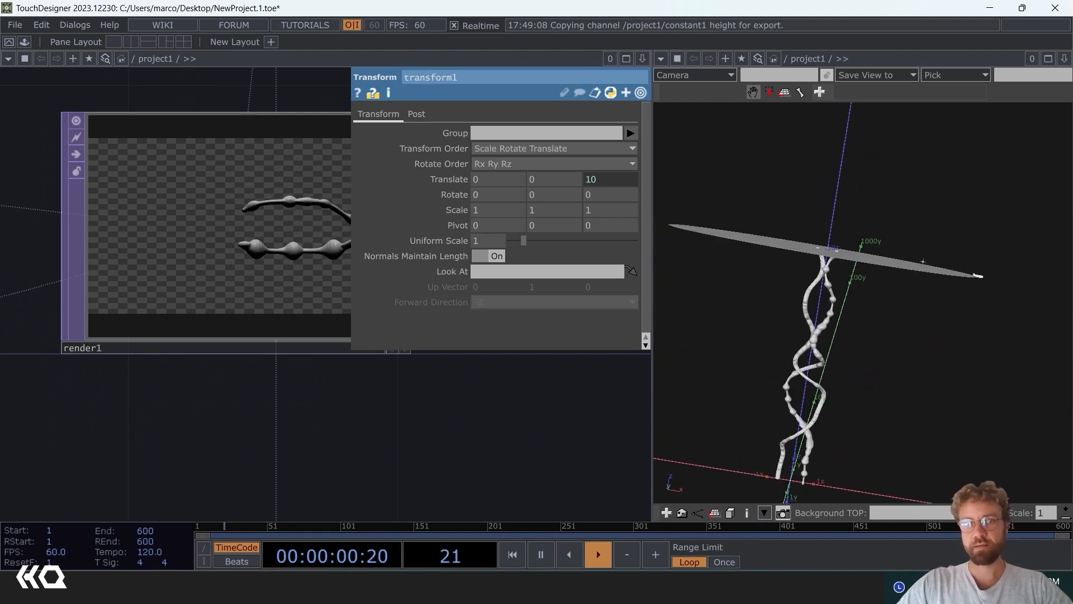
scroll(177, 486, "down", 4)
scroll(219, 401, "up", 2)
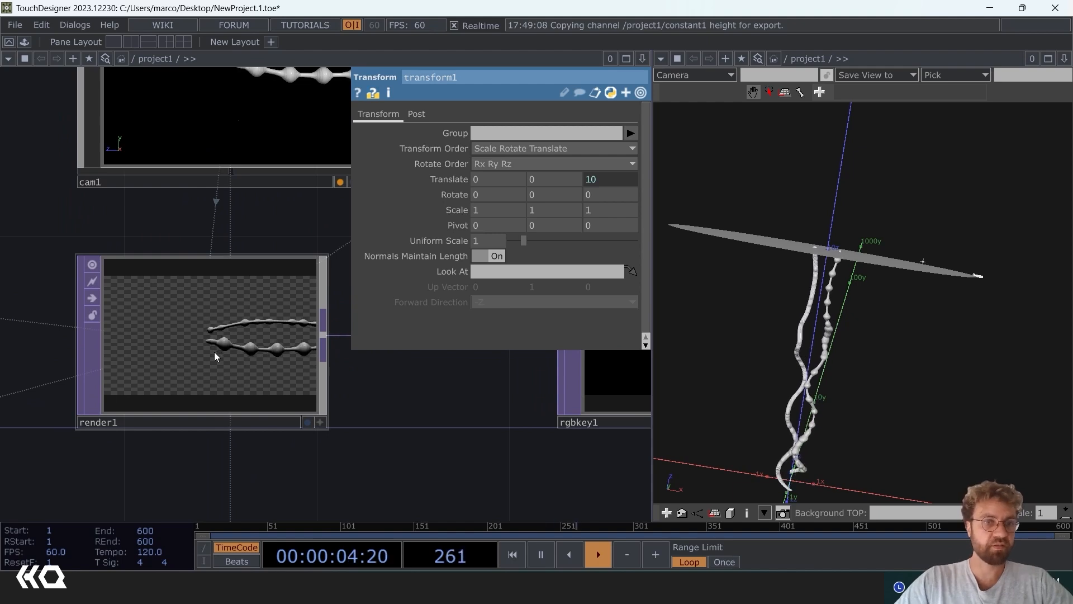
scroll(215, 356, "down", 4)
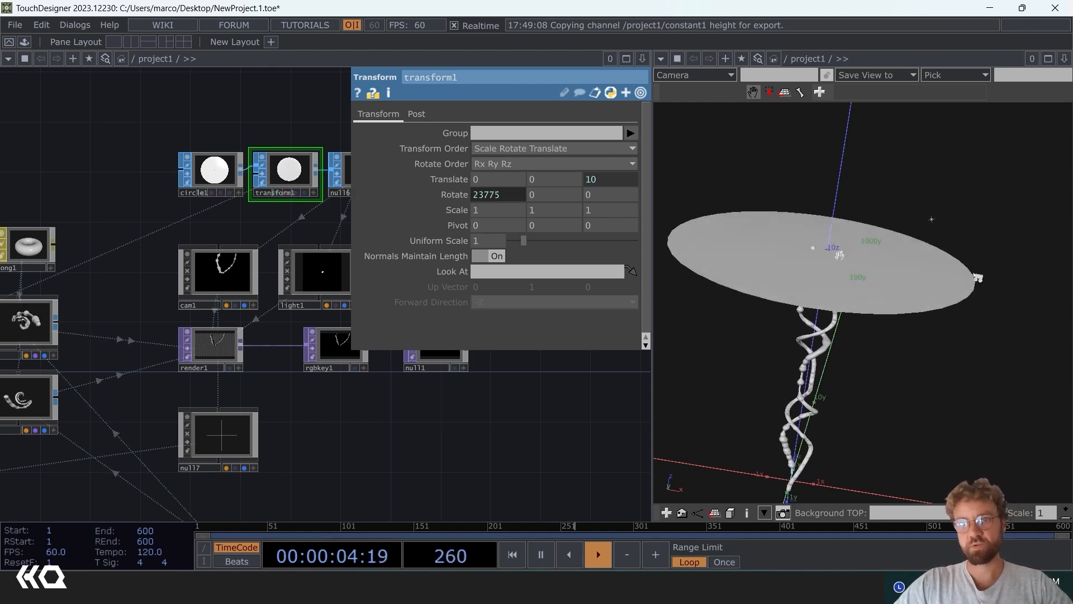
Step: Set the Y rotation of transform1 to the expression absTime.seconds*20
left_click(447, 194)
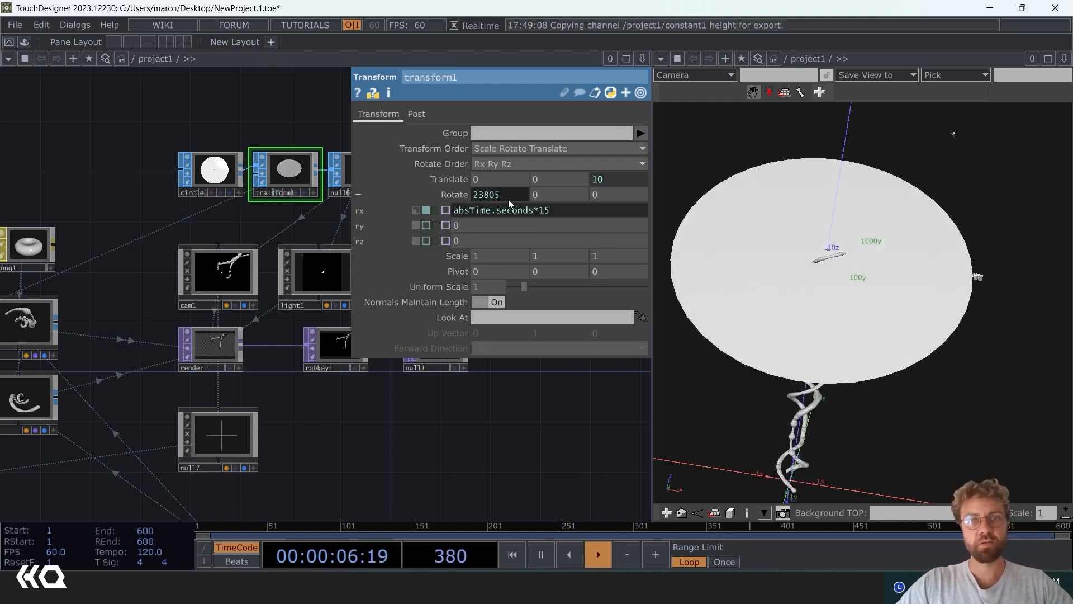
left_click(485, 224)
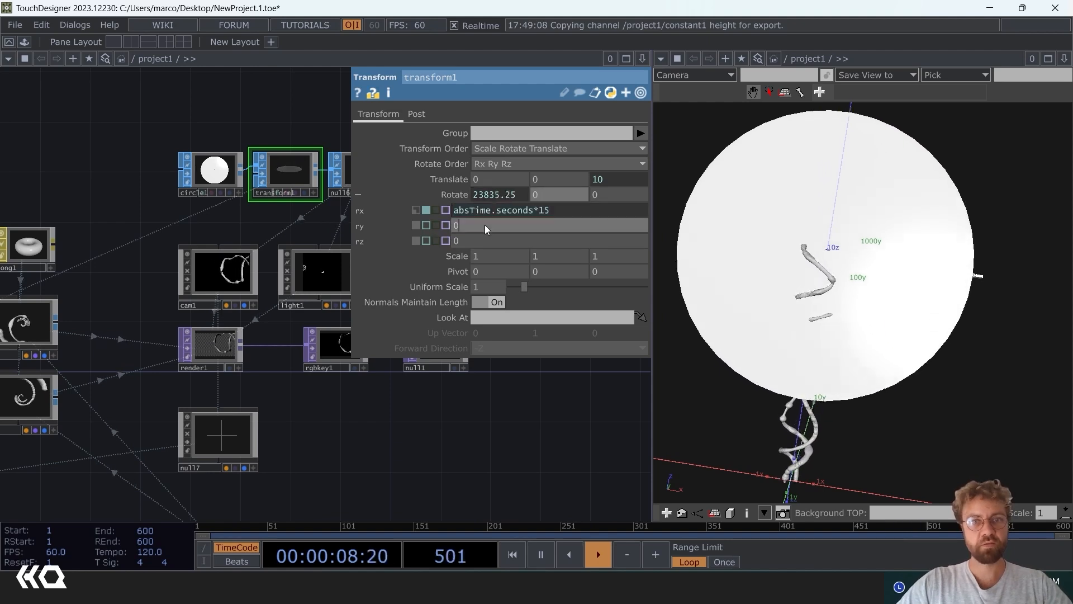
type("absTime.seconds*15")
key("BackSpace")
key("BackSpace")
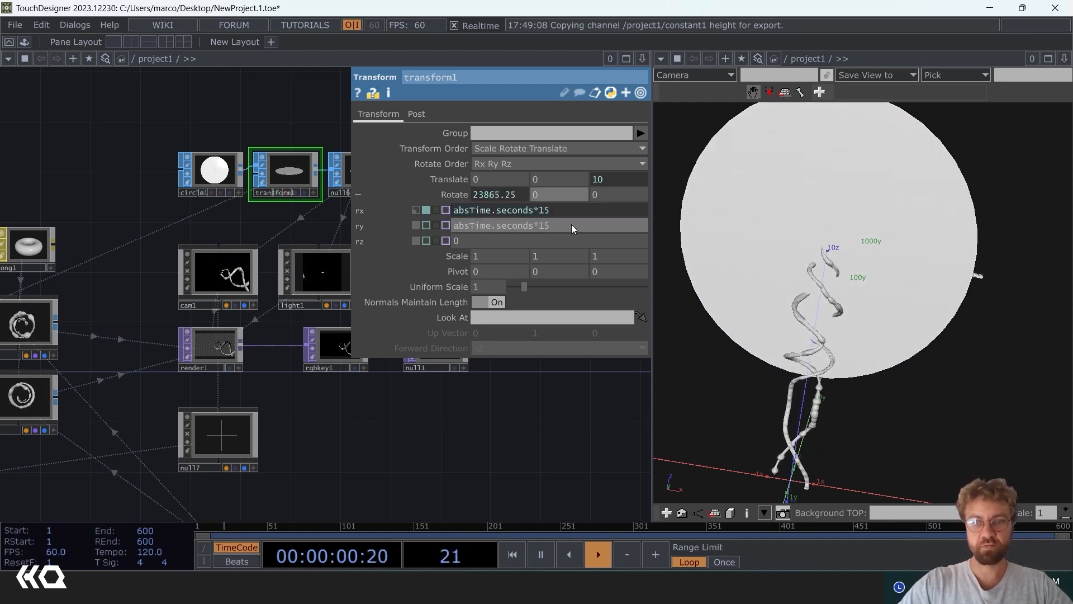
type("20")
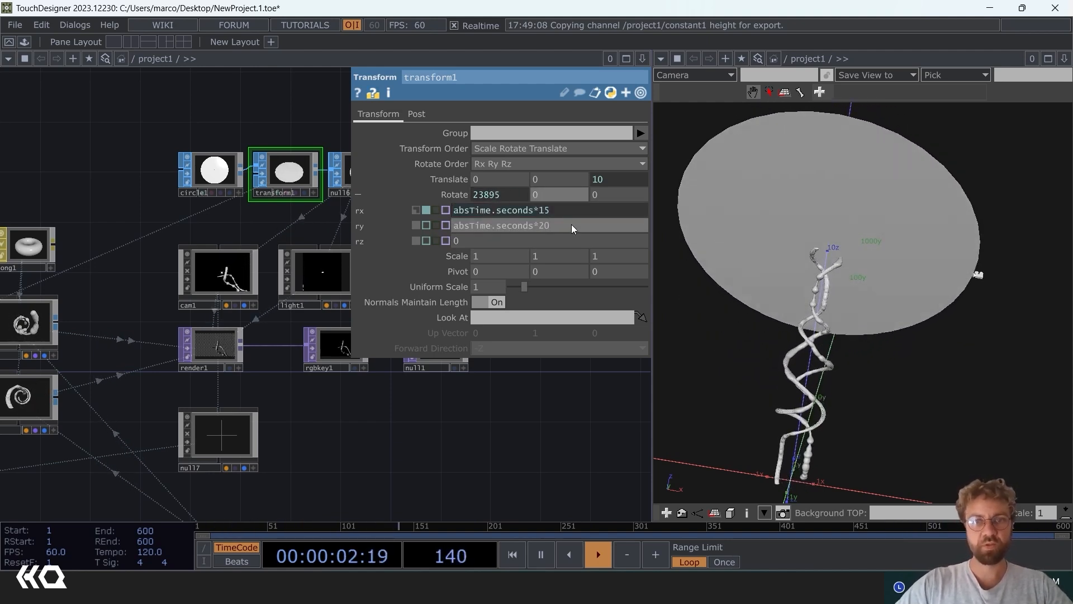
key("Tab")
Step: Set the Z rotation of transform1 to the expression absTime.seconds*17
type("absTime.seconds*15")
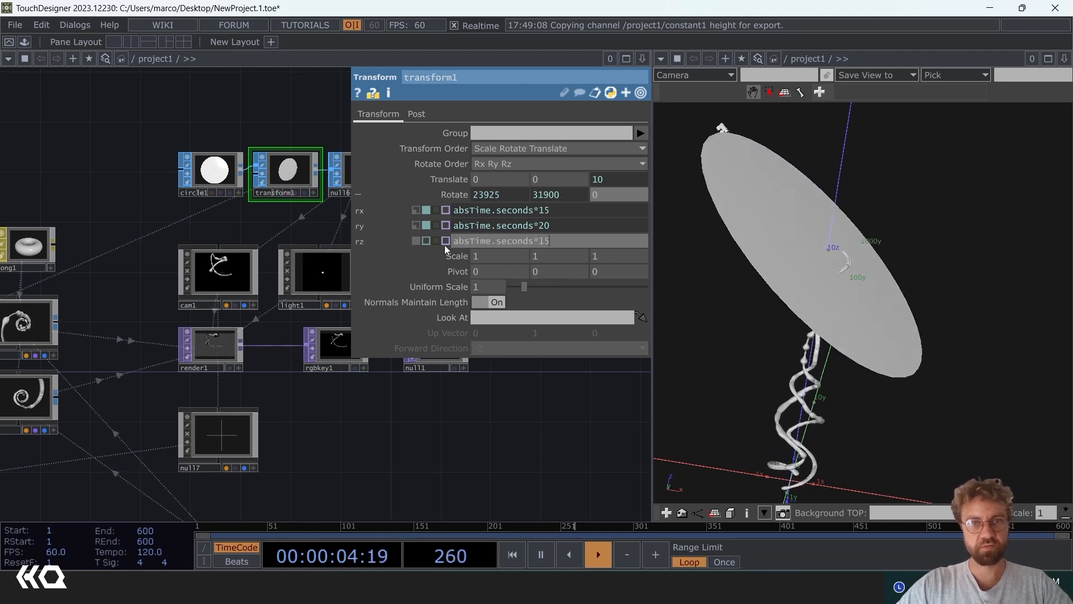
key("BackSpace")
type("7")
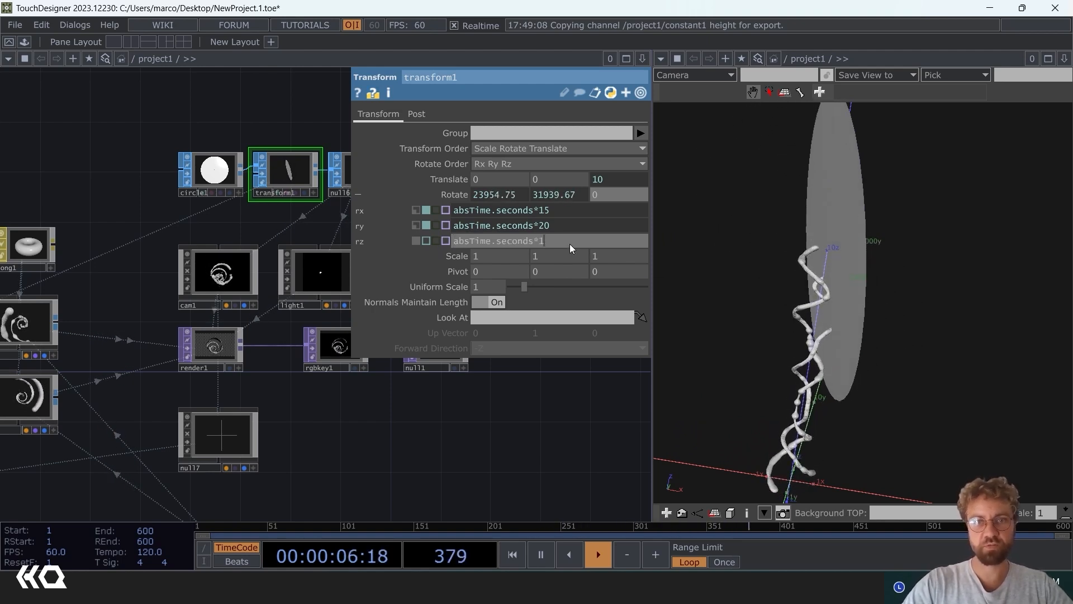
key("Return")
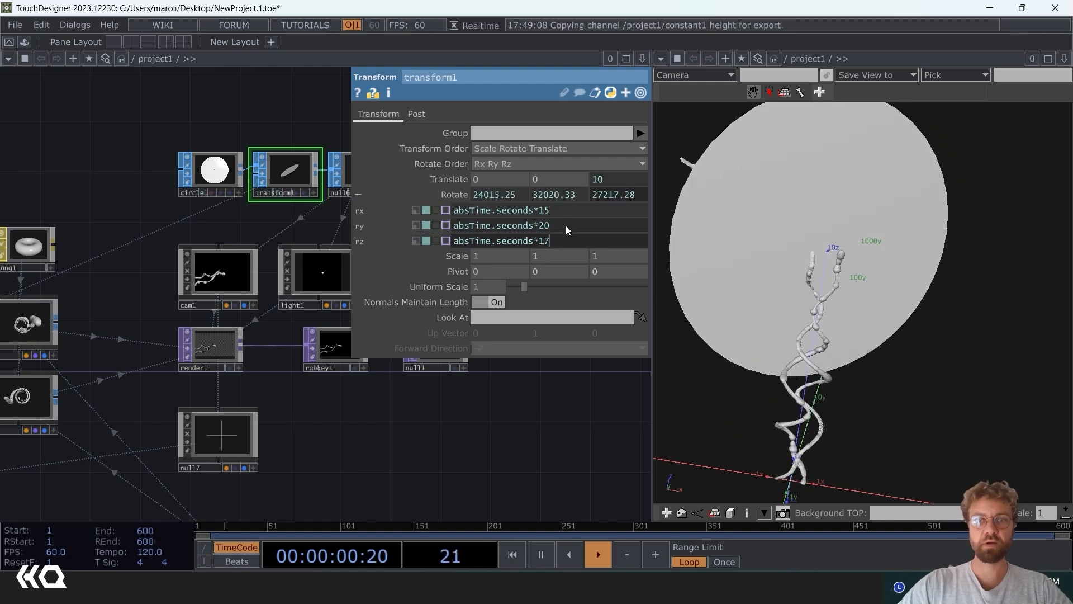
left_click(447, 196)
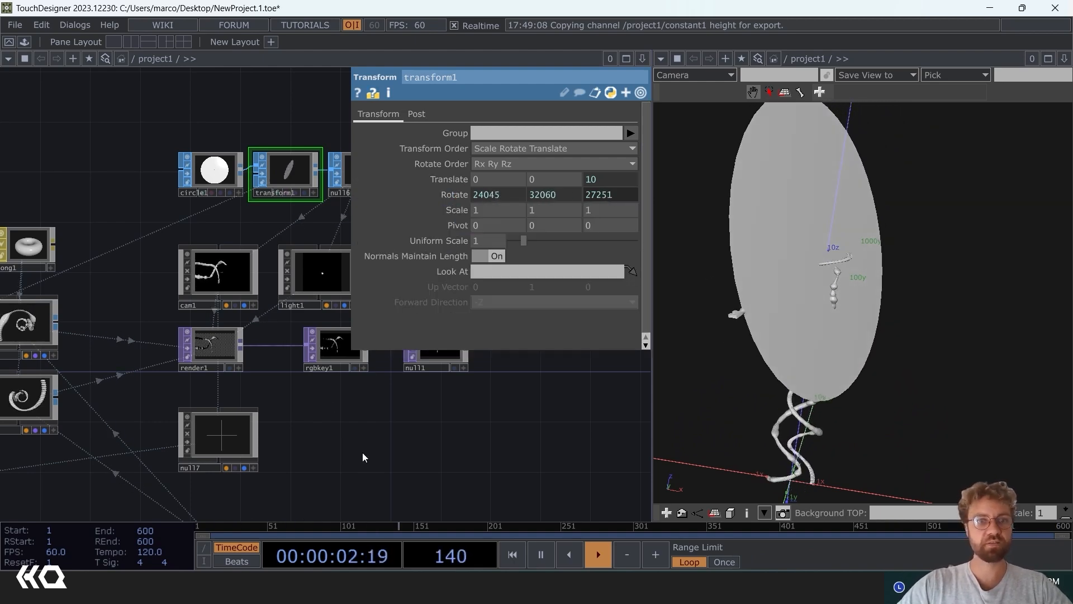
Step: Set the Z translate of light1 to 0
left_click_drag(351, 457, 250, 497)
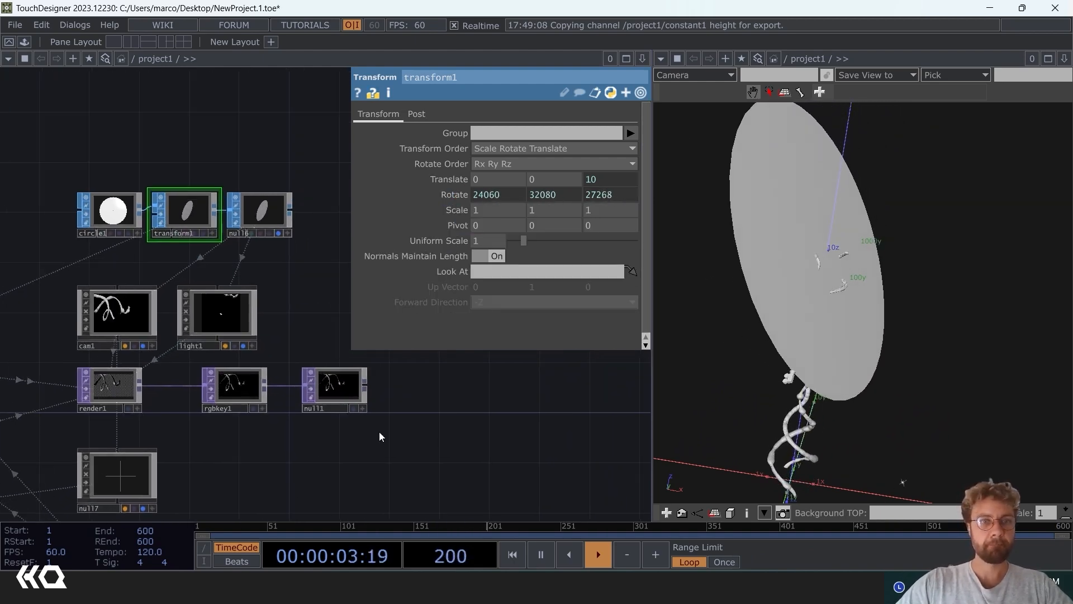
left_click(217, 311)
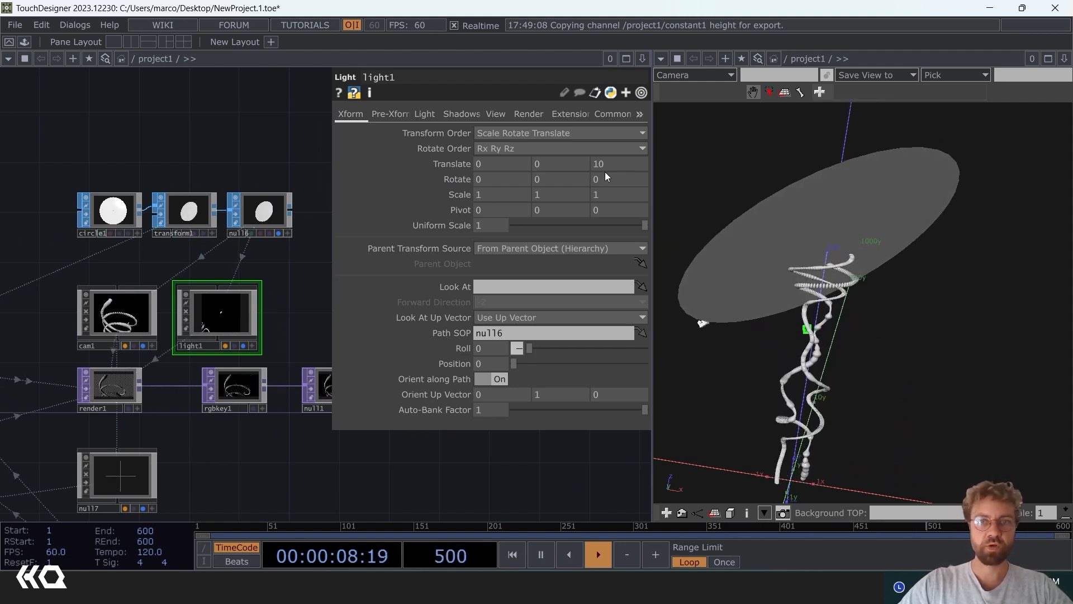
left_click(618, 166)
type("0")
key("Return")
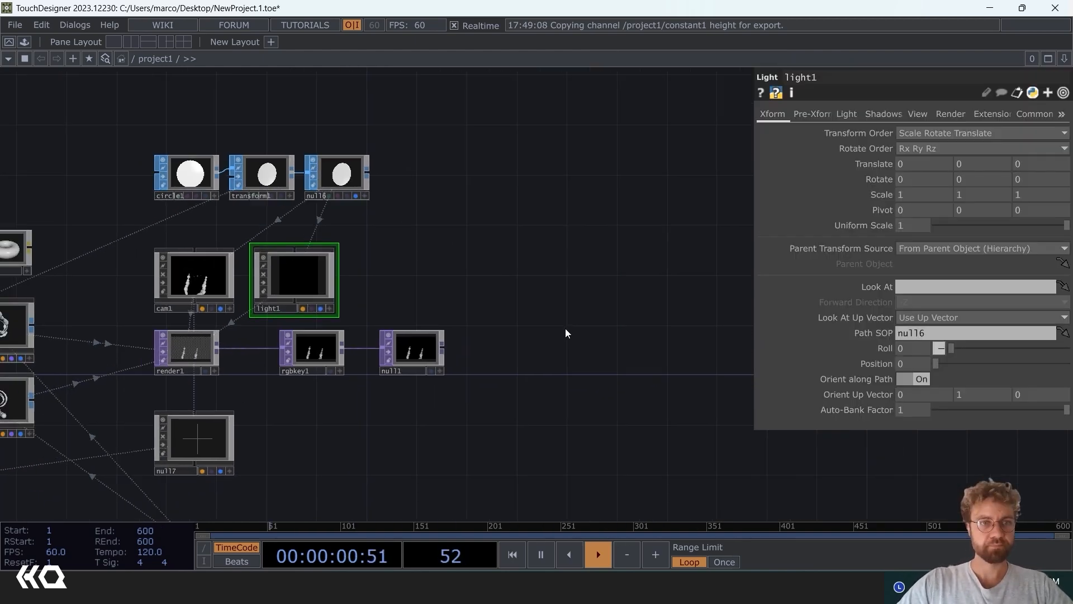
middle_click_drag(565, 327, 512, 347)
scroll(512, 347, "up", 1)
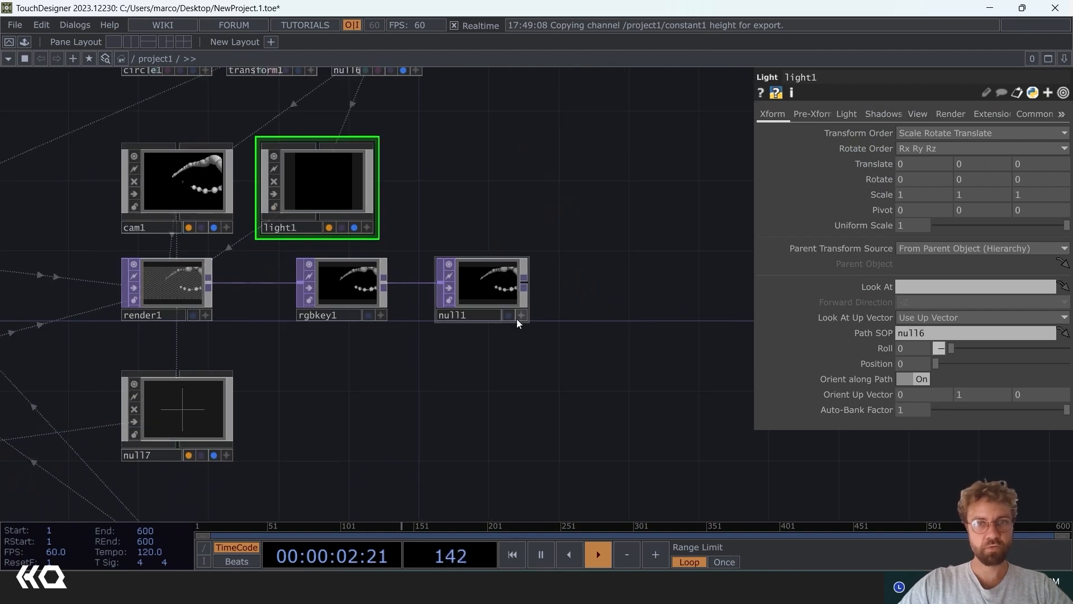
Step: Show null1 as the network background and turn off Orient along Path on cam1
left_click(508, 314)
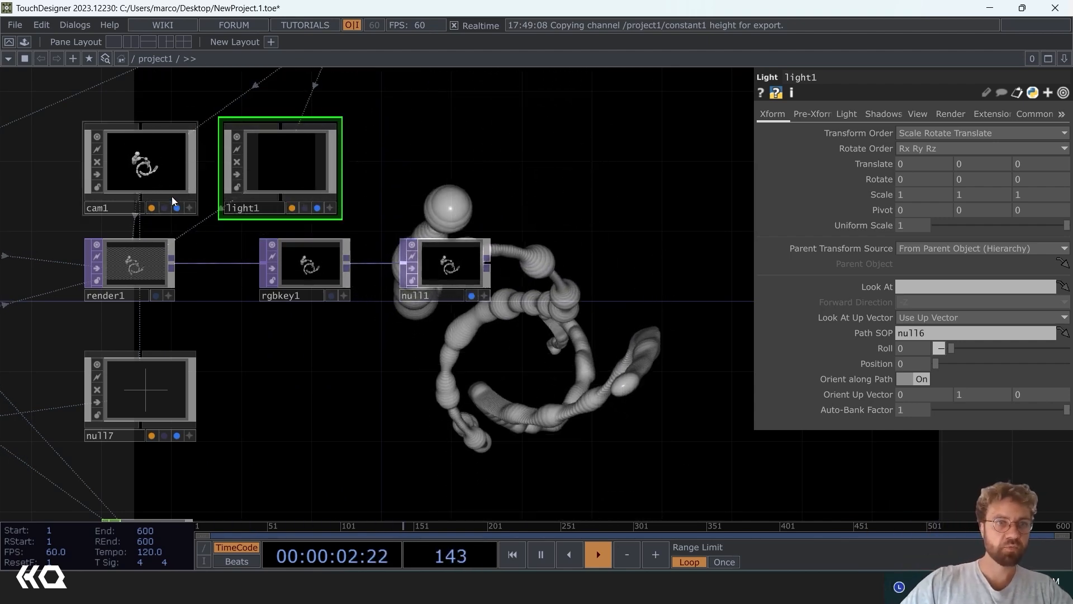
left_click(159, 175)
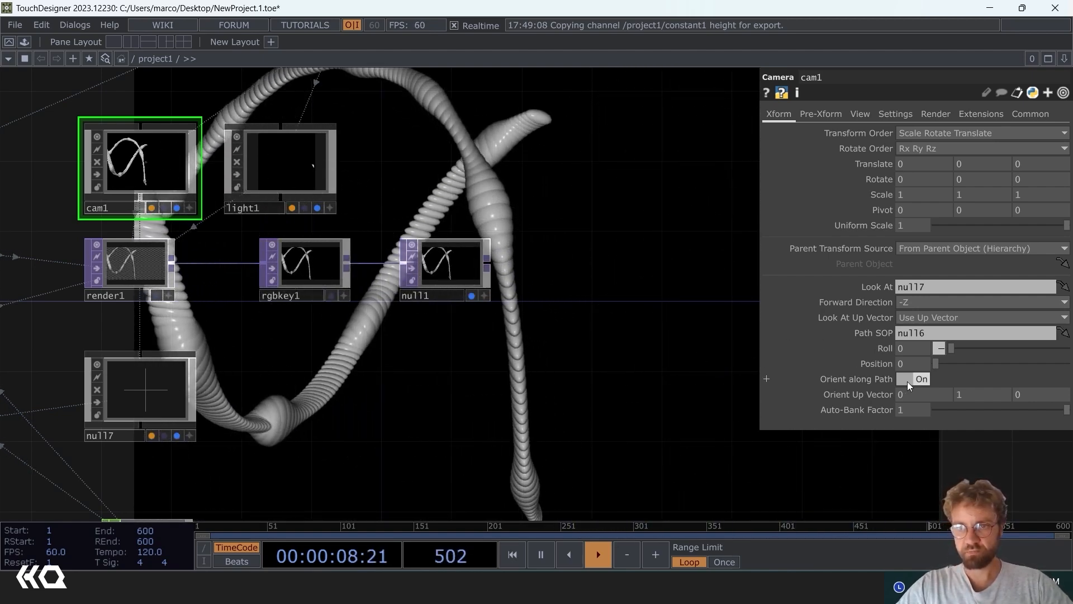
left_click(908, 381)
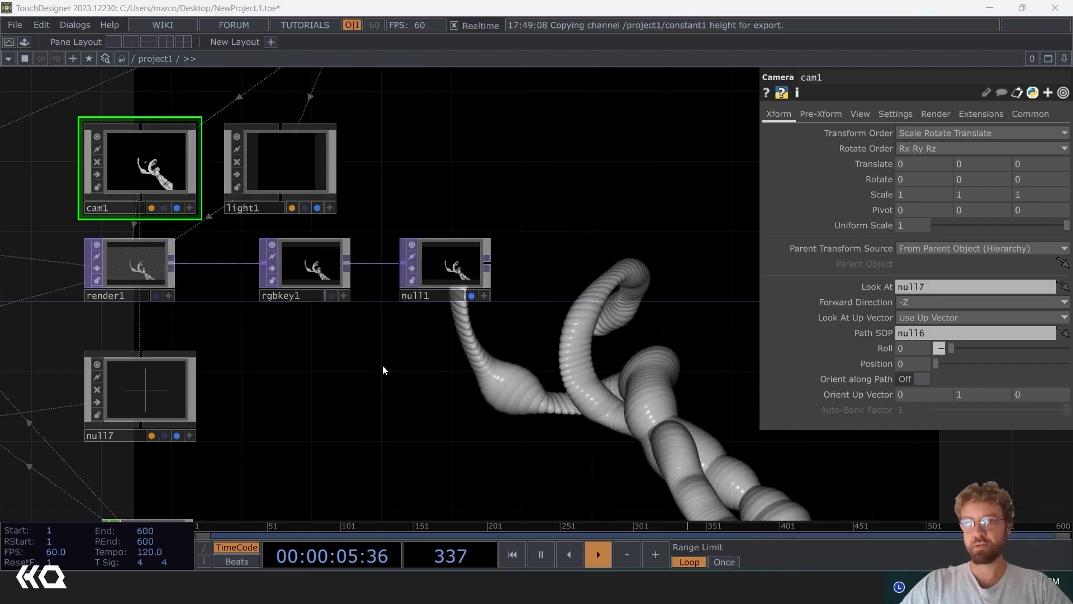
Step: Add a Ramp TOP in the empty network area away from the sphere and geometry operators
left_click_drag(401, 360, 483, 314)
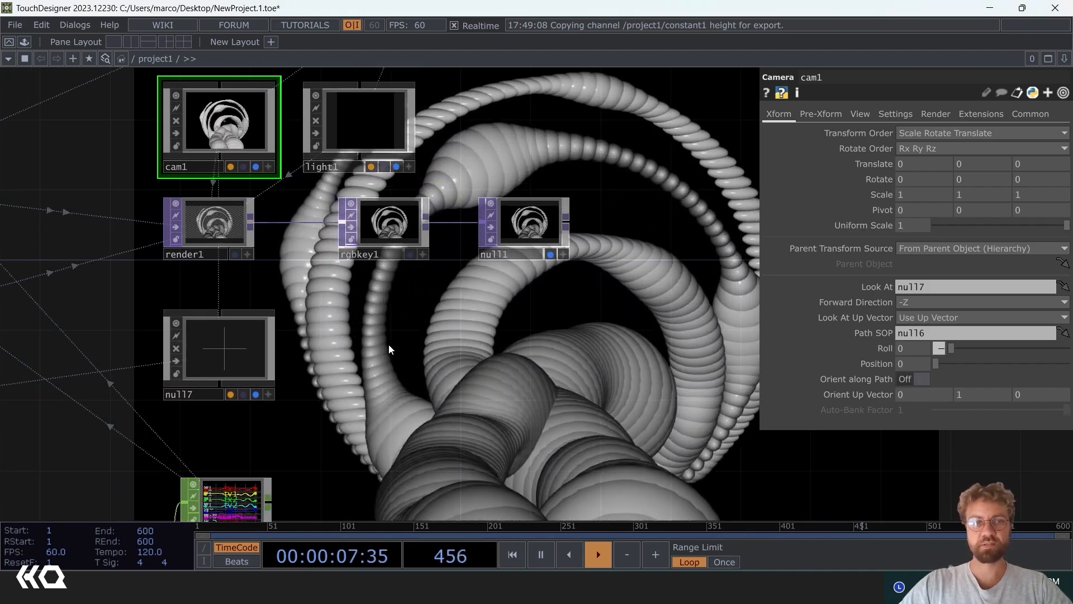
scroll(388, 344, "down", 3)
left_click_drag(388, 344, 467, 217)
scroll(467, 217, "down", 5)
left_click_drag(498, 266, 565, 428)
scroll(374, 236, "up", 3)
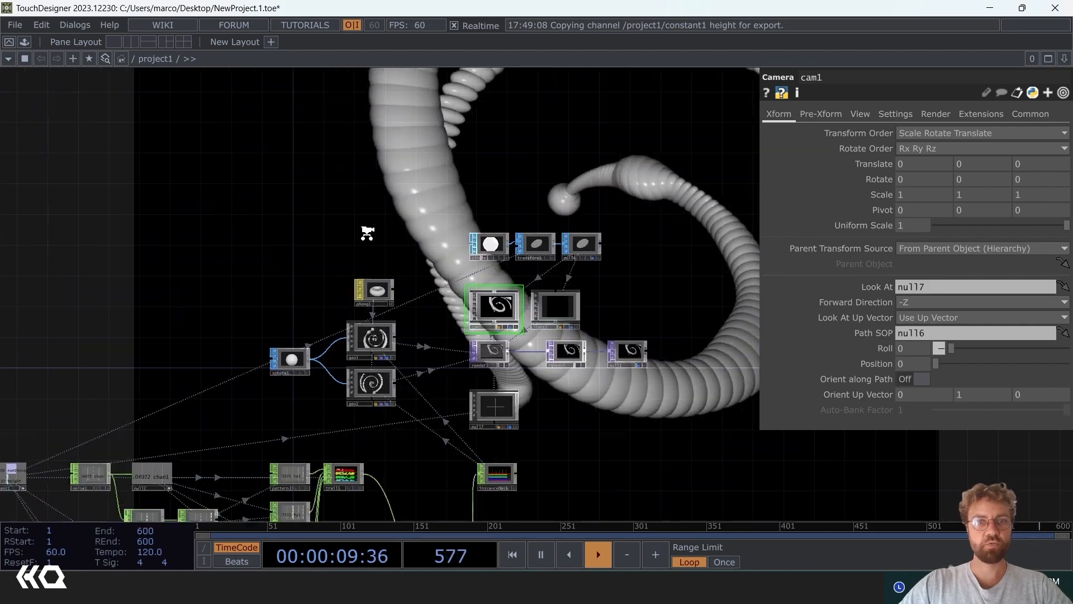
left_click_drag(252, 222, 317, 240)
key("Tab")
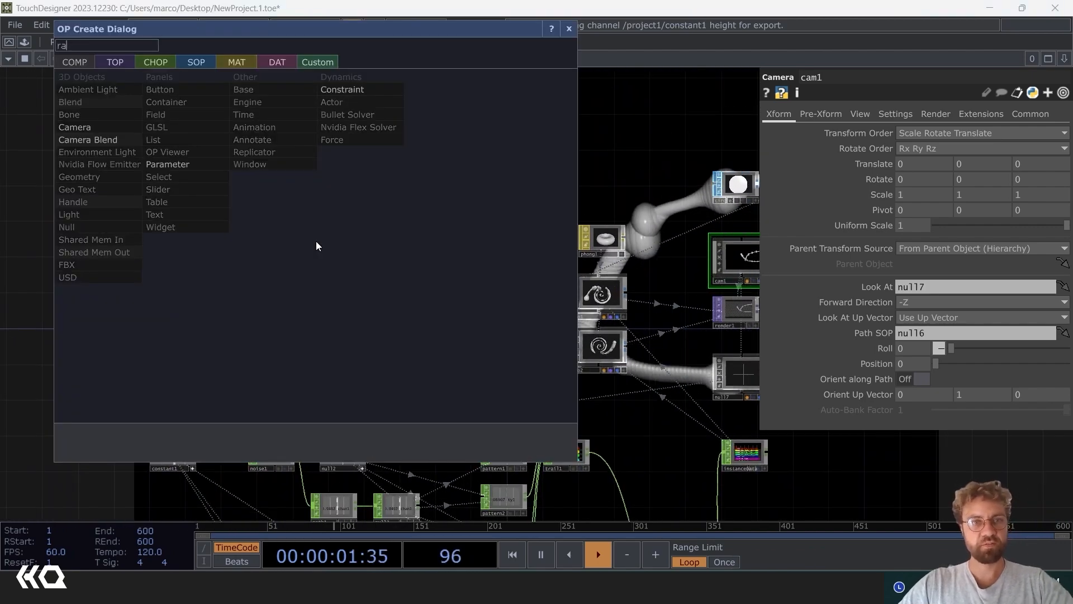
type("ra")
left_click(115, 62)
left_click(337, 170)
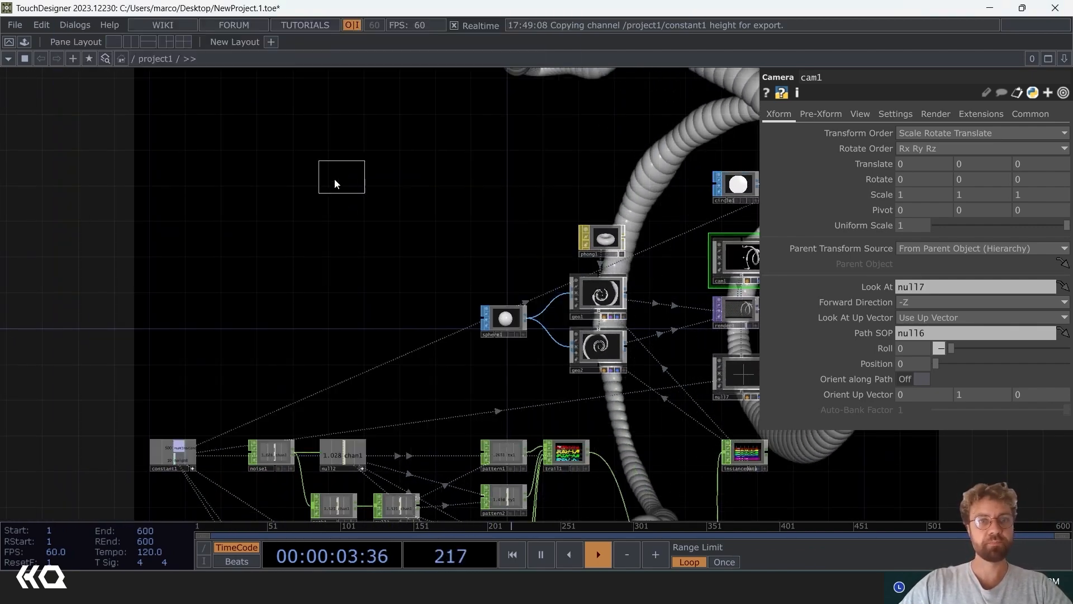
left_click(296, 194)
Step: Append a Null TOP to the output of ramp1
scroll(294, 192, "up", 4)
right_click(364, 193)
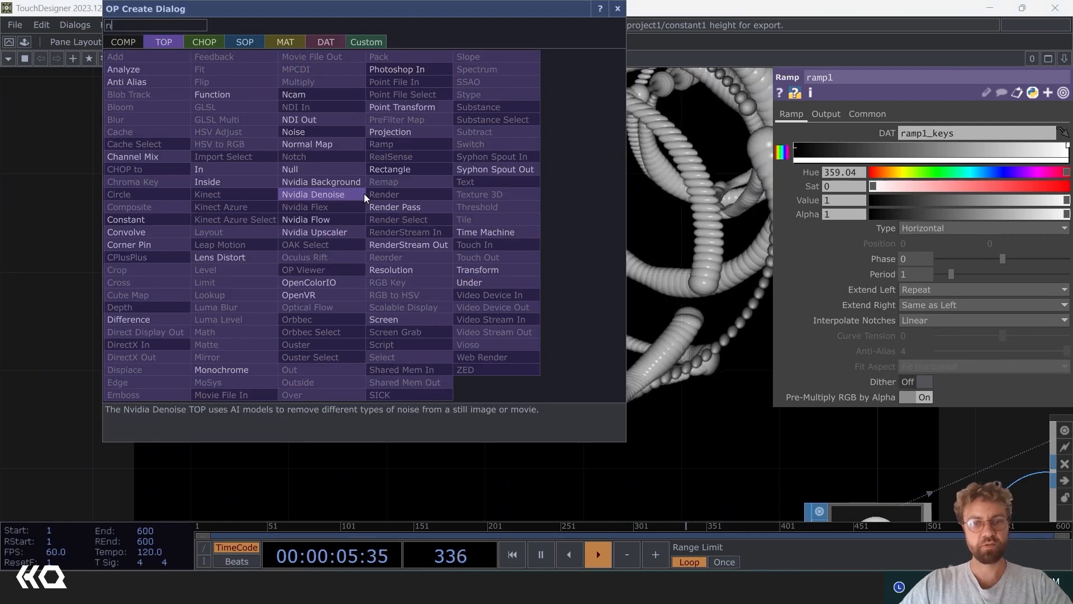
type("nu")
left_click(322, 170)
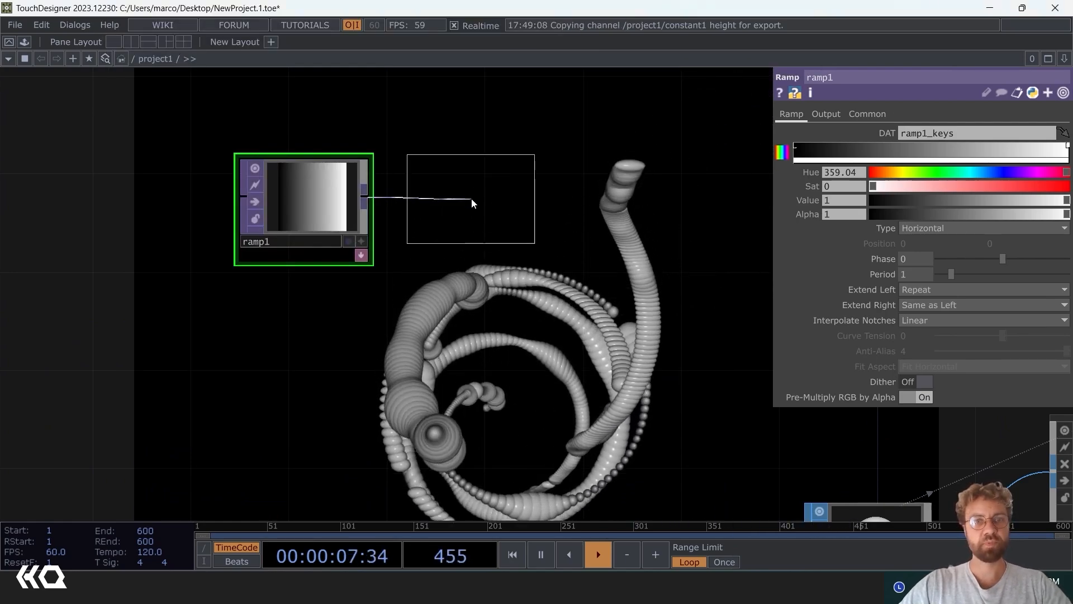
left_click(471, 199)
Step: Move ramp1 and its null together into the free space between sphere1 and pattern1
scroll(477, 335, "down", 3)
scroll(476, 336, "down", 2)
left_click_drag(506, 373, 367, 260)
right_click_drag(374, 235, 253, 124)
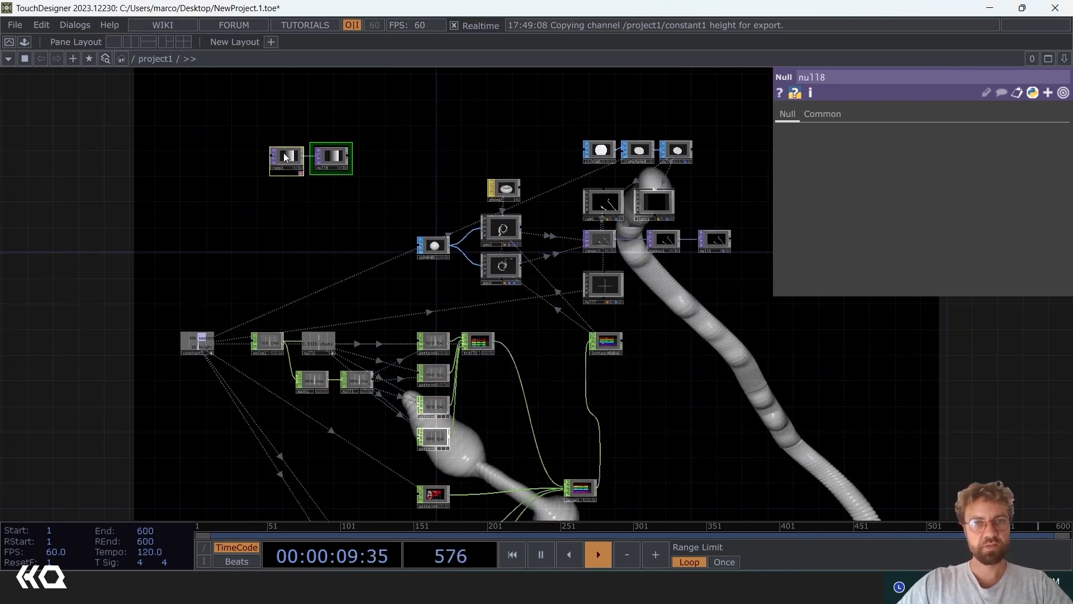
left_click_drag(276, 156, 401, 191)
left_click_drag(351, 271, 360, 181)
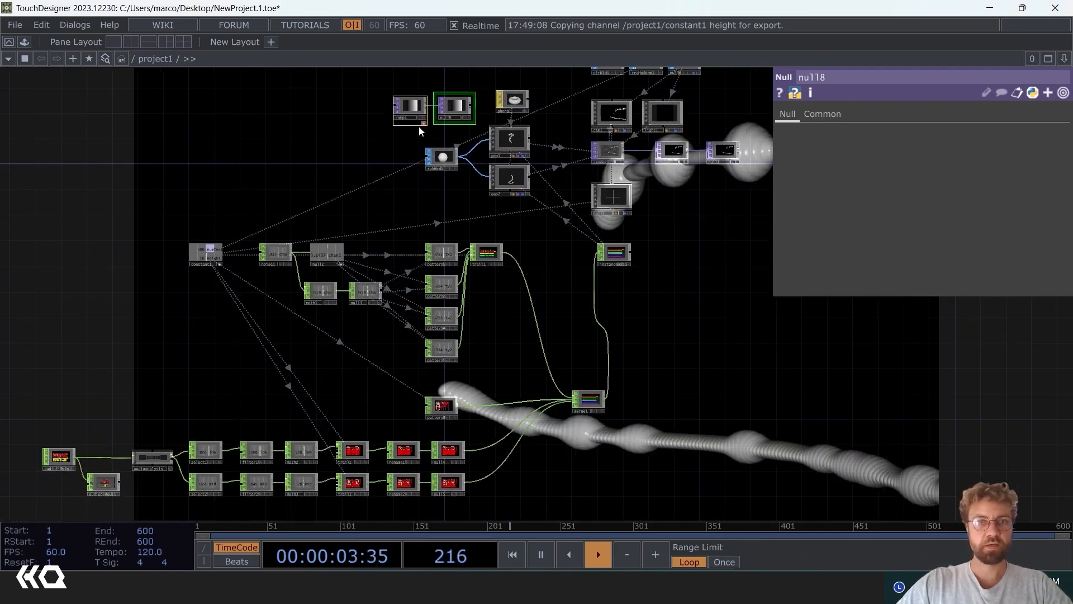
left_click_drag(411, 109, 401, 202)
left_click(401, 202)
Step: Link ramp1's resolution width to the numInstances channel of constant1 and set its resolution height to 1
scroll(401, 203, "up", 5)
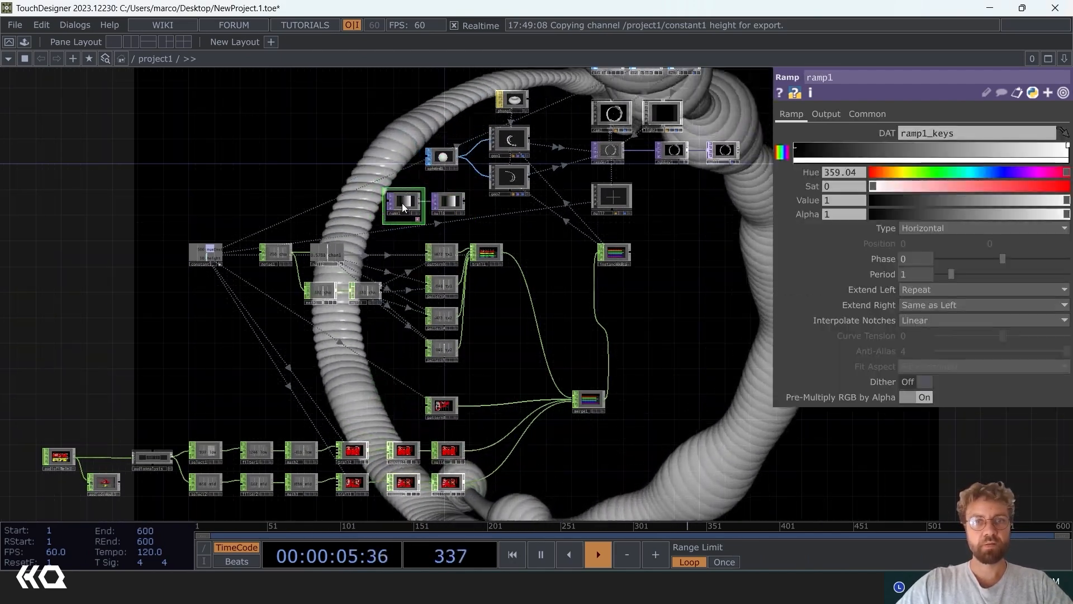
left_click(826, 114)
left_click(864, 114)
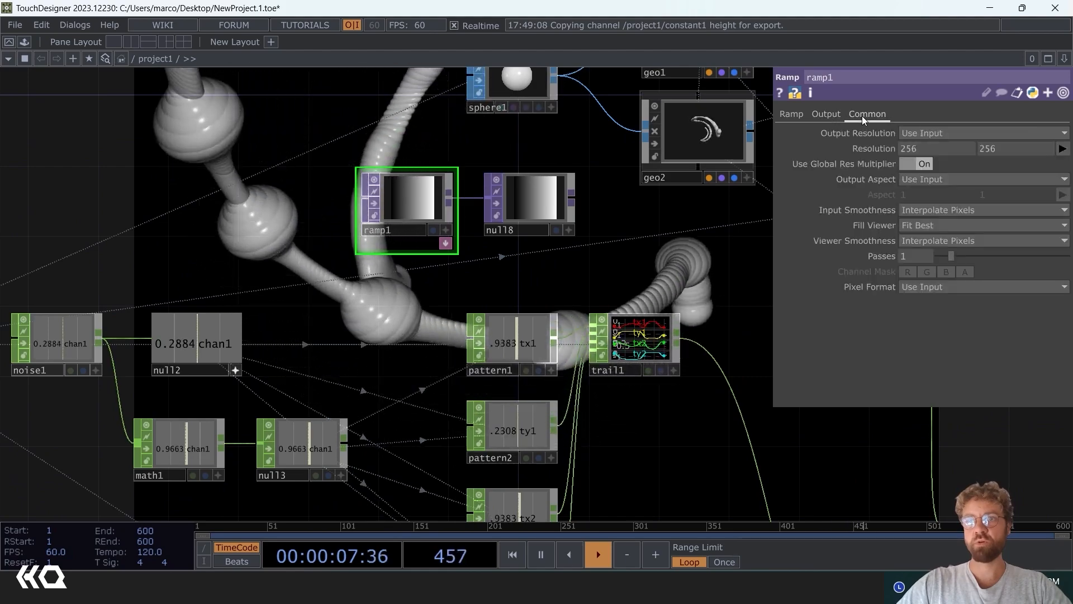
left_click_drag(287, 211, 518, 175)
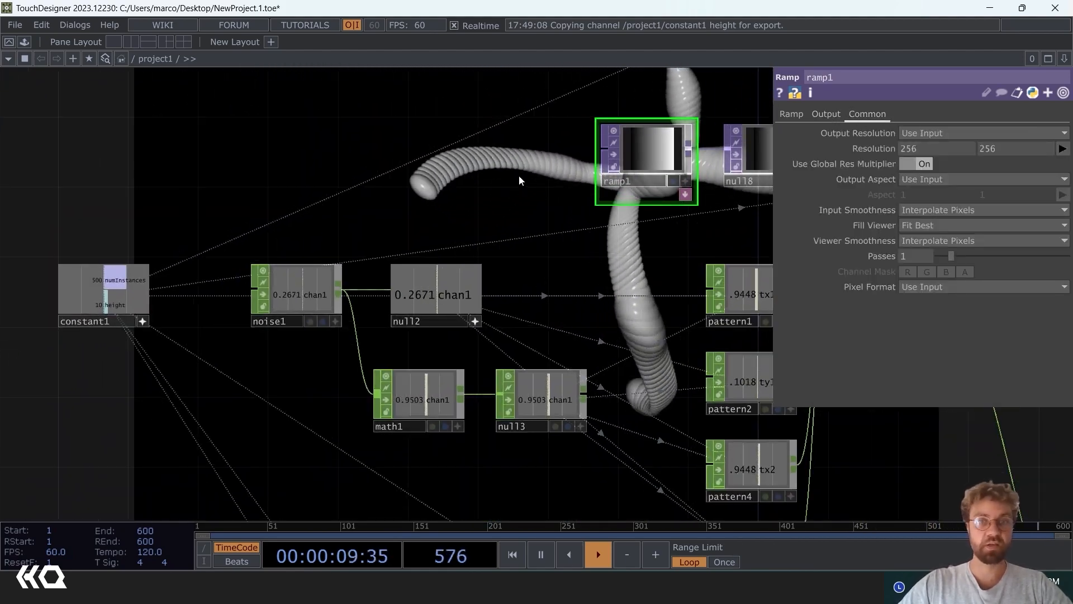
scroll(391, 199, "down", 2)
scroll(346, 199, "up", 4)
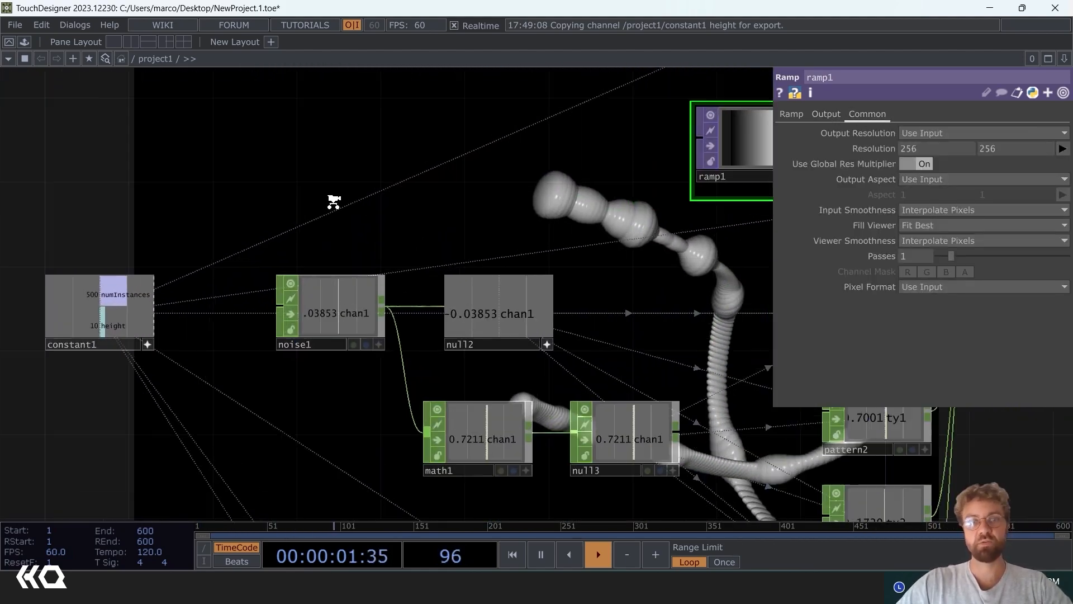
left_click_drag(334, 239, 496, 173)
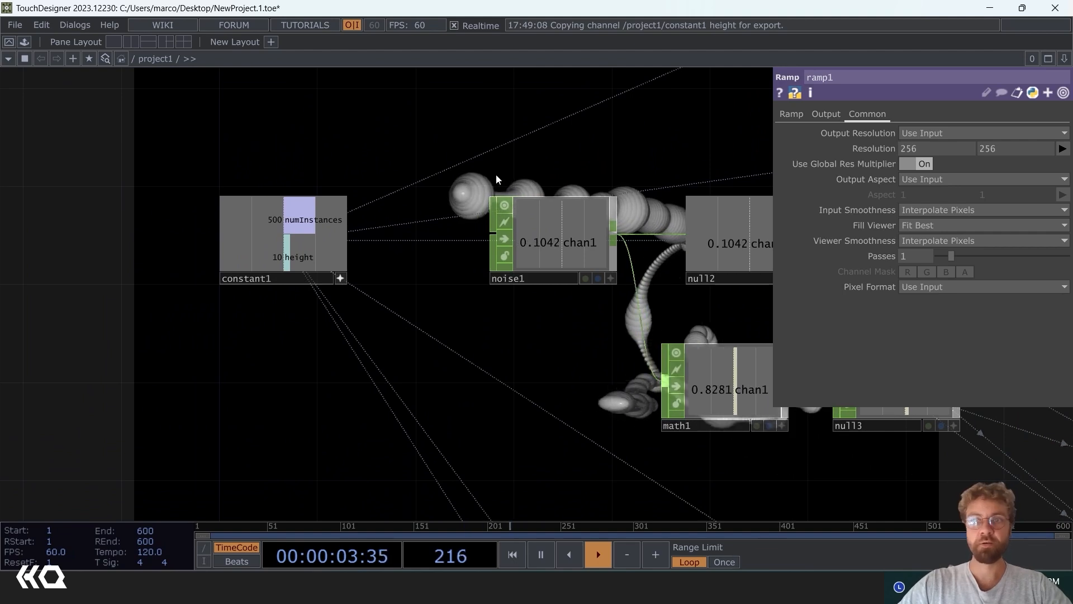
scroll(375, 148, "up", 2)
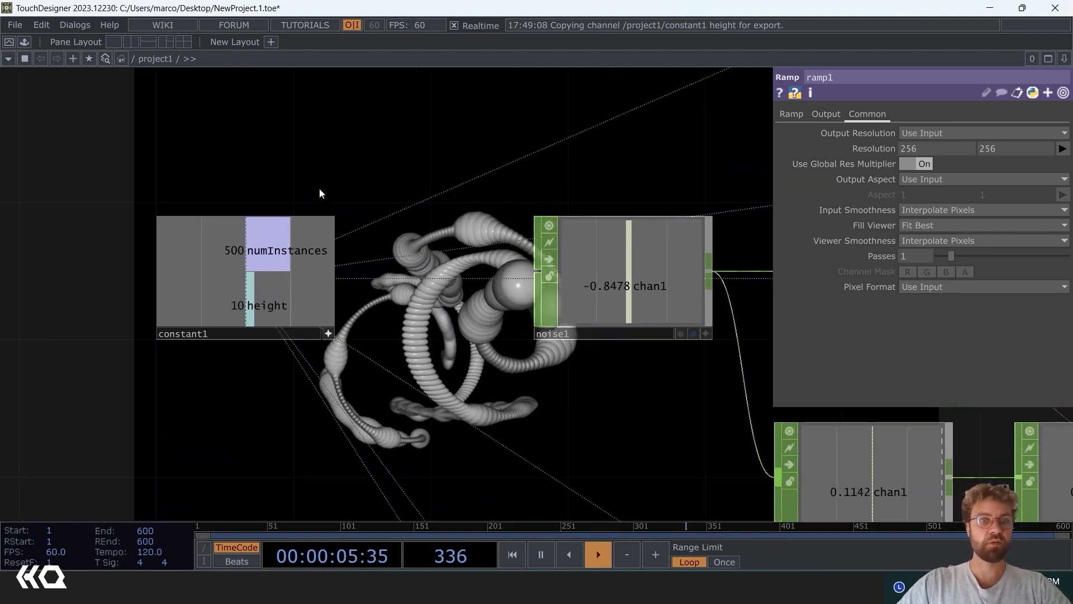
left_click_drag(275, 246, 924, 148)
left_click(939, 139)
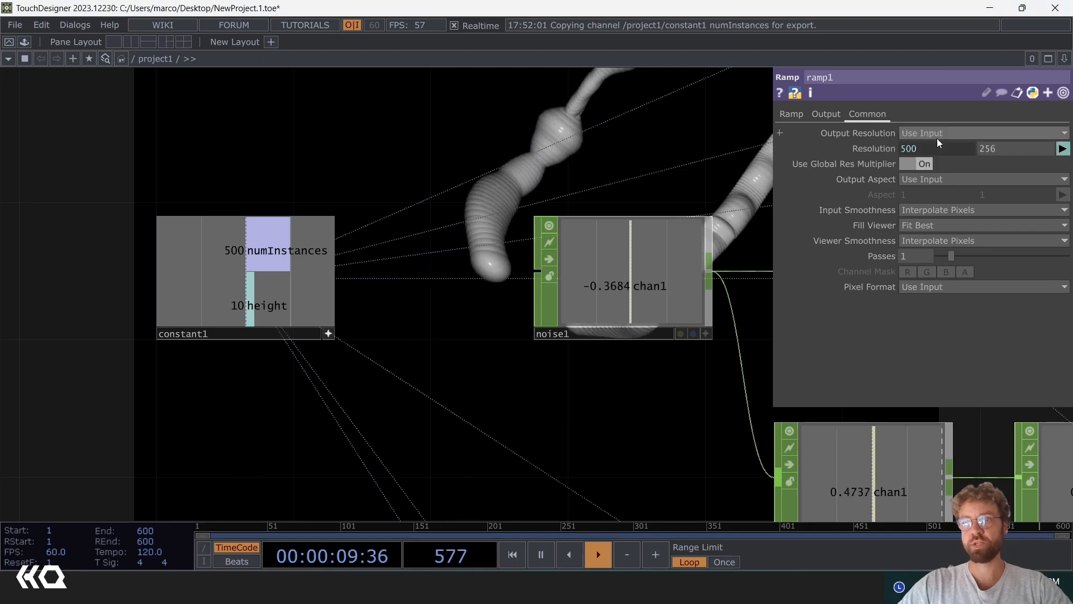
left_click(1015, 152)
type("1")
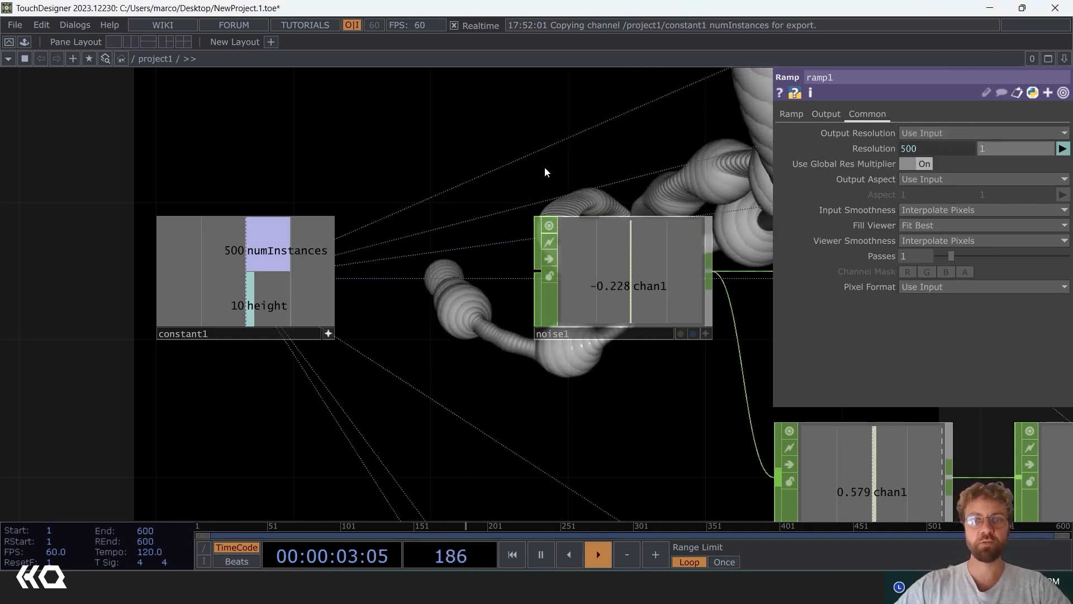
Step: Turn off the network background display of null1
left_click_drag(546, 170, 121, 387)
scroll(121, 387, "down", 3)
scroll(493, 279, "down", 3)
scroll(537, 312, "up", 6)
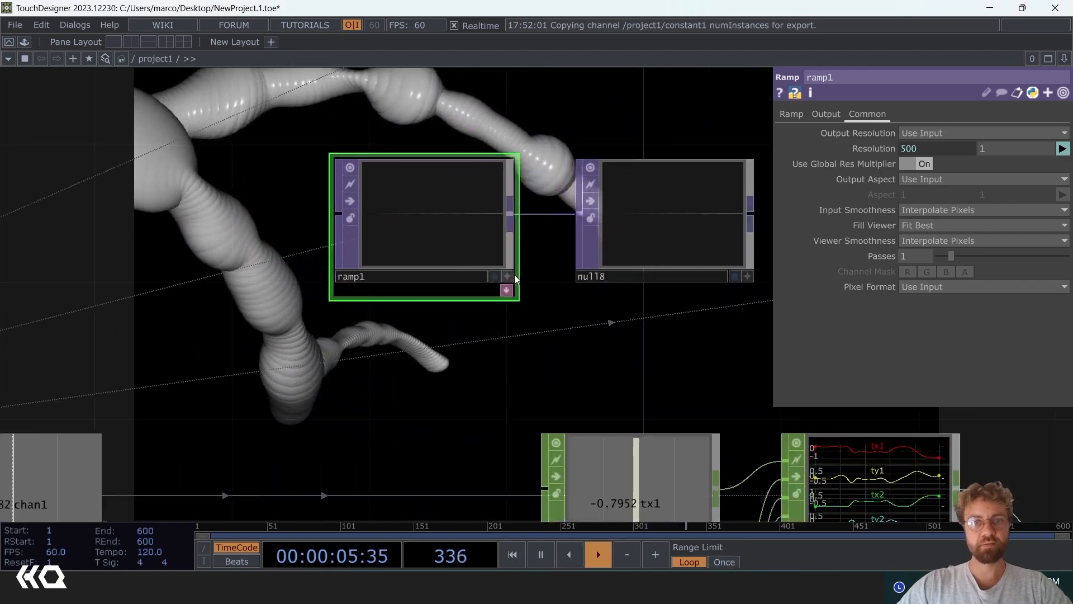
left_click_drag(518, 350, 380, 346)
scroll(570, 350, "down", 5)
left_click_drag(711, 427, 141, 352)
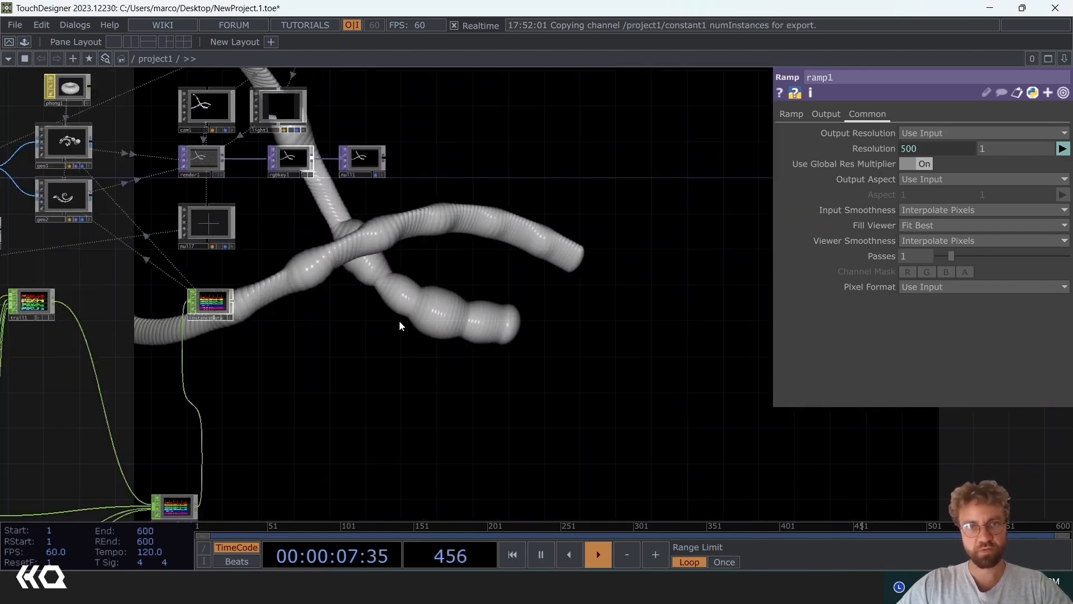
scroll(380, 150, "up", 2)
scroll(376, 154, "up", 3)
left_click(376, 219)
Step: Color ramp1 from turquoise (hue 174, value 1) to blue (hue 236, saturation 0.77, value 1) and set Extend Left to Mirror
left_click_drag(294, 388, 628, 296)
scroll(615, 308, "down", 5)
scroll(614, 309, "down", 2)
scroll(431, 254, "up", 7)
left_click_drag(363, 492, 369, 291)
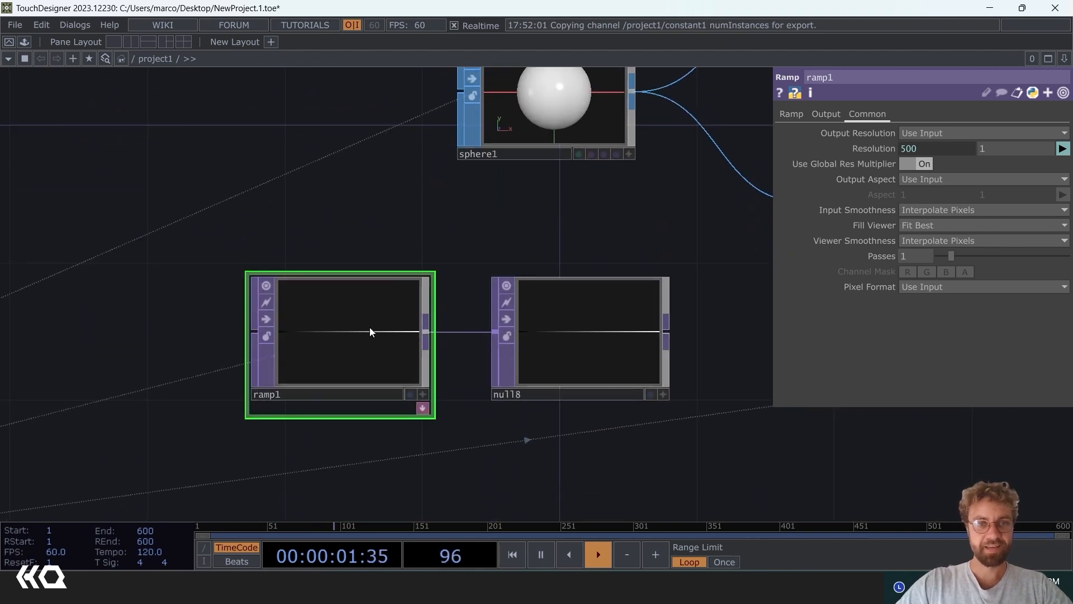
scroll(371, 343, "up", 2)
middle_click(343, 318)
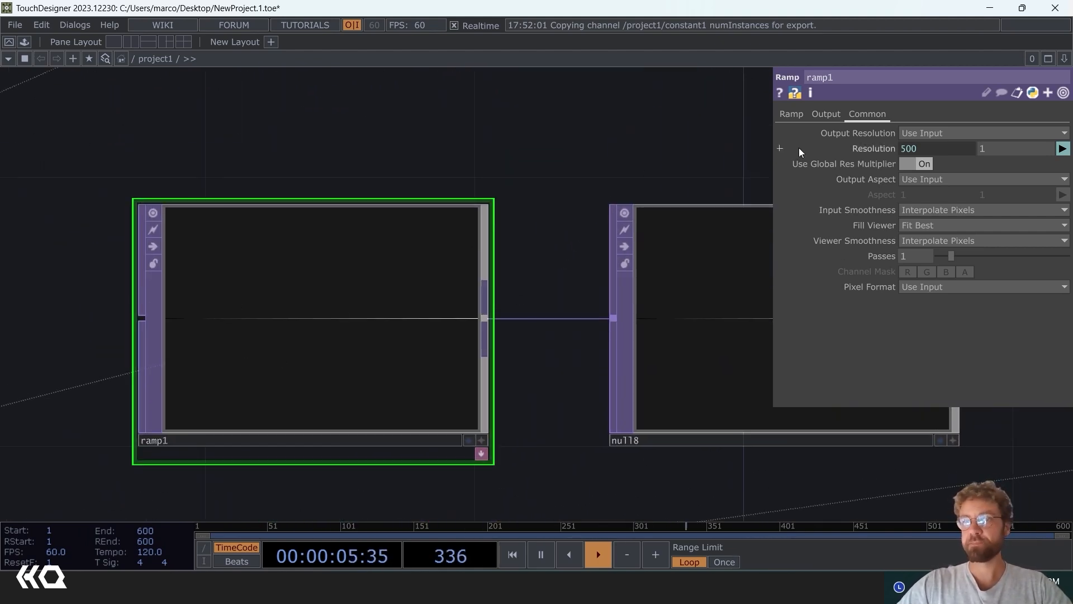
left_click(798, 114)
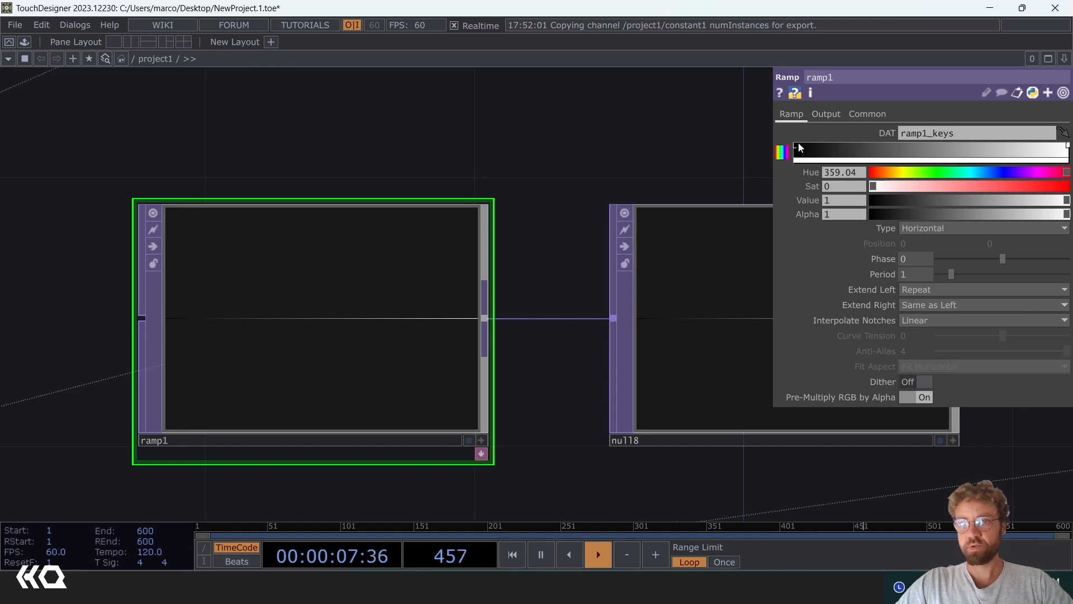
left_click(965, 170)
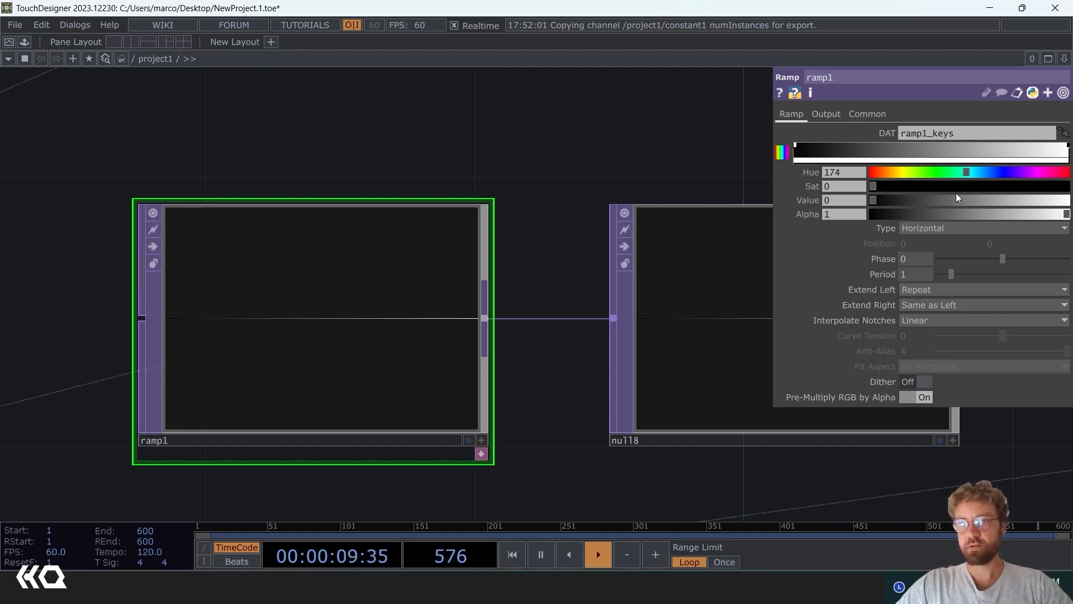
left_click(965, 188)
left_click_drag(956, 202, 1069, 199)
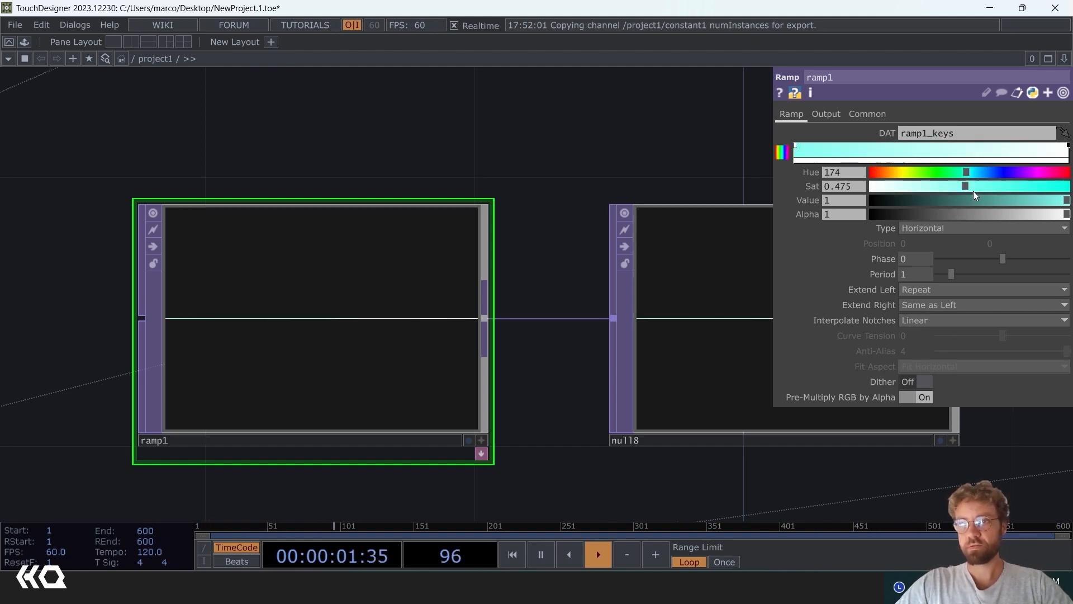
left_click_drag(973, 190, 1012, 188)
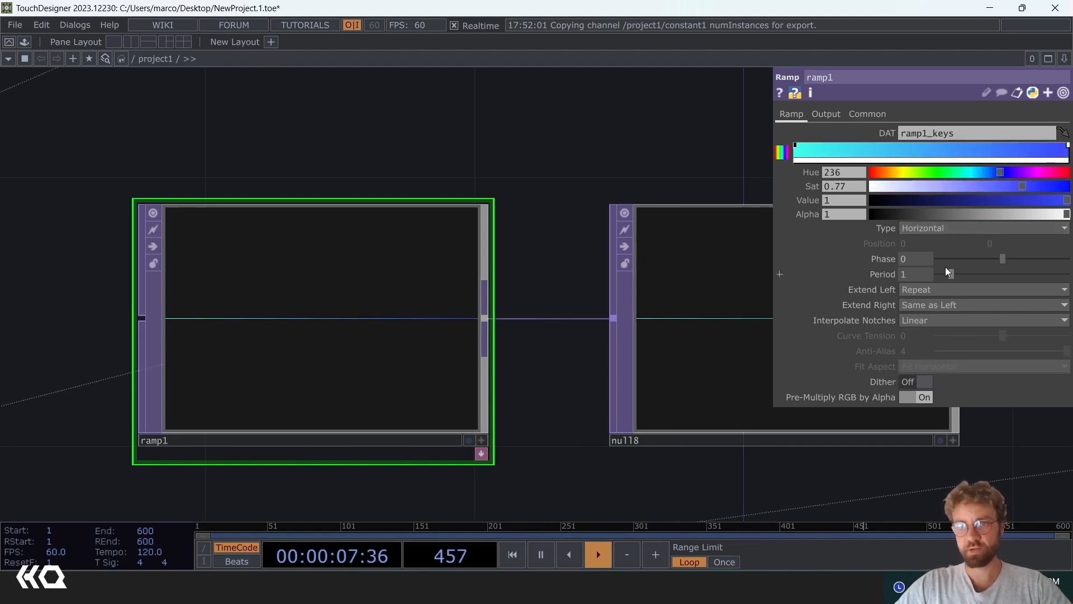
left_click(936, 291)
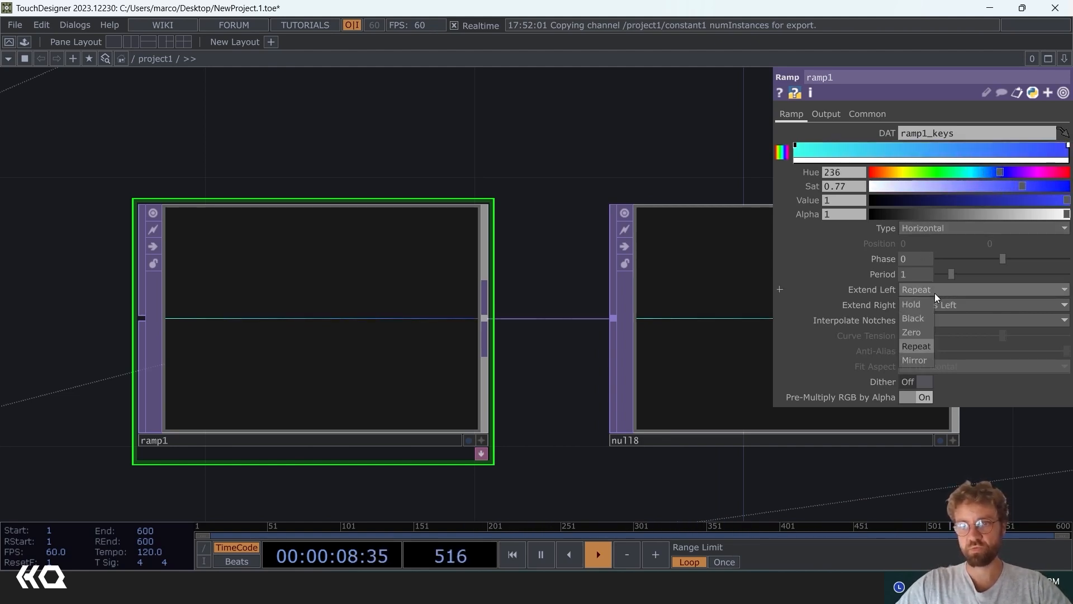
left_click(921, 364)
Step: Assign null8 as the instance Color OP of geo1, mapping its r, g and b channels to R, G and B
scroll(357, 239, "down", 5)
left_click_drag(483, 304, 330, 315)
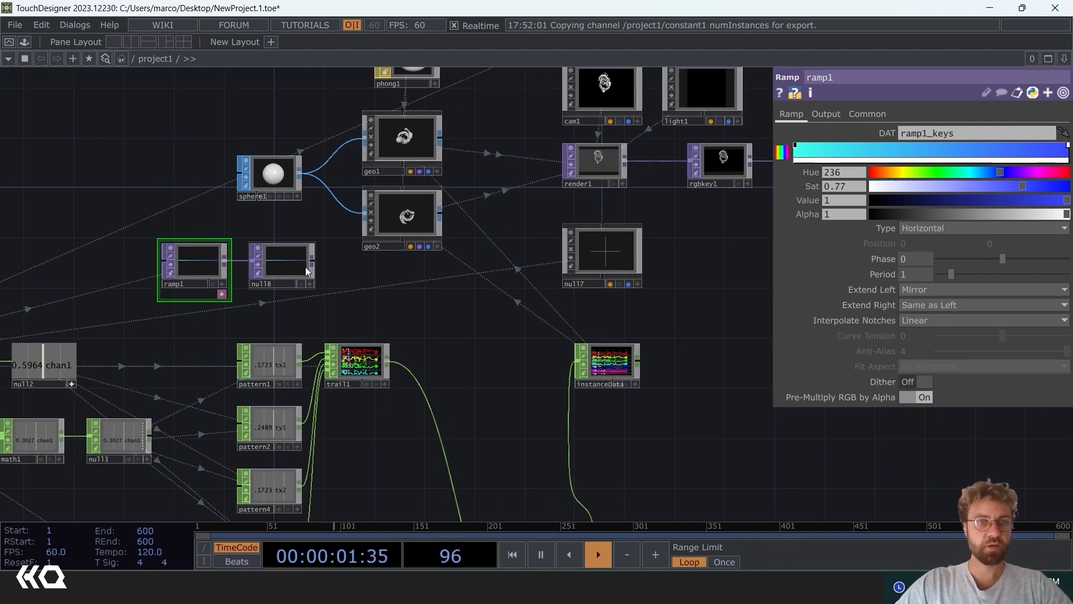
left_click(283, 270)
left_click(433, 149)
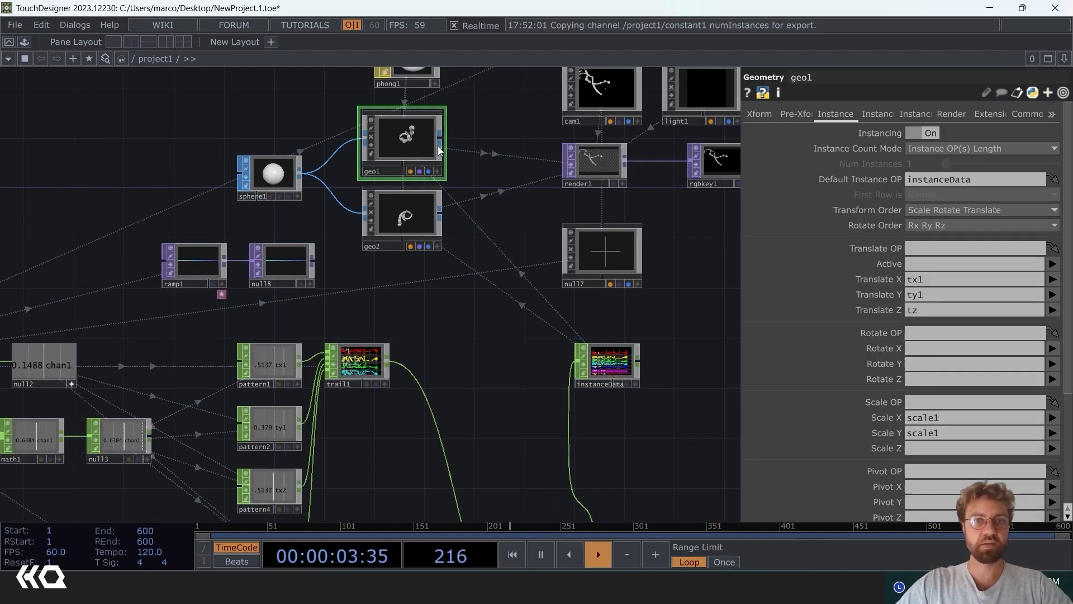
left_click(880, 113)
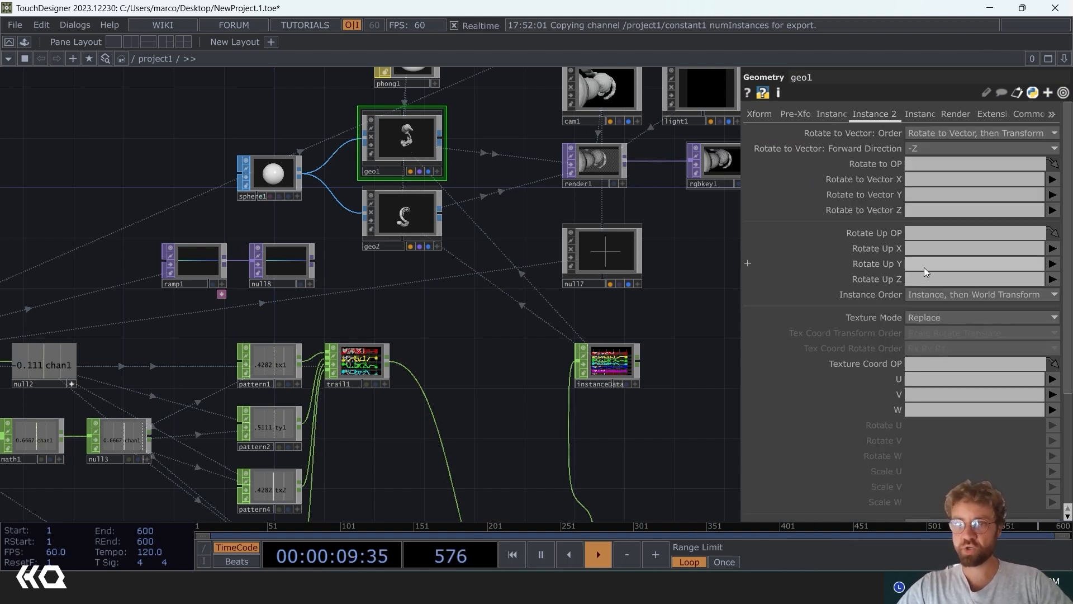
scroll(944, 423, "down", 3)
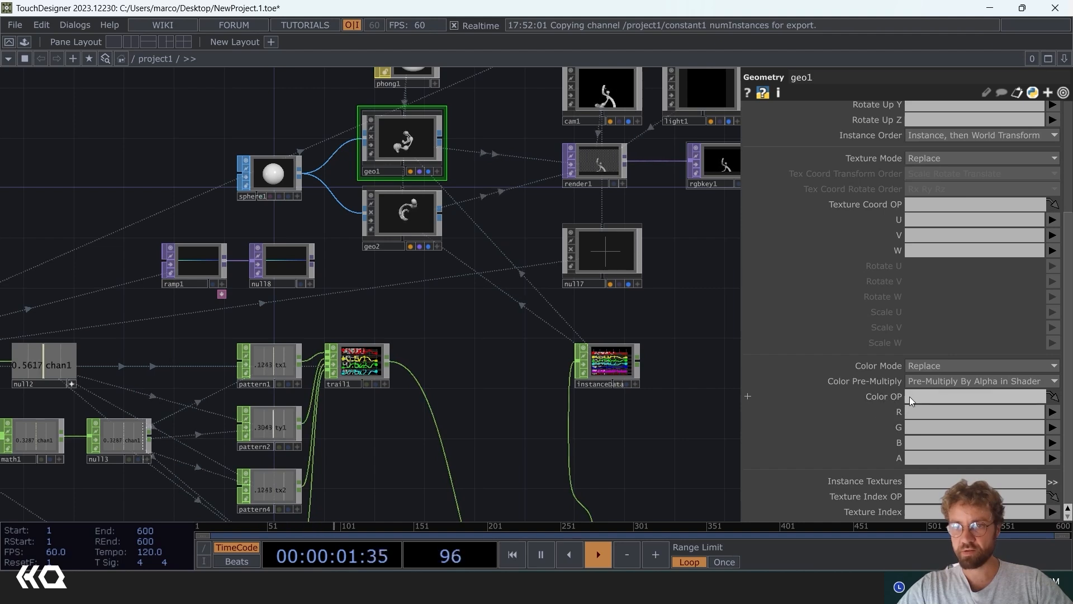
left_click_drag(283, 263, 935, 403)
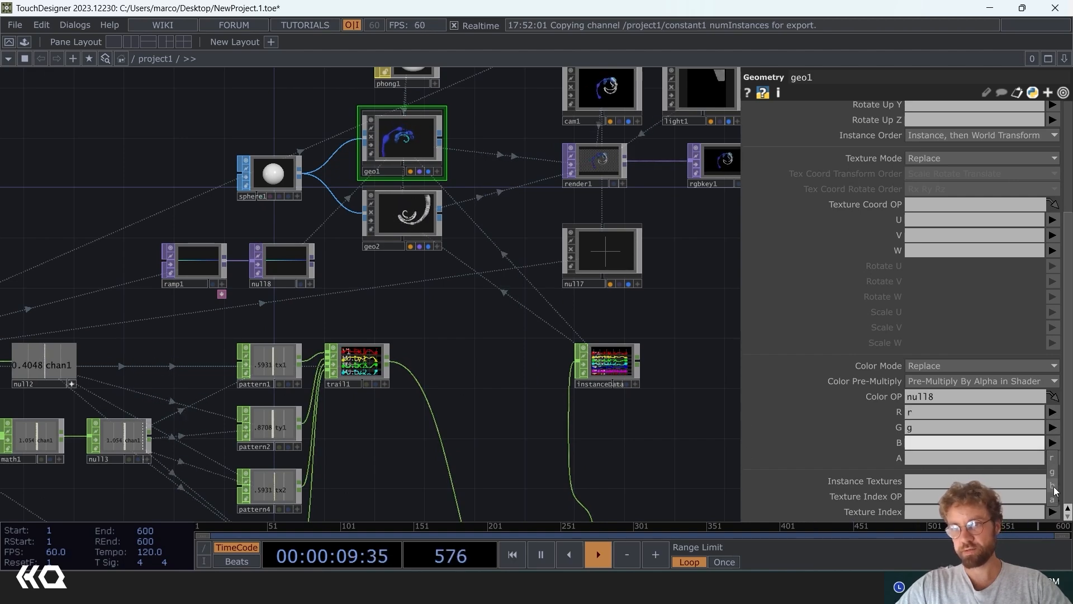
Step: Display null1 as the network background again to view the colored spiral
left_click_drag(504, 247, 283, 353)
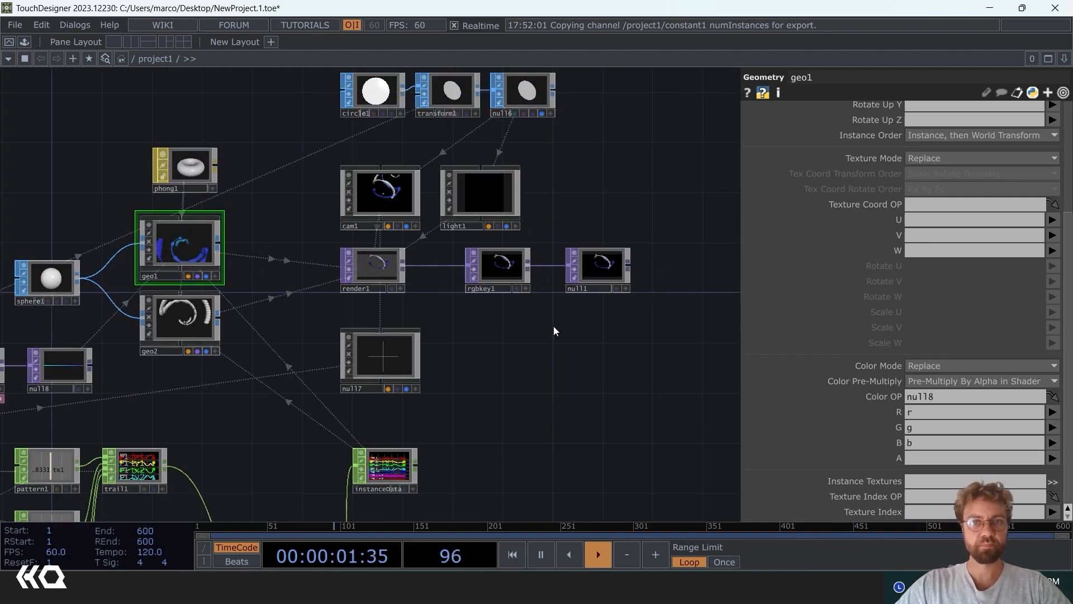
left_click(616, 287)
left_click_drag(539, 380, 582, 348)
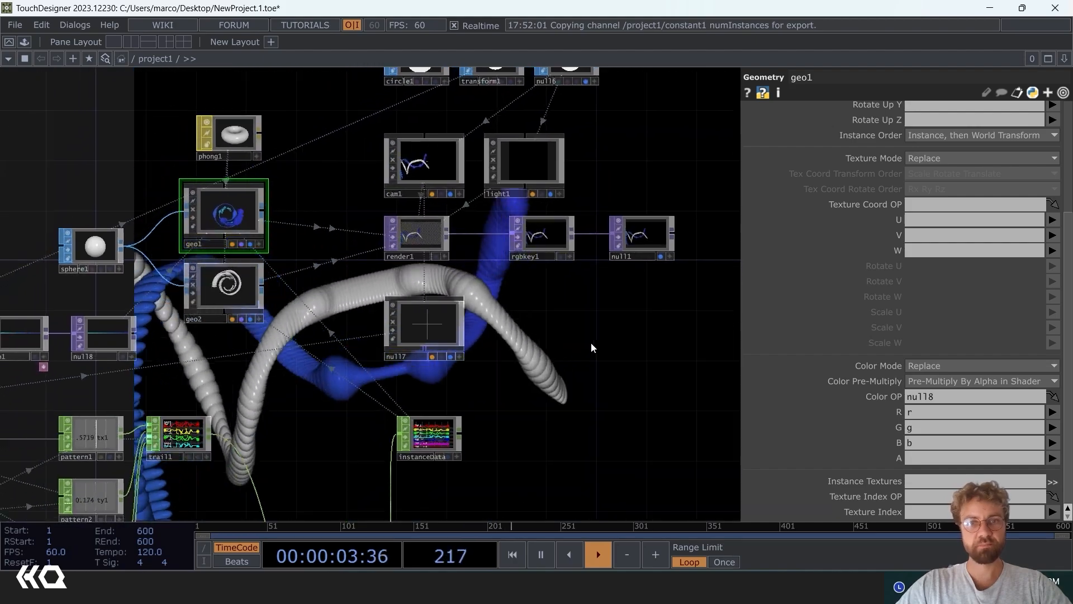
Step: Move ramp1 and null8 up, paste a copy of ramp1 beneath it, and reverse the copy's gradient to run from blue to turquoise
left_click(218, 285)
left_click_drag(368, 357, 604, 305)
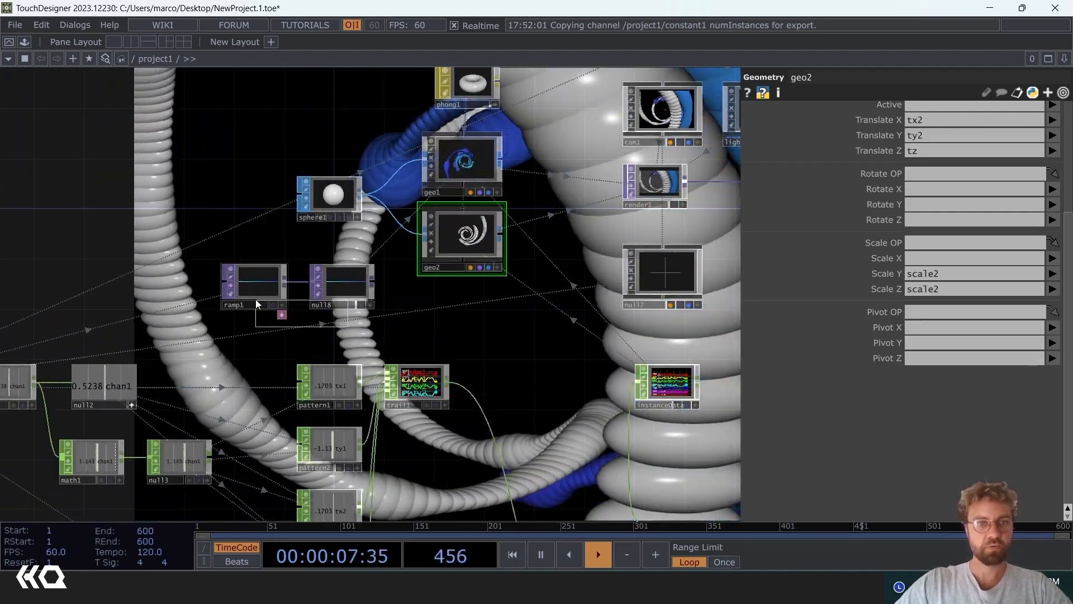
left_click(256, 296)
left_click_drag(332, 289, 333, 264, "shift")
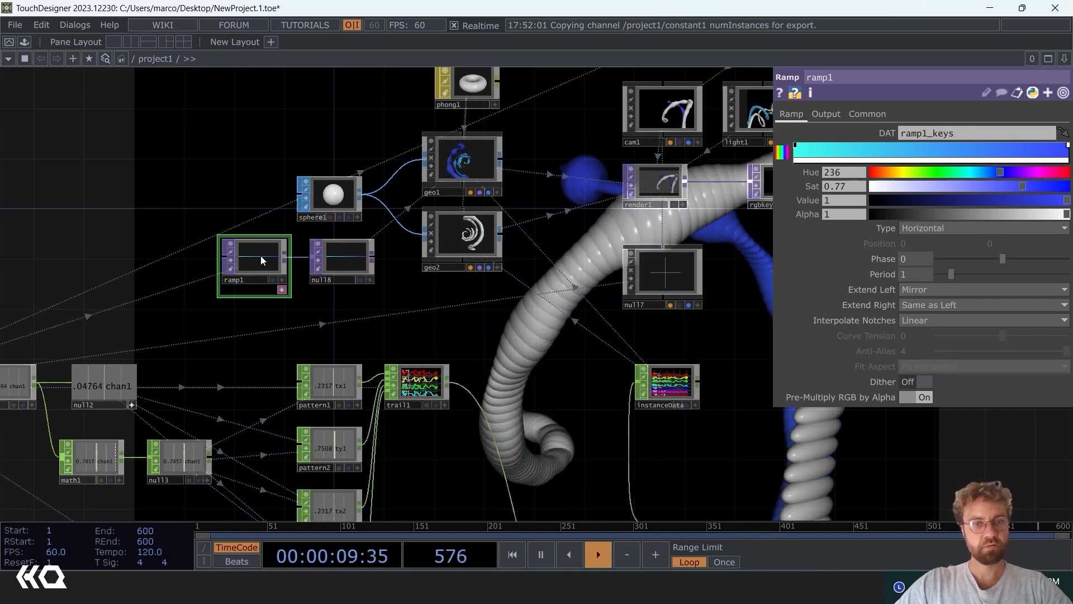
key("ctrl+v")
left_click_drag(250, 375, 259, 320)
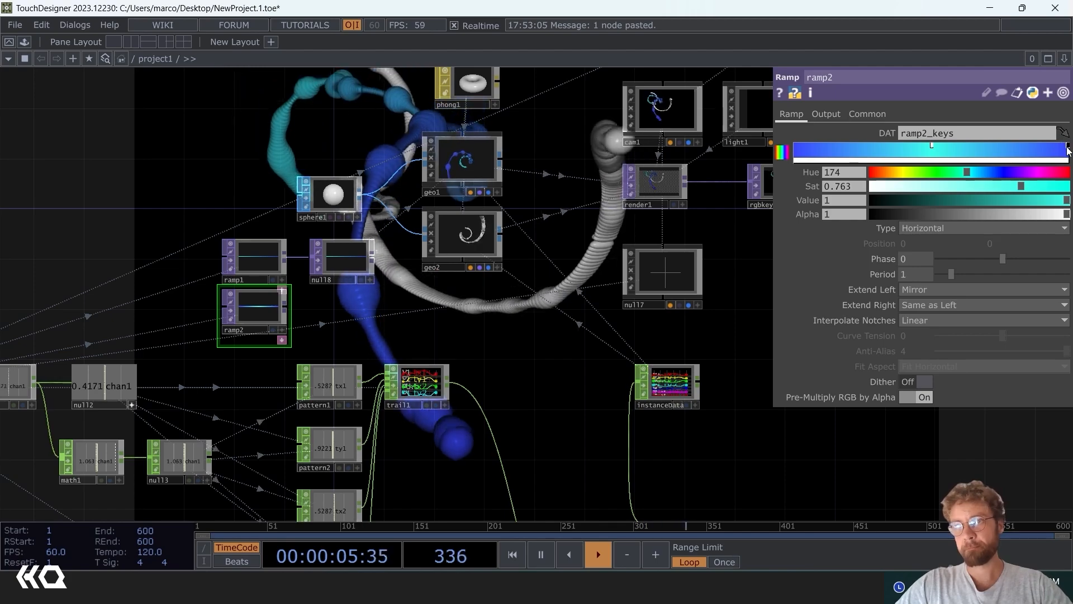
left_click_drag(1066, 151, 973, 151)
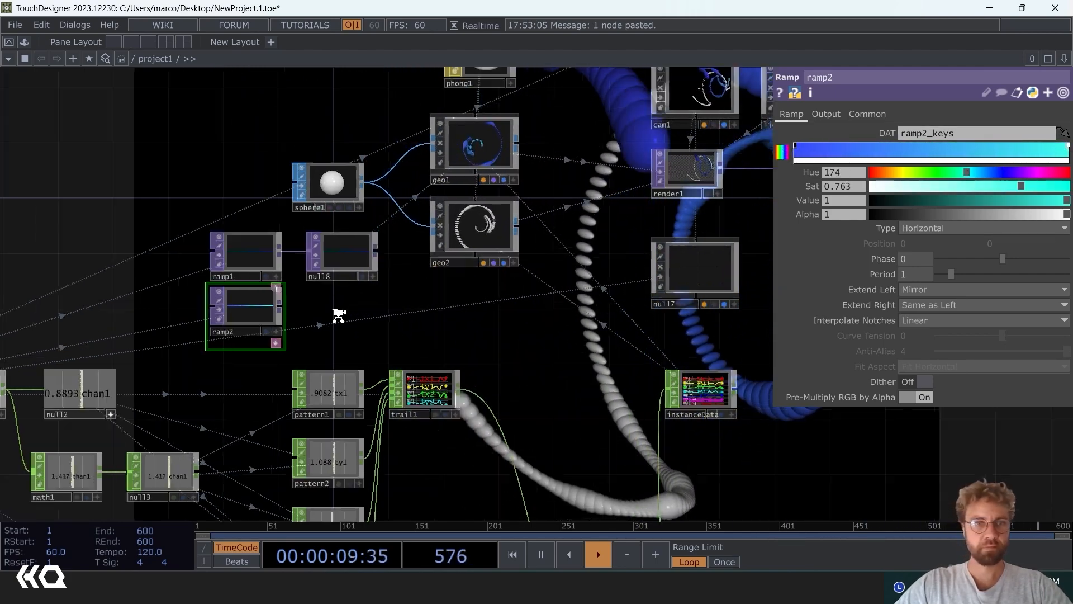
Step: Connect a Null TOP to the output of ramp2 and place it directly below null8
scroll(335, 312, "up", 5)
key("Tab")
left_click(239, 259)
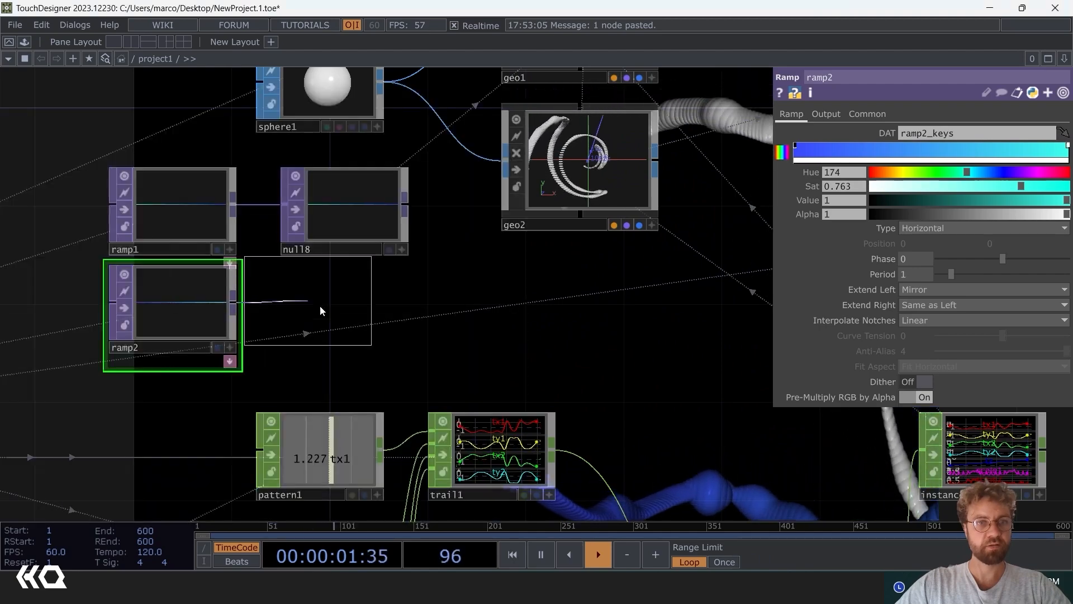
left_click(343, 316)
scroll(205, 326, "down", 2)
left_click_drag(475, 337, 348, 304)
scroll(190, 327, "down", 3)
Step: Assign null9 as the instance Color OP of geo2, mapping its r, g and b channels to R, G and B
left_click(313, 241)
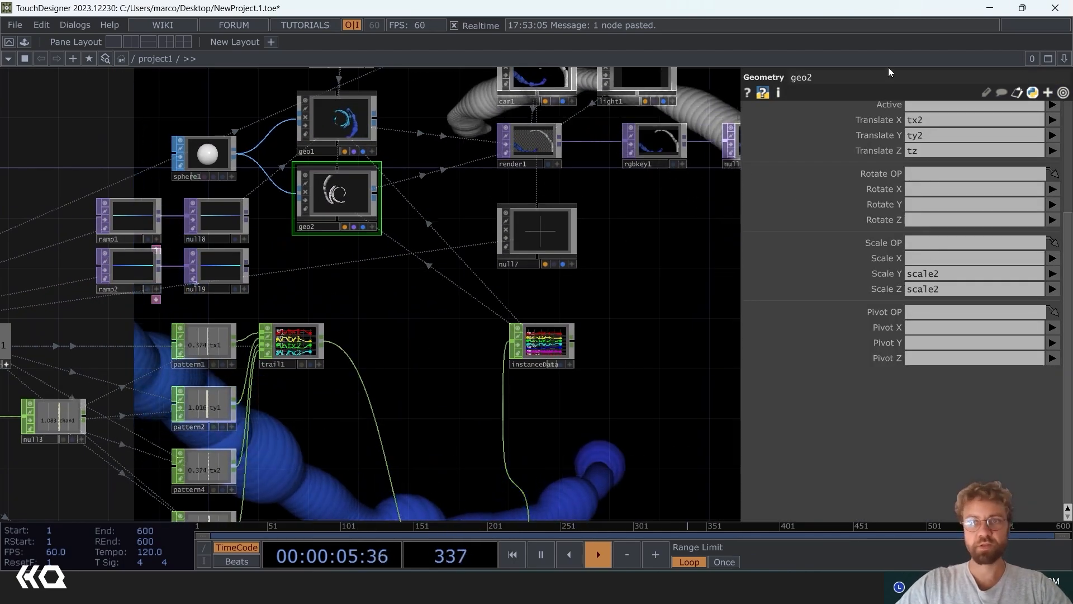
scroll(870, 136, "up", 3)
left_click(875, 115)
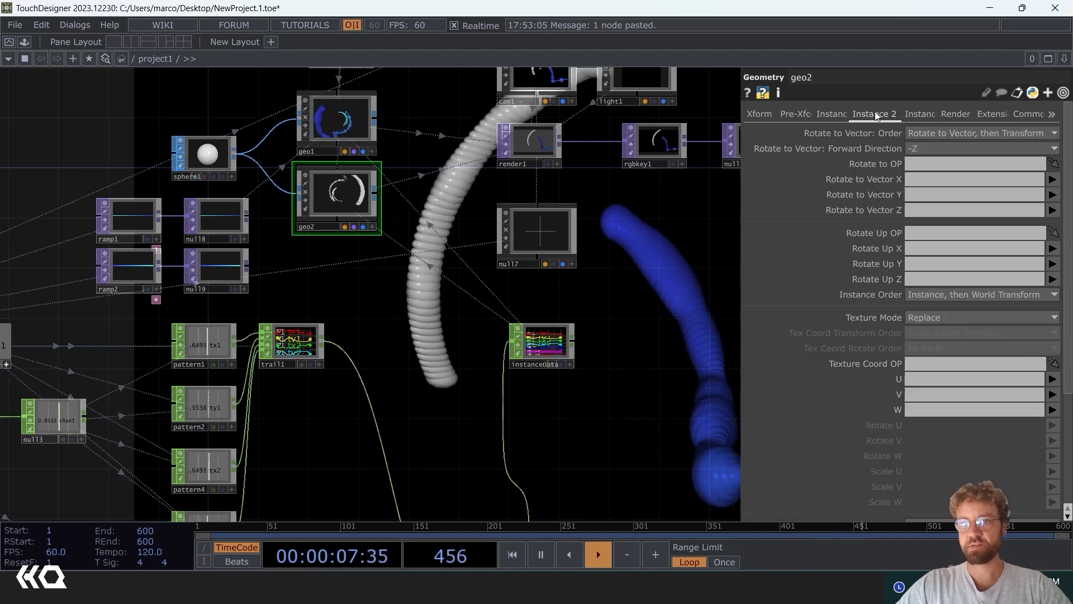
scroll(929, 379, "down", 3)
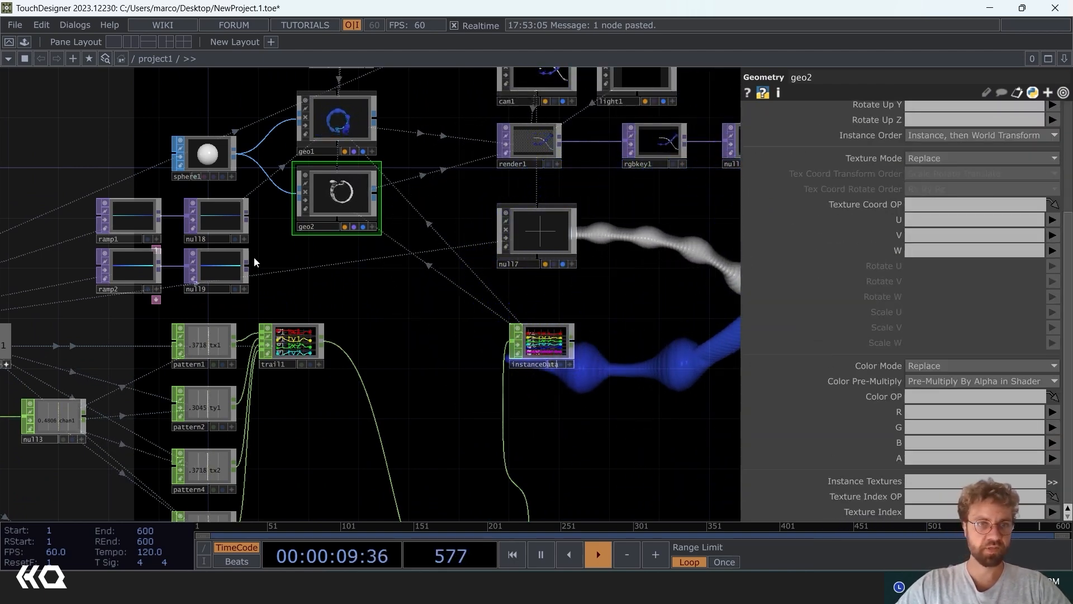
scroll(254, 262, "up", 4)
scroll(194, 261, "up", 2)
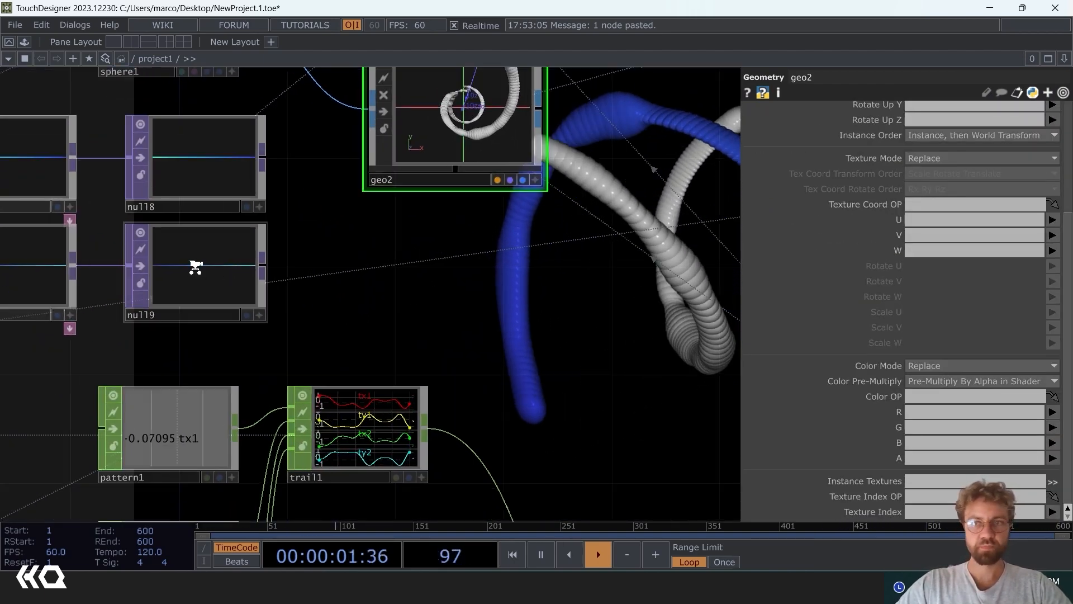
left_click_drag(195, 262, 594, 316)
left_click_drag(918, 398, 950, 398)
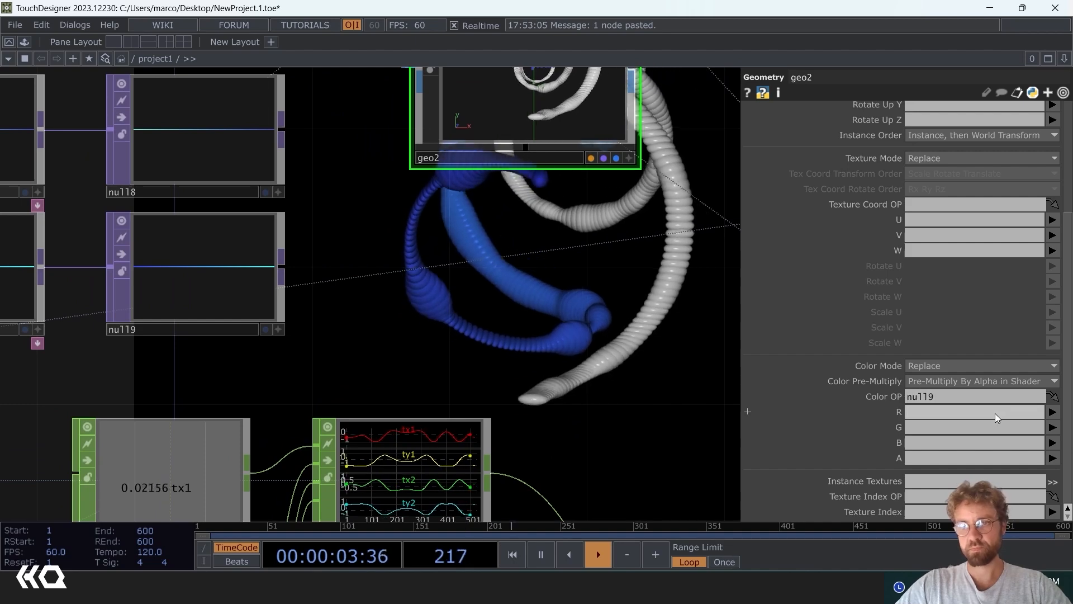
type("g")
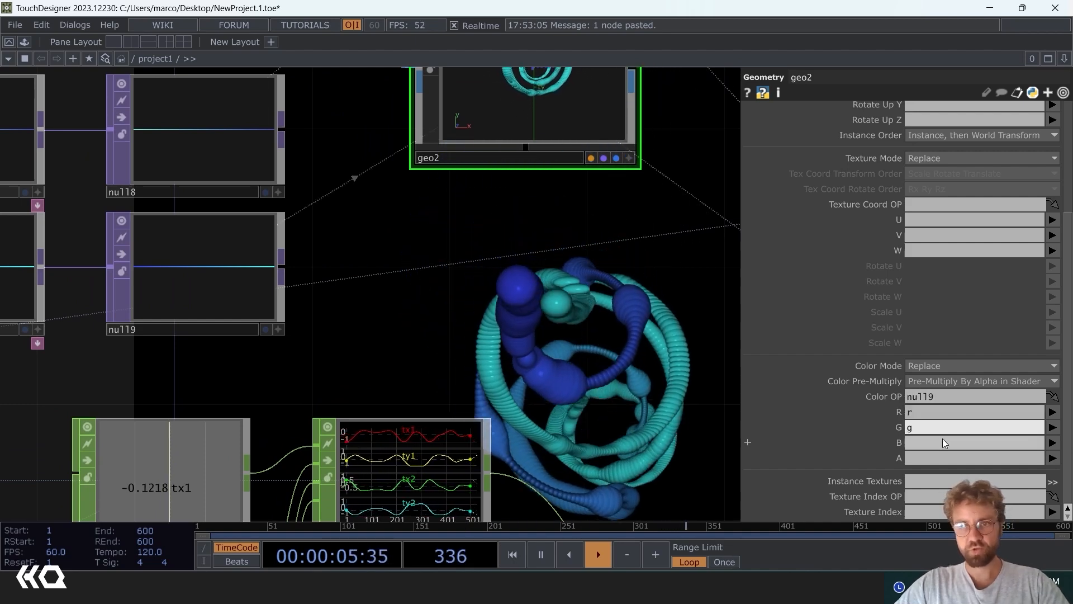
left_click(934, 442)
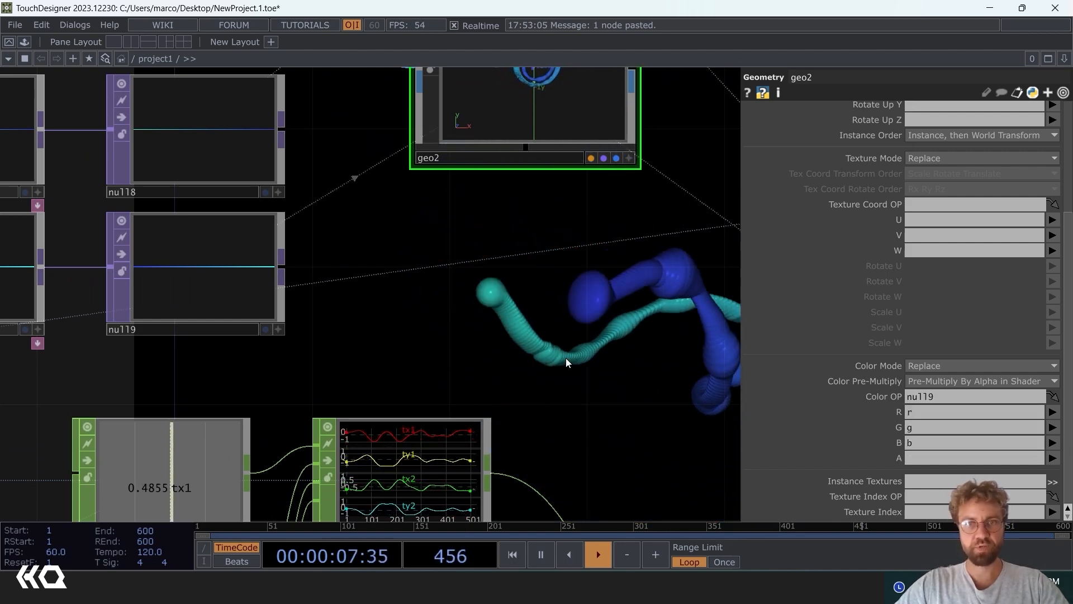
Step: Shift the hue of the blue end of ramp2's gradient to pink
left_click_drag(408, 332, 209, 338)
scroll(221, 318, "down", 5)
left_click_drag(584, 309, 335, 330)
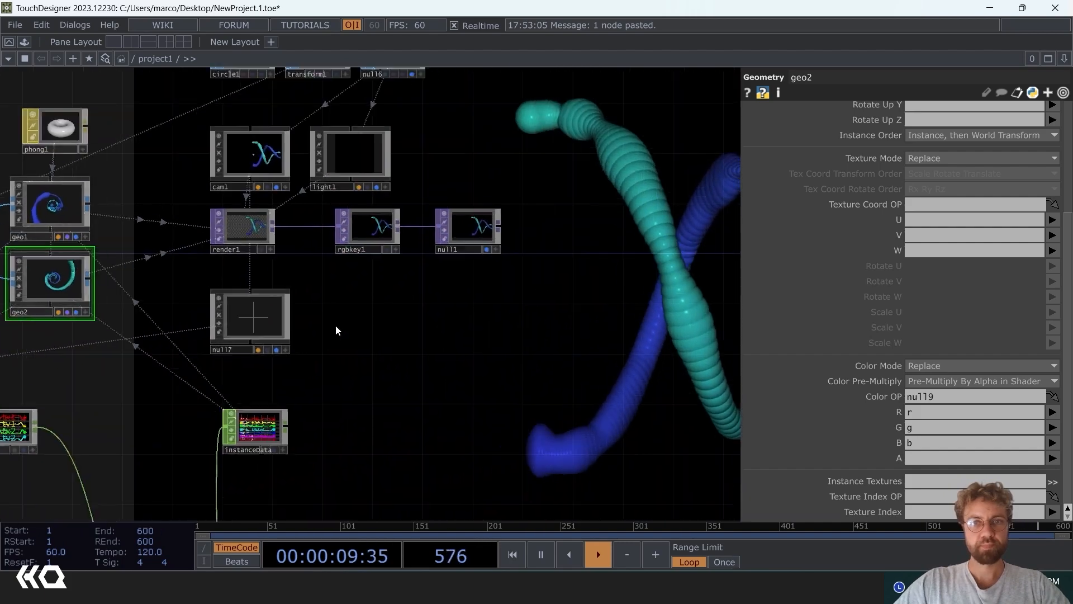
left_click_drag(391, 369, 716, 322)
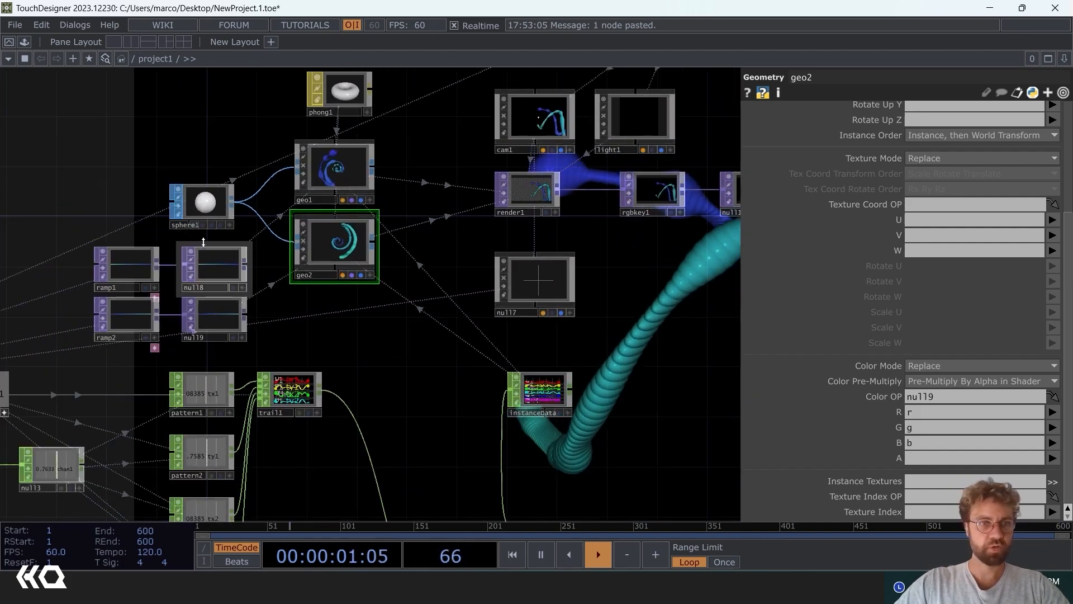
left_click(139, 305)
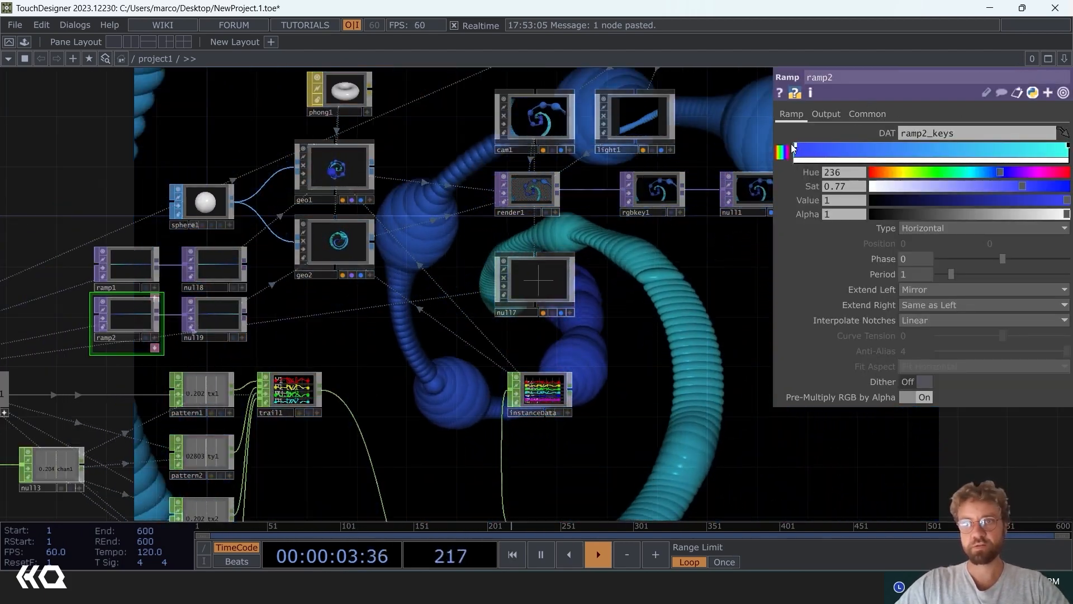
left_click_drag(1000, 172, 1058, 173)
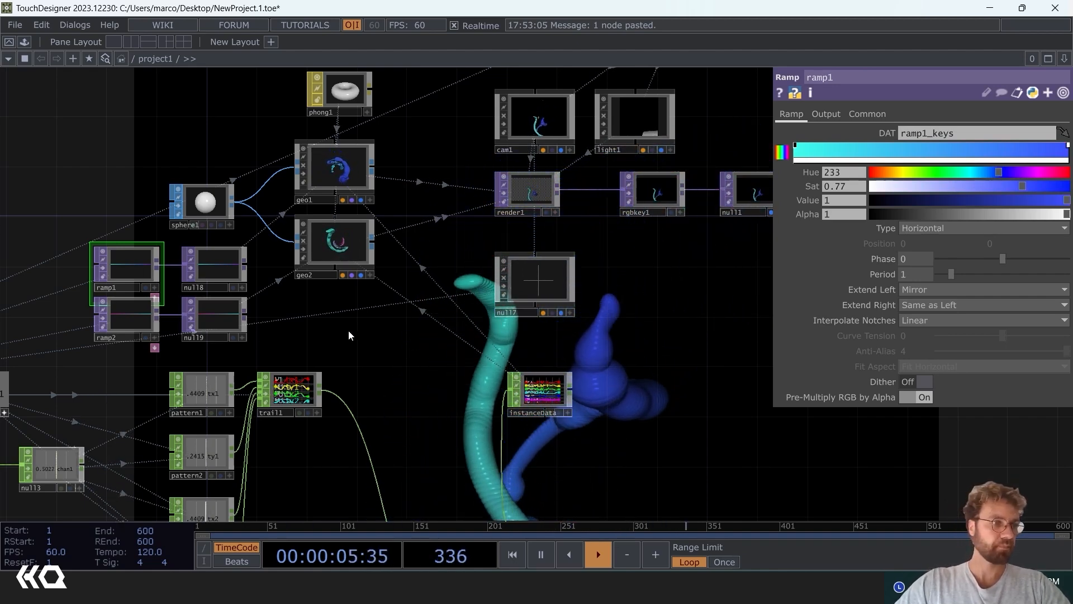
Step: Turn off the bypass of audiodevout1 so the audio file plays through the output device
left_click_drag(322, 481, 373, 338)
left_click_drag(455, 348, 652, 249)
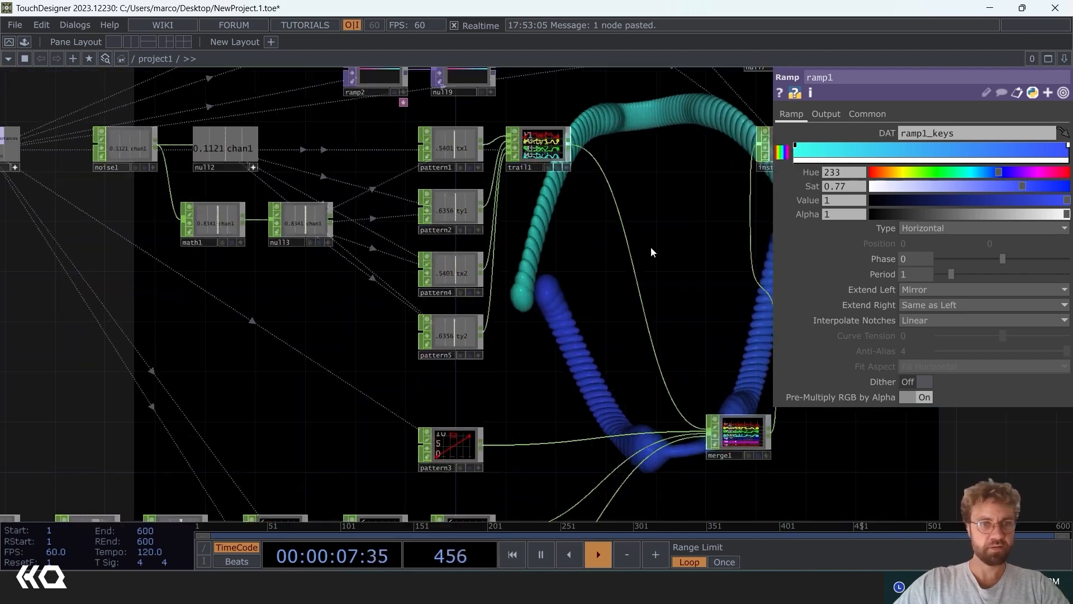
left_click_drag(327, 341, 559, 167)
left_click_drag(386, 262, 623, 127)
scroll(252, 288, "up", 4)
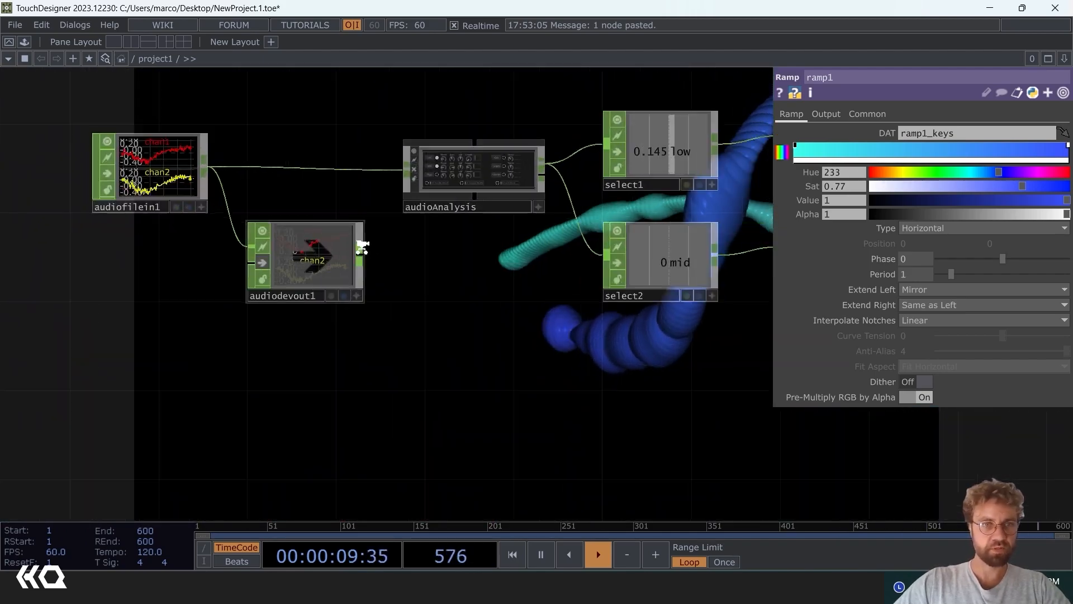
left_click(297, 271)
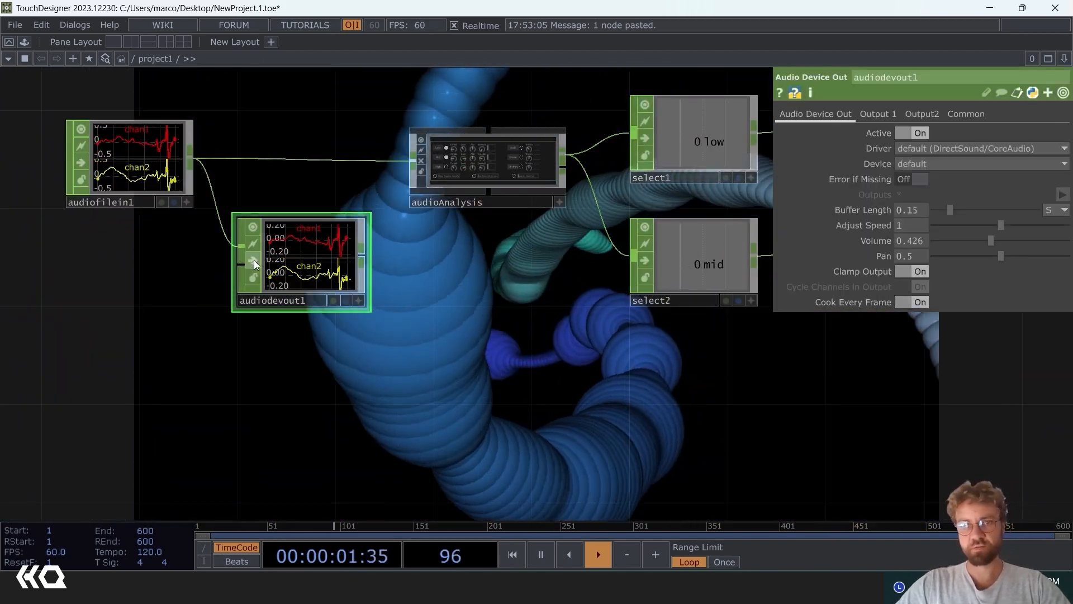
Step: Preview the audio-reactive animation of null1 in a separate viewer window and close that window
scroll(446, 295, "down", 1)
scroll(446, 294, "down", 5)
left_click_drag(530, 369, 290, 330)
left_click_drag(400, 419, 182, 459)
left_click_drag(694, 158, 497, 229)
left_click_drag(431, 419, 346, 559)
left_click_drag(529, 79, 479, 294)
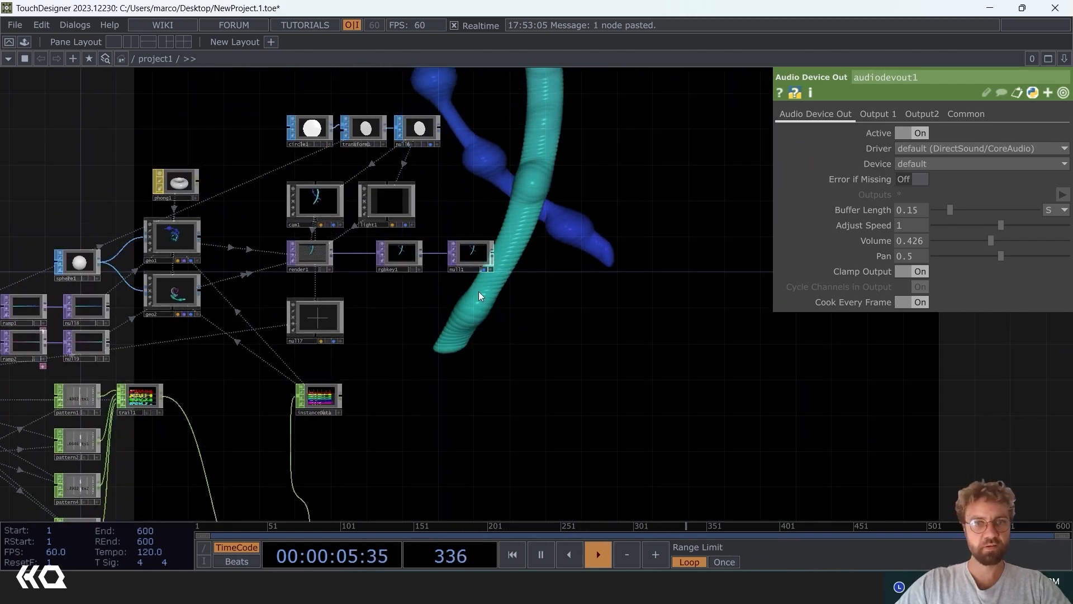
scroll(481, 239, "up", 4)
left_click(462, 291)
right_click(464, 269)
left_click(479, 257)
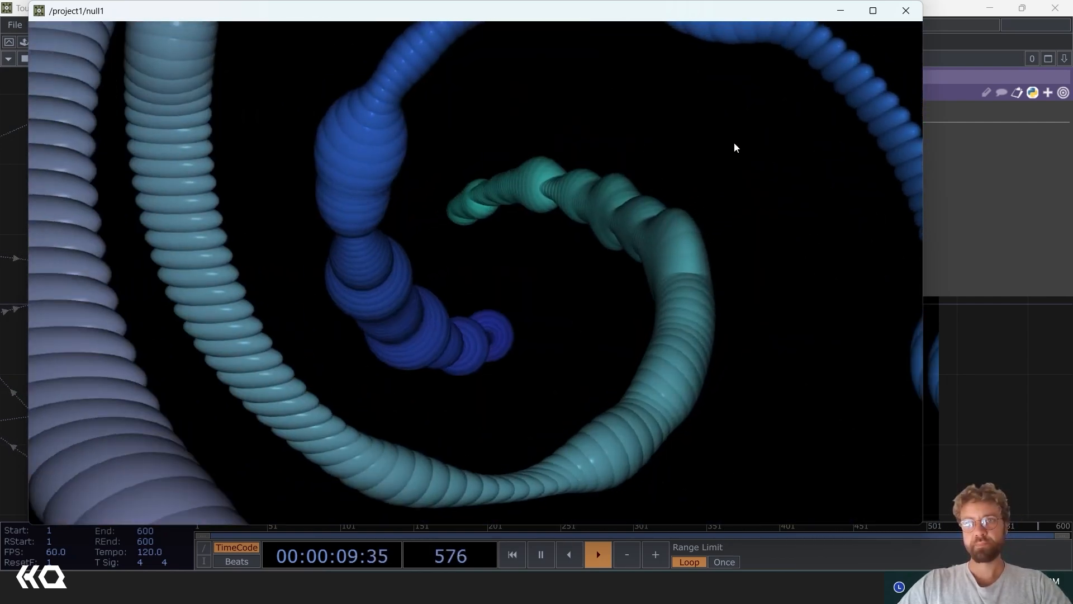
left_click(905, 11)
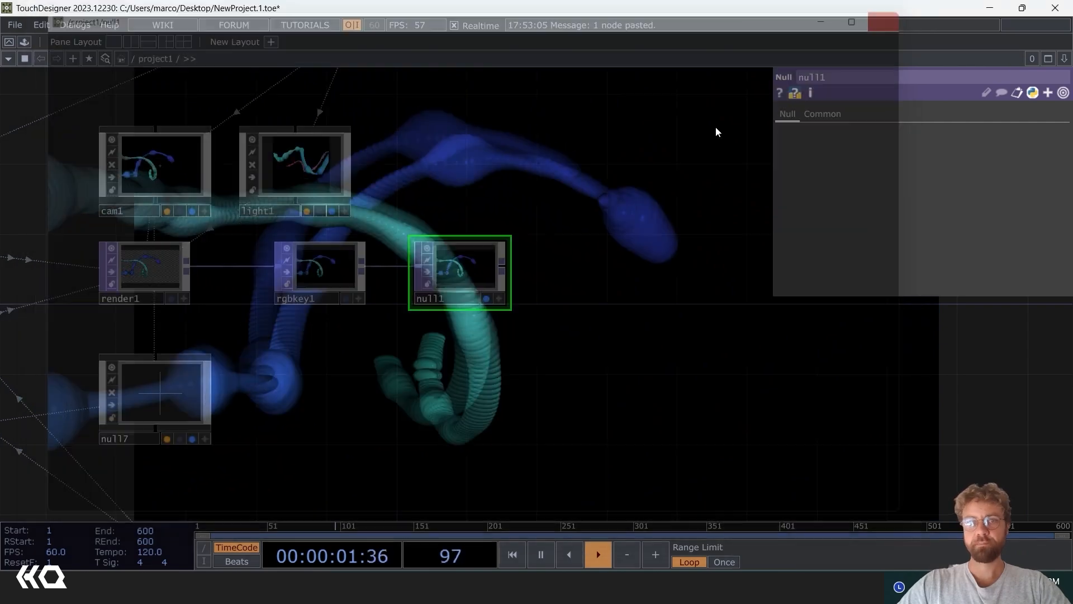
Step: Bypass audiodevout1 again to silence the audio output
scroll(706, 301, "down", 6)
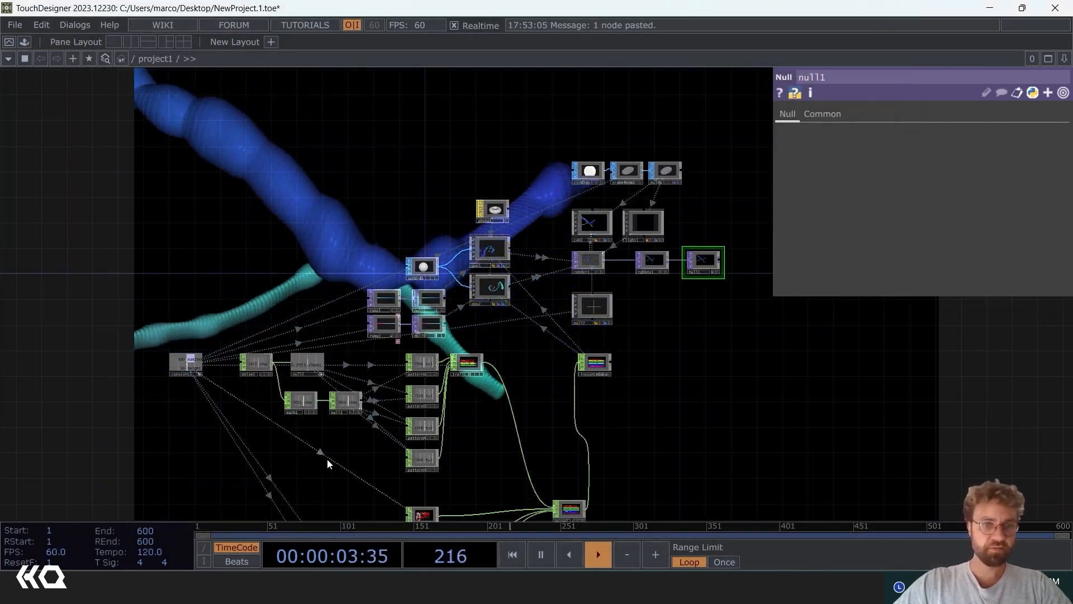
left_click_drag(362, 491, 453, 324)
scroll(208, 425, "up", 5)
left_click(94, 435)
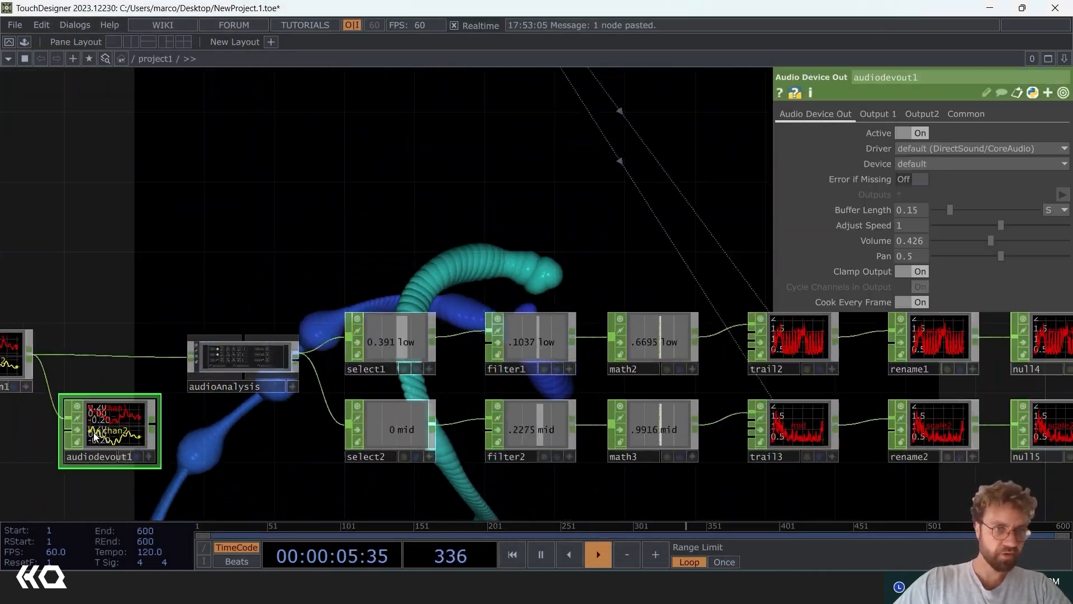
Step: Make the audioAnalysis component's viewer active and try adjusting the Low band's Thresh knob
scroll(196, 311, "up", 5)
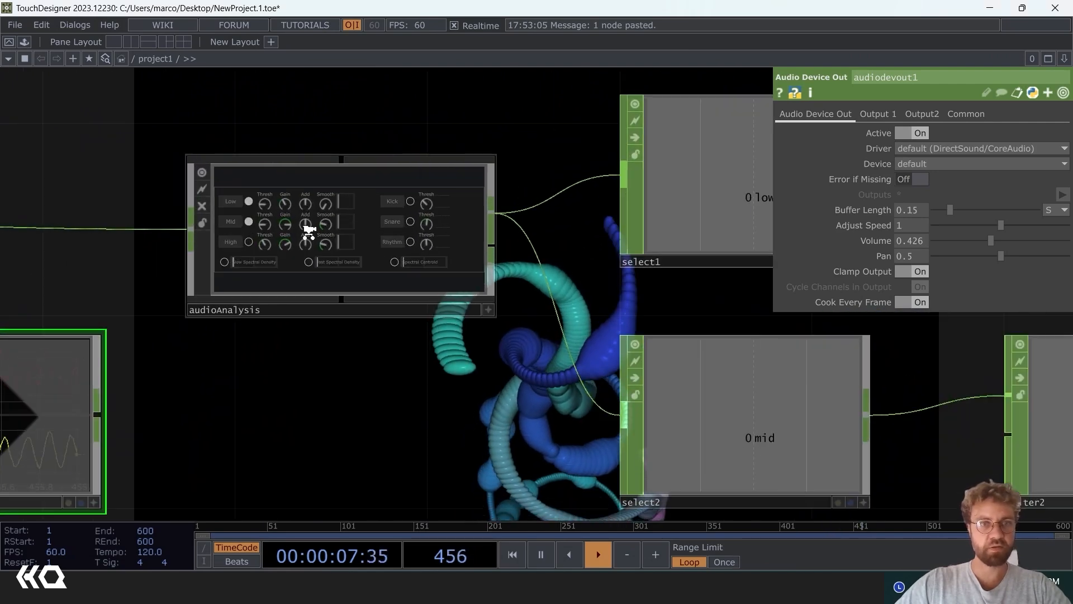
scroll(309, 229, "up", 4)
scroll(263, 378, "down", 4)
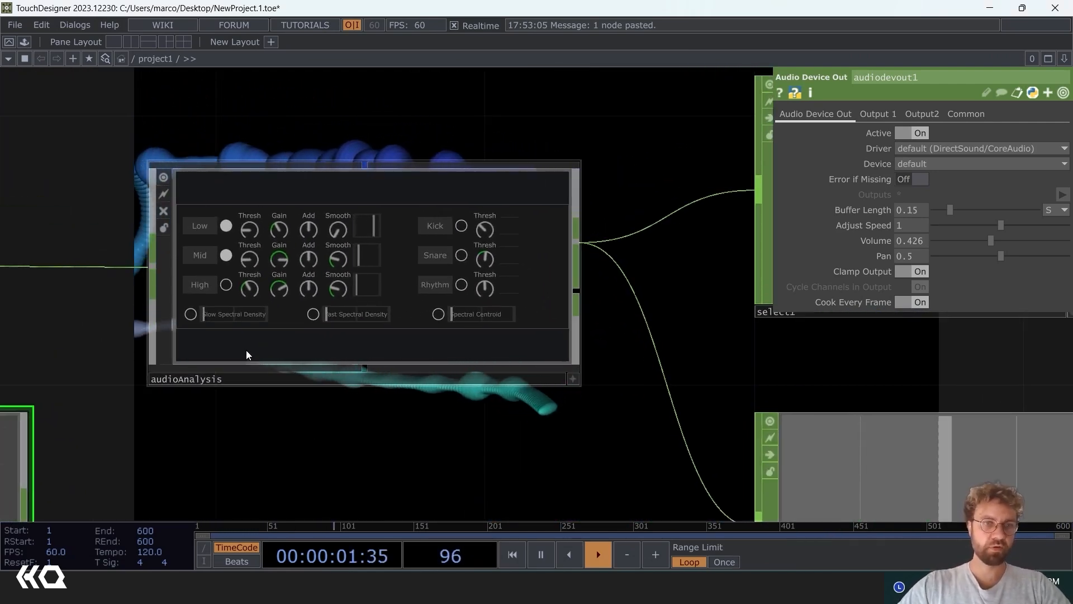
left_click_drag(376, 433, 464, 422)
scroll(467, 414, "up", 3)
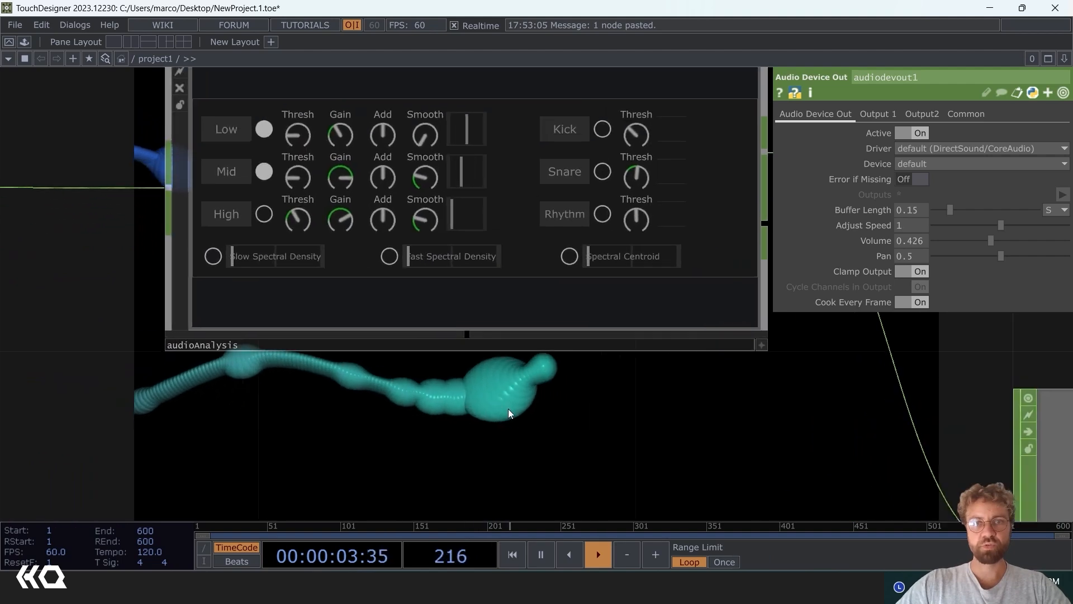
left_click_drag(602, 369, 587, 432)
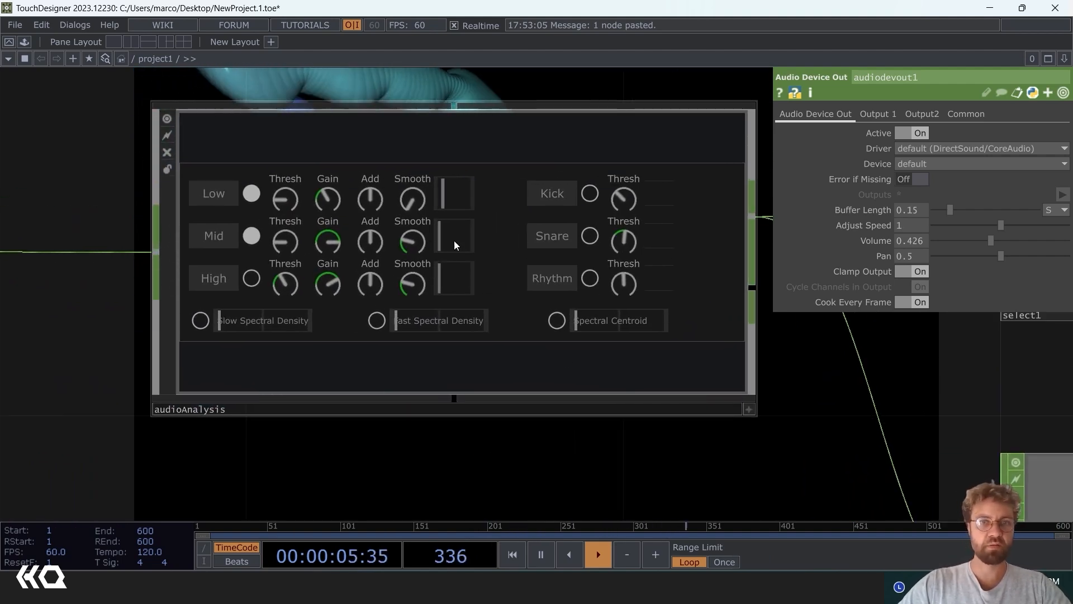
left_click(747, 408)
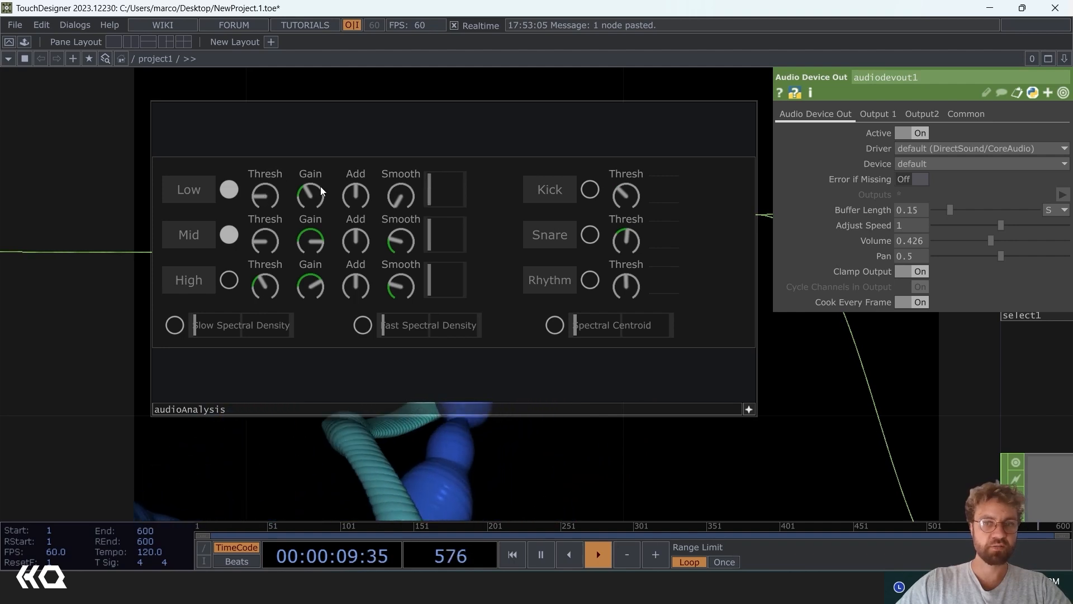
left_click(749, 410)
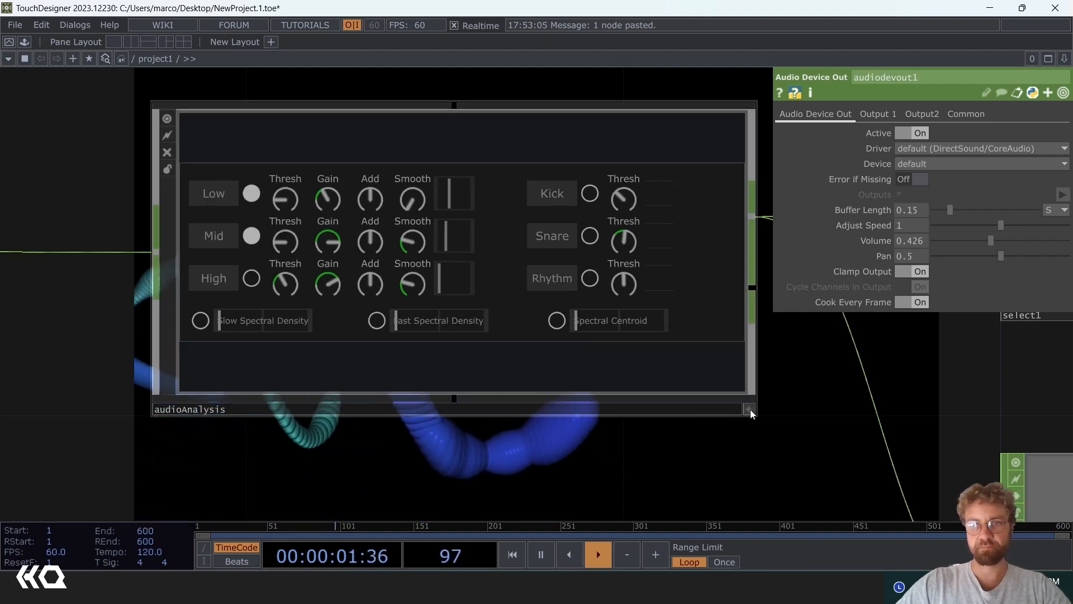
left_click(749, 409)
left_click(748, 409)
left_click(749, 409)
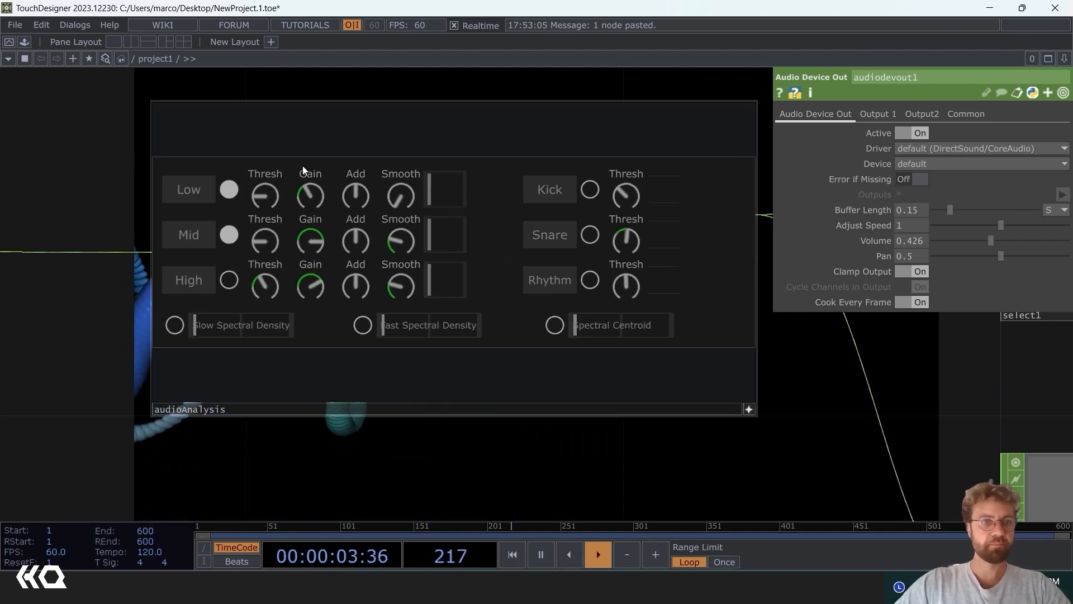
left_click_drag(265, 195, 267, 180)
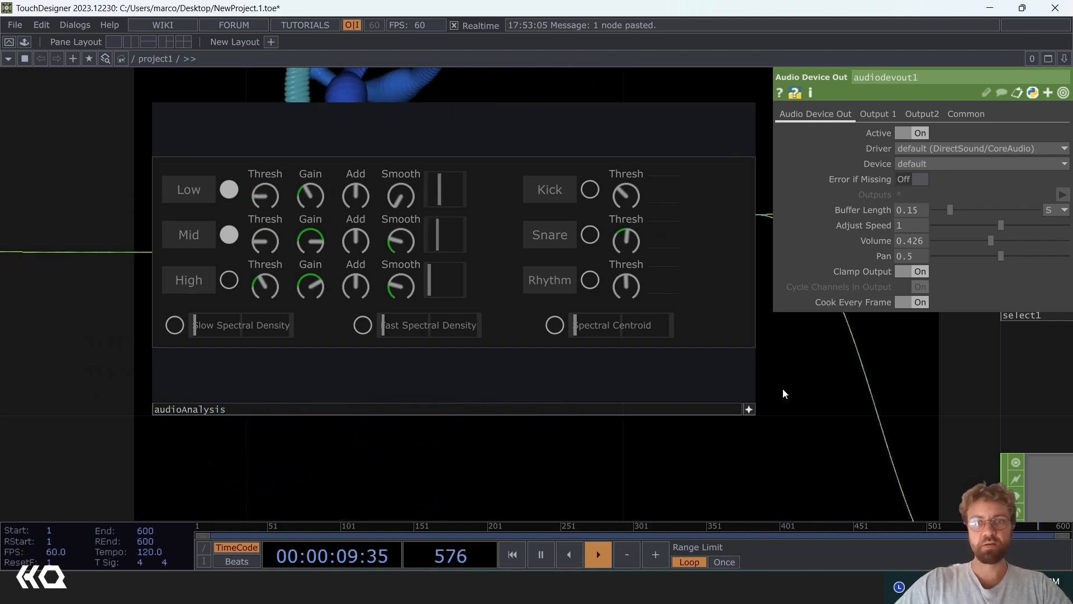
Step: Examine how the low and mid channels from audioAnalysis respond in select1, select2 and their filters
left_click_drag(805, 381, 390, 333)
middle_click_drag(390, 336, 403, 278)
left_click_drag(402, 277, 160, 321)
middle_click_drag(160, 321, 454, 357)
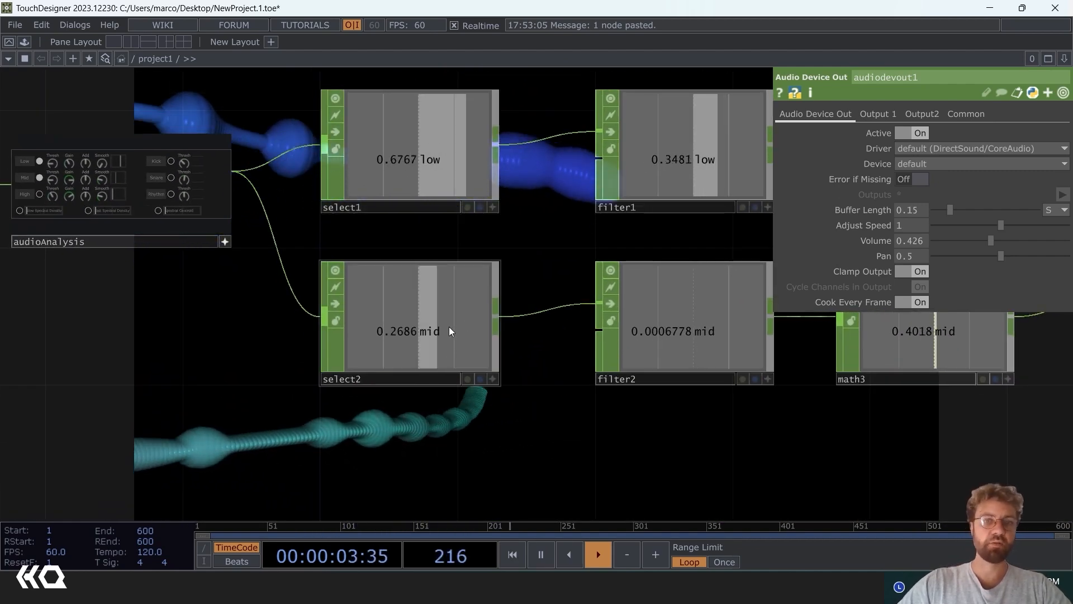
scroll(438, 317, "down", 3)
scroll(437, 314, "up", 3)
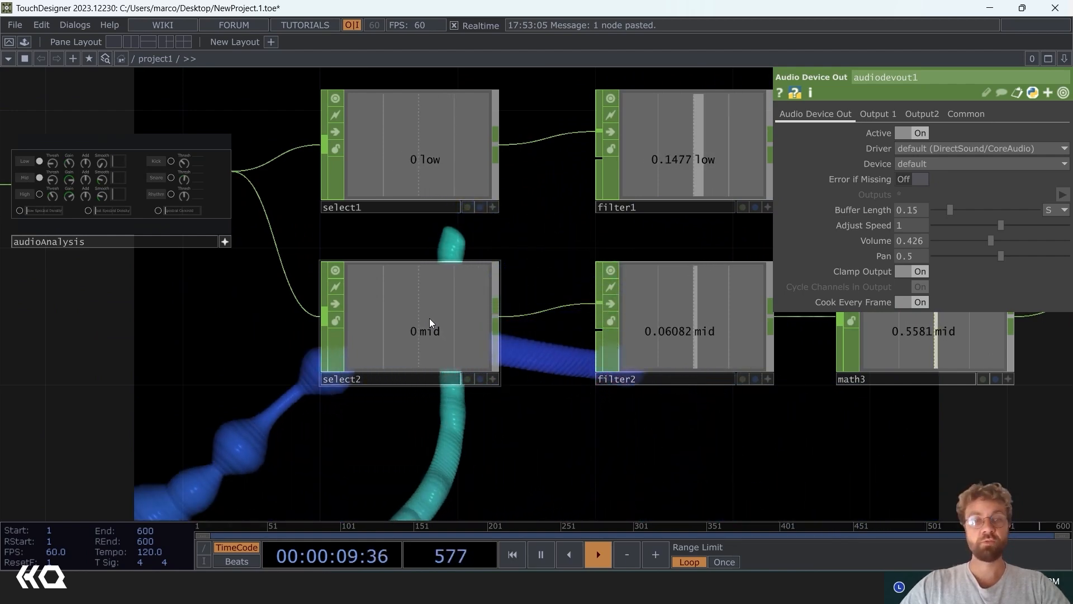
left_click_drag(288, 334, 434, 364)
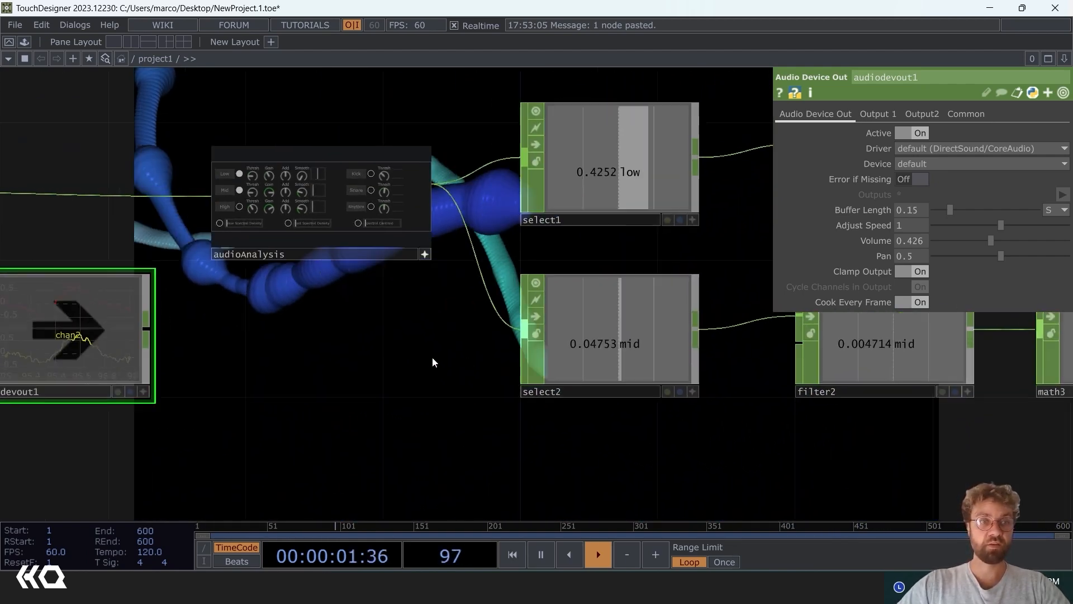
scroll(369, 320, "up", 5)
left_click_drag(369, 321, 356, 446)
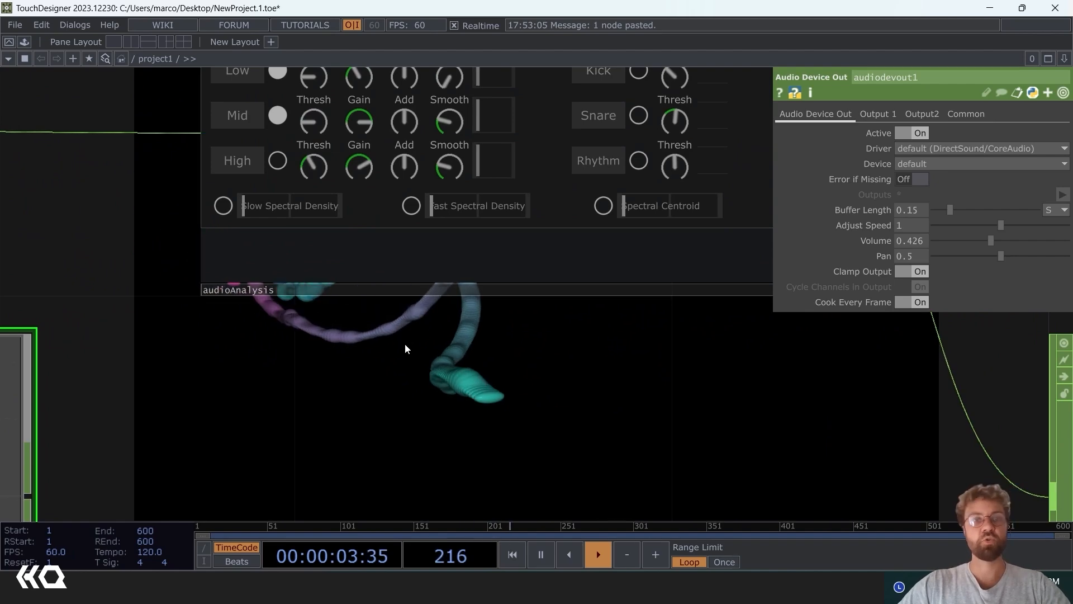
scroll(406, 348, "down", 8)
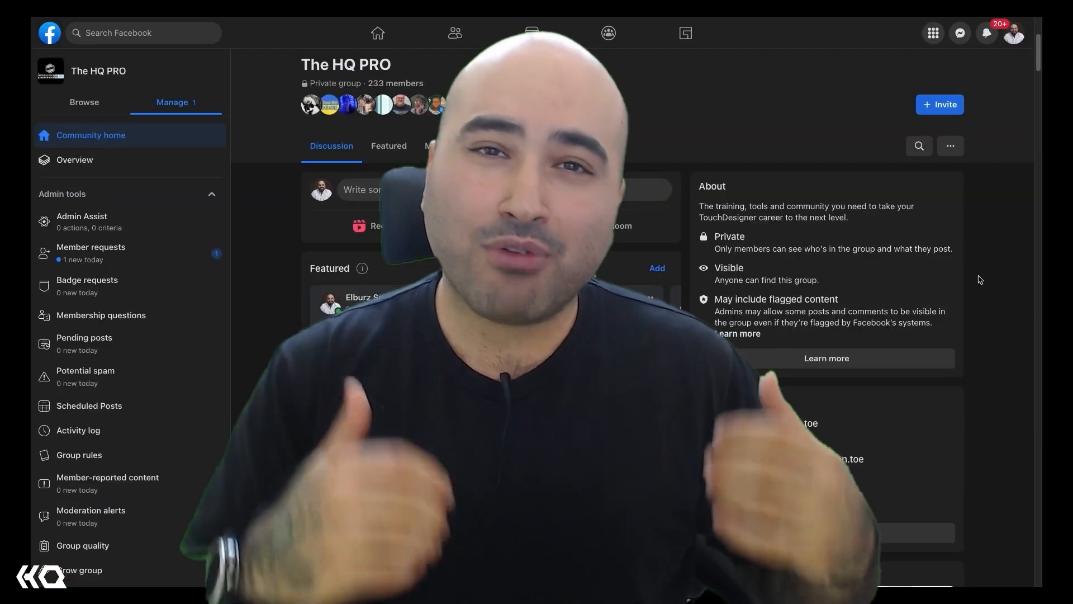
scroll(979, 279, "down", 3)
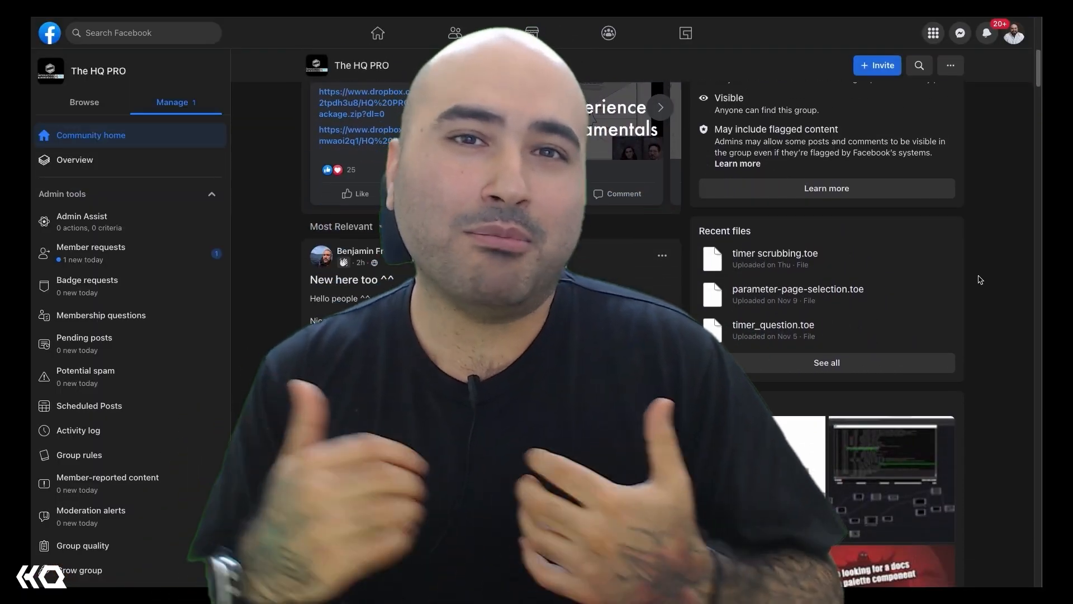